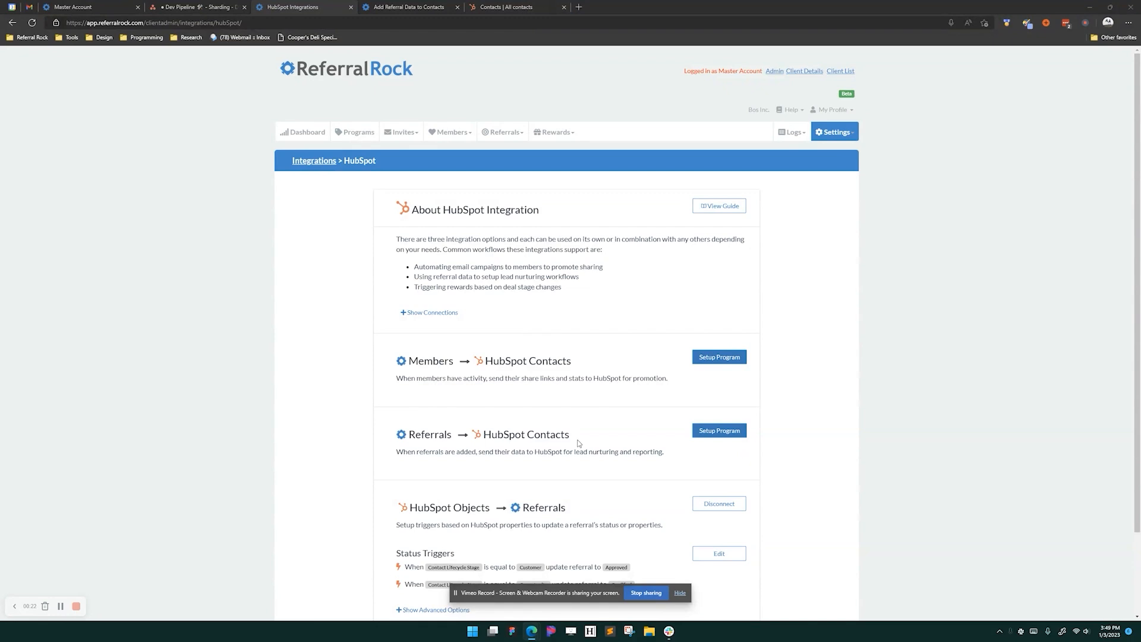
- Start the referrals-to-contacts sync setup for Program #1 (Customer Referral Program)
{"action": "scroll", "coordinate": [547, 485], "scroll_direction": "down", "scroll_amount": 2}
{"action": "scroll", "coordinate": [549, 483], "scroll_direction": "up", "scroll_amount": 2}
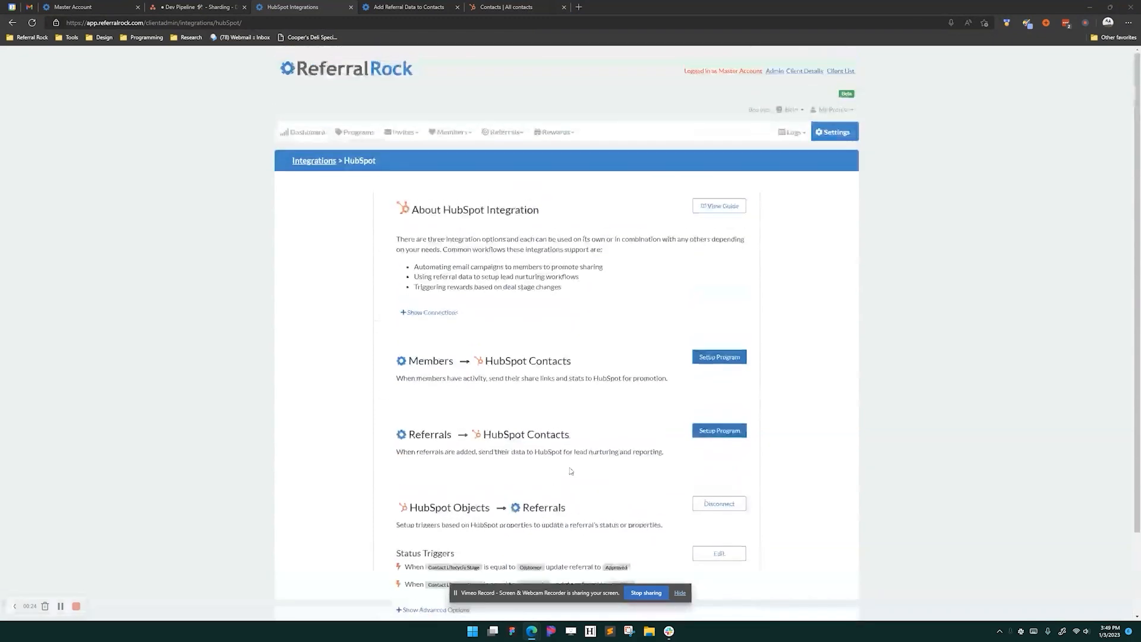
{"action": "left_click", "coordinate": [704, 432]}
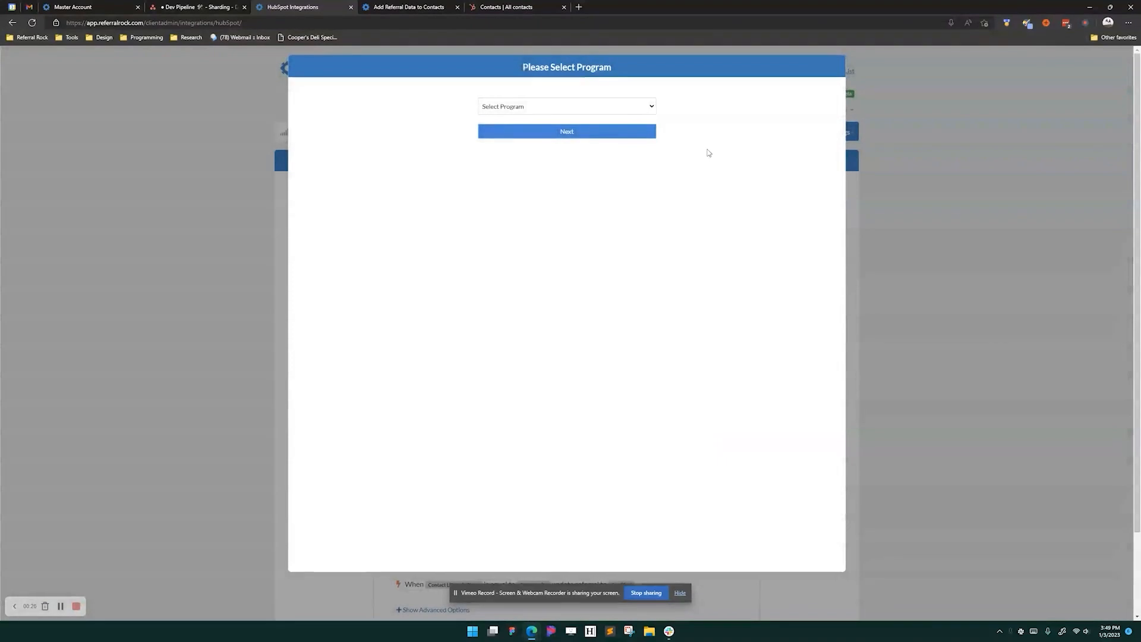
{"action": "left_click", "coordinate": [617, 106]}
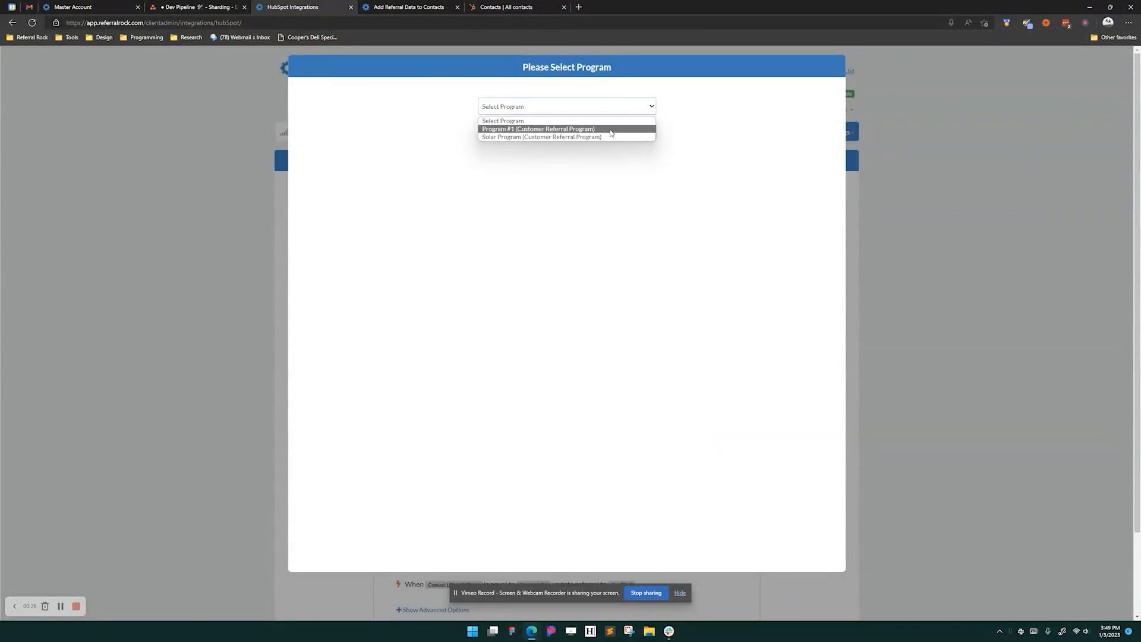
{"action": "left_click", "coordinate": [611, 130]}
{"action": "left_click", "coordinate": [597, 134]}
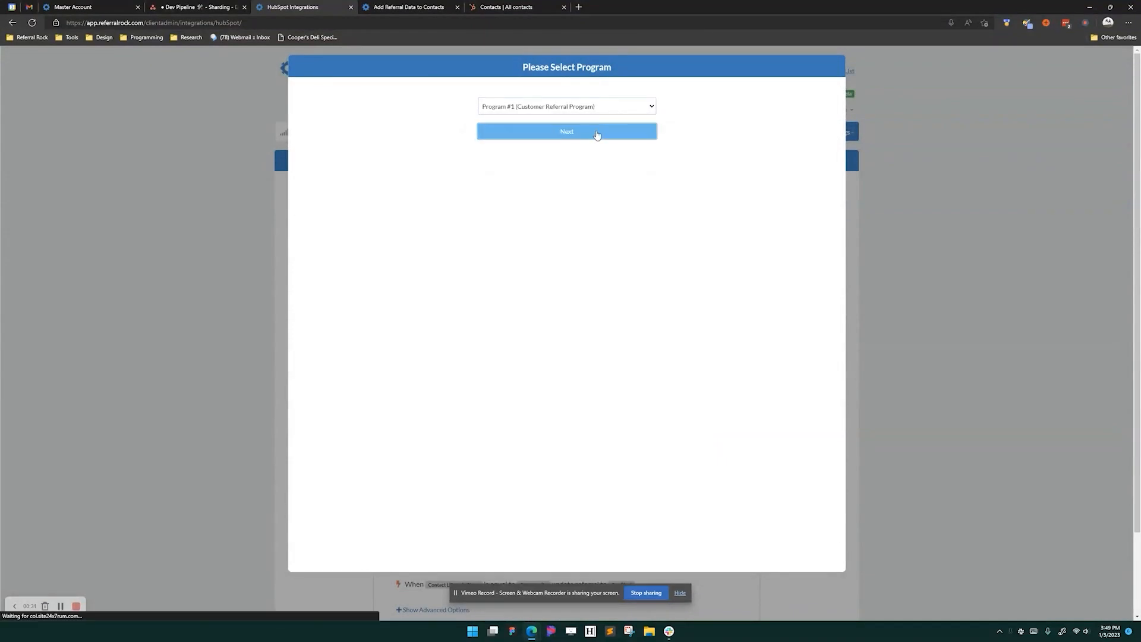
{"action": "left_click", "coordinate": [578, 178]}
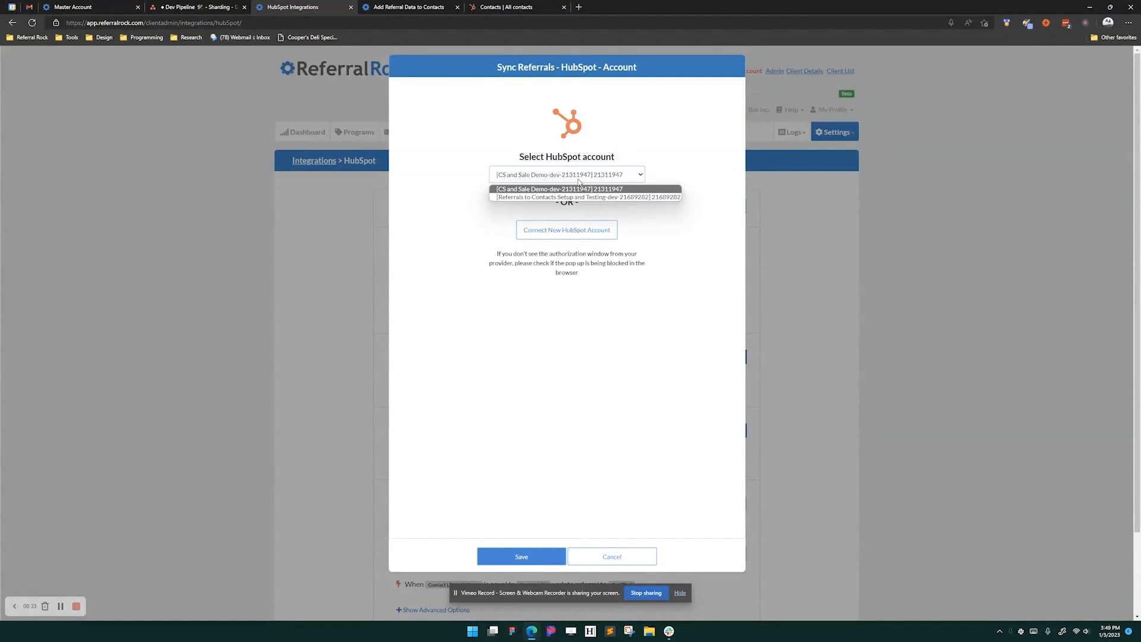
{"action": "left_click", "coordinate": [429, 208]}
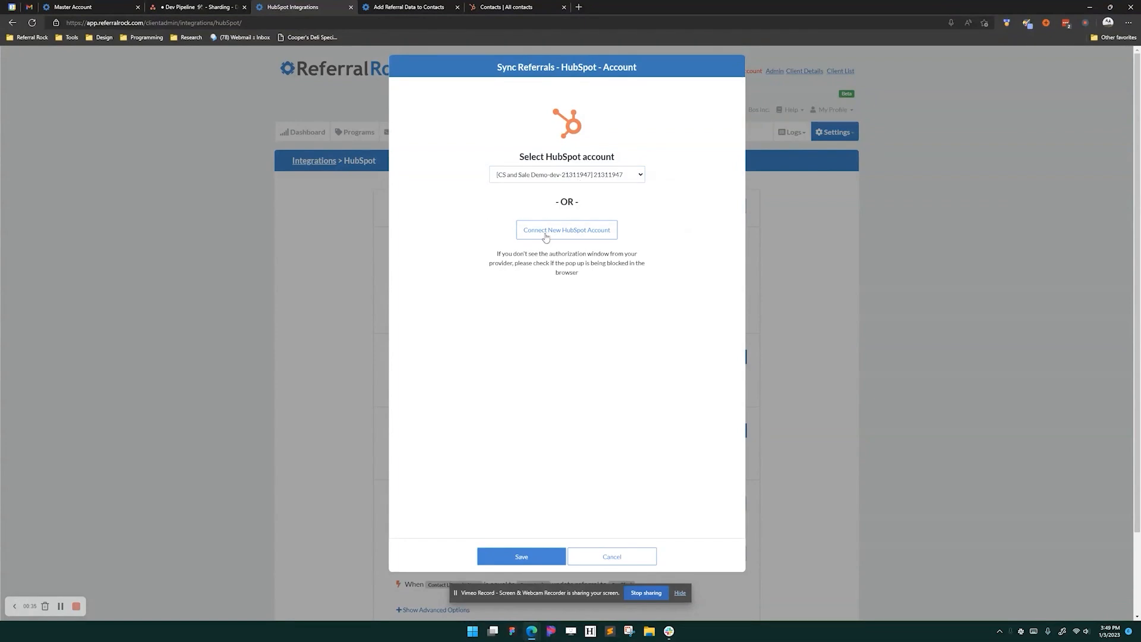
{"action": "left_click", "coordinate": [536, 178]}
{"action": "left_click", "coordinate": [536, 182]}
- Connect the Integration Testing 2023 HubSpot account to the sync and save it
{"action": "left_click", "coordinate": [552, 237]}
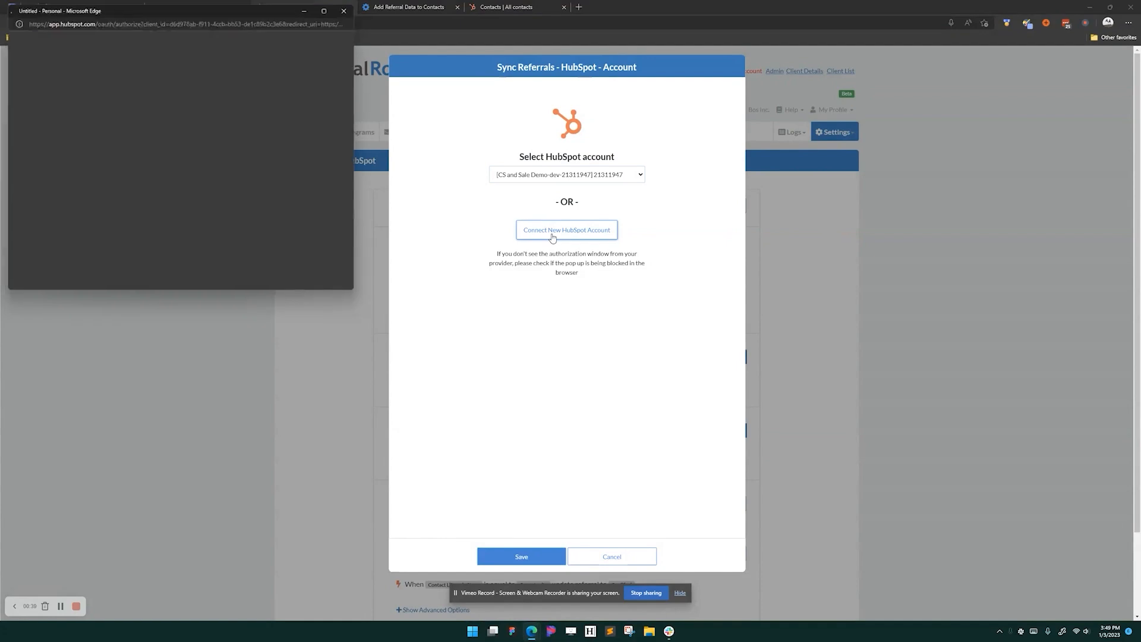
{"action": "scroll", "coordinate": [164, 177], "scroll_direction": "down", "scroll_amount": 2}
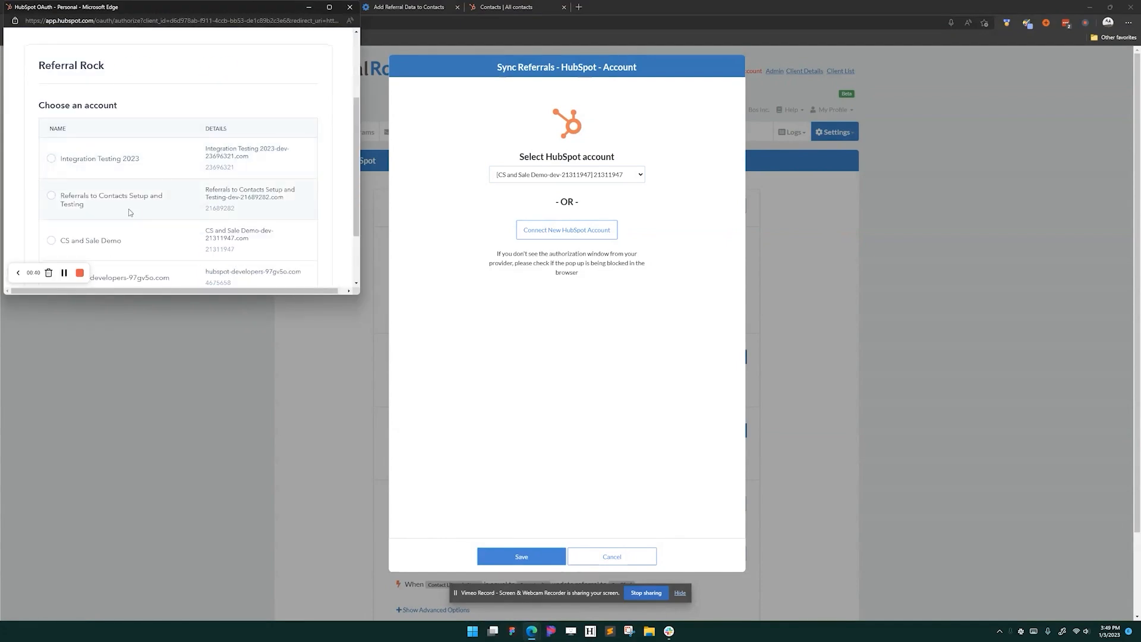
{"action": "left_click_drag", "start_coordinate": [167, 13], "coordinate": [199, 57]}
{"action": "left_click", "coordinate": [153, 201]}
{"action": "scroll", "coordinate": [150, 203], "scroll_direction": "down", "scroll_amount": 2}
{"action": "left_click", "coordinate": [137, 306]}
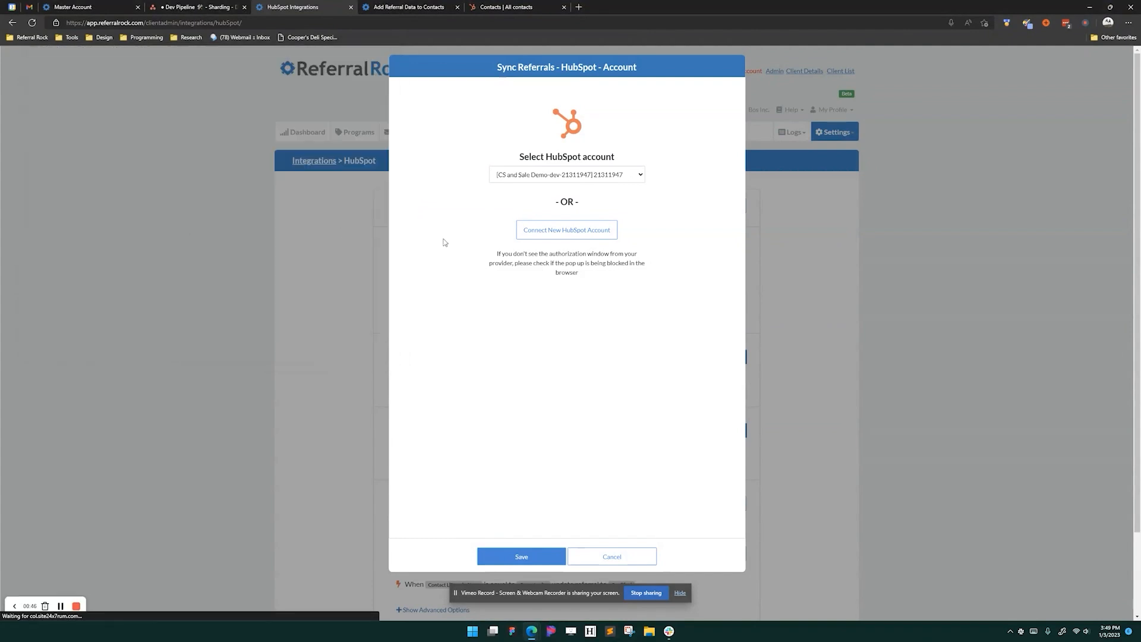
{"action": "left_click", "coordinate": [561, 178]}
{"action": "left_click", "coordinate": [559, 176]}
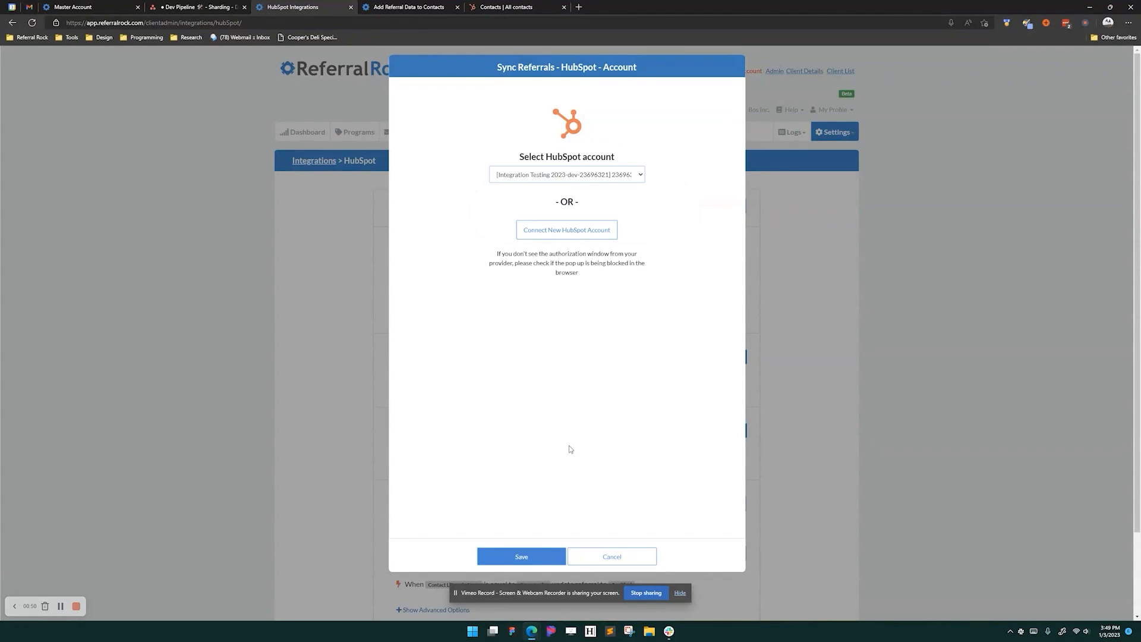
{"action": "left_click", "coordinate": [521, 555]}
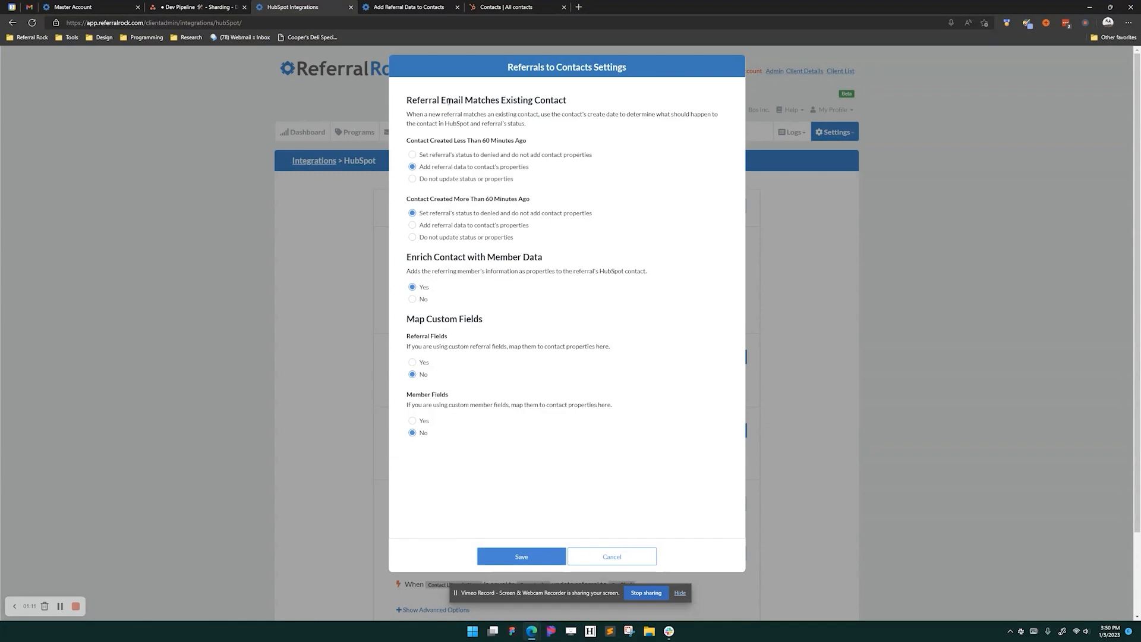
- Choose adding referral data for contacts created within 60 minutes, try older-contact options, then open the docs
{"action": "left_click", "coordinate": [442, 157]}
{"action": "left_click", "coordinate": [437, 168]}
{"action": "left_click", "coordinate": [431, 229]}
{"action": "left_click", "coordinate": [484, 217]}
{"action": "left_click", "coordinate": [461, 227]}
{"action": "left_click", "coordinate": [438, 238]}
{"action": "left_click", "coordinate": [426, 6]}
- Review the Member, Referral and External ID property names in the Referral Specific Properties table
{"action": "scroll", "coordinate": [494, 438], "scroll_direction": "up", "scroll_amount": 2}
{"action": "scroll", "coordinate": [494, 438], "scroll_direction": "down", "scroll_amount": 4}
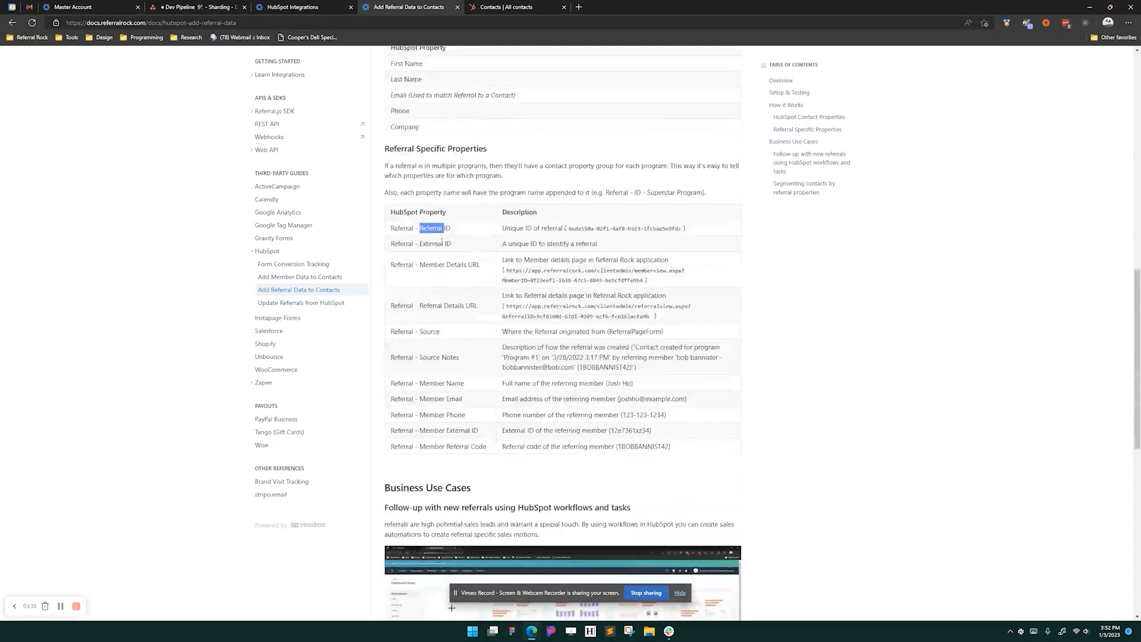
{"action": "double_click", "coordinate": [440, 446]}
{"action": "double_click", "coordinate": [437, 430]}
{"action": "left_click", "coordinate": [436, 381]}
{"action": "double_click", "coordinate": [396, 356]}
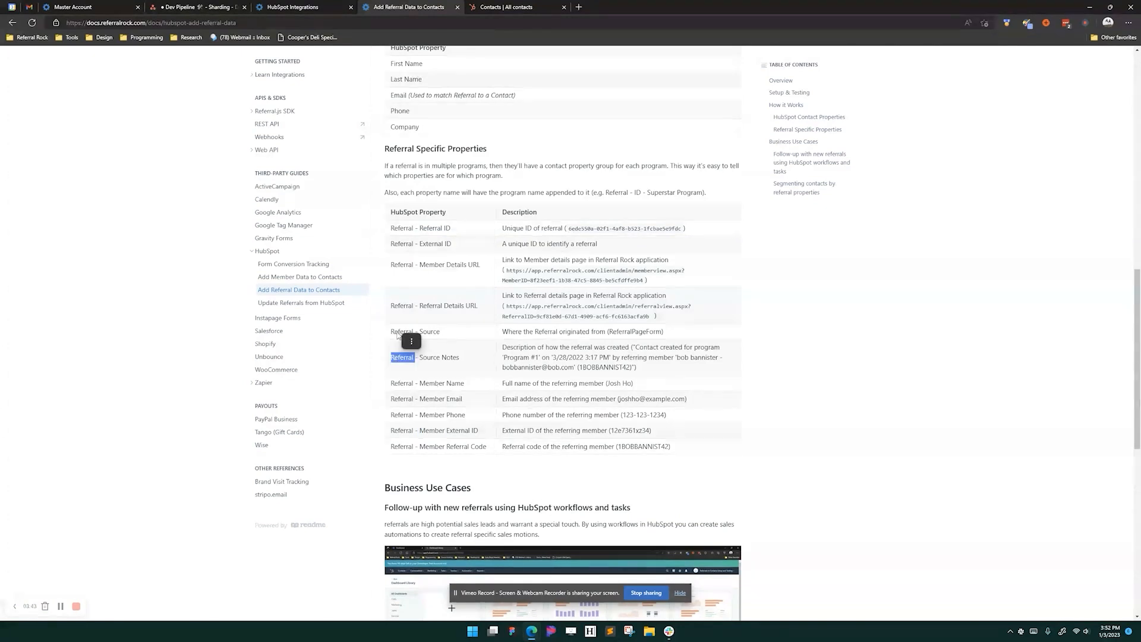
{"action": "left_click", "coordinate": [398, 330]}
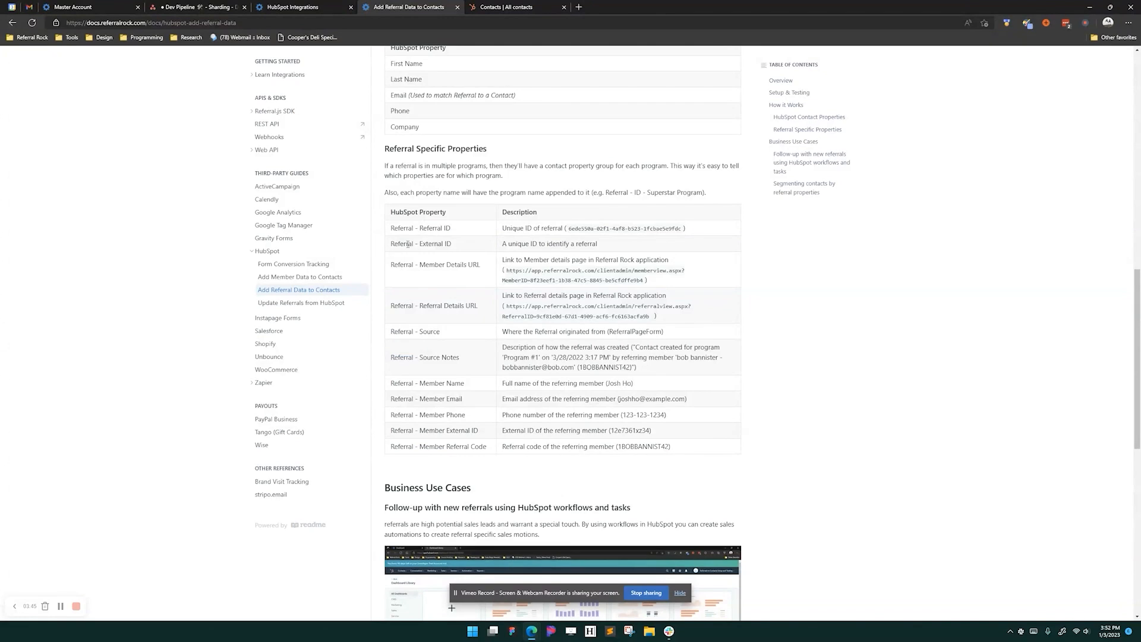
{"action": "double_click", "coordinate": [434, 244]}
{"action": "double_click", "coordinate": [426, 227]}
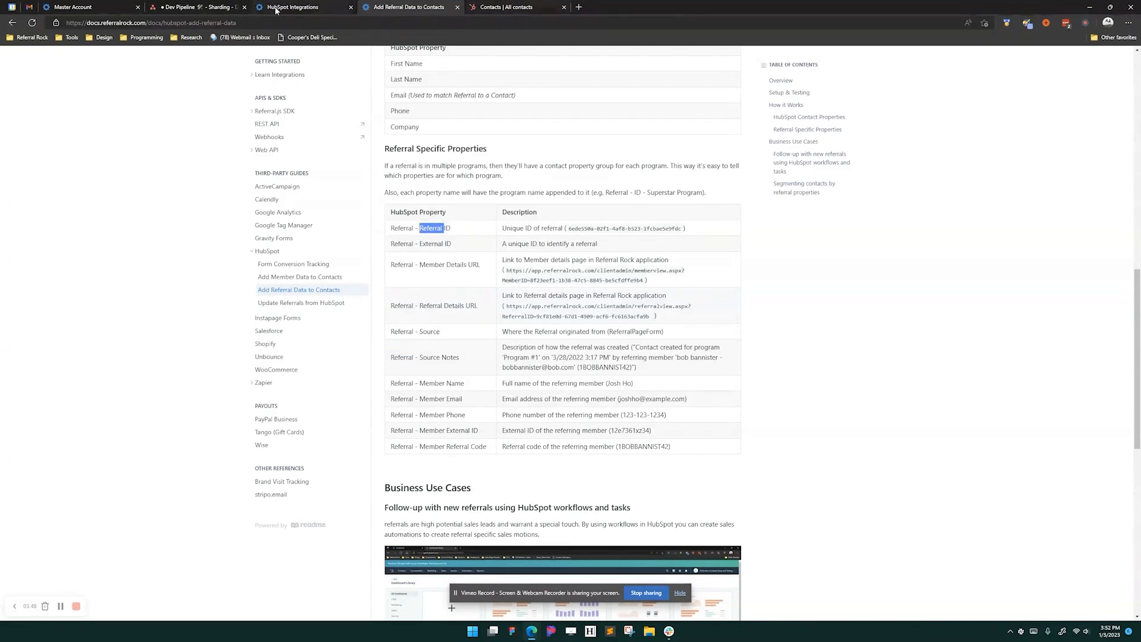
{"action": "left_click", "coordinate": [294, 7]}
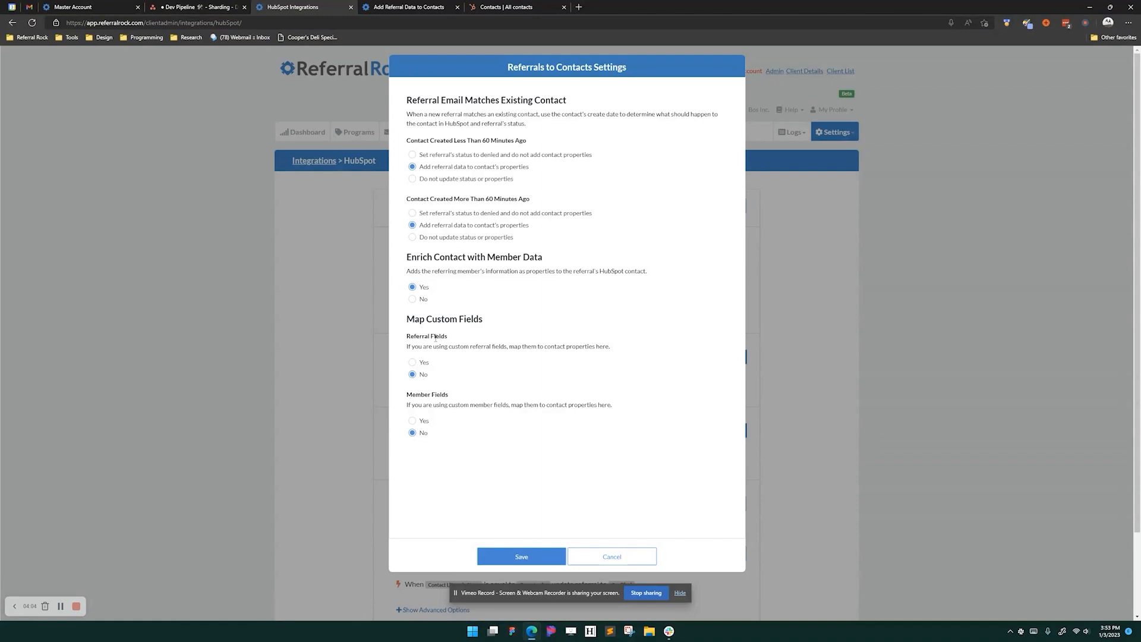
- Keep custom referral field mapping off, deny referrals for contacts over 60 minutes old, and save
{"action": "left_click", "coordinate": [412, 363]}
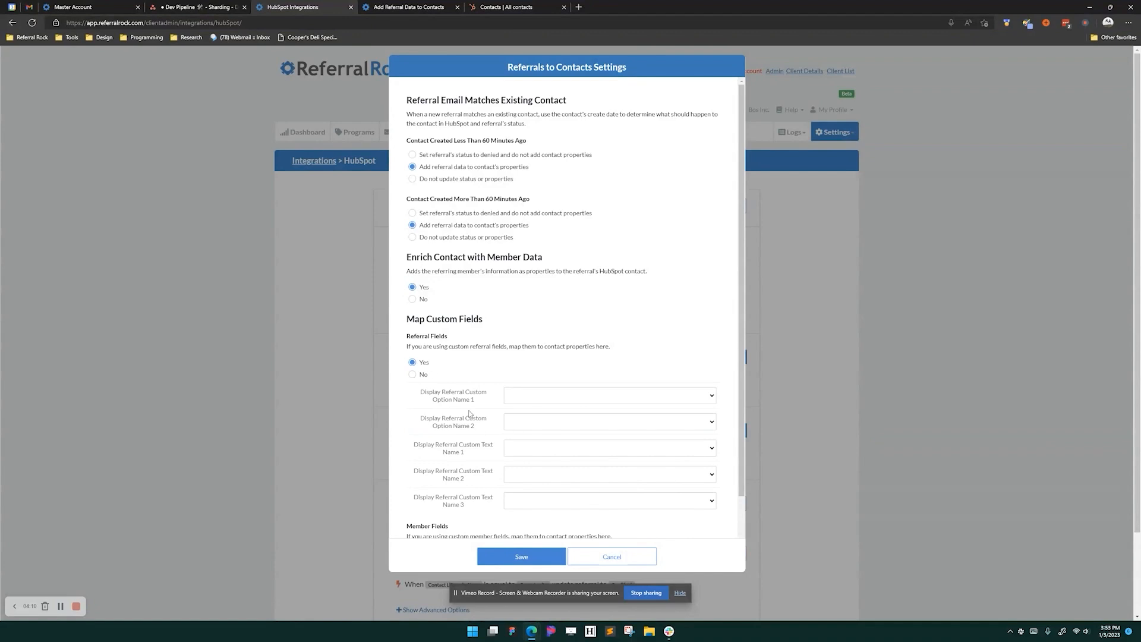
{"action": "left_click", "coordinate": [417, 375]}
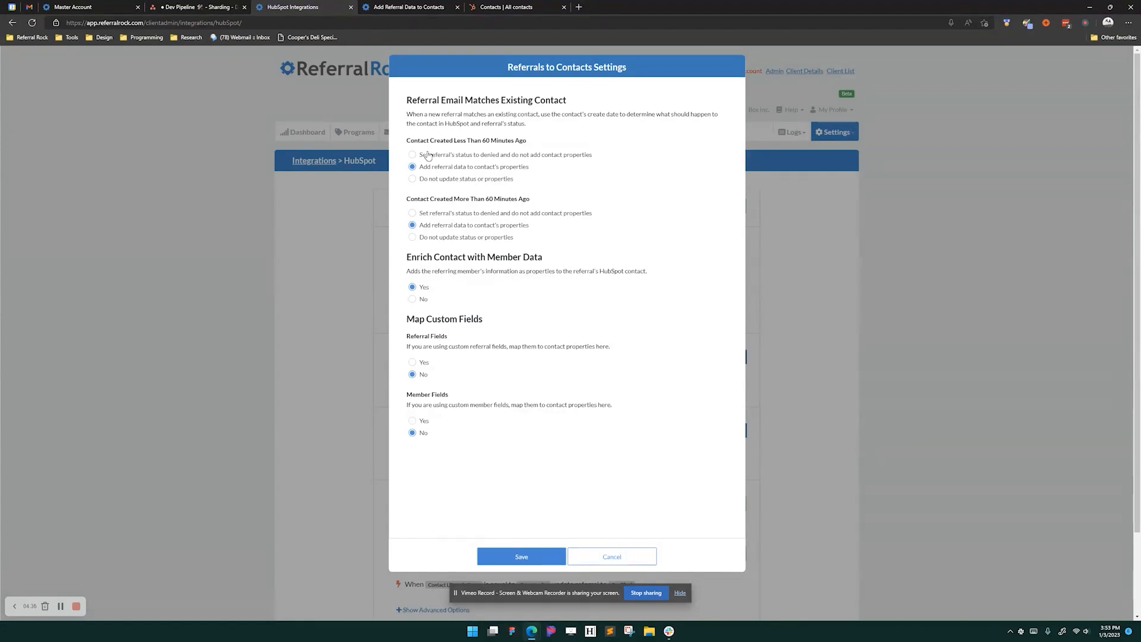
{"action": "left_click", "coordinate": [429, 214]}
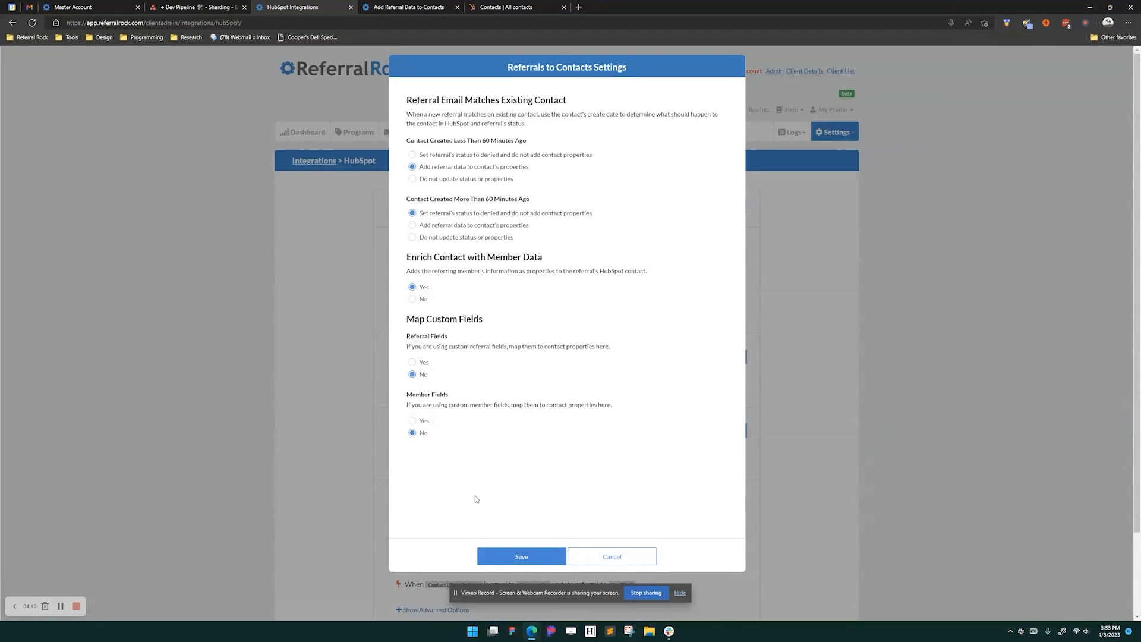
{"action": "left_click", "coordinate": [544, 557]}
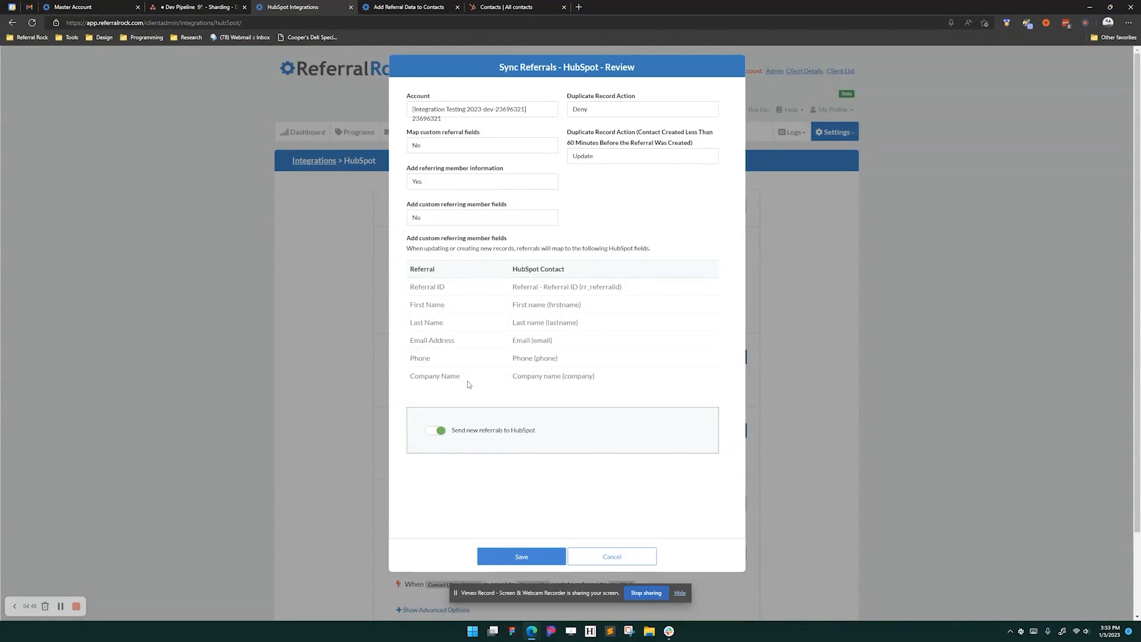
- Keep sending new referrals to HubSpot on and finish the sync setup
{"action": "left_click", "coordinate": [434, 433]}
{"action": "left_click", "coordinate": [434, 433]}
{"action": "left_click", "coordinate": [526, 559]}
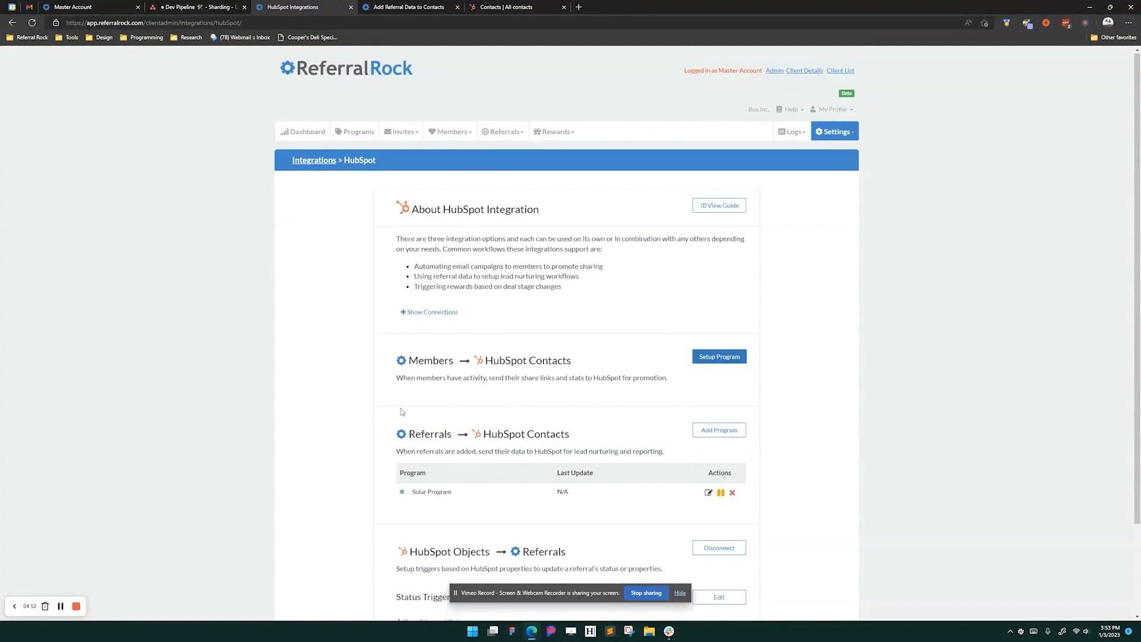
- Start a new Program #1 referral with the first member matching 'bla' as referrer
{"action": "scroll", "coordinate": [403, 412], "scroll_direction": "down", "scroll_amount": 3}
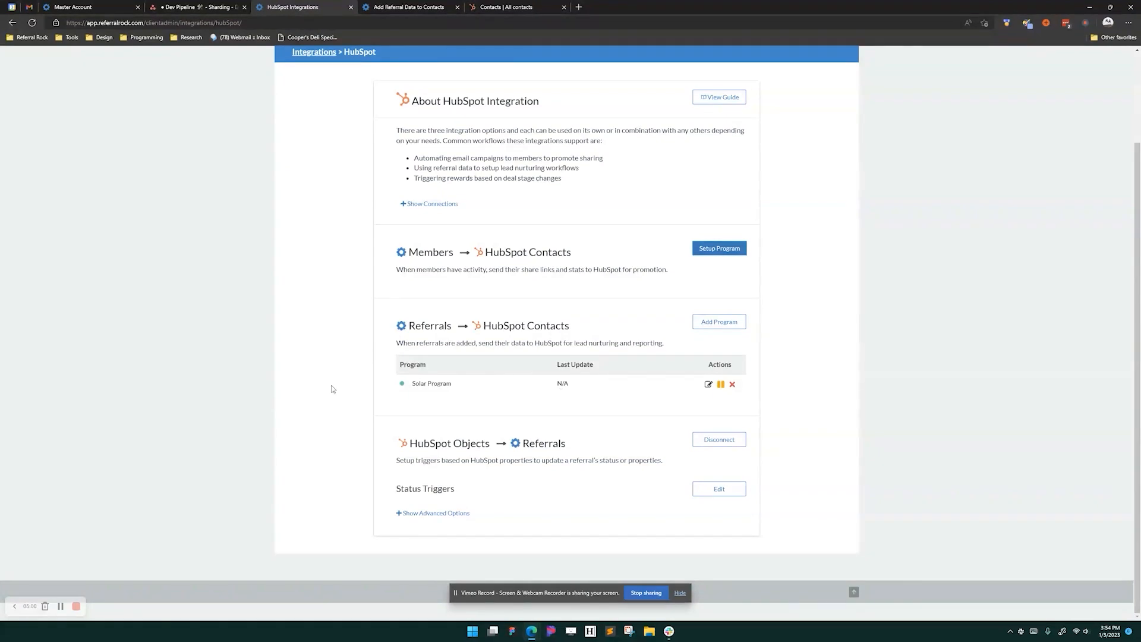
{"action": "scroll", "coordinate": [332, 389], "scroll_direction": "up", "scroll_amount": 2}
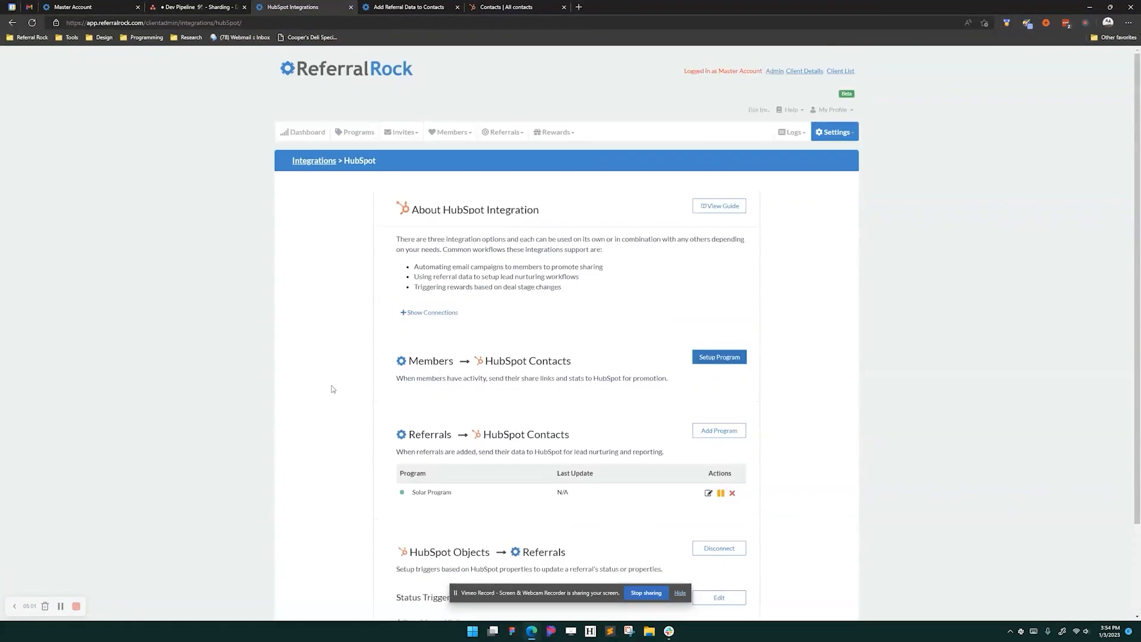
{"action": "left_click", "coordinate": [491, 133]}
{"action": "mouse_move", "coordinate": [504, 159]}
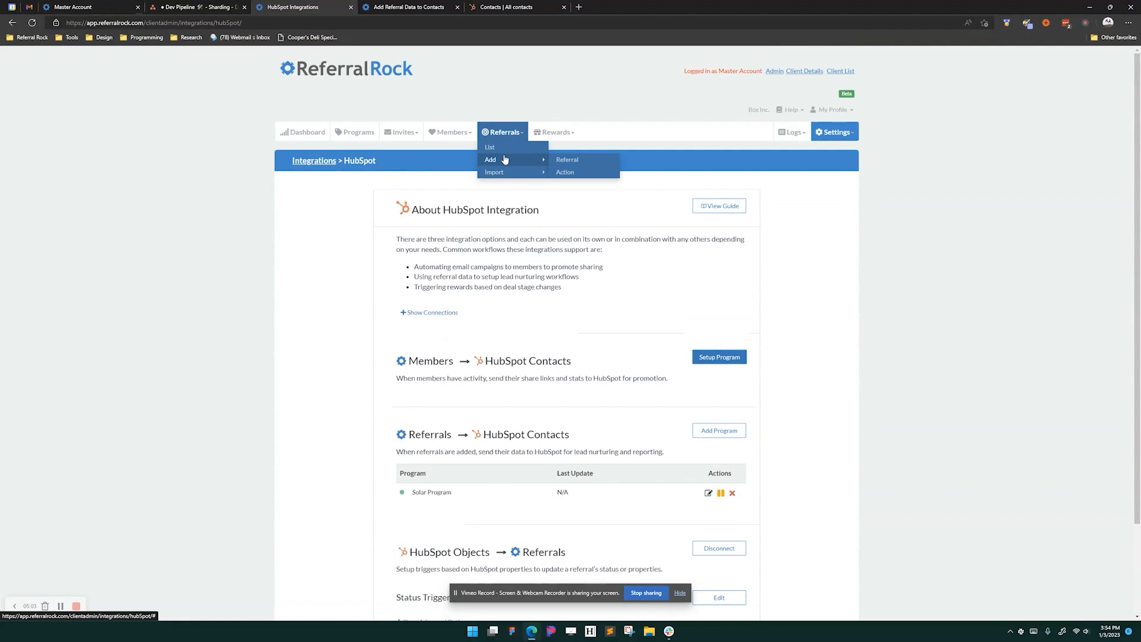
{"action": "left_click", "coordinate": [560, 162]}
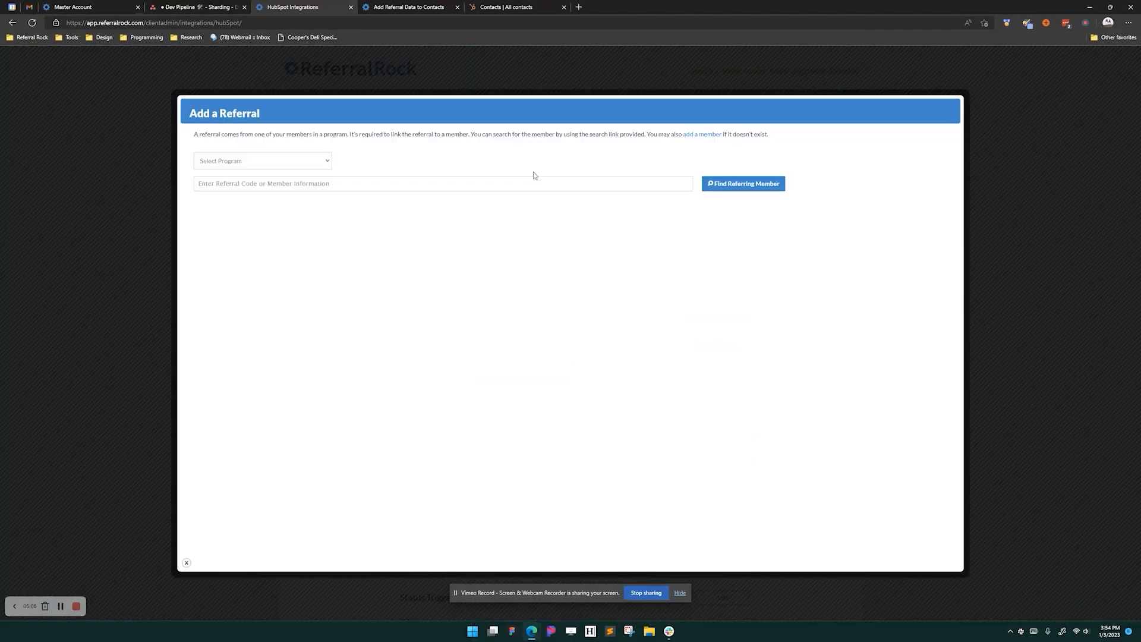
{"action": "left_click", "coordinate": [319, 162]}
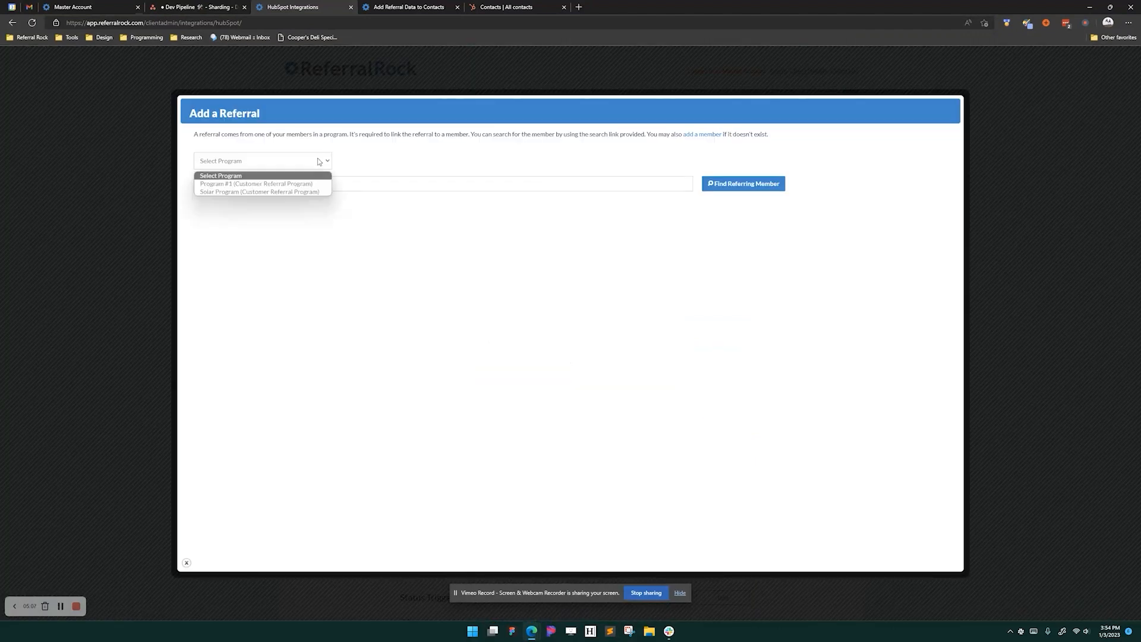
{"action": "left_click", "coordinate": [296, 184]}
{"action": "left_click", "coordinate": [532, 185]}
{"action": "type", "text": "blake"}
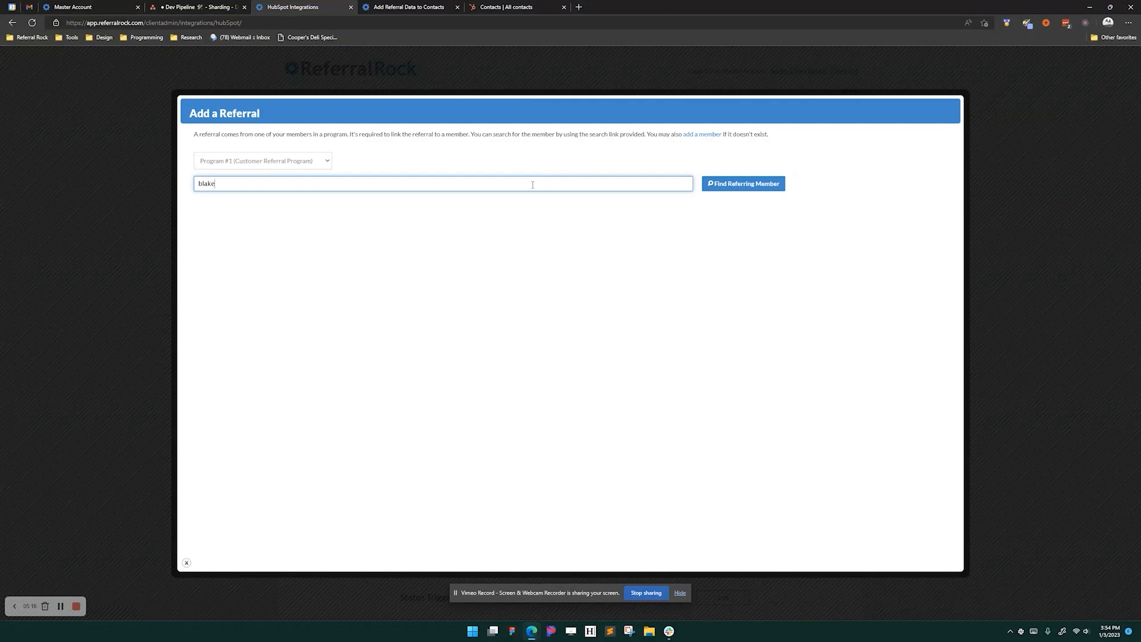
{"action": "left_click", "coordinate": [722, 188]}
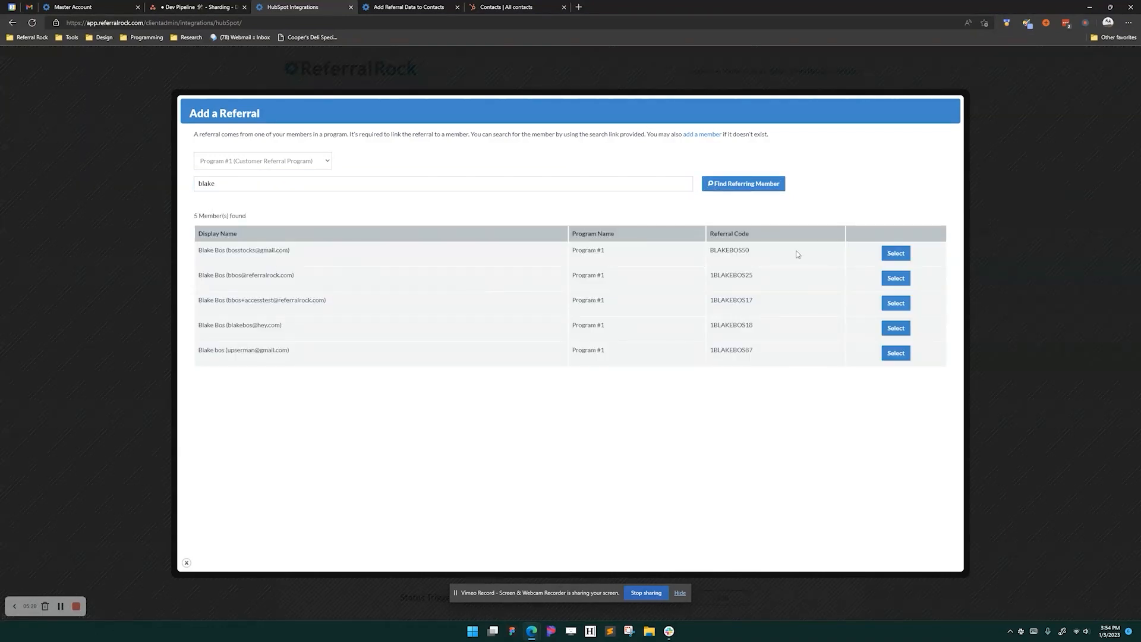
{"action": "left_click", "coordinate": [894, 254]}
- Enter the referred person's first and last name and create the pending referral
{"action": "left_click", "coordinate": [525, 178]}
{"action": "left_click", "coordinate": [497, 218]}
{"action": "key", "text": "Tab"}
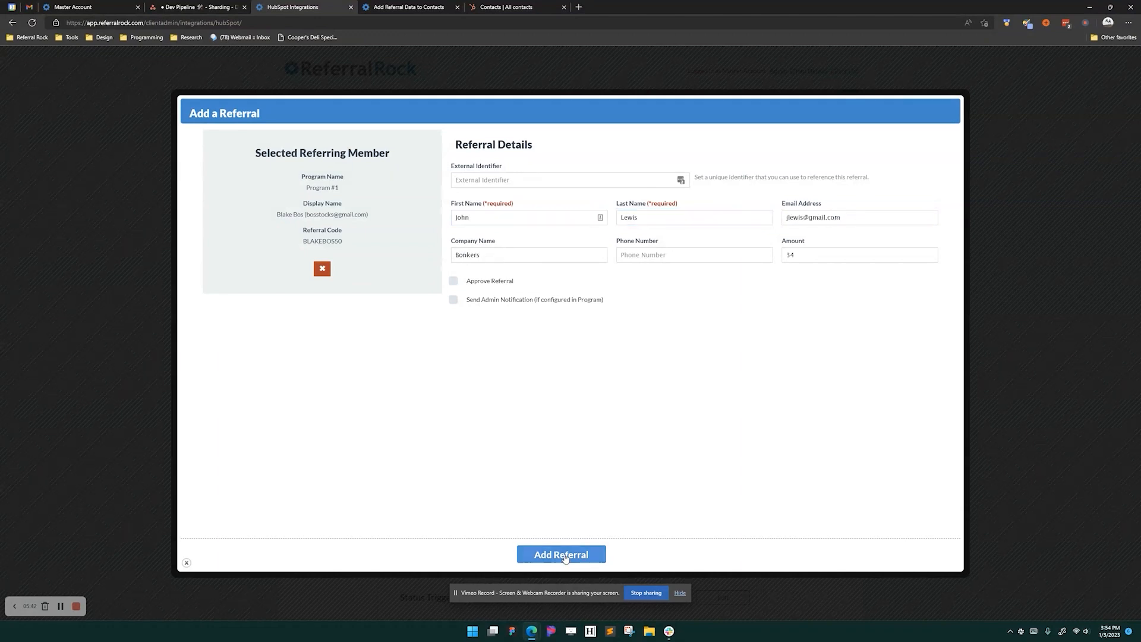
{"action": "left_click", "coordinate": [564, 555]}
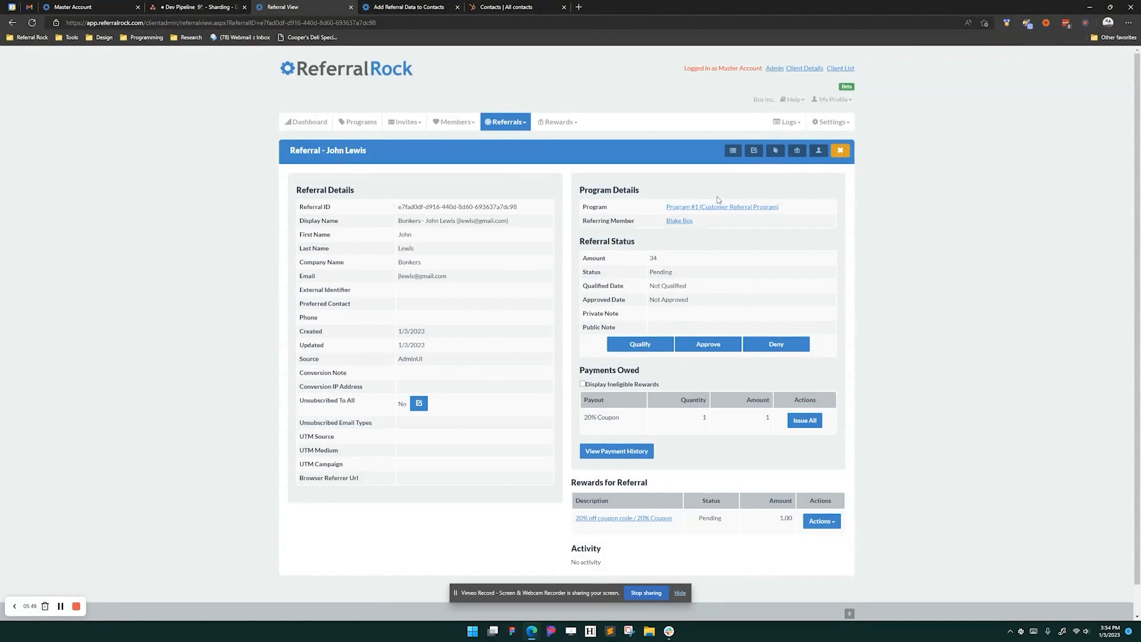
- Review the HubSpot CRM integration settings and status triggers under Settings > Integrations
{"action": "left_click", "coordinate": [830, 122]}
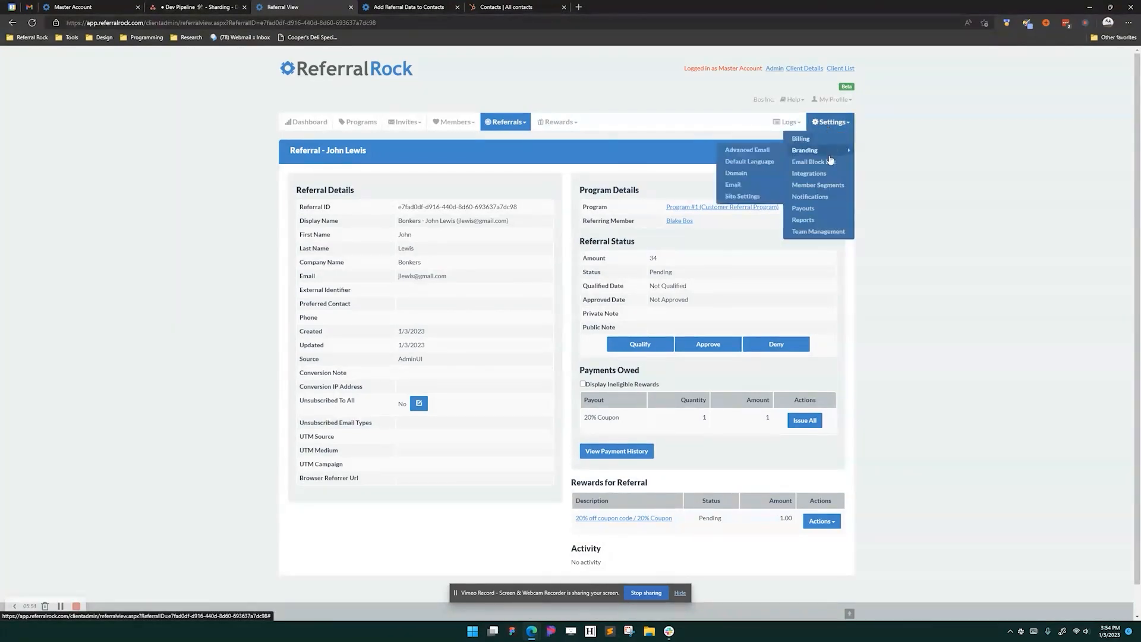
{"action": "left_click", "coordinate": [818, 174]}
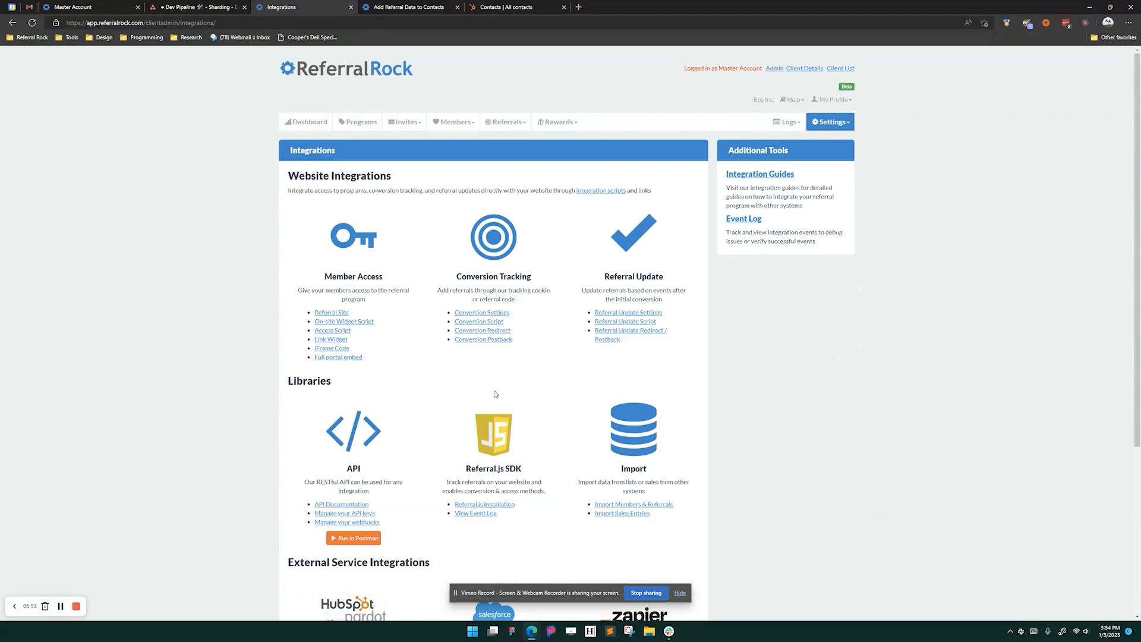
{"action": "scroll", "coordinate": [409, 470], "scroll_direction": "down", "scroll_amount": 4}
{"action": "left_click", "coordinate": [334, 527]}
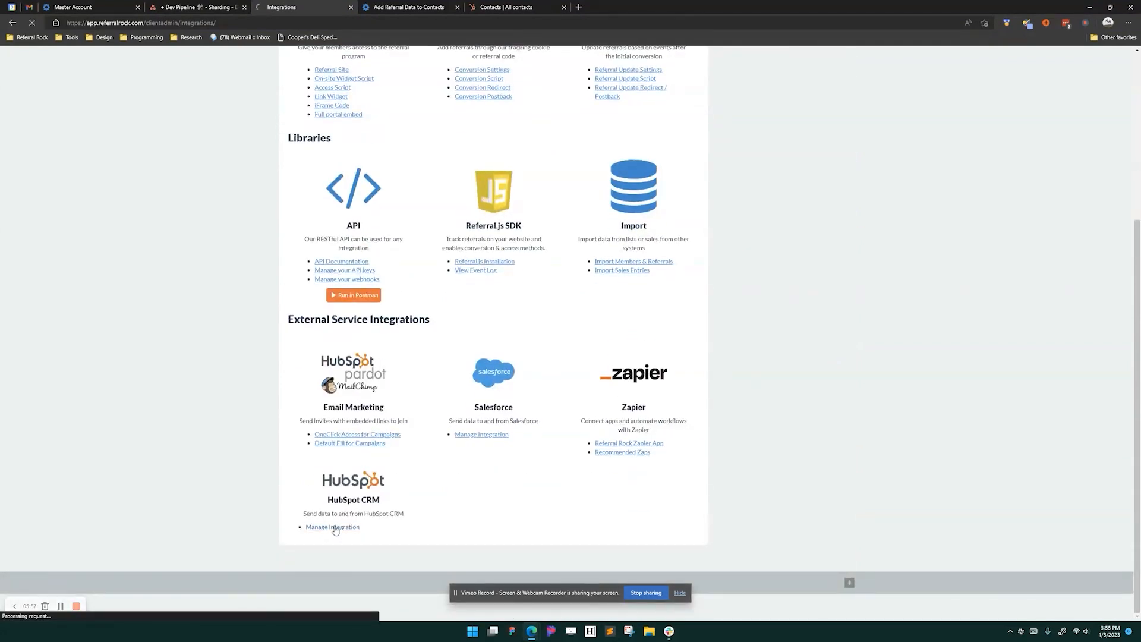
{"action": "scroll", "coordinate": [345, 480], "scroll_direction": "down", "scroll_amount": 2}
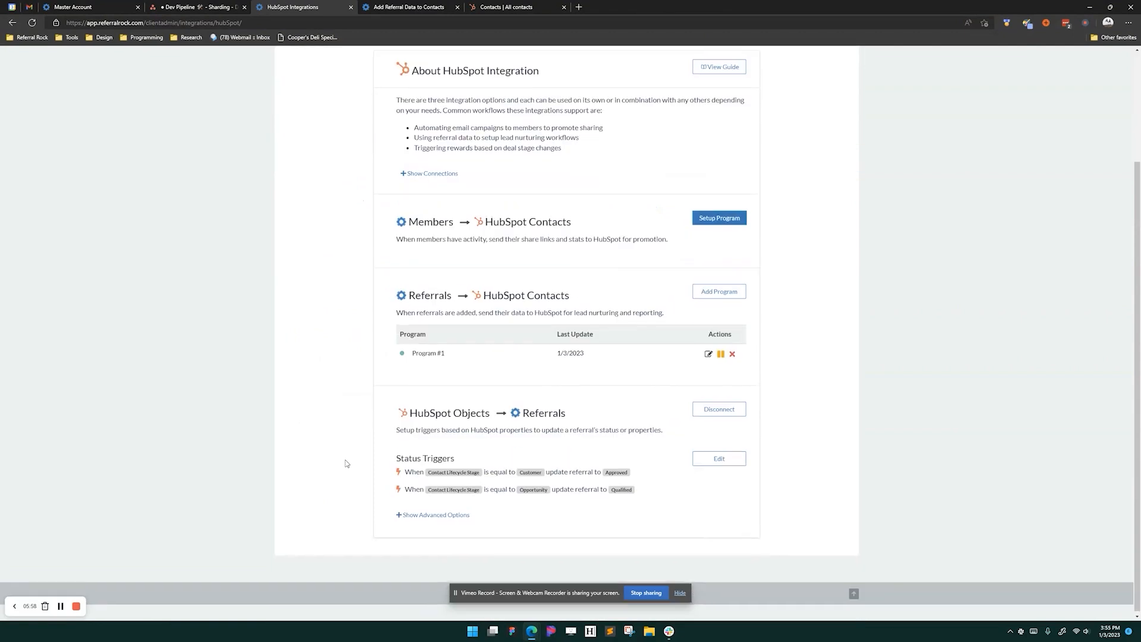
{"action": "mouse_move", "coordinate": [569, 354]}
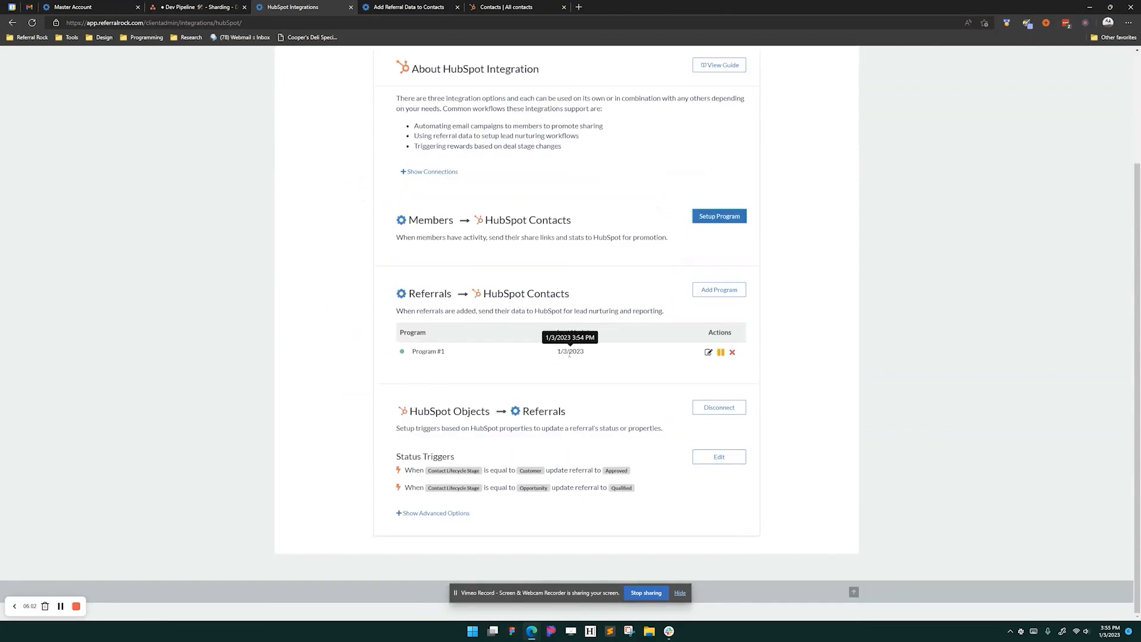
{"action": "left_click", "coordinate": [510, 7]}
- Refresh HubSpot contacts until the referred contact appears and view all its properties
{"action": "left_click", "coordinate": [32, 22]}
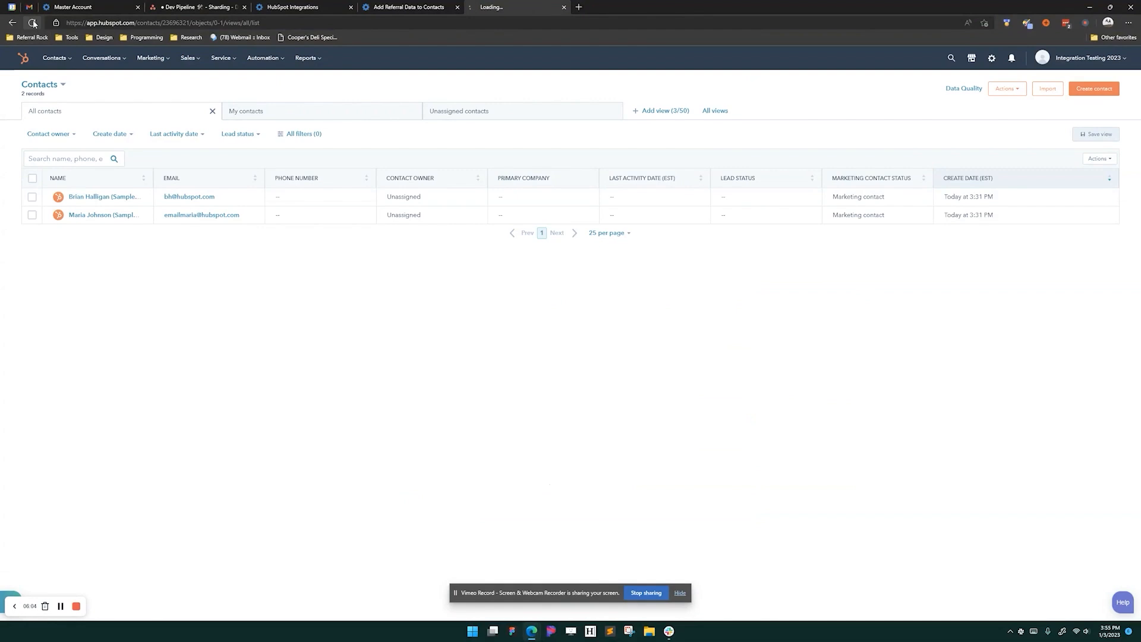
{"action": "left_click", "coordinate": [33, 22]}
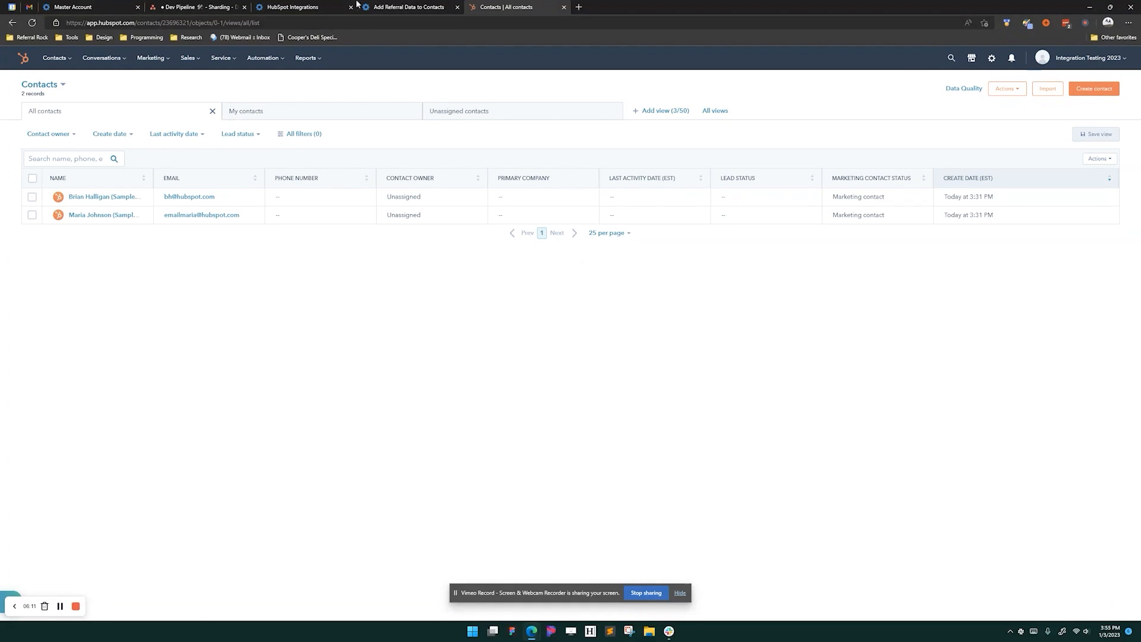
{"action": "left_click", "coordinate": [32, 23]}
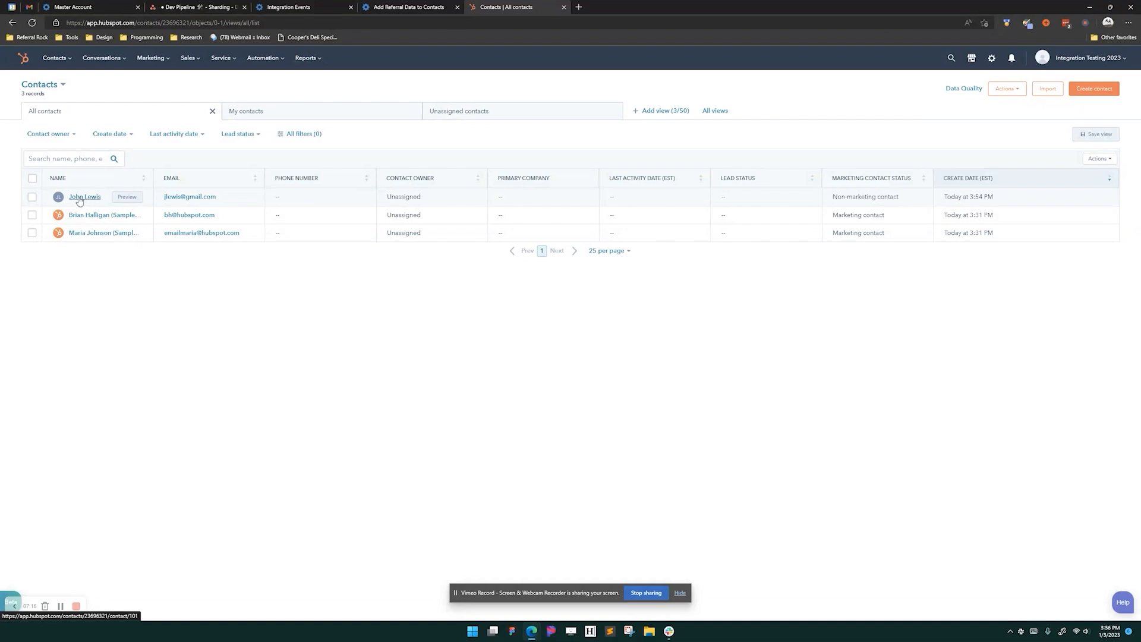
{"action": "left_click", "coordinate": [80, 198]}
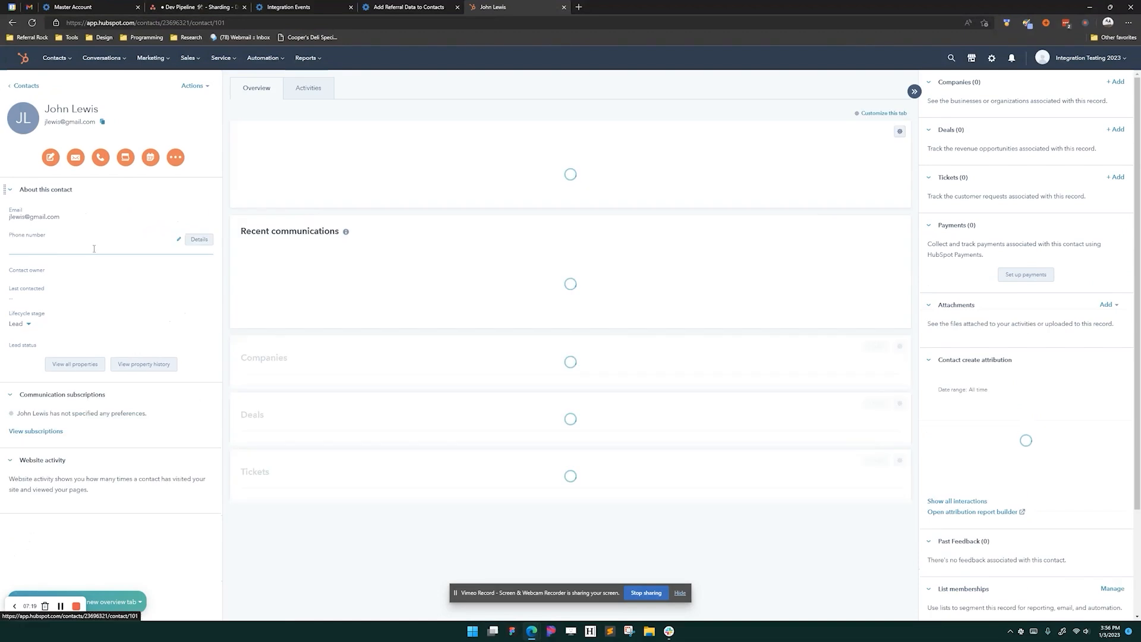
{"action": "left_click", "coordinate": [76, 365]}
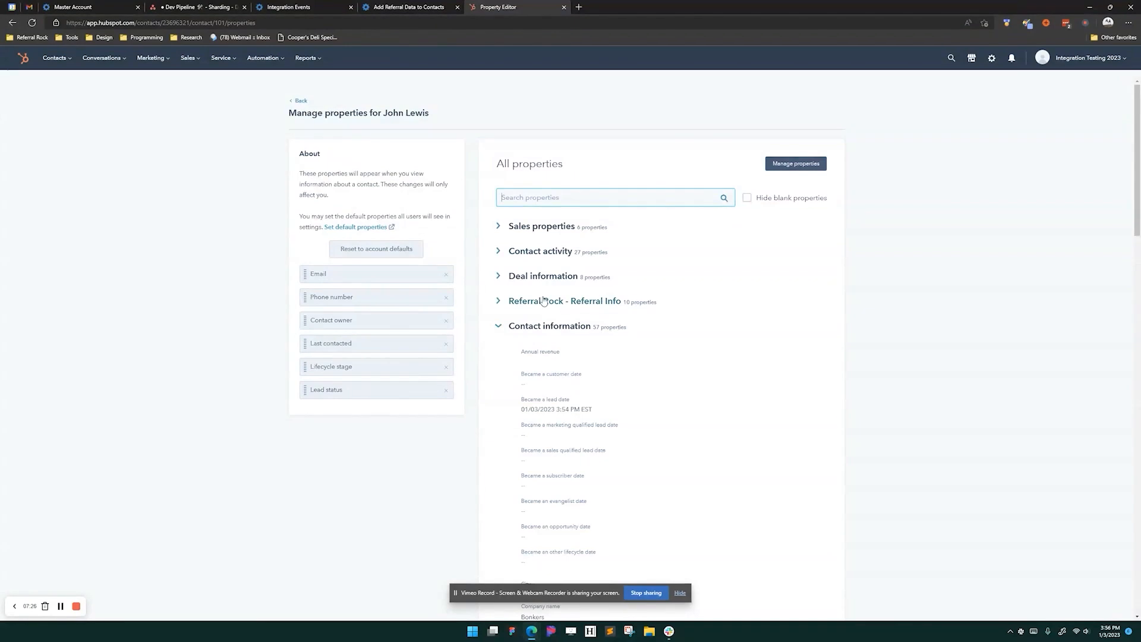
- Expand and scan the Referral Rock - Referral Info property group
{"action": "left_click", "coordinate": [506, 327]}
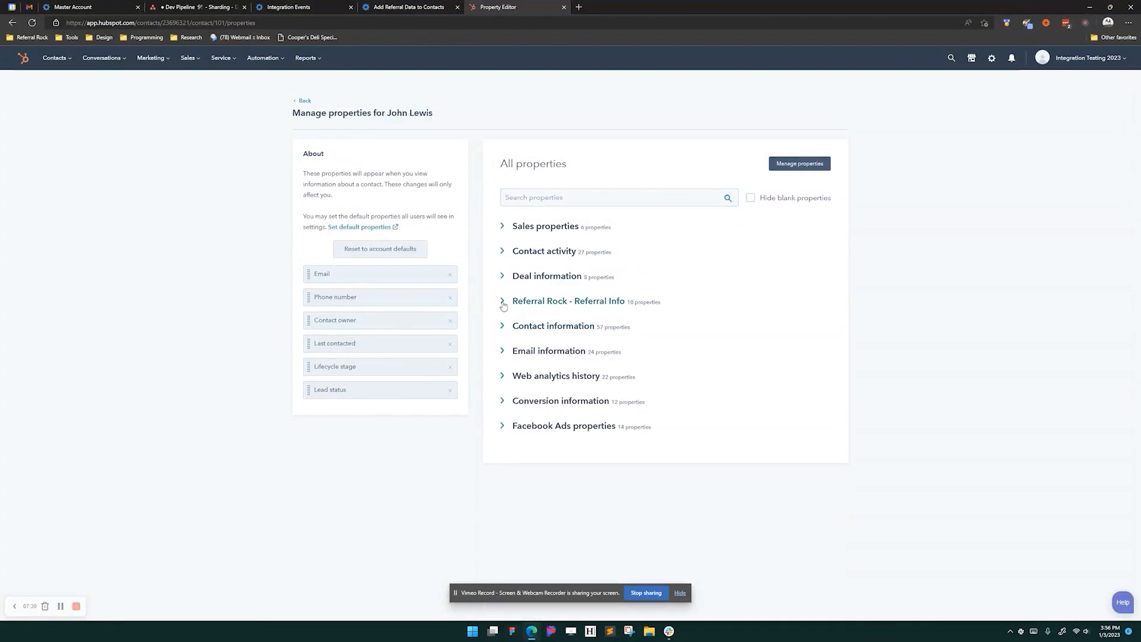
{"action": "left_click", "coordinate": [503, 301]}
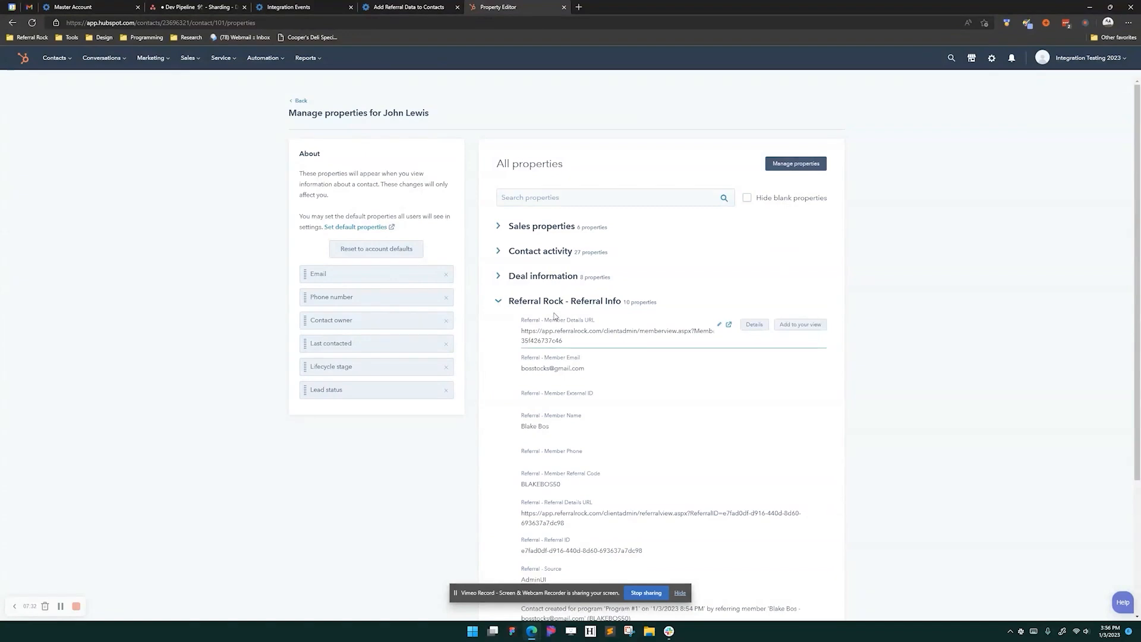
{"action": "scroll", "coordinate": [550, 345], "scroll_direction": "down", "scroll_amount": 2}
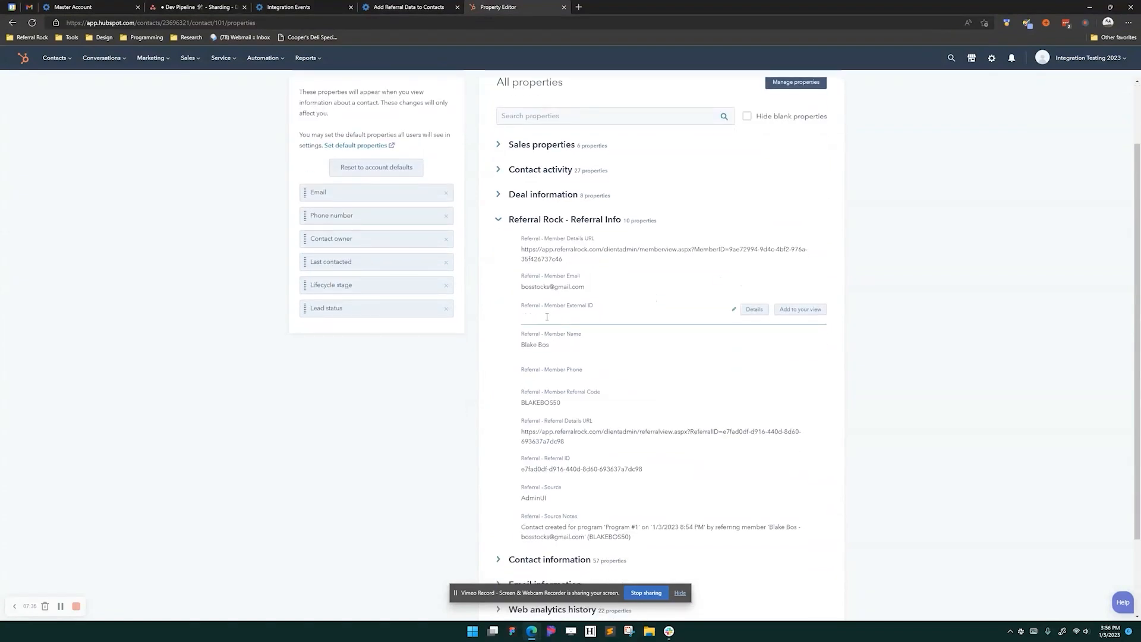
{"action": "scroll", "coordinate": [547, 318], "scroll_direction": "down", "scroll_amount": 2}
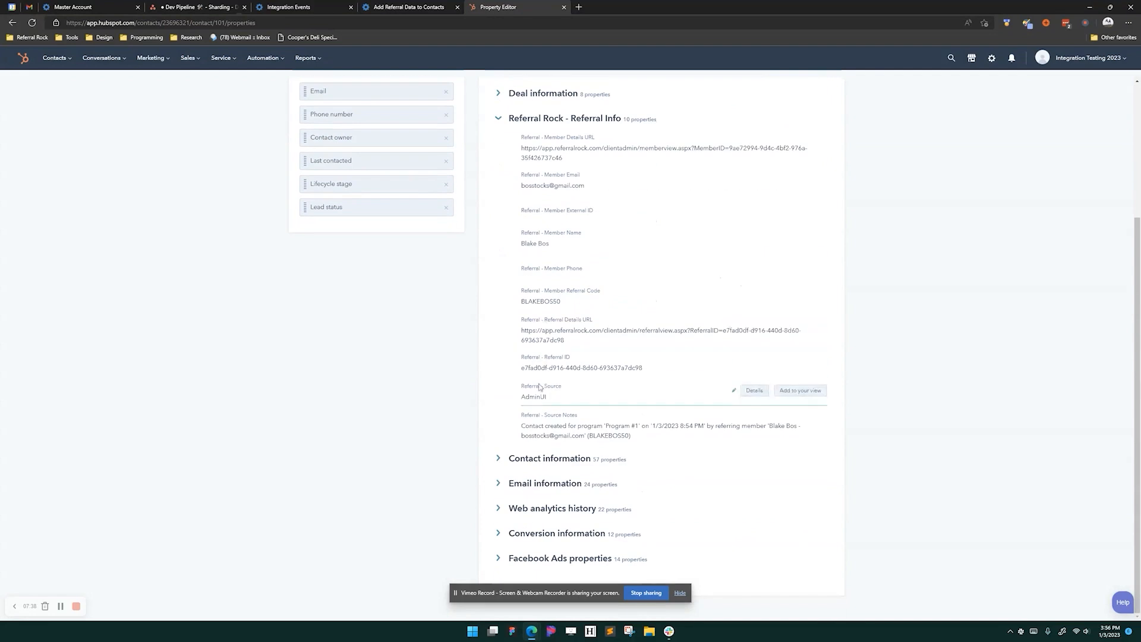
{"action": "scroll", "coordinate": [502, 302], "scroll_direction": "up", "scroll_amount": 4}
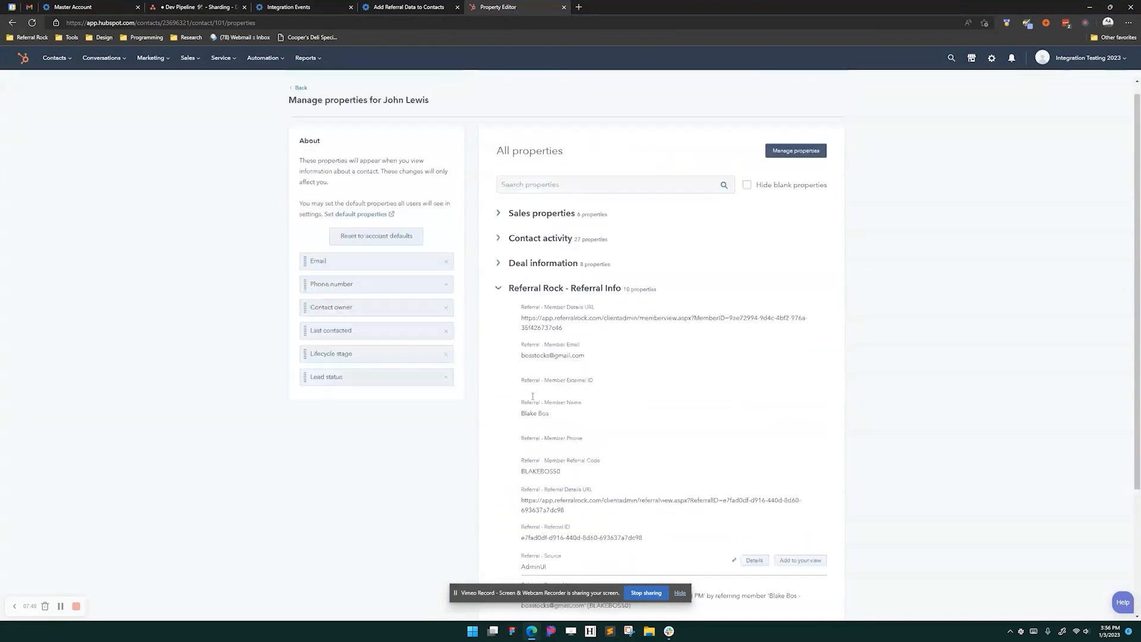
{"action": "left_click", "coordinate": [502, 302]}
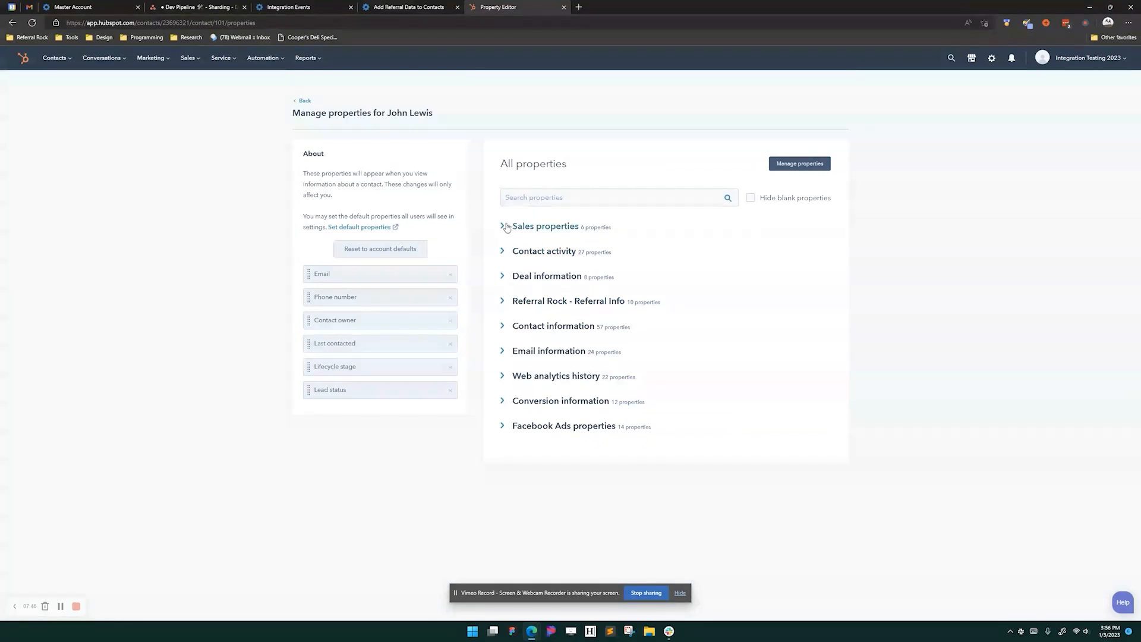
- Search the properties for 'source', then clear the search and re-expand Referral Rock - Referral Info
{"action": "left_click", "coordinate": [542, 194]}
{"action": "type", "text": "source"}
{"action": "scroll", "coordinate": [585, 561], "scroll_direction": "down", "scroll_amount": 1}
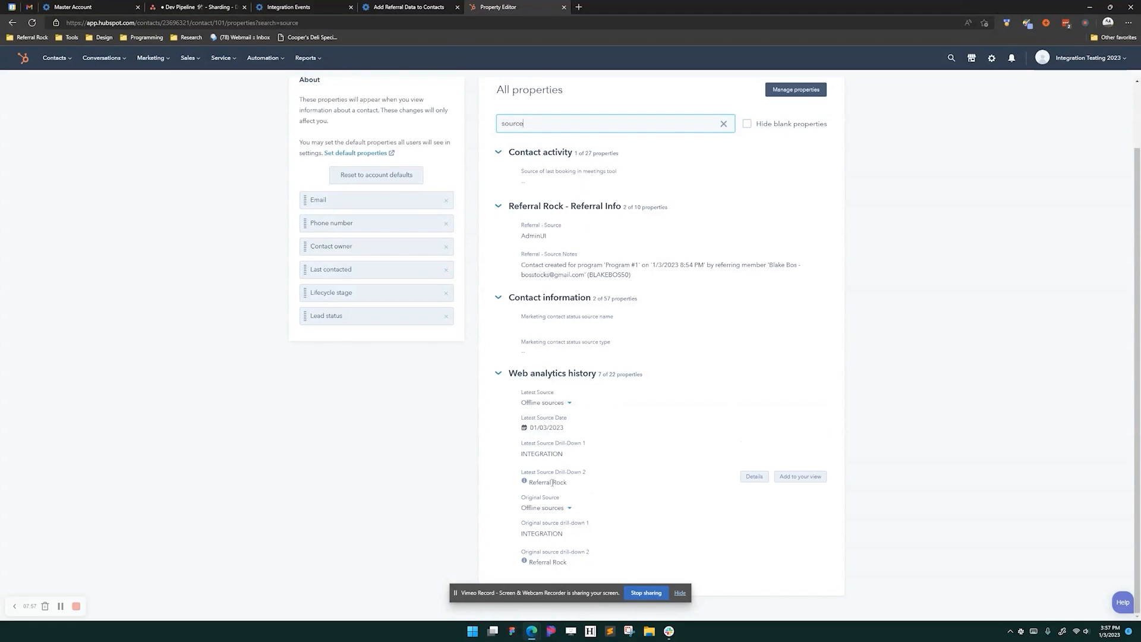
{"action": "double_click", "coordinate": [541, 454]}
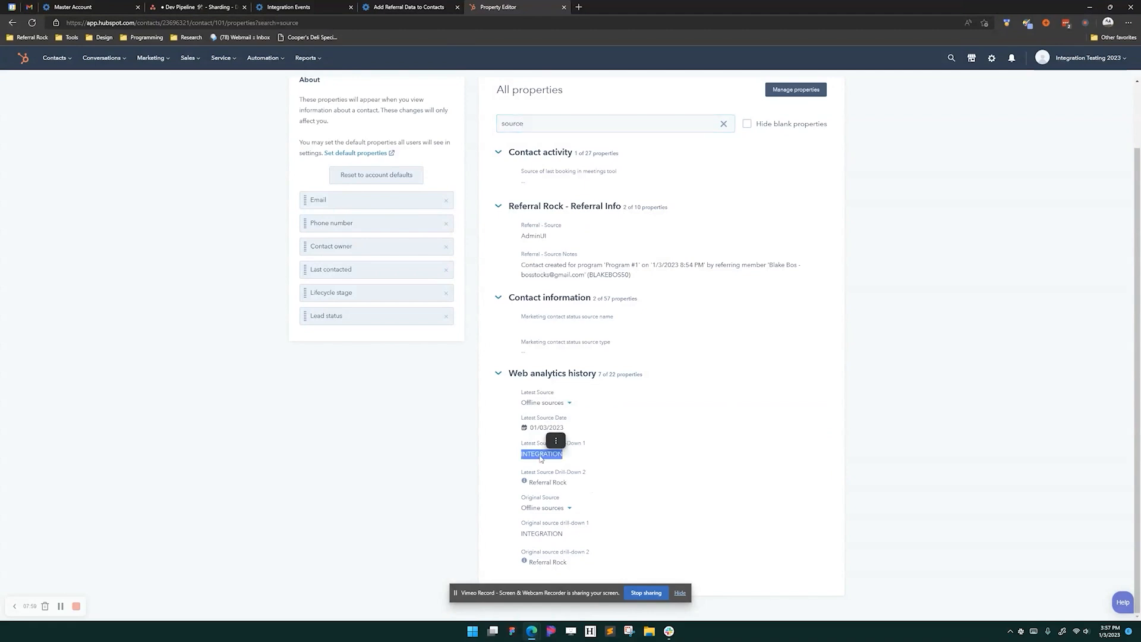
{"action": "left_click", "coordinate": [547, 481]}
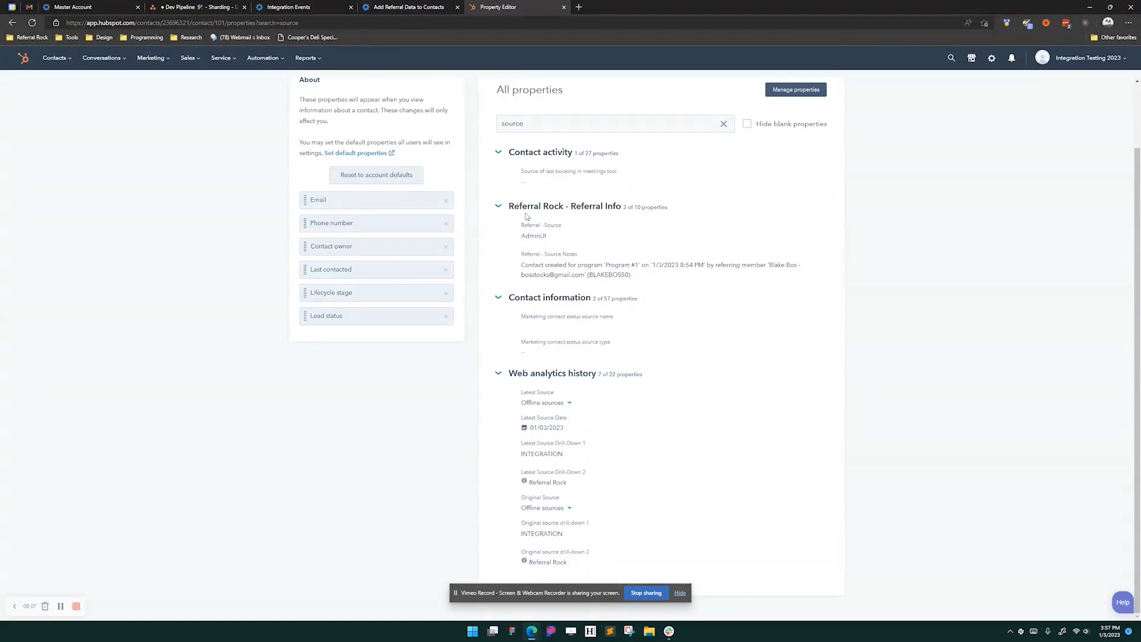
{"action": "left_click", "coordinate": [723, 125]}
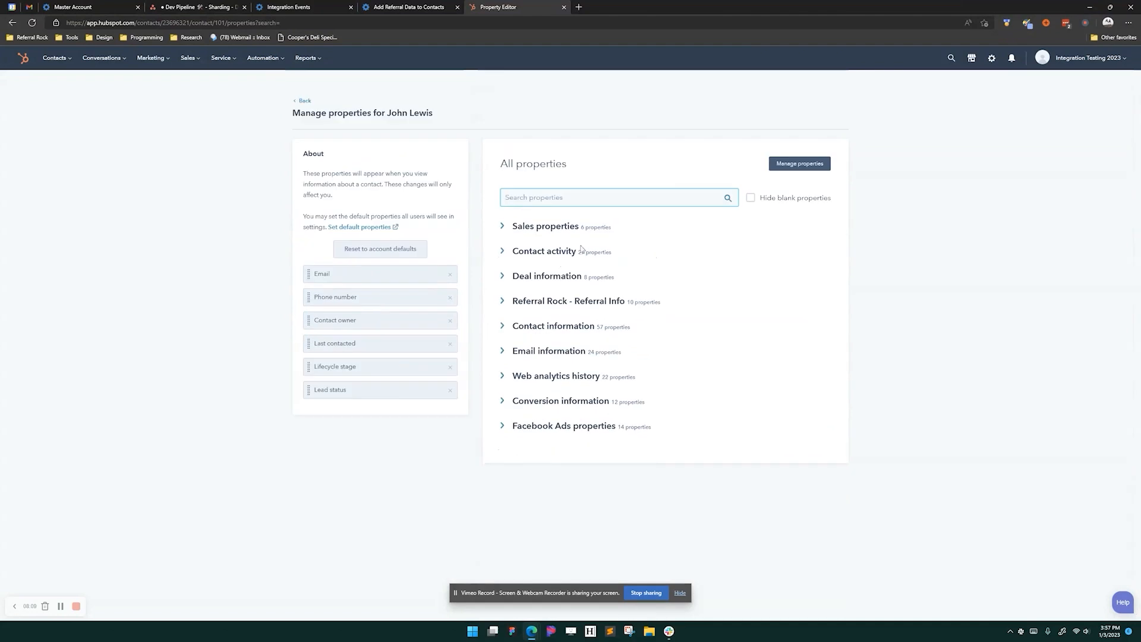
{"action": "left_click", "coordinate": [507, 304]}
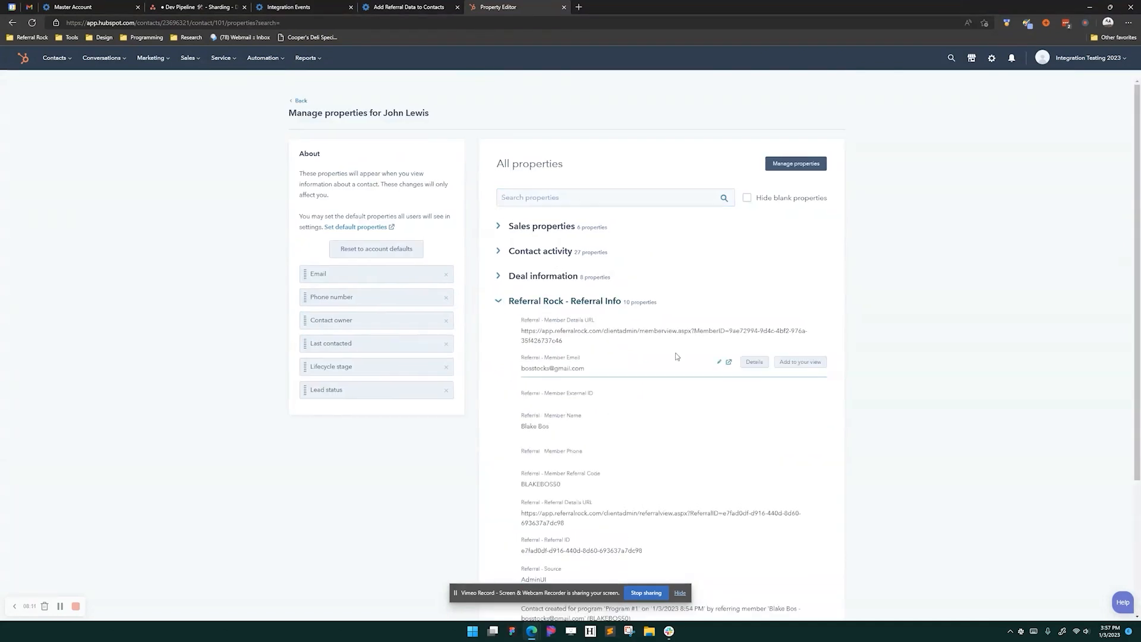
{"action": "scroll", "coordinate": [677, 353], "scroll_direction": "down", "scroll_amount": 1}
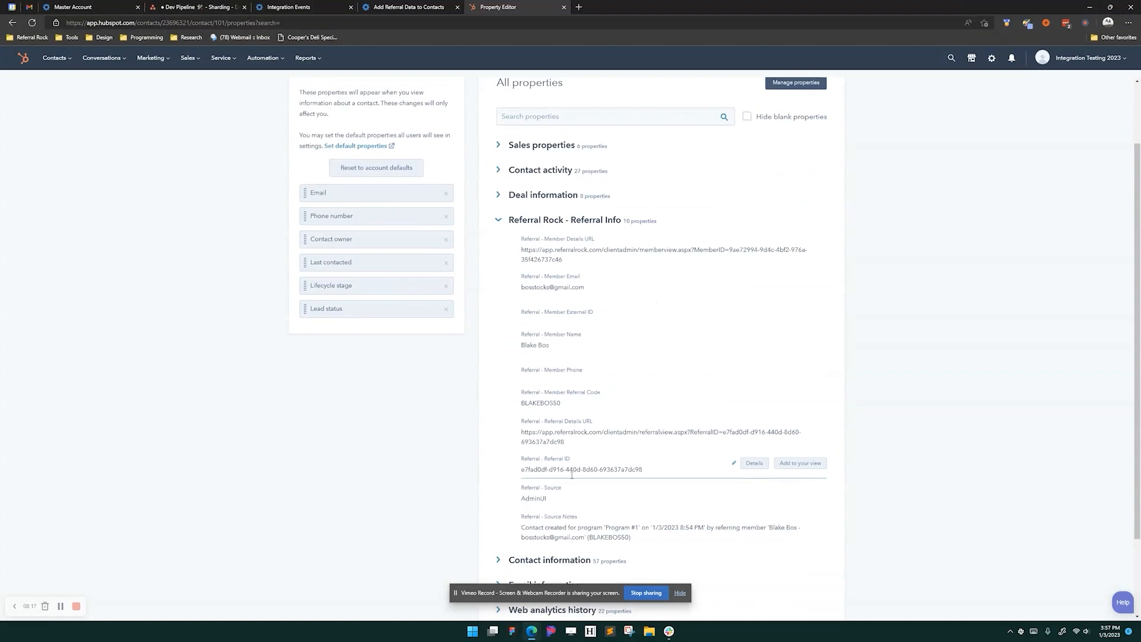
{"action": "scroll", "coordinate": [571, 473], "scroll_direction": "up", "scroll_amount": 1}
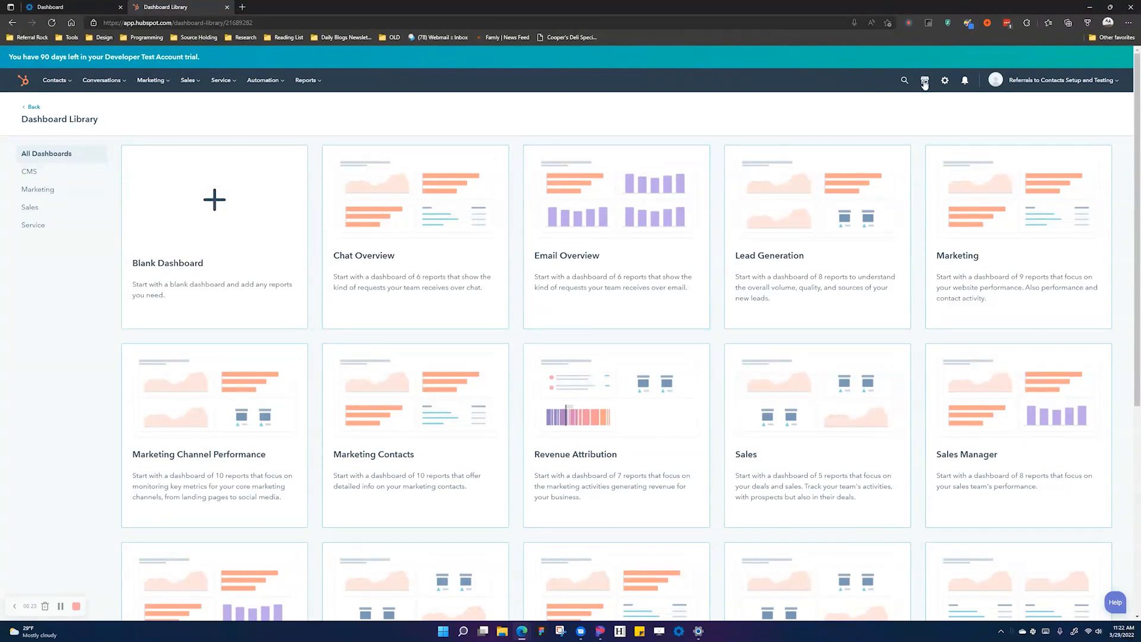
- Create a blank contact-based workflow from Automation > Workflows
{"action": "mouse_move", "coordinate": [266, 81]}
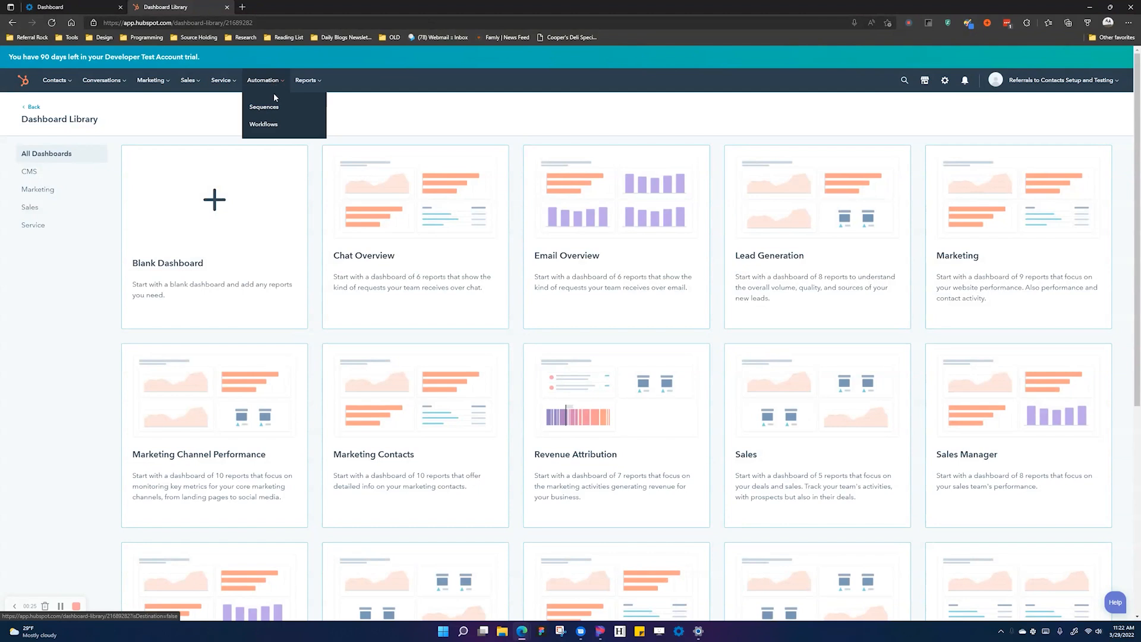
{"action": "left_click", "coordinate": [265, 124]}
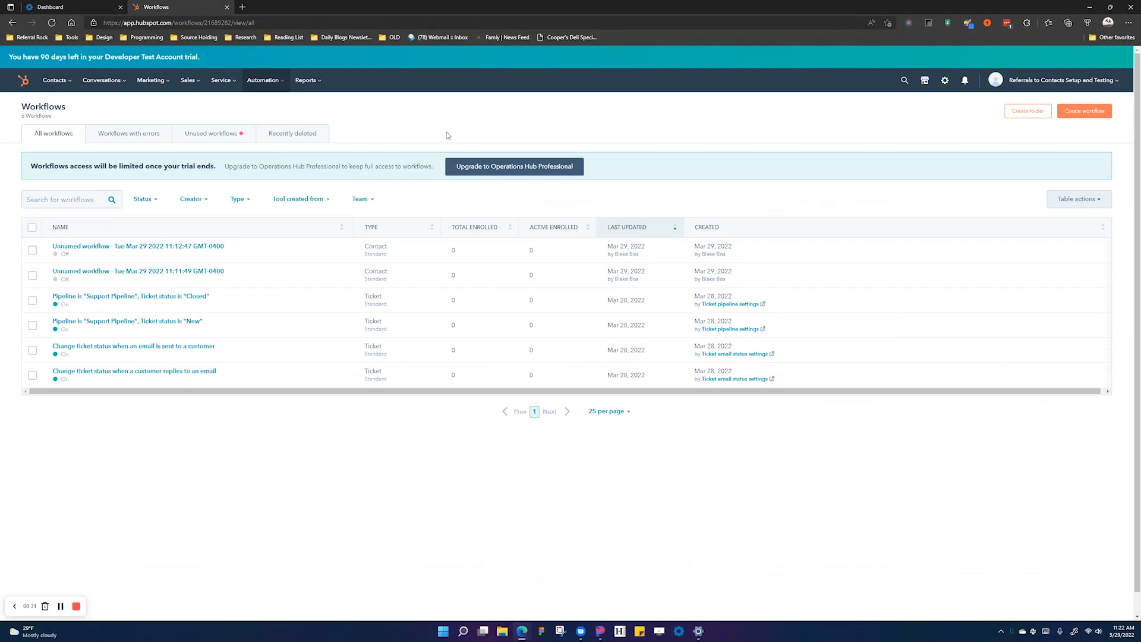
{"action": "left_click", "coordinate": [1076, 112]}
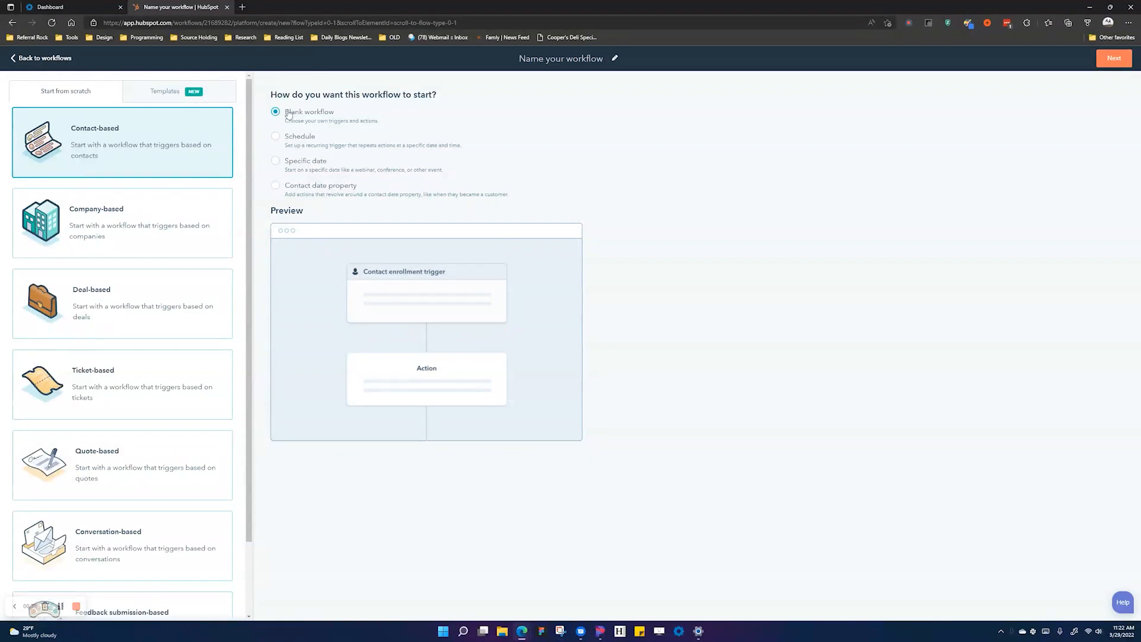
{"action": "left_click", "coordinate": [1110, 63]}
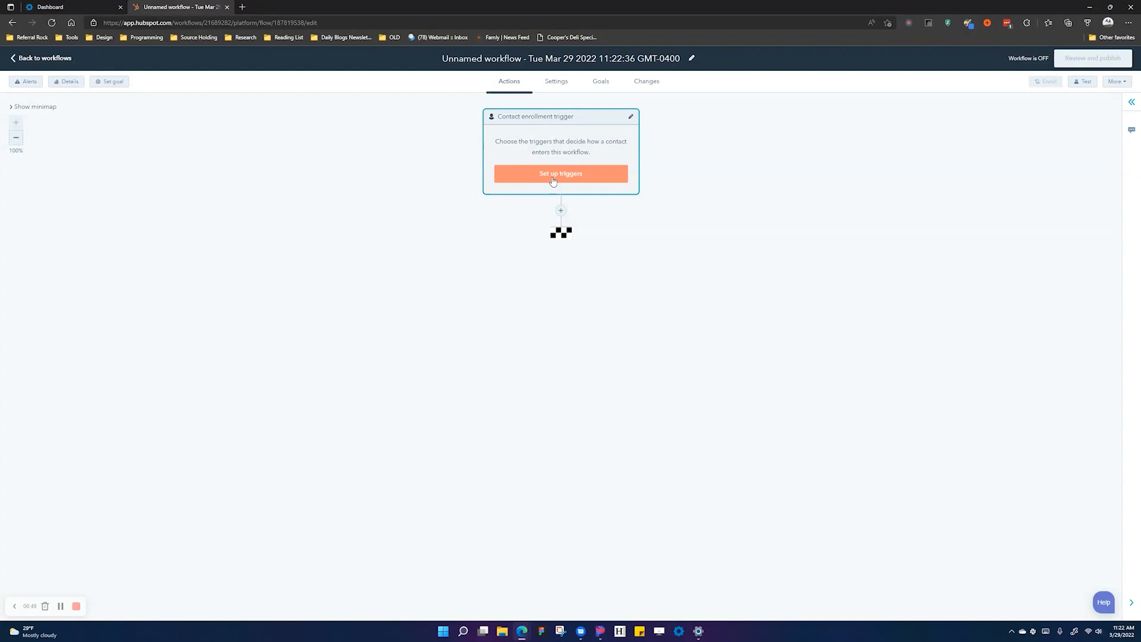
- Set the enrollment trigger to Referral Rock Member Url is known and add a first action
{"action": "left_click", "coordinate": [553, 180]}
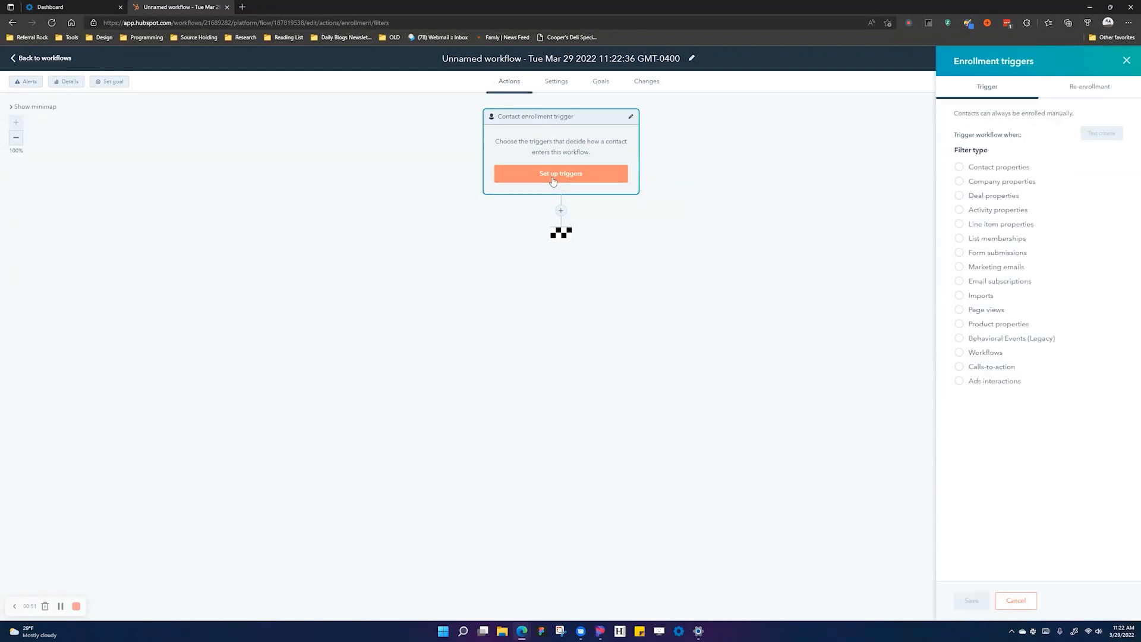
{"action": "left_click", "coordinate": [976, 169]}
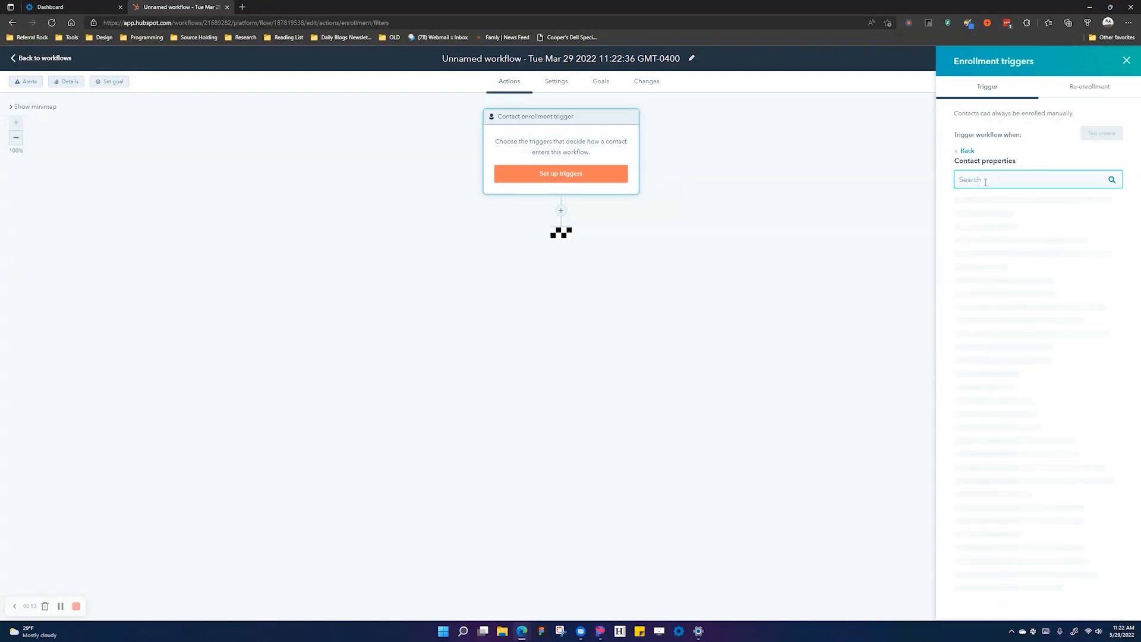
{"action": "type", "text": "referral"}
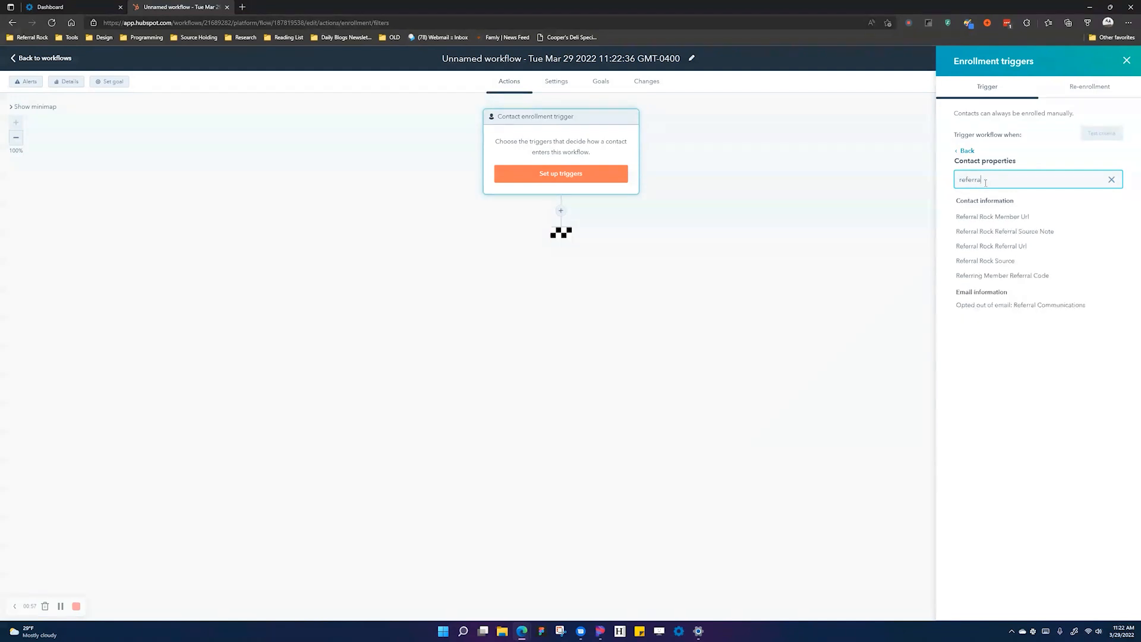
{"action": "left_click", "coordinate": [1018, 220]}
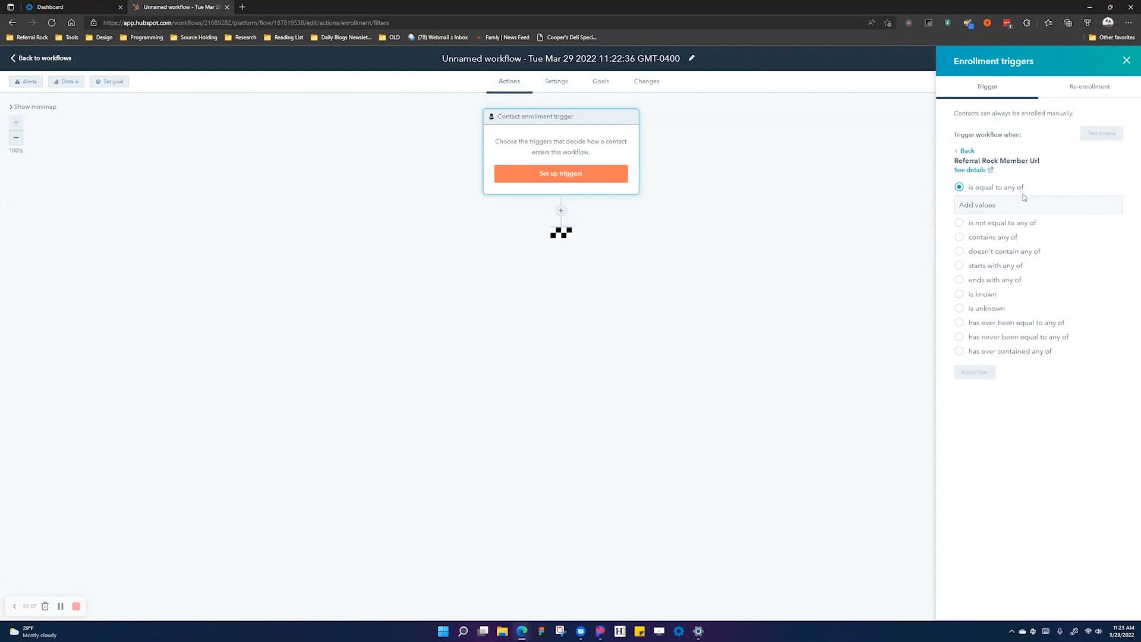
{"action": "left_click", "coordinate": [982, 293]}
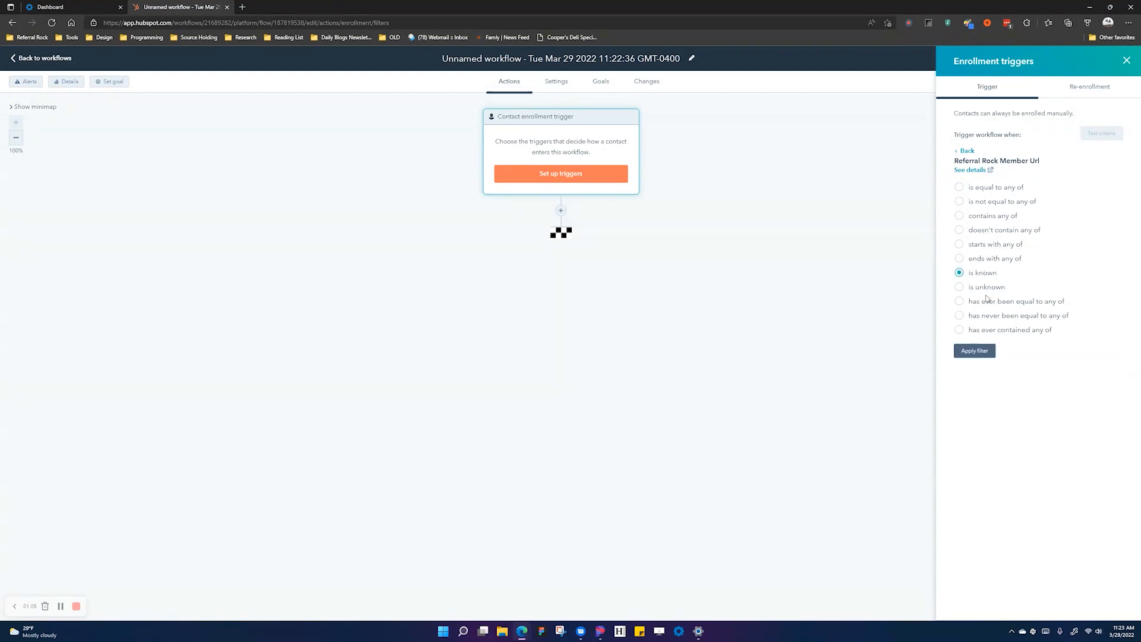
{"action": "left_click", "coordinate": [975, 349]}
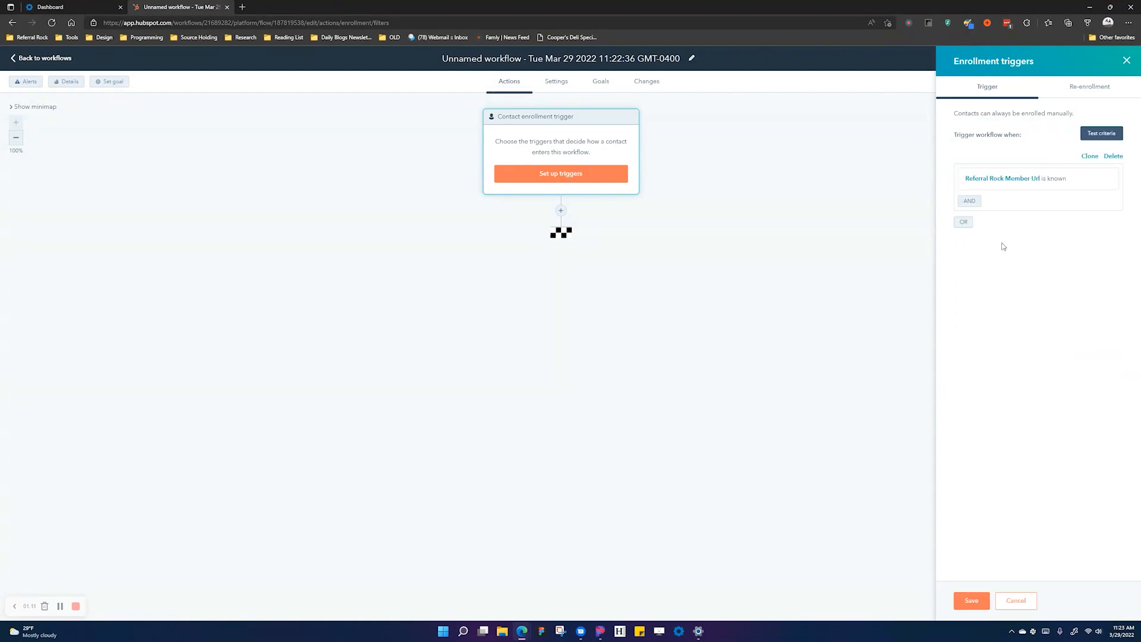
{"action": "left_click", "coordinate": [971, 601]}
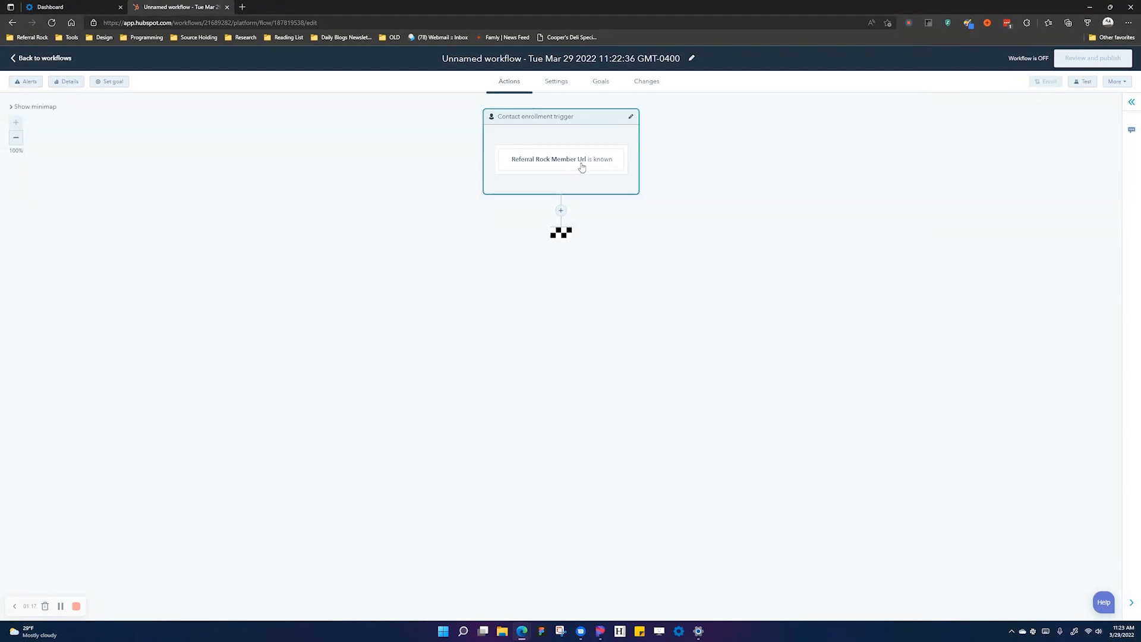
{"action": "left_click", "coordinate": [560, 210]}
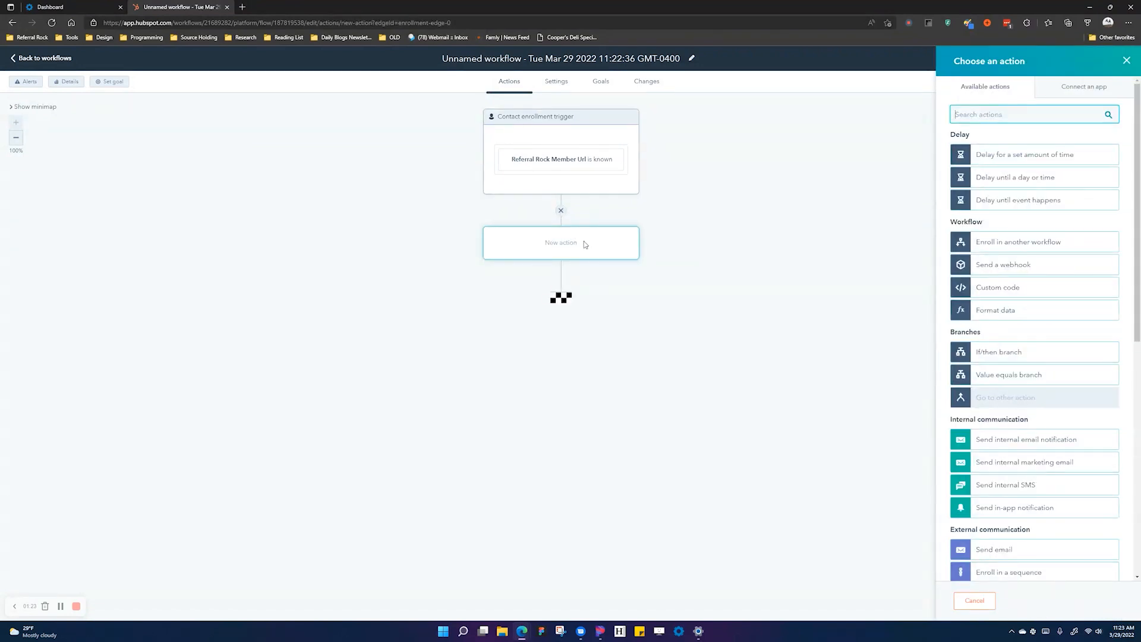
- Add a 1-day delay as the workflow's first step
{"action": "left_click", "coordinate": [1011, 156]}
{"action": "left_click", "coordinate": [989, 110]}
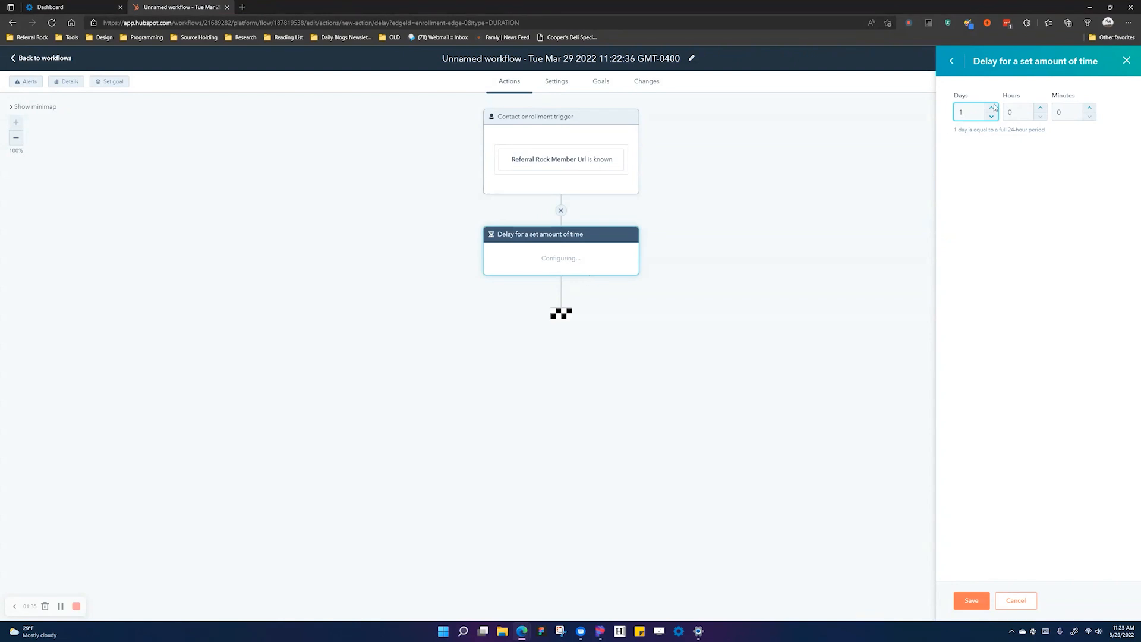
{"action": "left_click", "coordinate": [969, 601]}
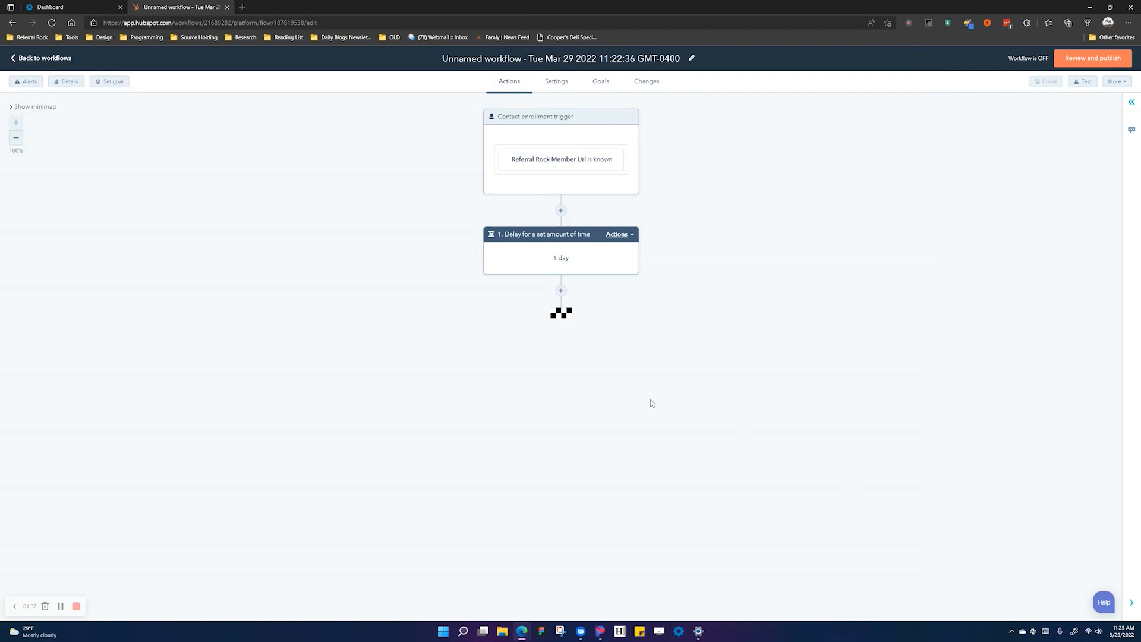
- Add a step sending the Referral First Contact email and open that email's details
{"action": "left_click", "coordinate": [561, 291]}
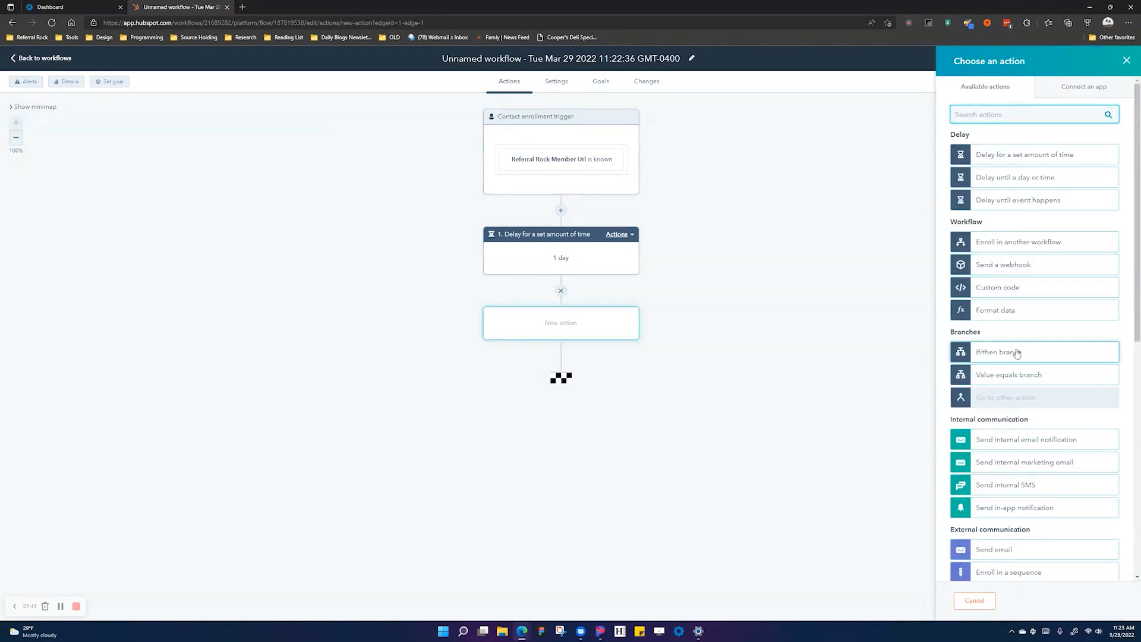
{"action": "scroll", "coordinate": [1018, 350], "scroll_direction": "down", "scroll_amount": 2}
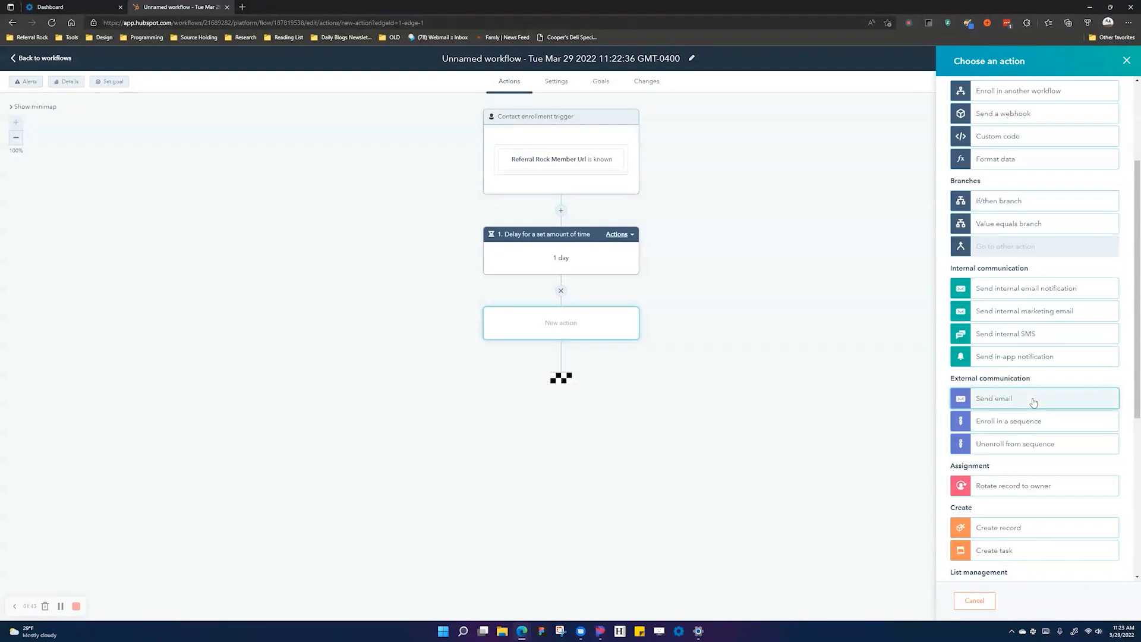
{"action": "left_click", "coordinate": [1033, 398]}
{"action": "left_click", "coordinate": [966, 284]}
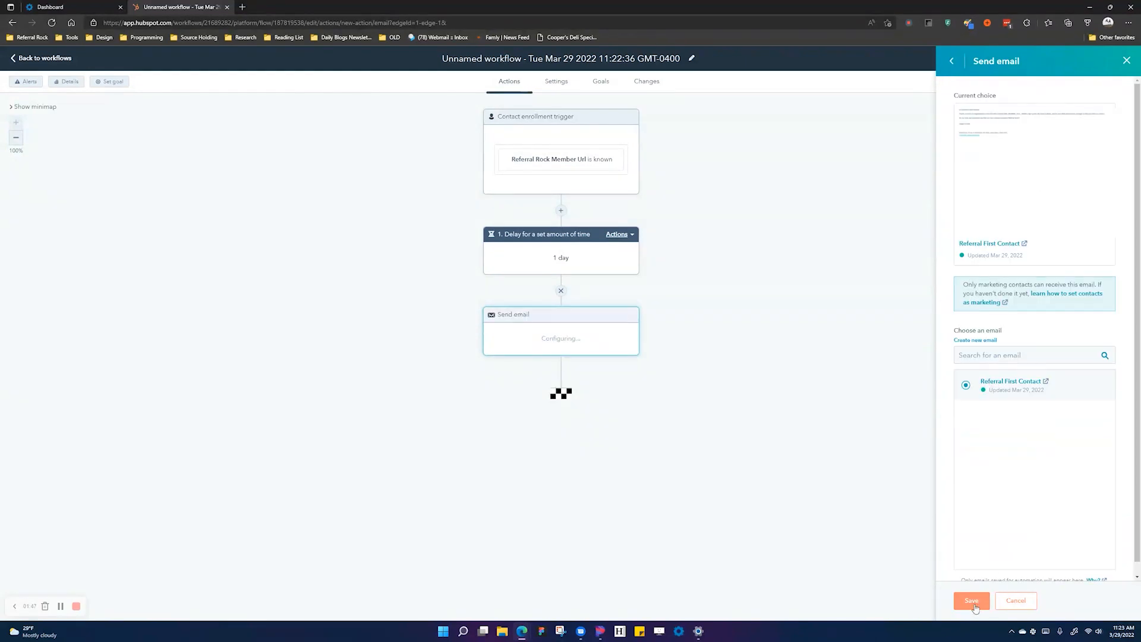
{"action": "left_click", "coordinate": [971, 601]}
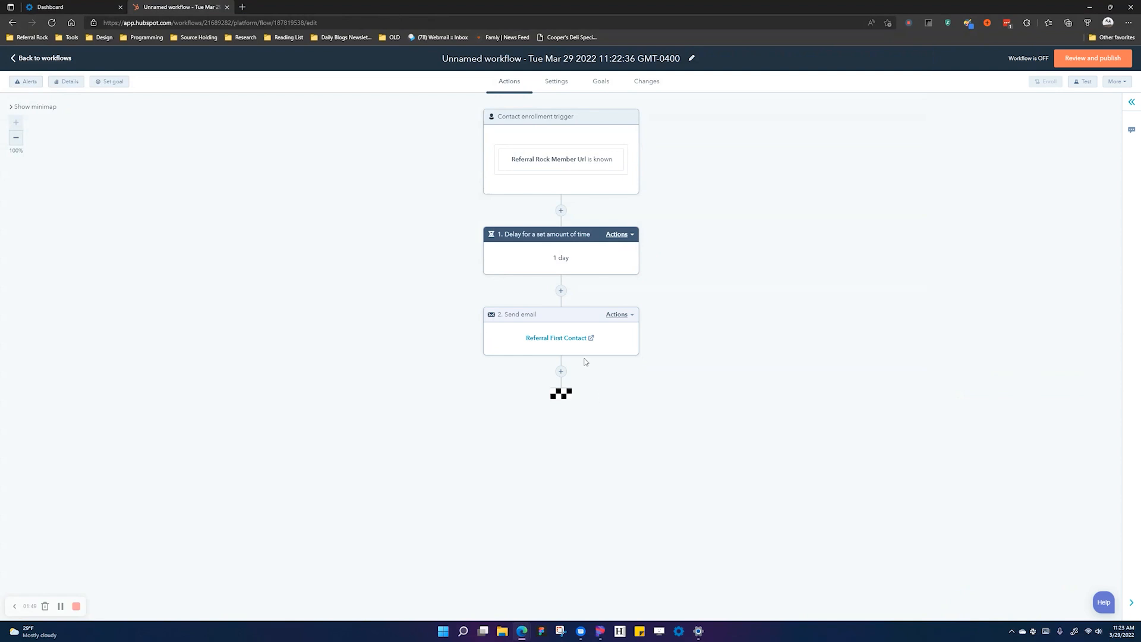
{"action": "left_click", "coordinate": [587, 339]}
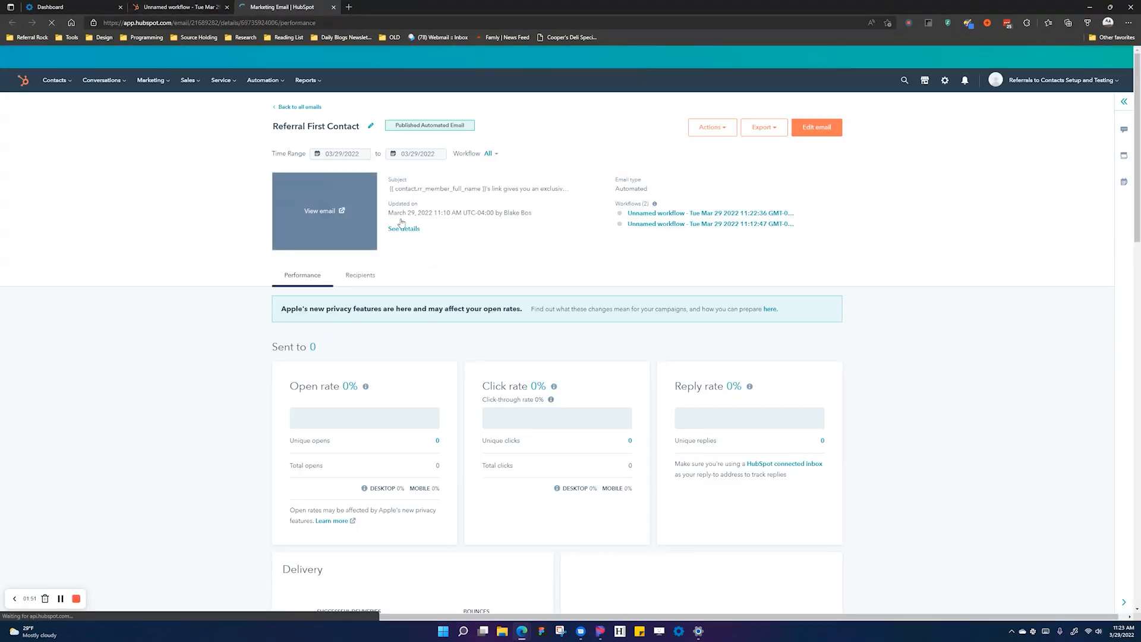
- Preview the Referral First Contact email and check its member full name placeholder, then return to the workflow
{"action": "left_click", "coordinate": [332, 214]}
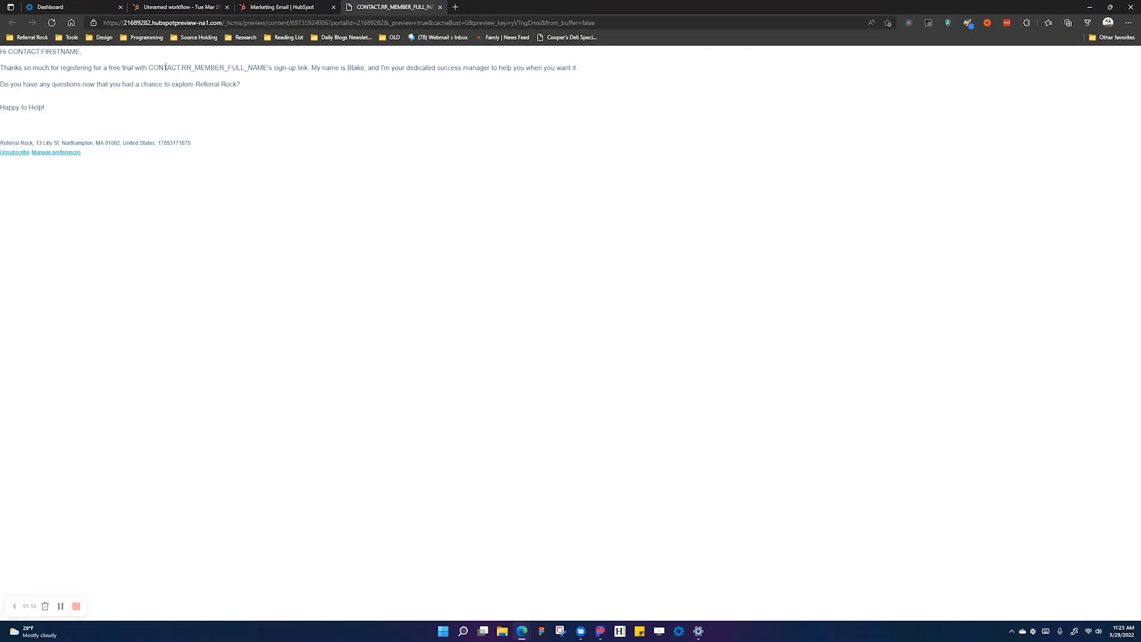
{"action": "left_click_drag", "start_coordinate": [150, 68], "coordinate": [270, 69]}
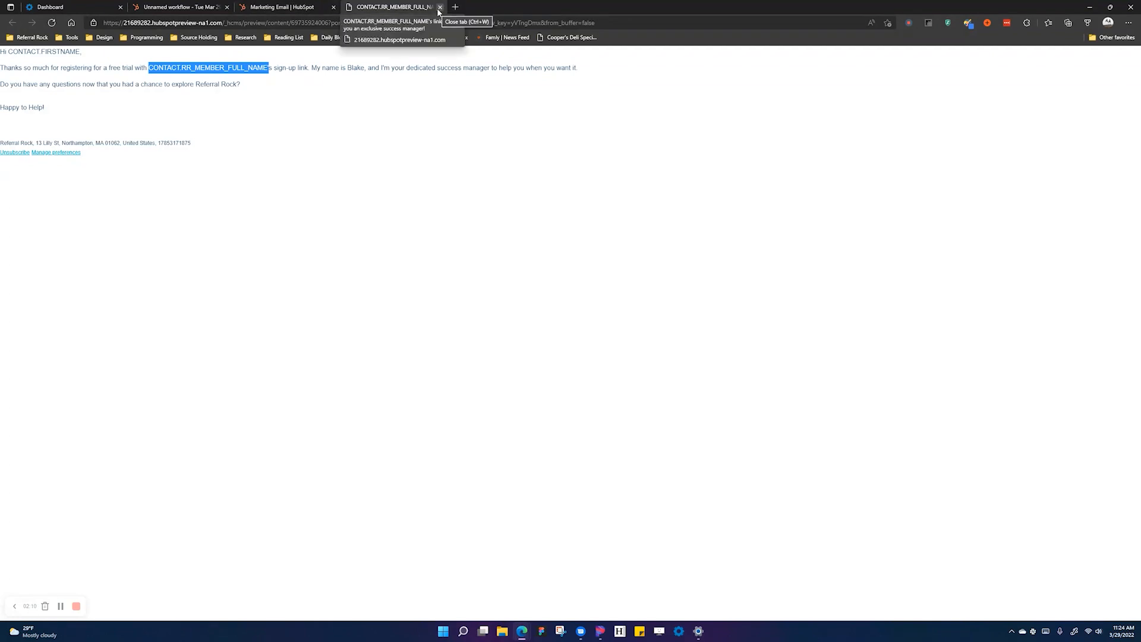
{"action": "left_click", "coordinate": [440, 7]}
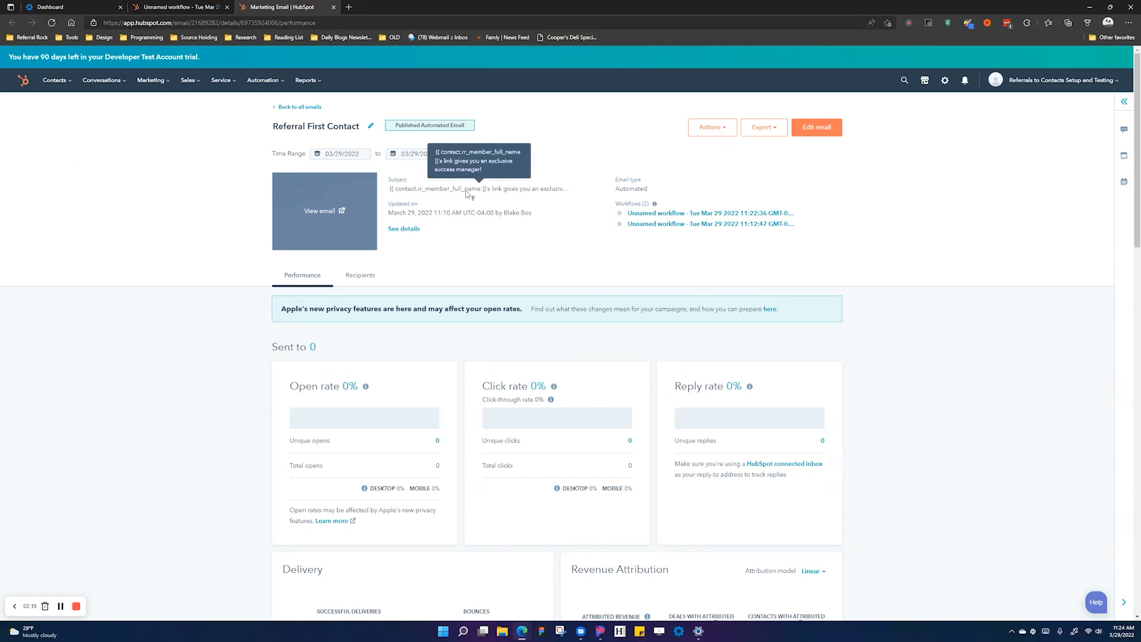
{"action": "left_click", "coordinate": [162, 9]}
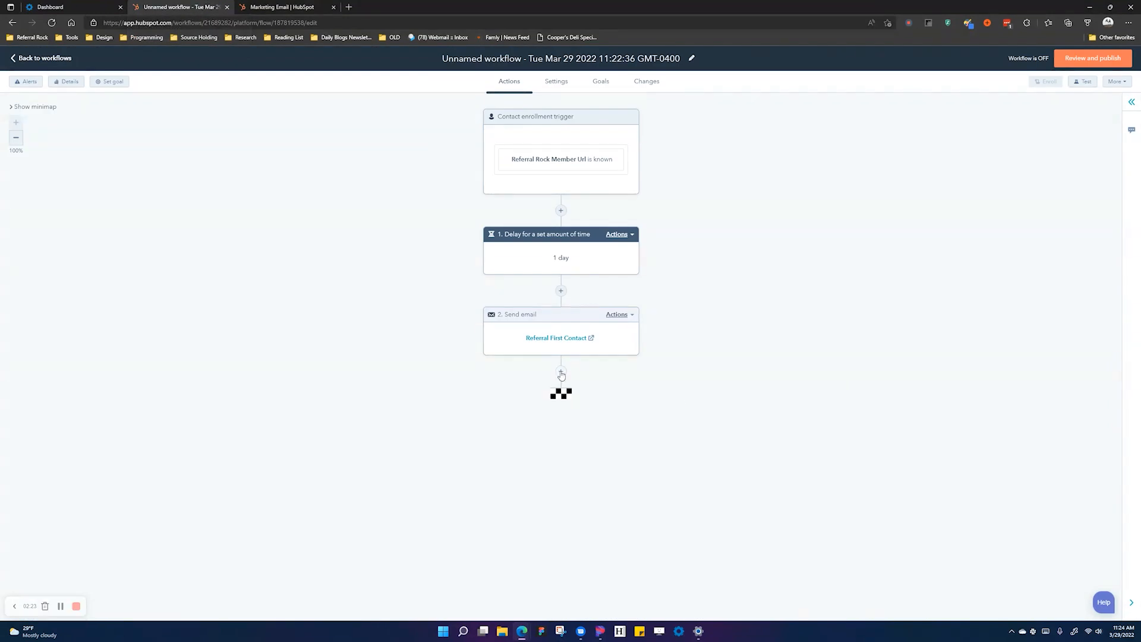
- Add a workflow step creating a 'Follow up with referral' task assigned to the contact's existing owner
{"action": "left_click", "coordinate": [561, 373]}
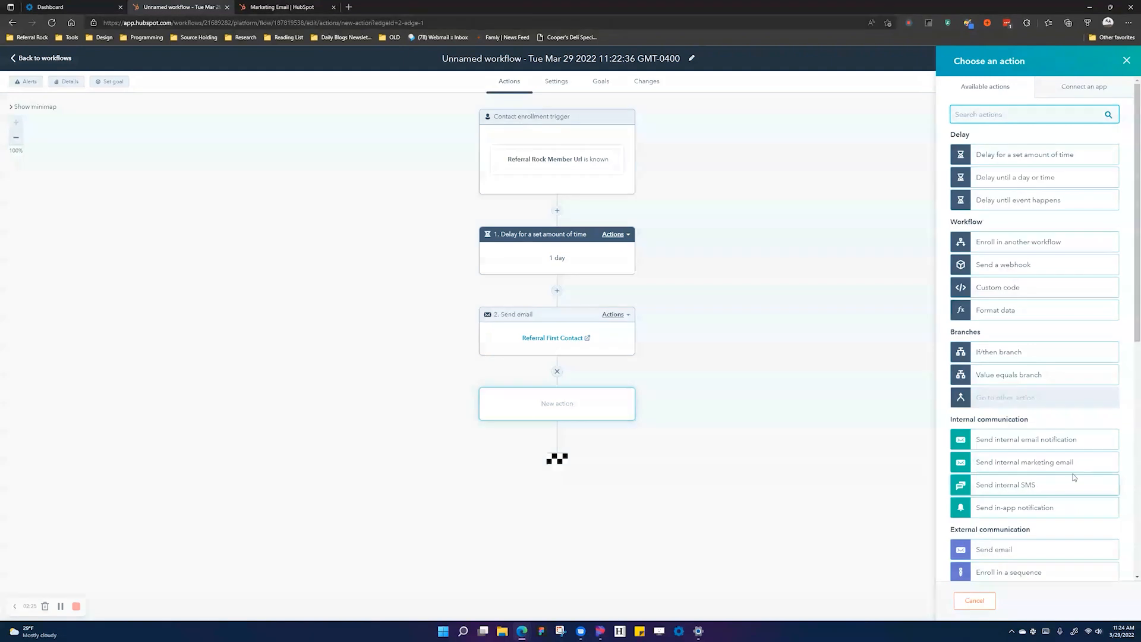
{"action": "scroll", "coordinate": [1058, 475], "scroll_direction": "down", "scroll_amount": 4}
{"action": "scroll", "coordinate": [1046, 472], "scroll_direction": "down", "scroll_amount": 1}
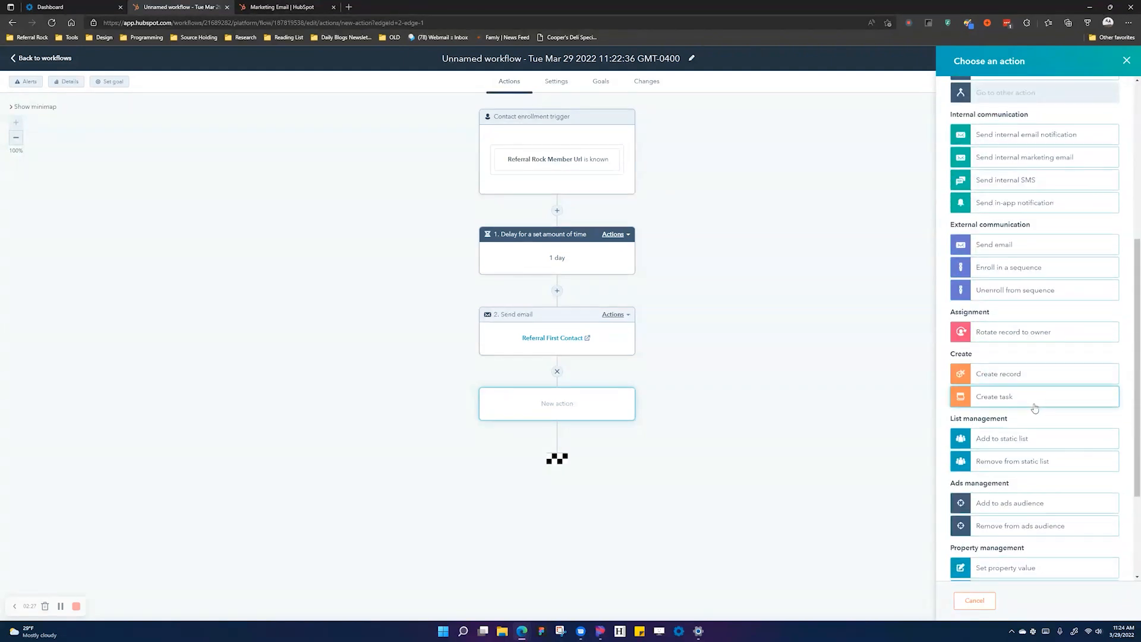
{"action": "scroll", "coordinate": [1047, 441], "scroll_direction": "down", "scroll_amount": 1}
{"action": "left_click", "coordinate": [1041, 324]}
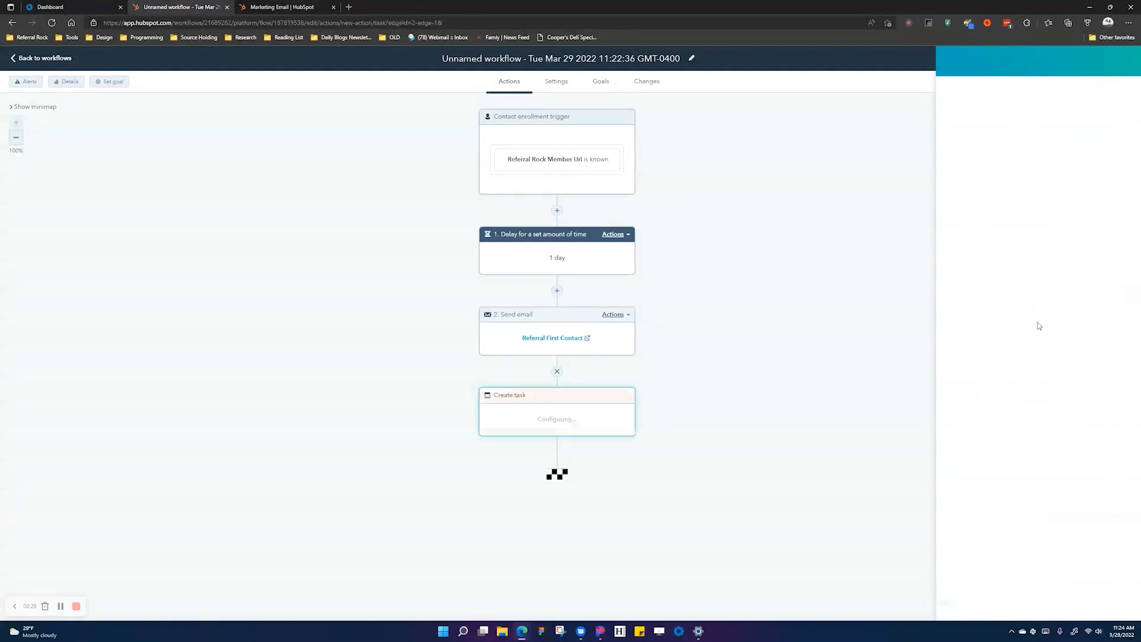
{"action": "left_click", "coordinate": [994, 113]}
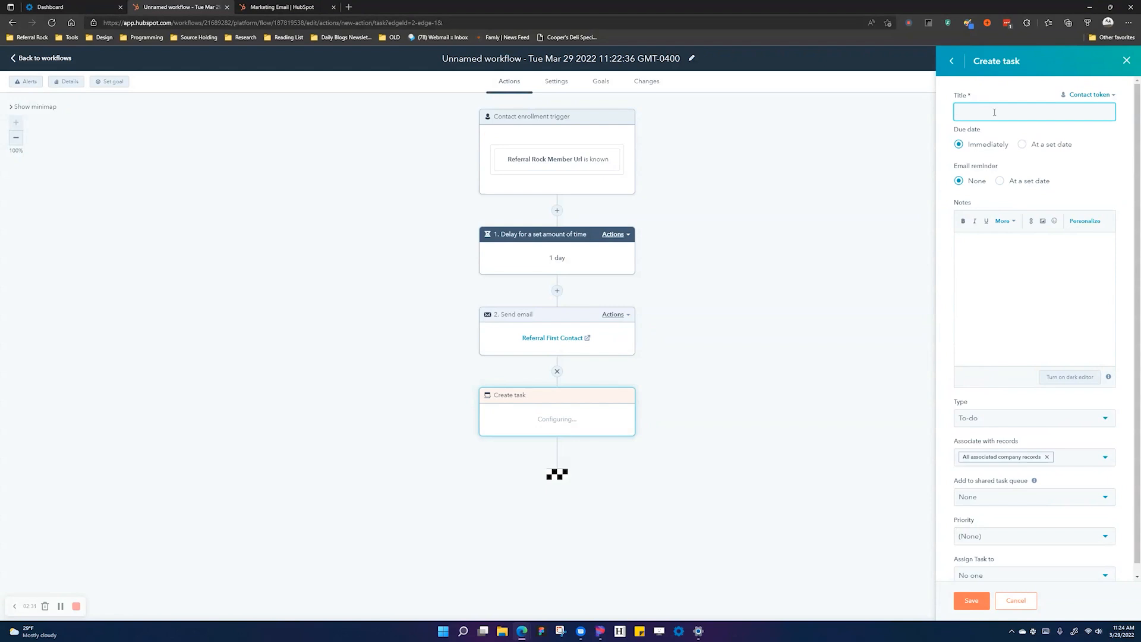
{"action": "type", "text": "Follow up with referral"}
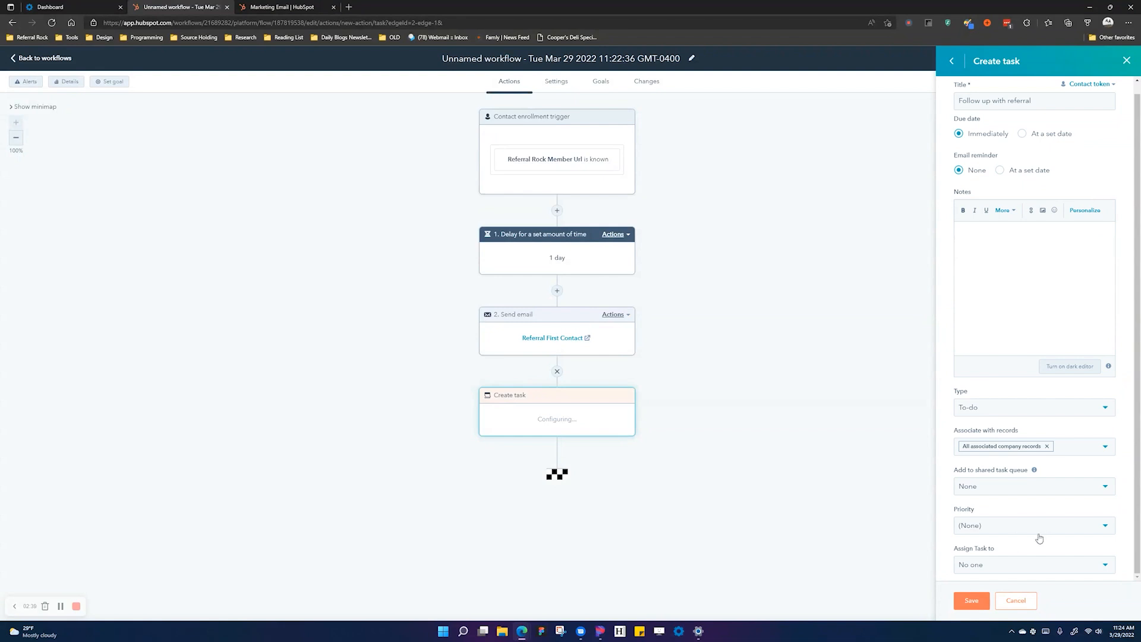
{"action": "left_click", "coordinate": [1013, 565]}
{"action": "left_click", "coordinate": [1015, 506]}
{"action": "left_click", "coordinate": [975, 601]}
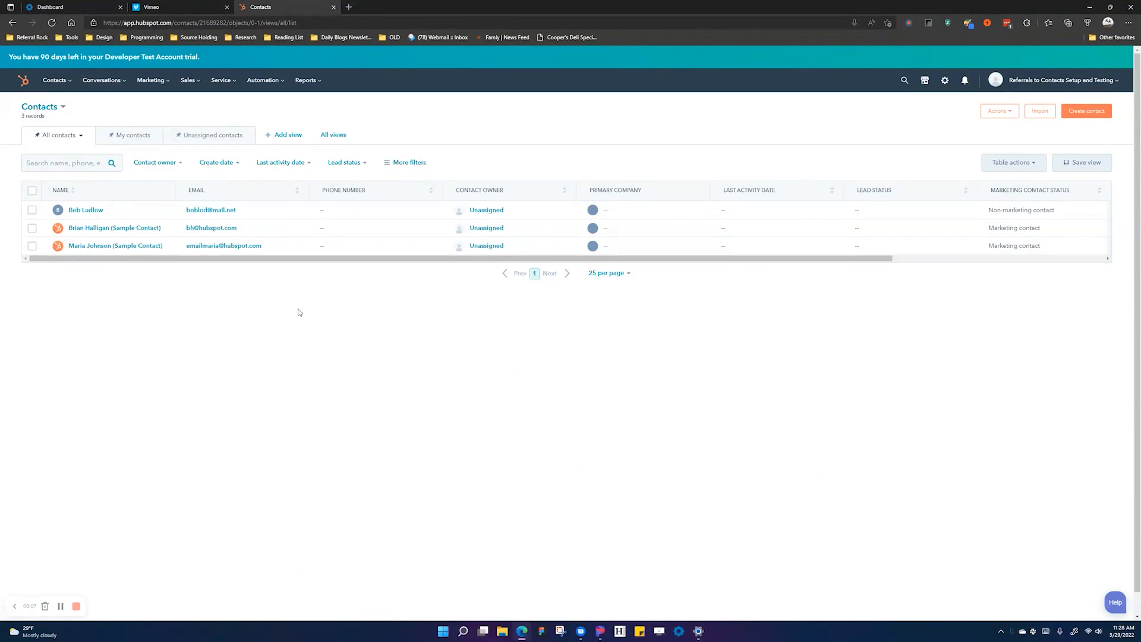
- Filter the contacts list to those whose Referral Rock Member Url is known
{"action": "mouse_move", "coordinate": [284, 253]}
{"action": "left_click", "coordinate": [425, 161]}
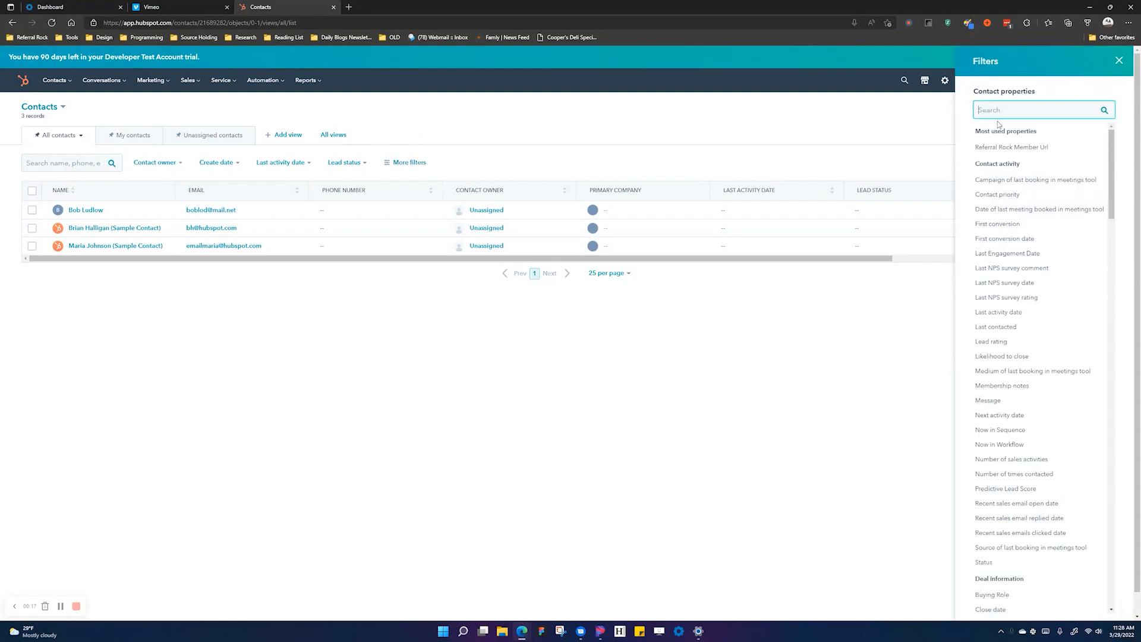
{"action": "type", "text": "referr"}
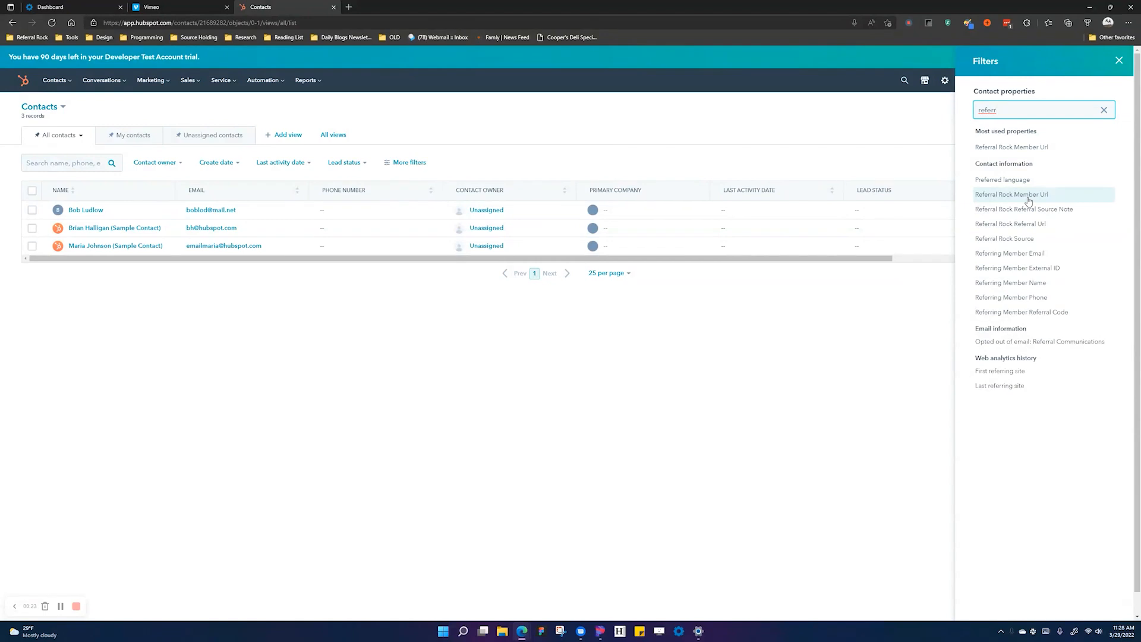
{"action": "left_click", "coordinate": [1028, 199]}
{"action": "left_click", "coordinate": [996, 169]}
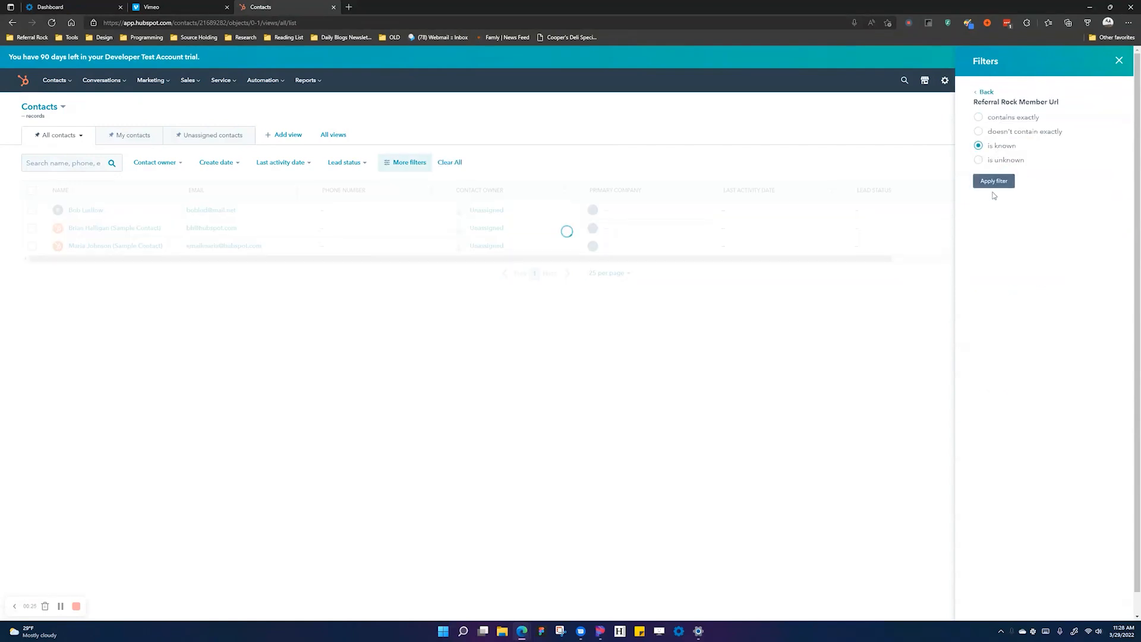
{"action": "left_click", "coordinate": [991, 183]}
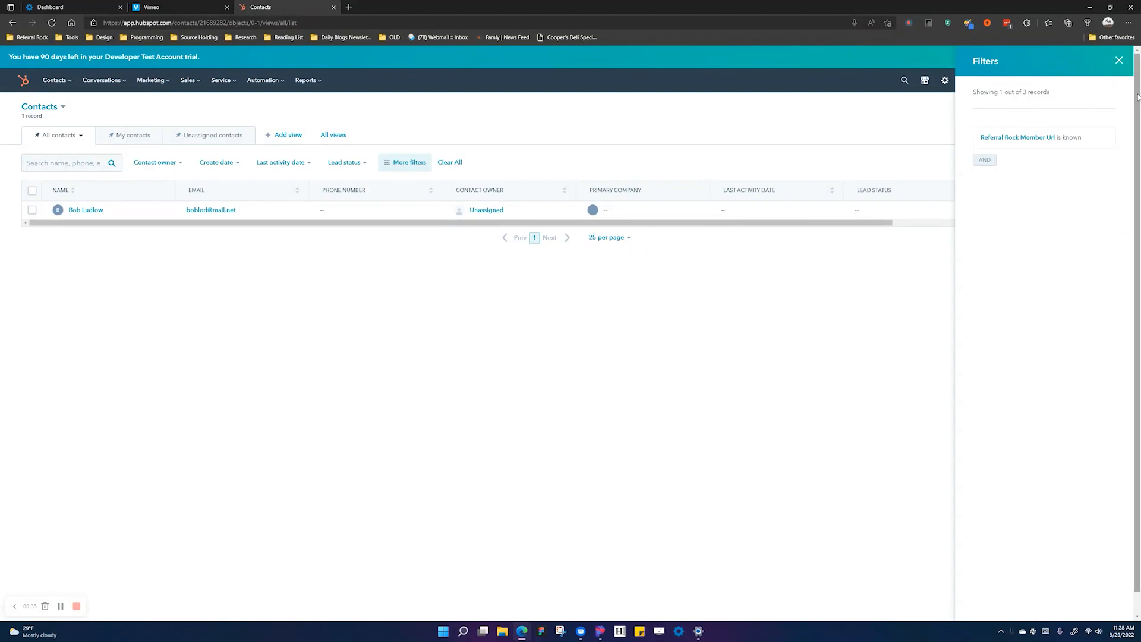
{"action": "left_click", "coordinate": [1119, 61]}
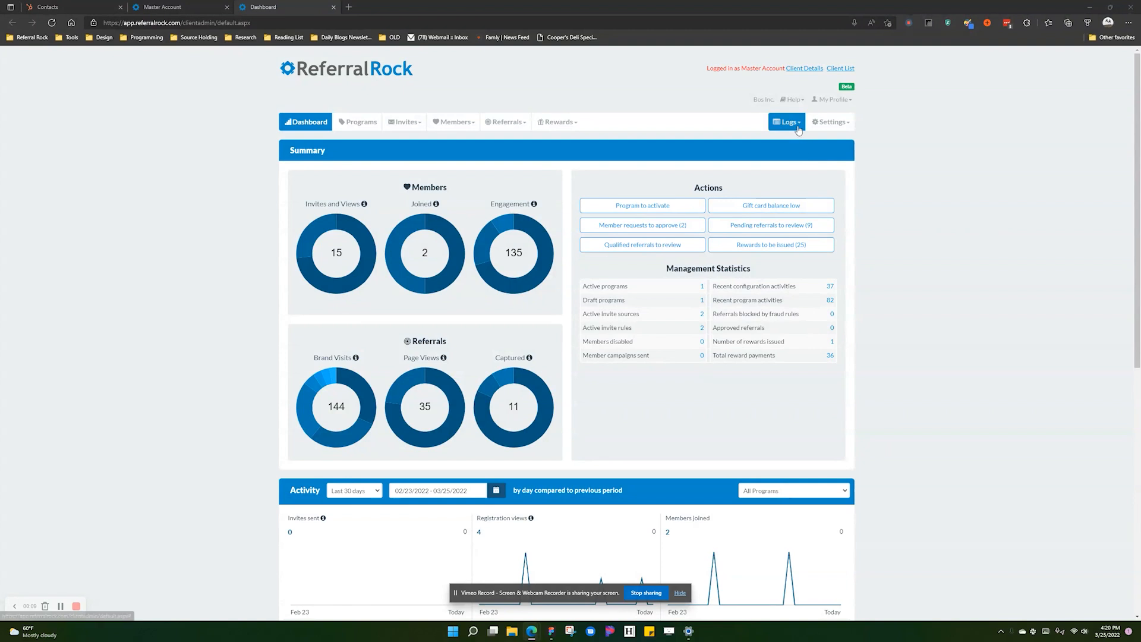
- Open the HubSpot CRM integration under Referral Rock's Settings > Integrations
{"action": "left_click", "coordinate": [831, 122]}
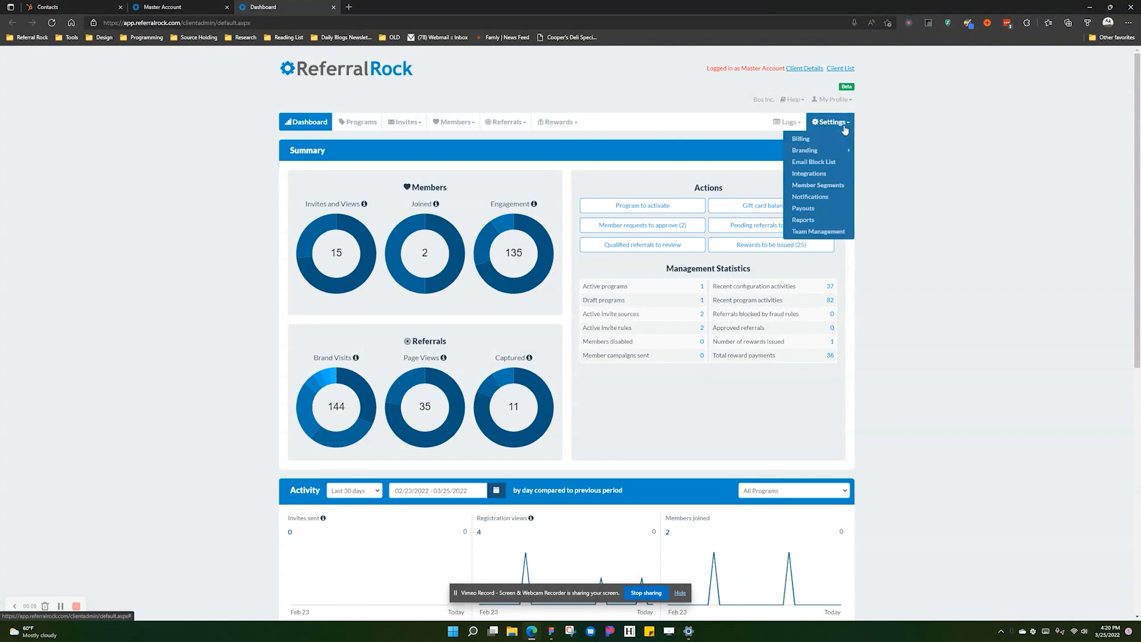
{"action": "left_click", "coordinate": [820, 174]}
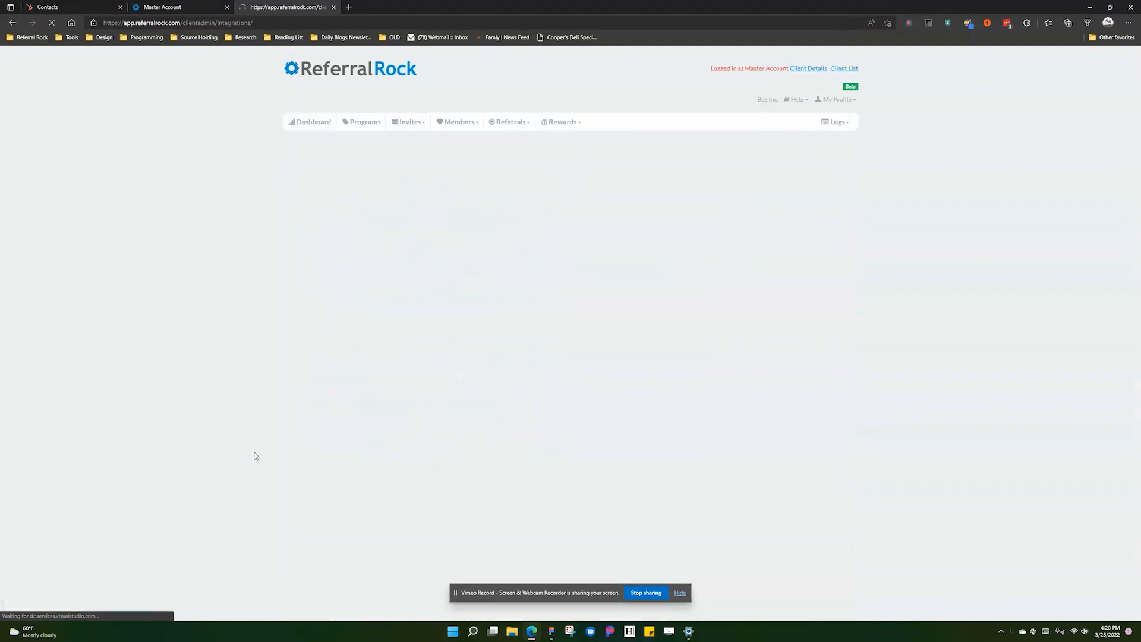
{"action": "scroll", "coordinate": [297, 505], "scroll_direction": "down", "scroll_amount": 3}
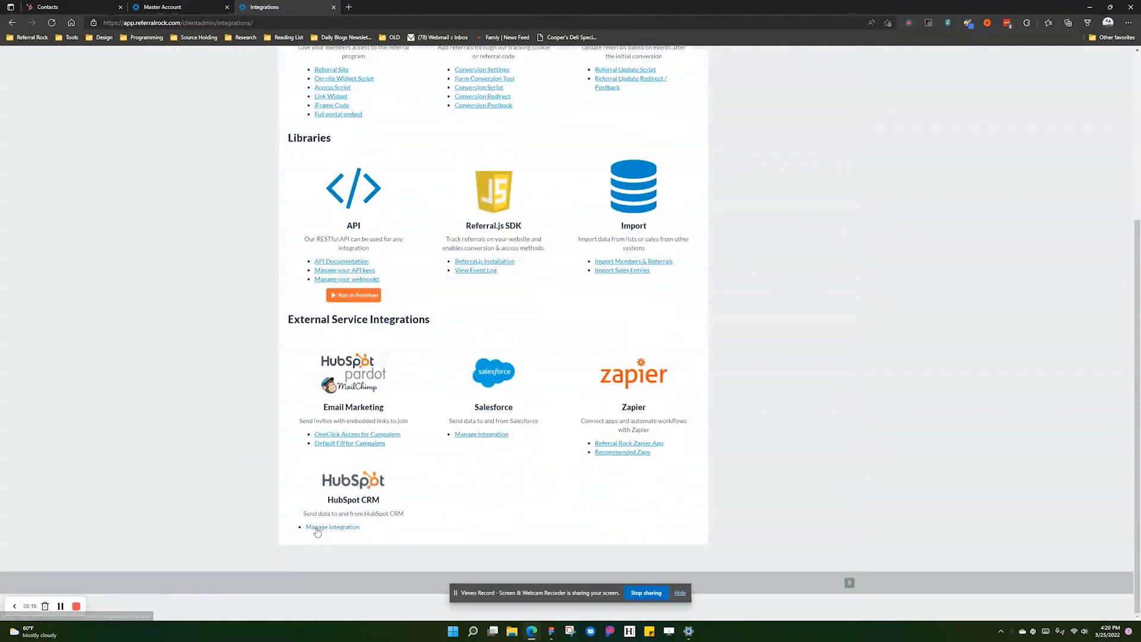
{"action": "left_click", "coordinate": [316, 529]}
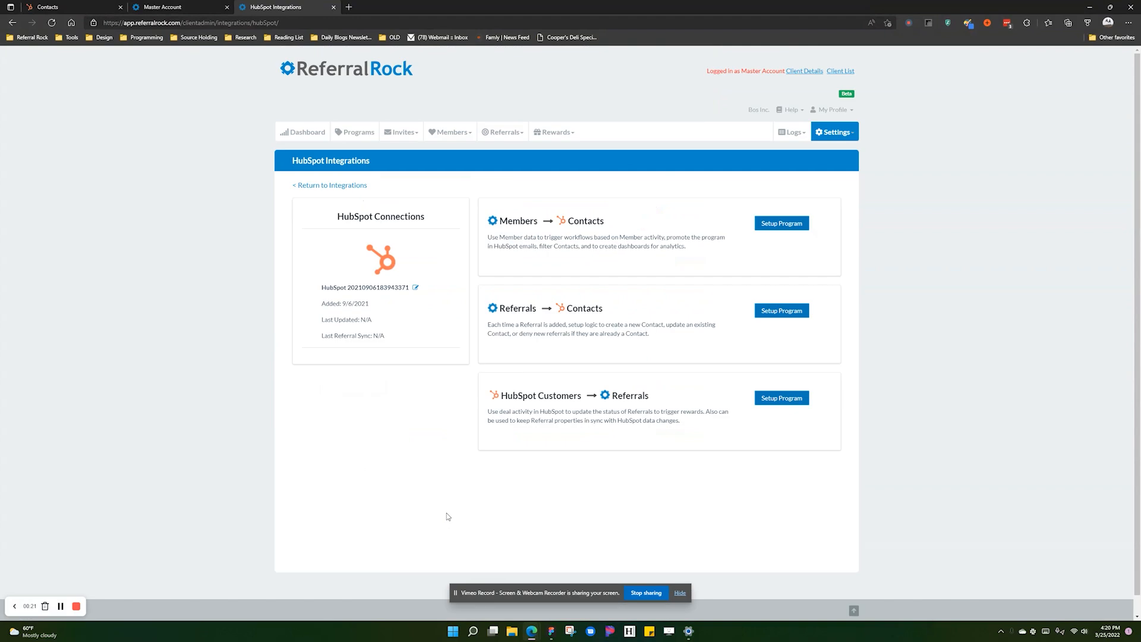
- Open HubSpot Setup Integration from Program #1's Promote page
{"action": "left_click", "coordinate": [363, 134]}
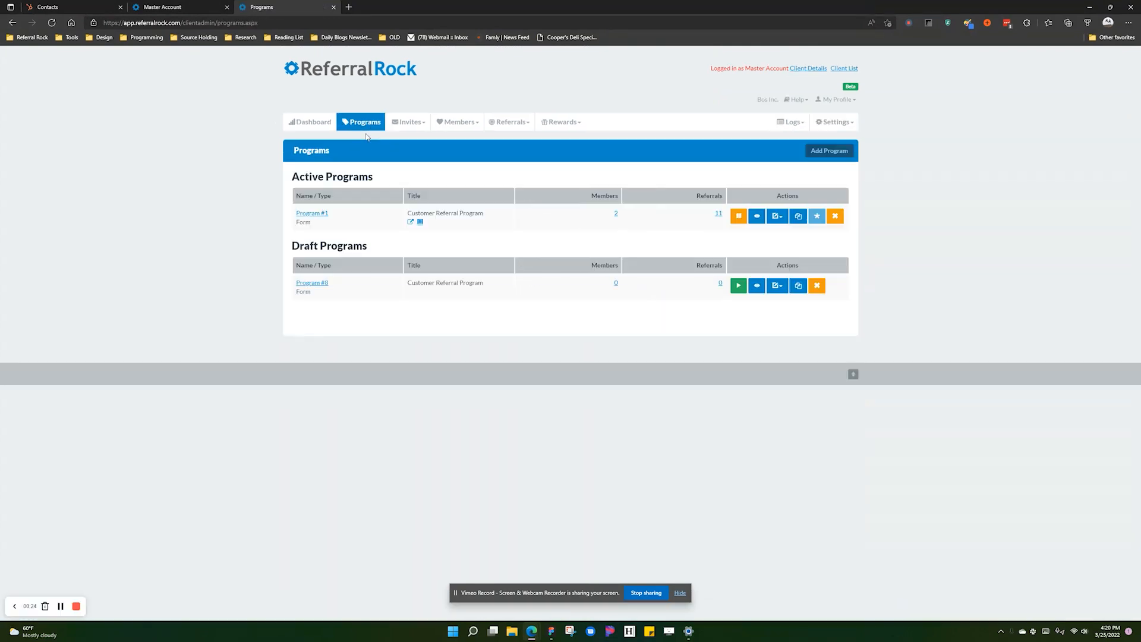
{"action": "left_click", "coordinate": [776, 216]}
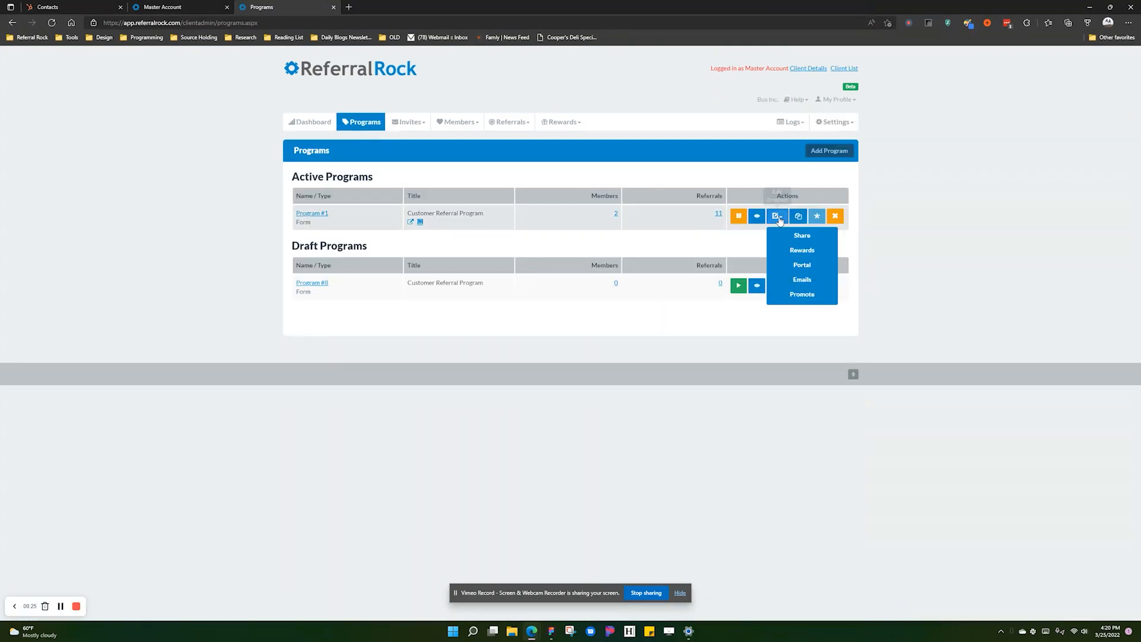
{"action": "left_click", "coordinate": [791, 296]}
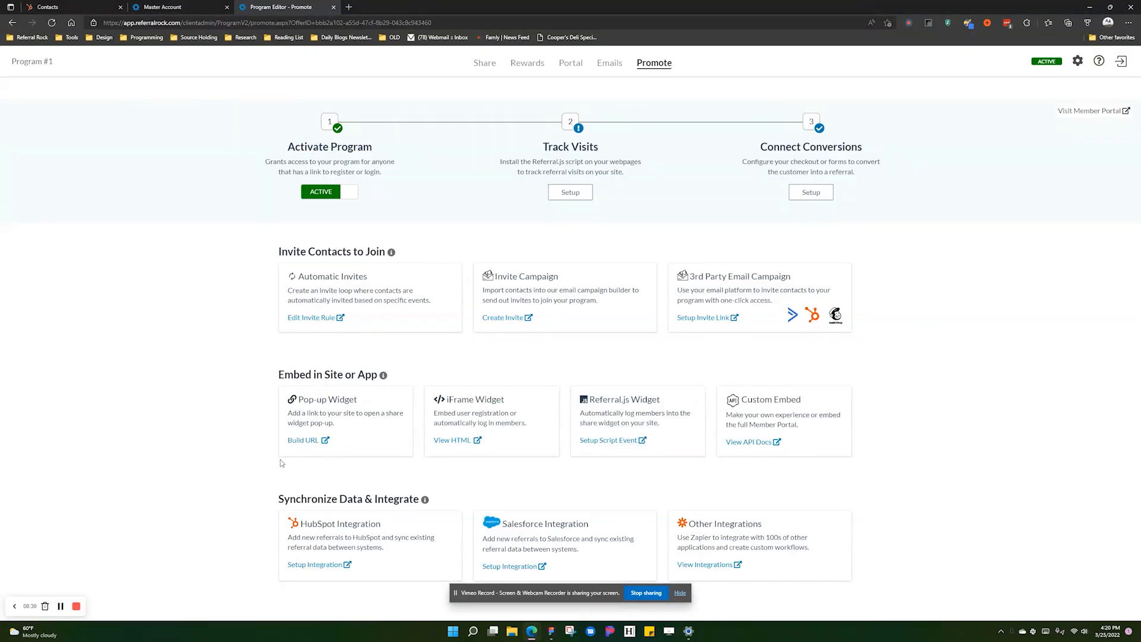
{"action": "left_click", "coordinate": [334, 563]}
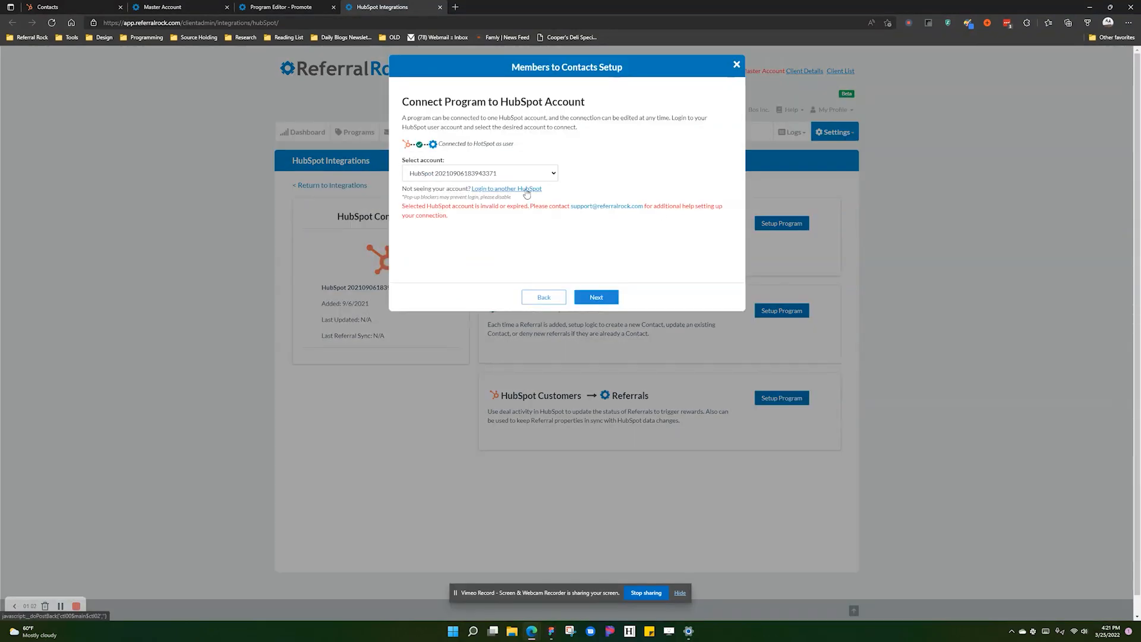
- Authorise Referral Rock with the HubSpot Tutorials account, completing the reCAPTCHA check
{"action": "left_click", "coordinate": [527, 189]}
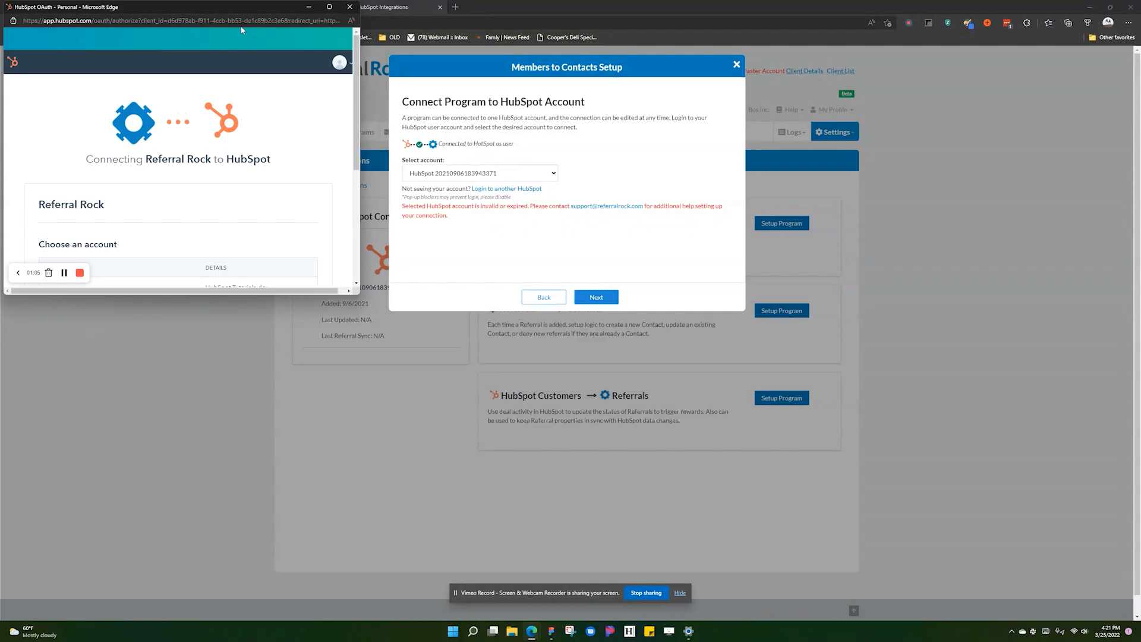
{"action": "left_click_drag", "start_coordinate": [177, 7], "coordinate": [346, 137]}
{"action": "scroll", "coordinate": [297, 338], "scroll_direction": "down", "scroll_amount": 4}
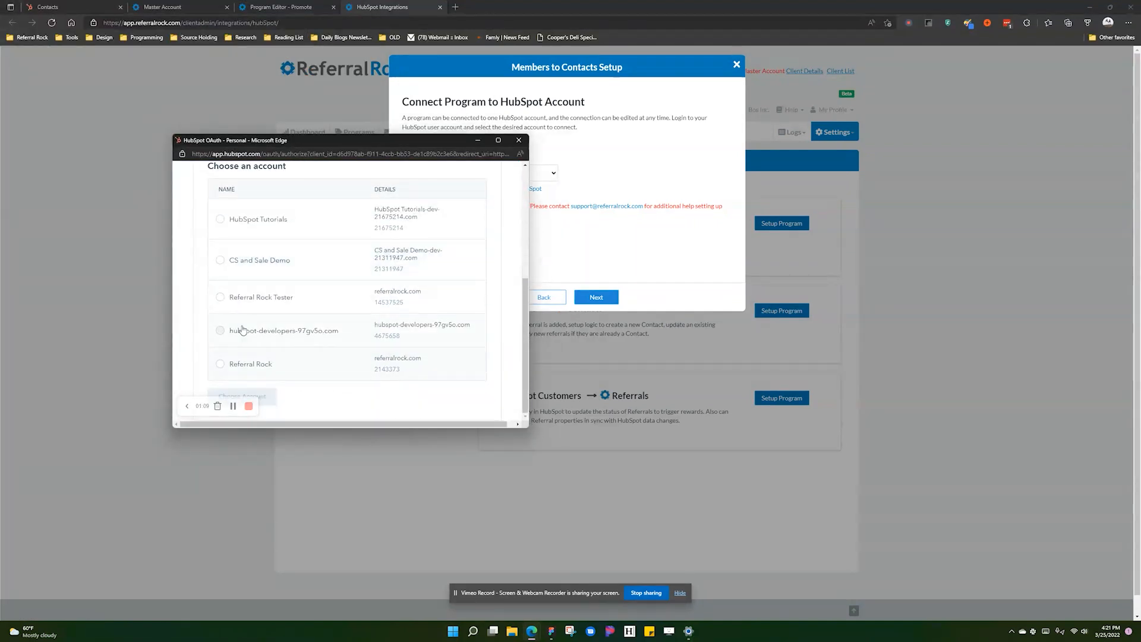
{"action": "left_click", "coordinate": [221, 219]}
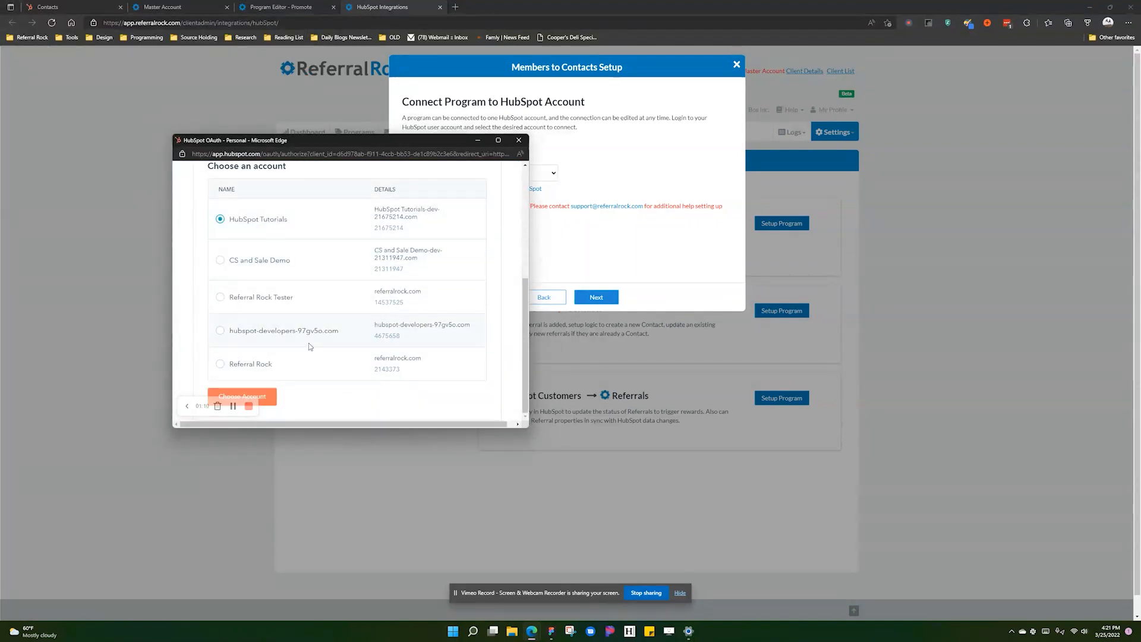
{"action": "left_click", "coordinate": [261, 397]}
{"action": "scroll", "coordinate": [273, 356], "scroll_direction": "down", "scroll_amount": 6}
{"action": "left_click", "coordinate": [268, 398]}
{"action": "scroll", "coordinate": [267, 397], "scroll_direction": "down", "scroll_amount": 2}
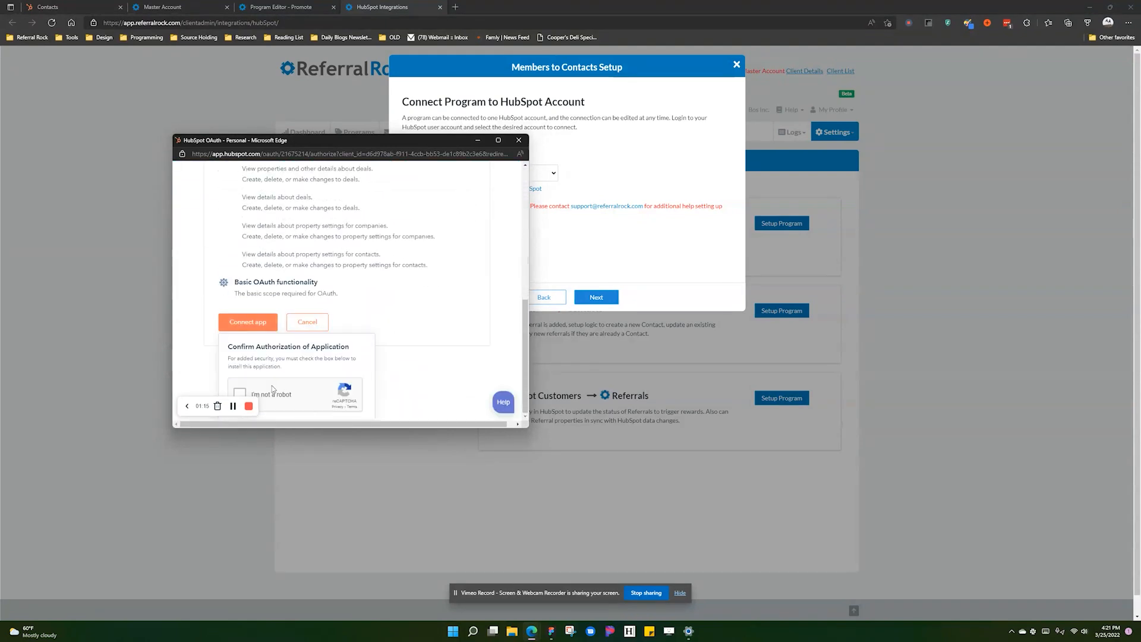
{"action": "left_click", "coordinate": [265, 396]}
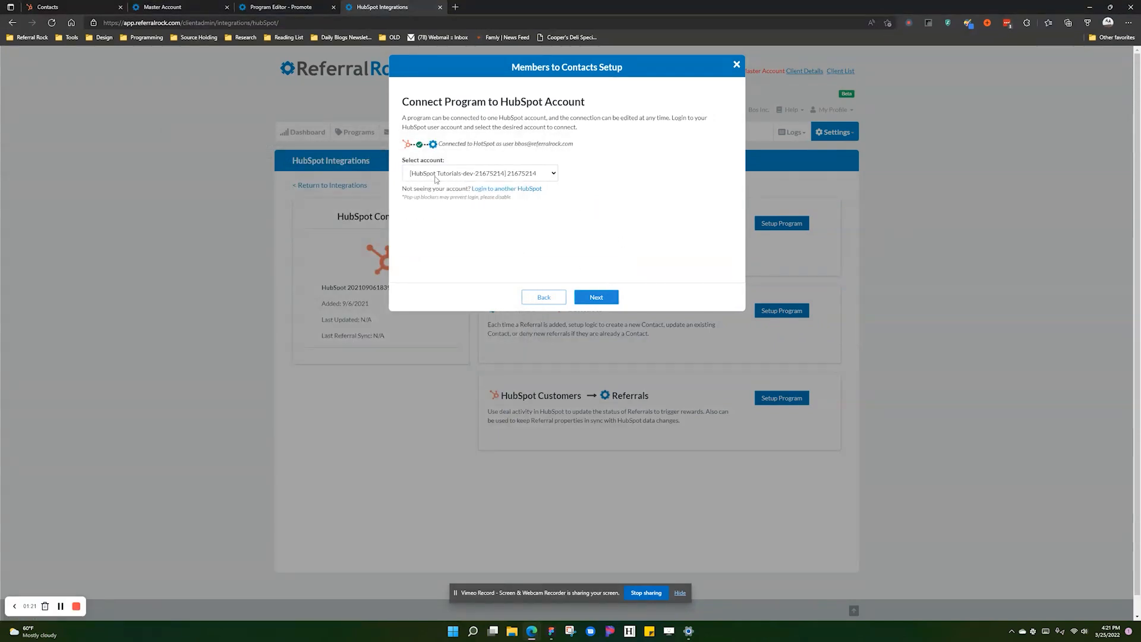
- Advance to the contact step and show all member properties sent to HubSpot
{"action": "left_click", "coordinate": [595, 298]}
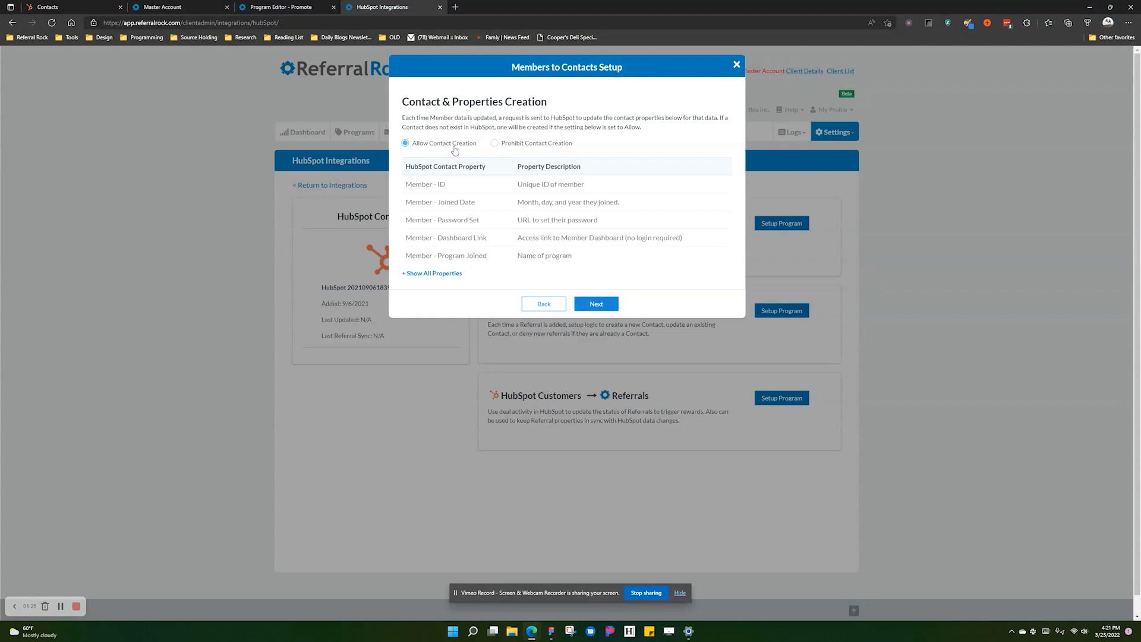
{"action": "left_click", "coordinate": [440, 276]}
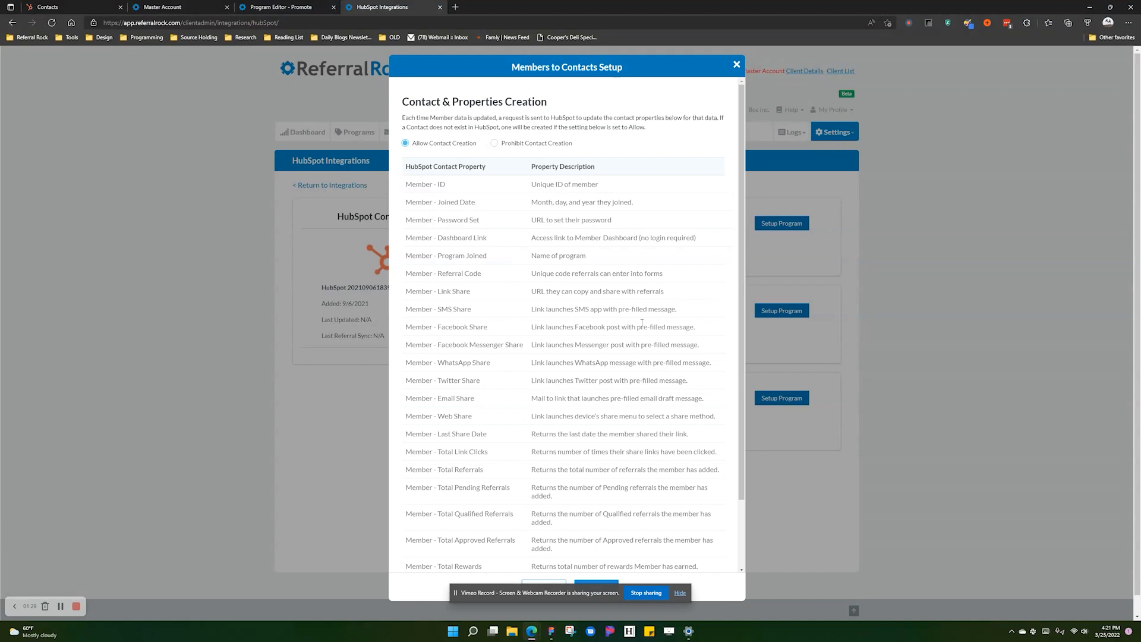
{"action": "scroll", "coordinate": [547, 378], "scroll_direction": "down", "scroll_amount": 2}
{"action": "scroll", "coordinate": [548, 378], "scroll_direction": "up", "scroll_amount": 2}
- Switch contact creation to Prohibit and back to Allow, then continue to Connection Settings
{"action": "left_click", "coordinate": [551, 146]}
{"action": "left_click", "coordinate": [423, 144]}
{"action": "scroll", "coordinate": [516, 230], "scroll_direction": "down", "scroll_amount": 3}
{"action": "scroll", "coordinate": [523, 227], "scroll_direction": "up", "scroll_amount": 3}
{"action": "scroll", "coordinate": [527, 224], "scroll_direction": "down", "scroll_amount": 3}
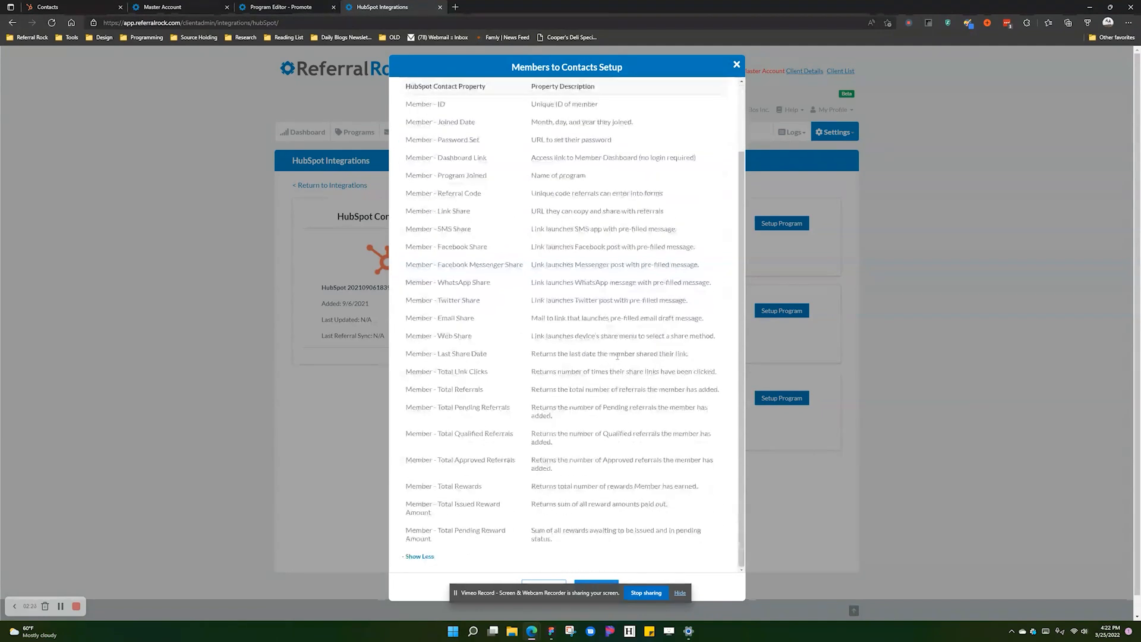
{"action": "left_click_drag", "start_coordinate": [609, 590], "coordinate": [1064, 561]}
{"action": "scroll", "coordinate": [659, 324], "scroll_direction": "up", "scroll_amount": 3}
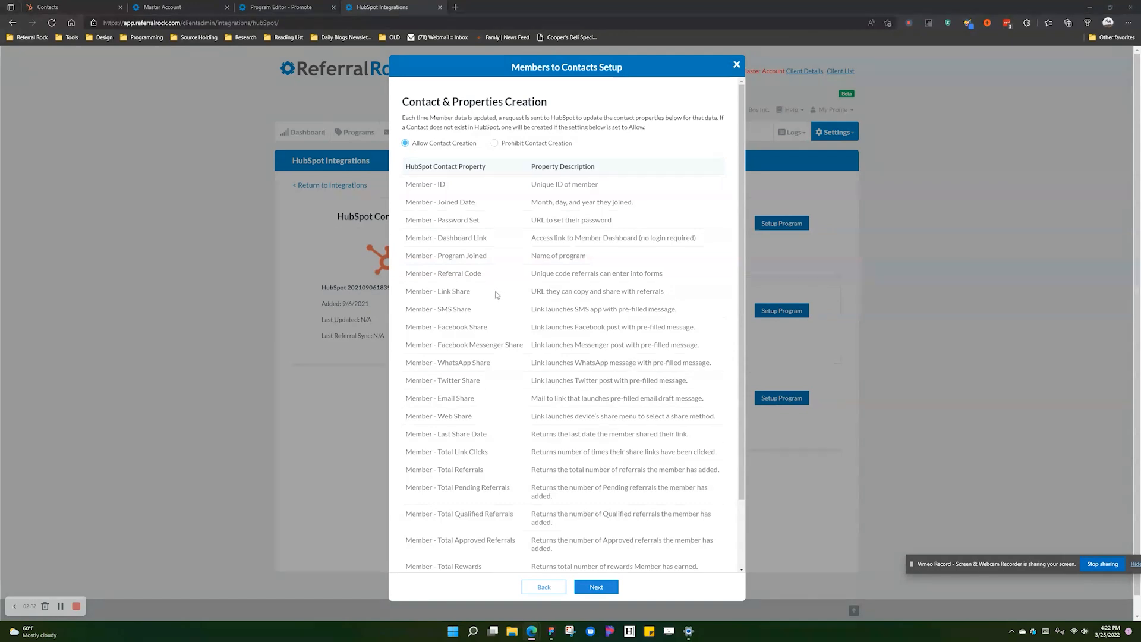
{"action": "scroll", "coordinate": [496, 294], "scroll_direction": "down", "scroll_amount": 3}
{"action": "left_click", "coordinate": [593, 586]}
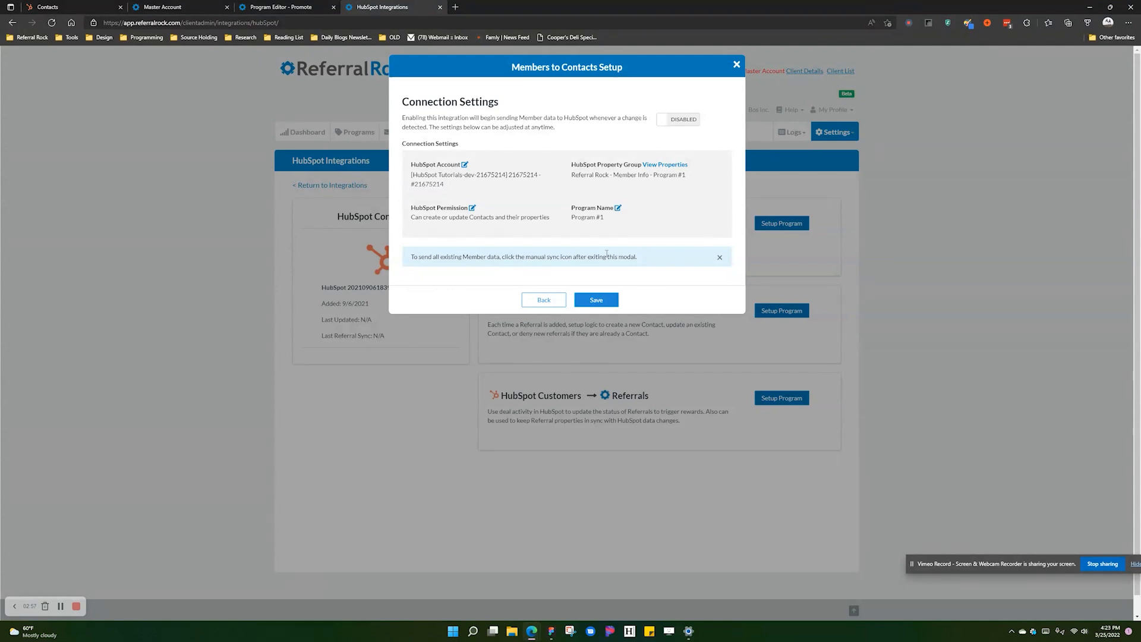
- Toggle the integration to Enabled and back to Disabled, then save the Program #1 setup
{"action": "left_click", "coordinate": [680, 121]}
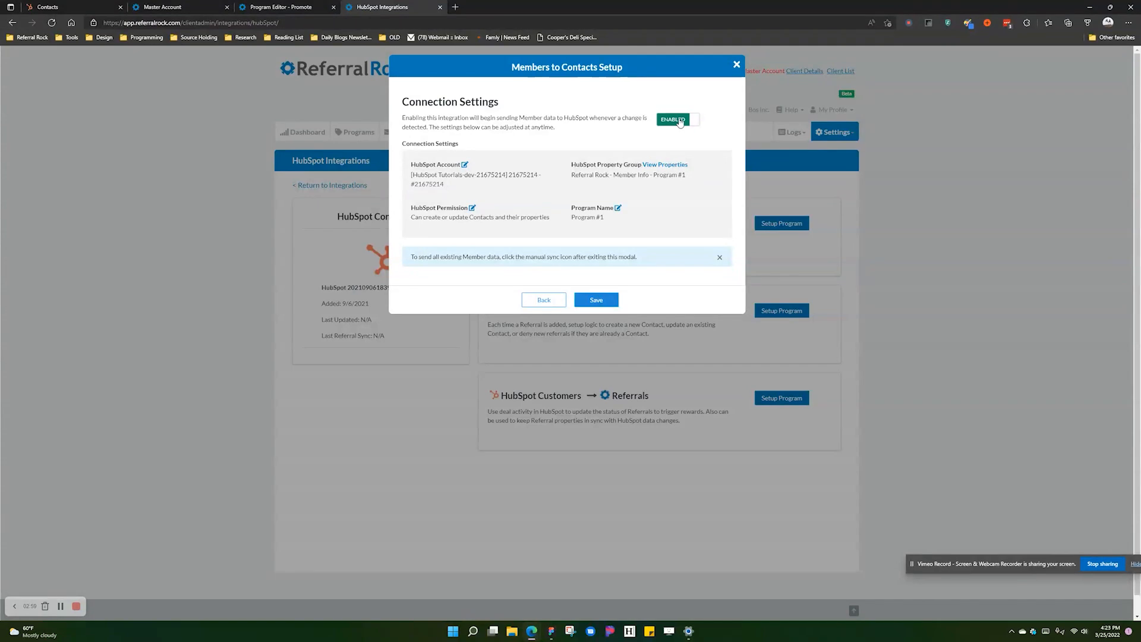
{"action": "left_click", "coordinate": [684, 123]}
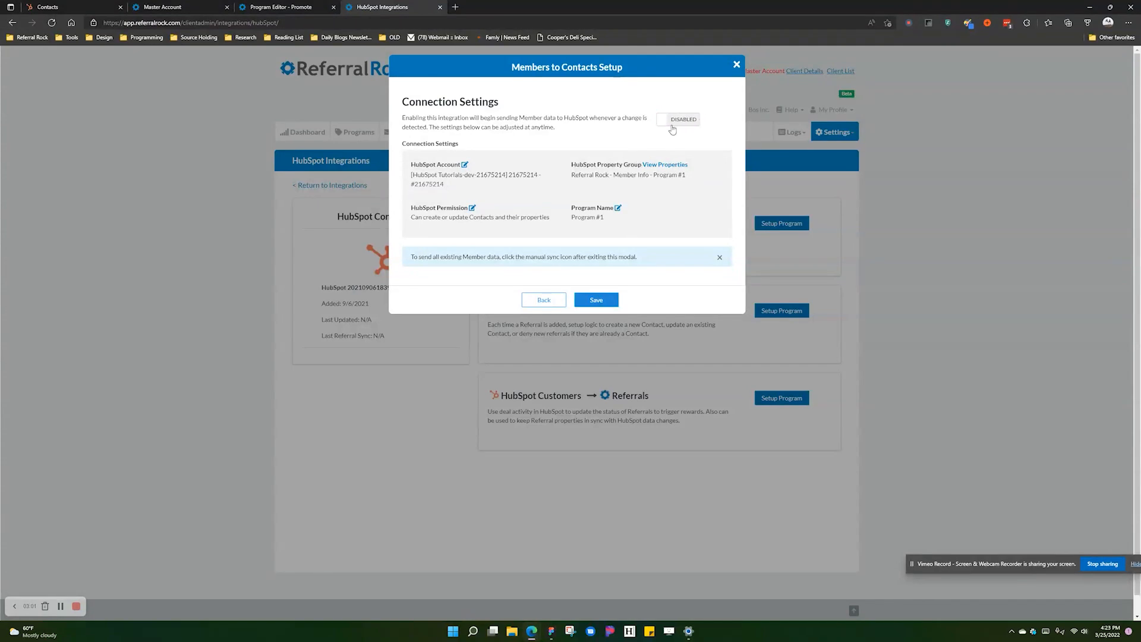
{"action": "left_click", "coordinate": [610, 300]}
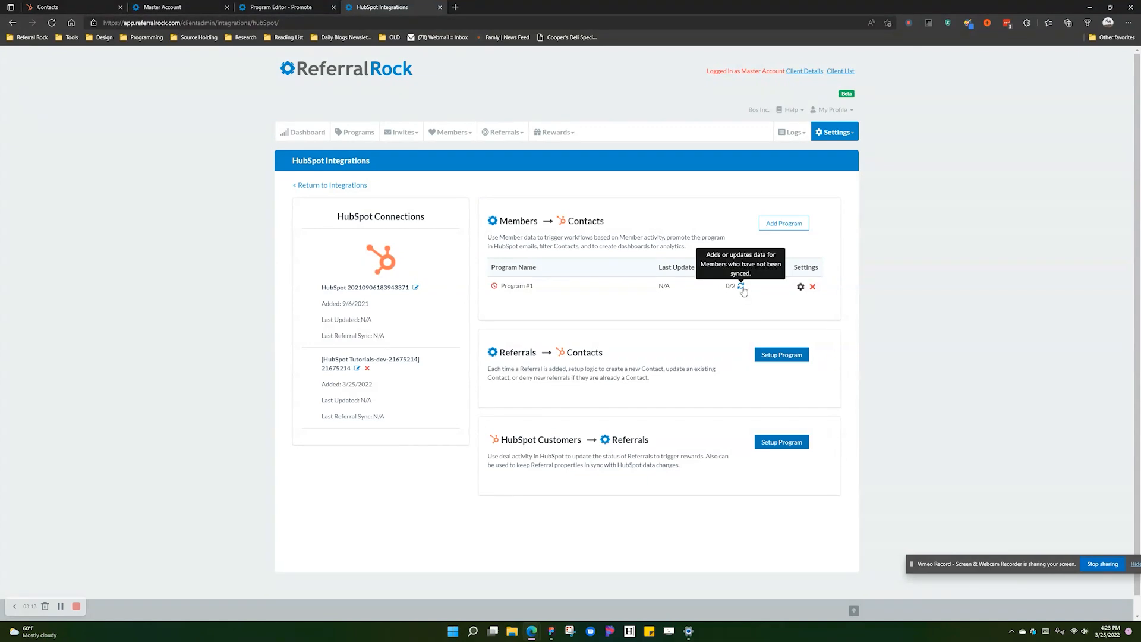
- Sync Program #1's 2 existing members to HubSpot and reload to confirm 2/2 synced
{"action": "left_click", "coordinate": [741, 286]}
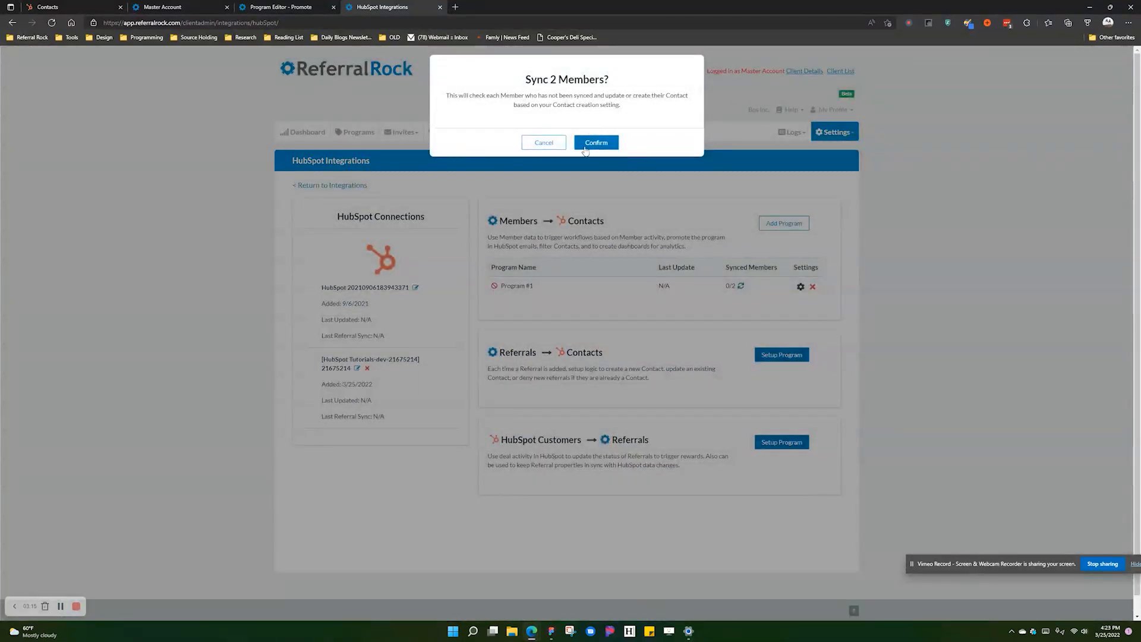
{"action": "left_click", "coordinate": [596, 144]}
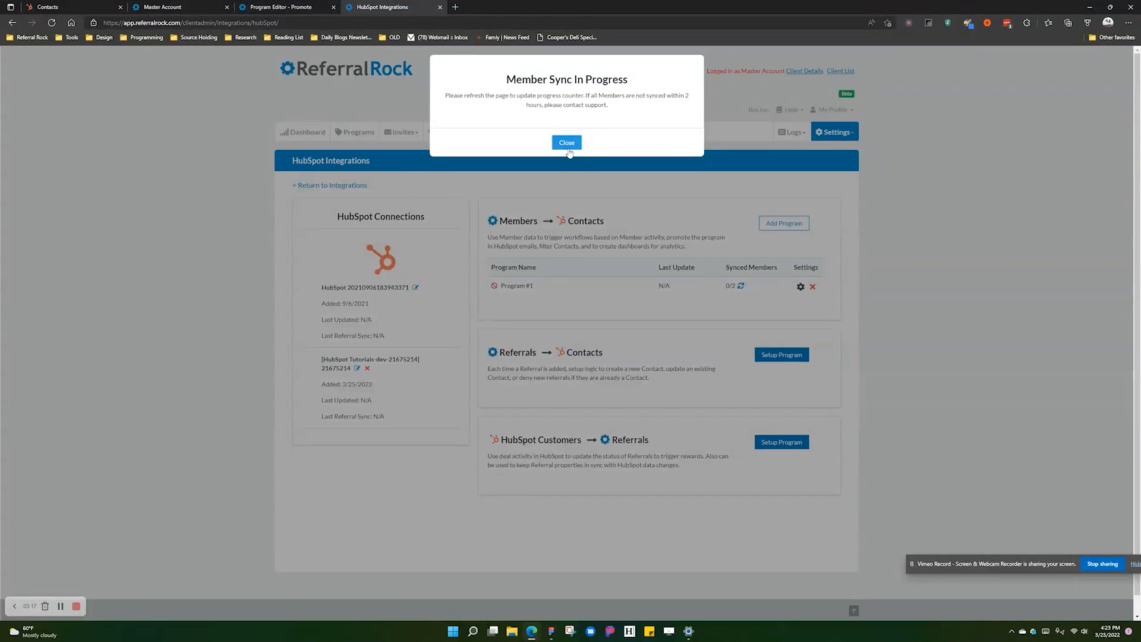
{"action": "left_click", "coordinate": [567, 144]}
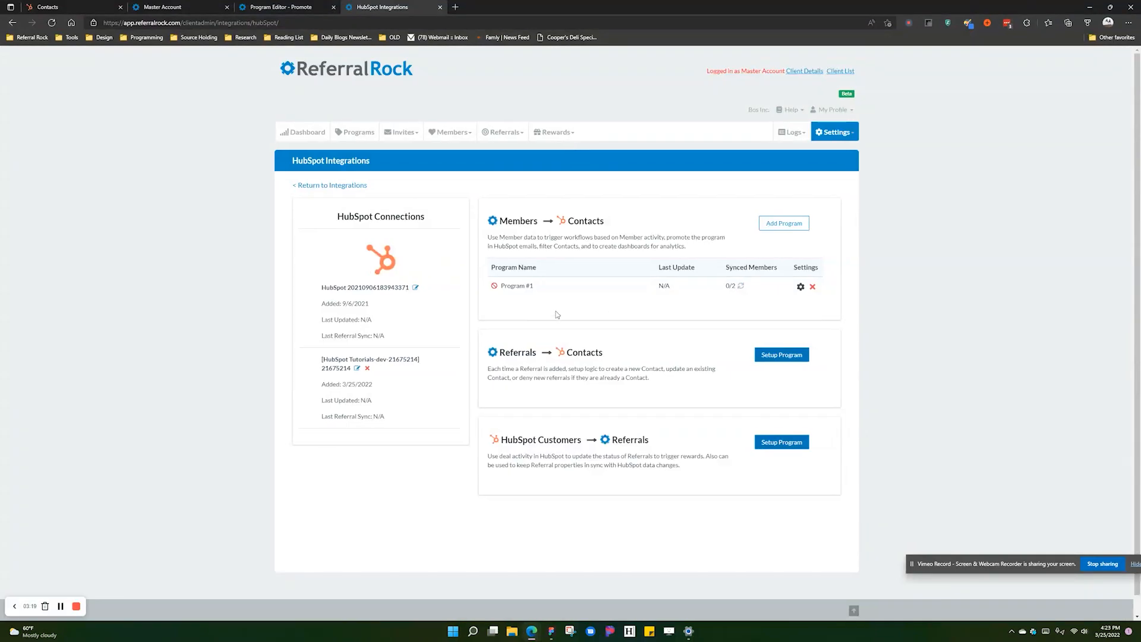
{"action": "mouse_move", "coordinate": [745, 291]}
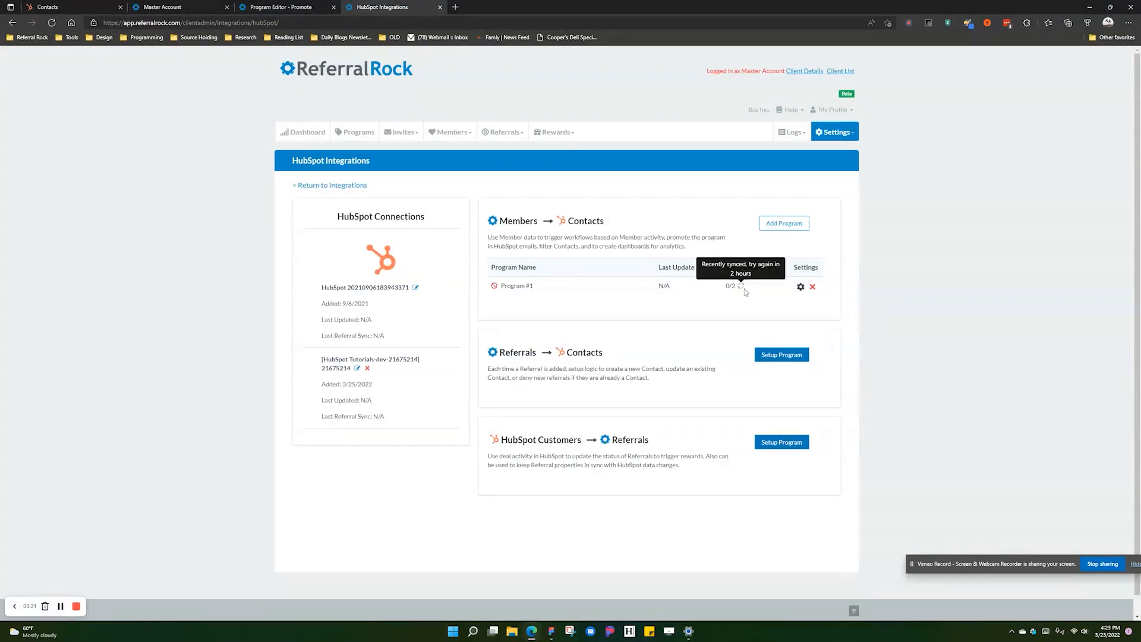
{"action": "left_click", "coordinate": [52, 24]}
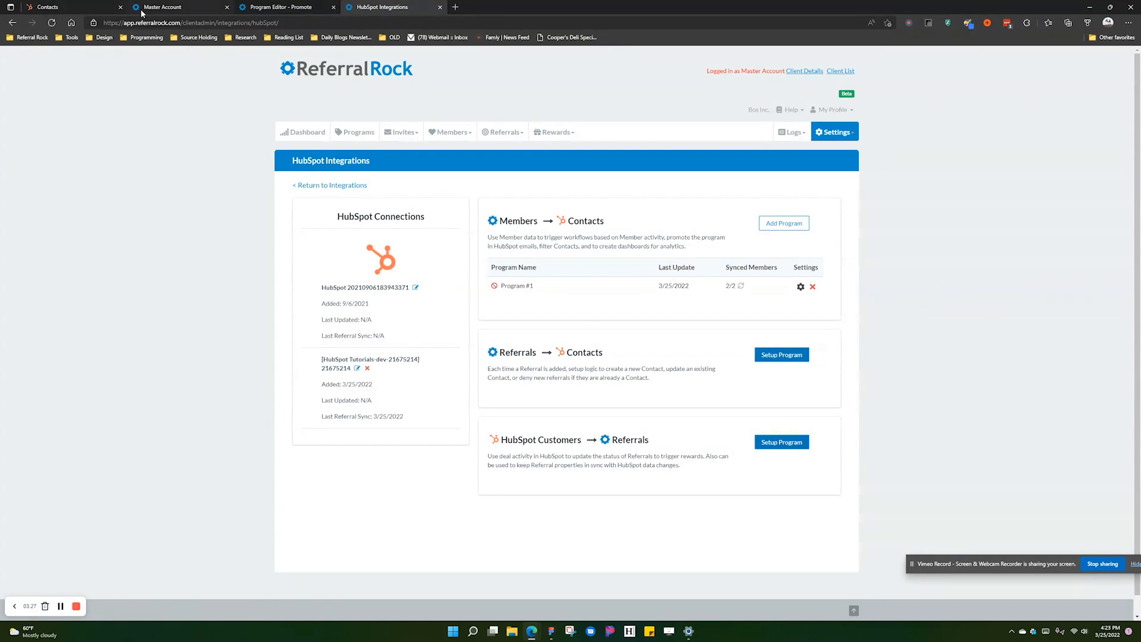
{"action": "left_click", "coordinate": [76, 9]}
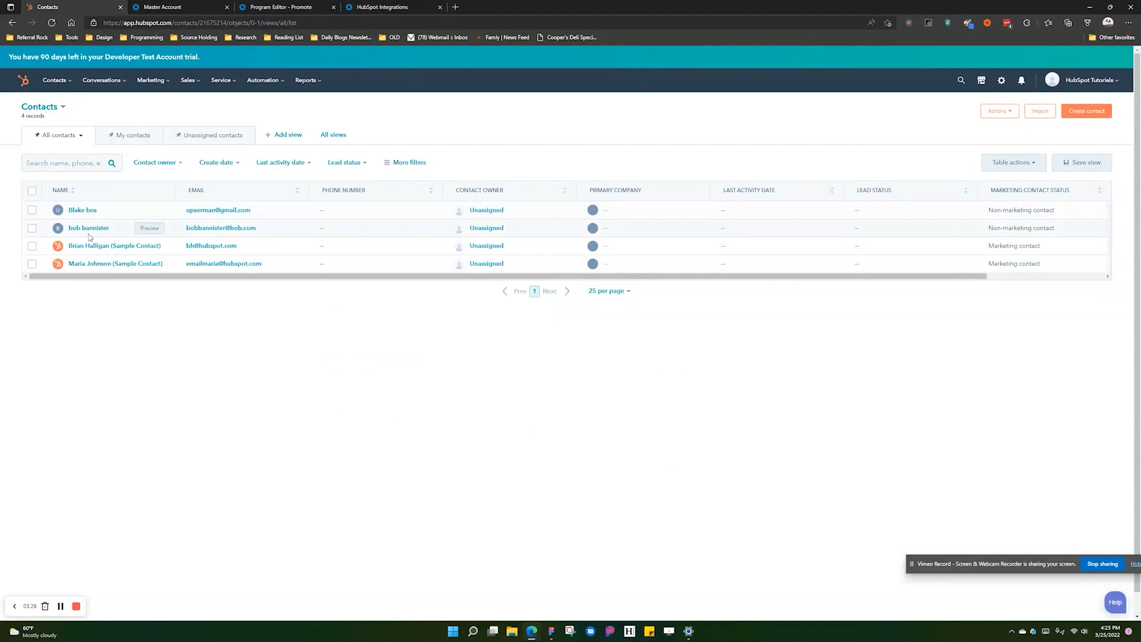
- Check the synced contact's Referral Rock - Member Info - Program #1 properties, then go back to Referral Rock
{"action": "left_click", "coordinate": [88, 212]}
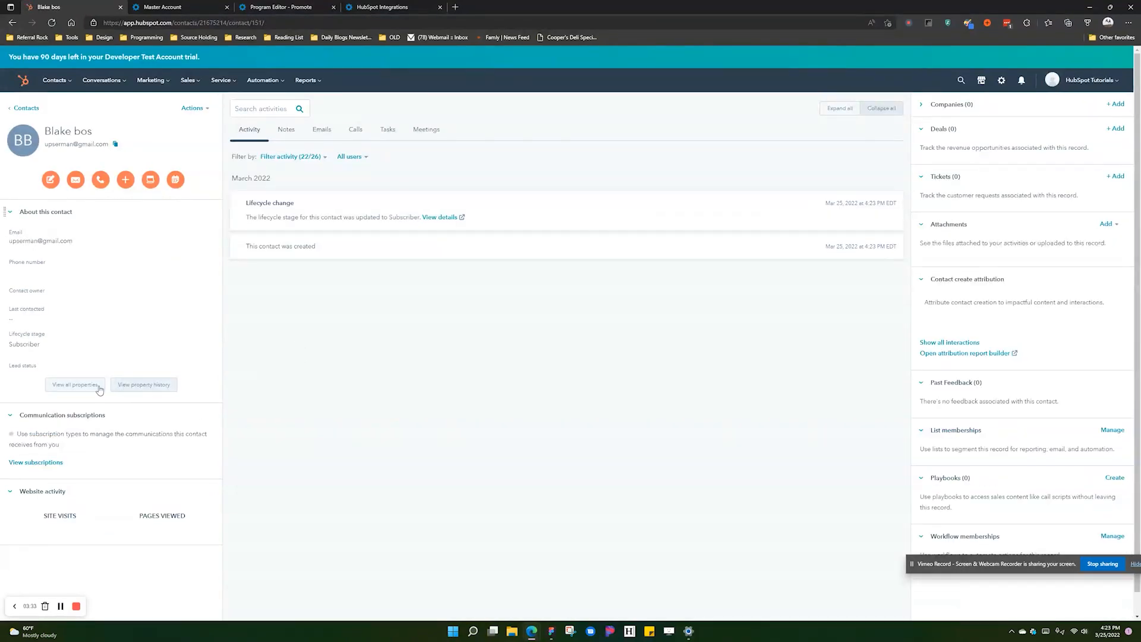
{"action": "left_click", "coordinate": [95, 386]}
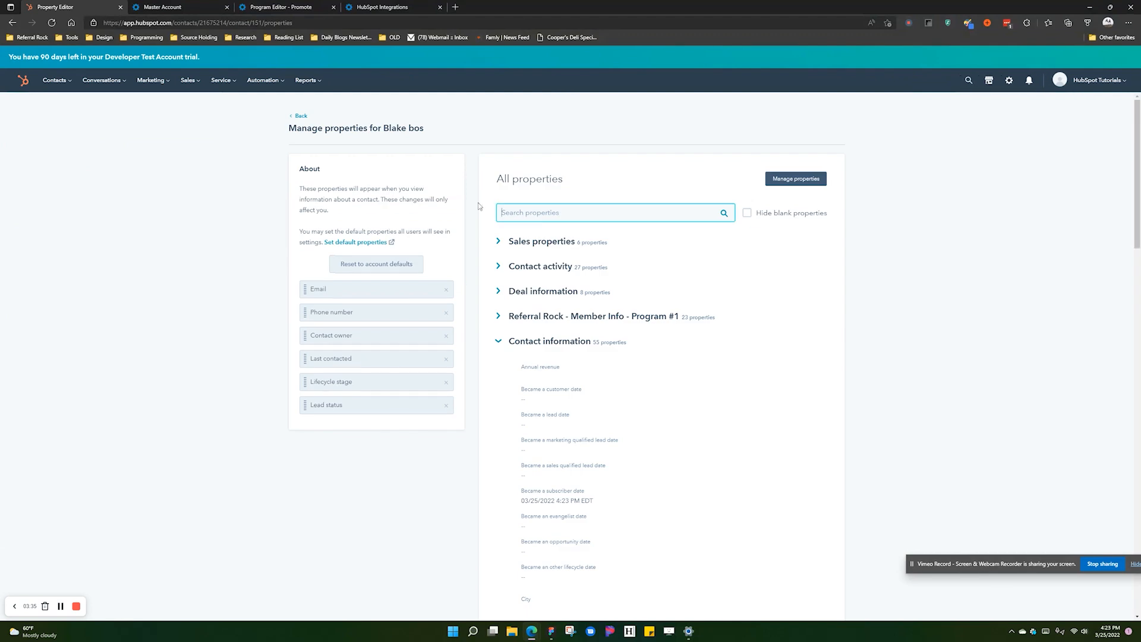
{"action": "left_click", "coordinate": [517, 345]}
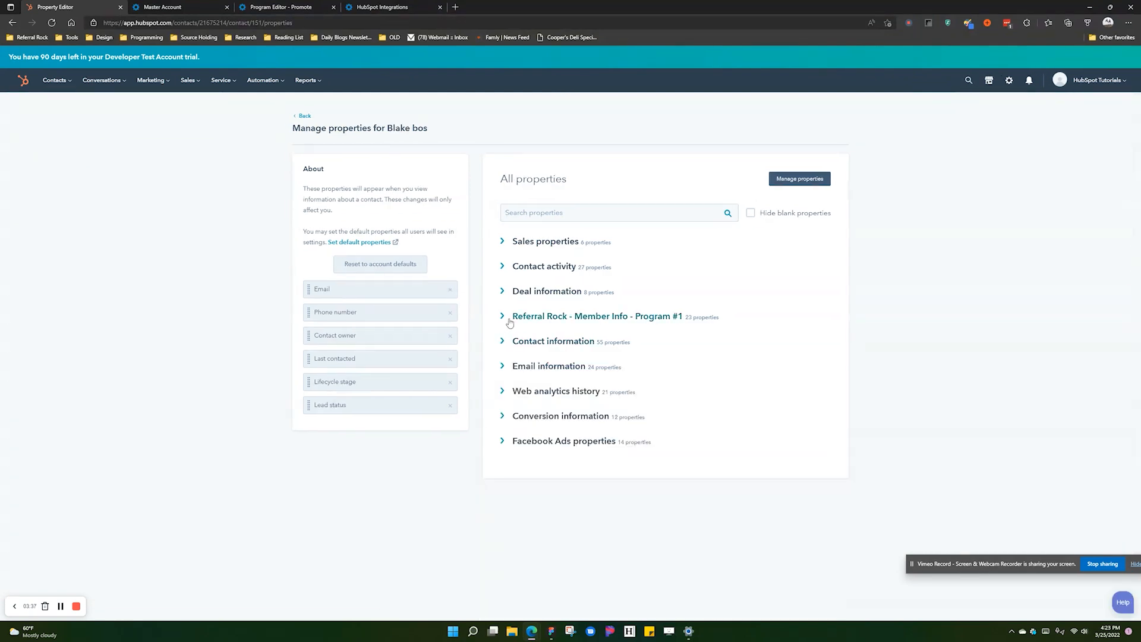
{"action": "left_click", "coordinate": [505, 319]}
{"action": "scroll", "coordinate": [676, 357], "scroll_direction": "down", "scroll_amount": 7}
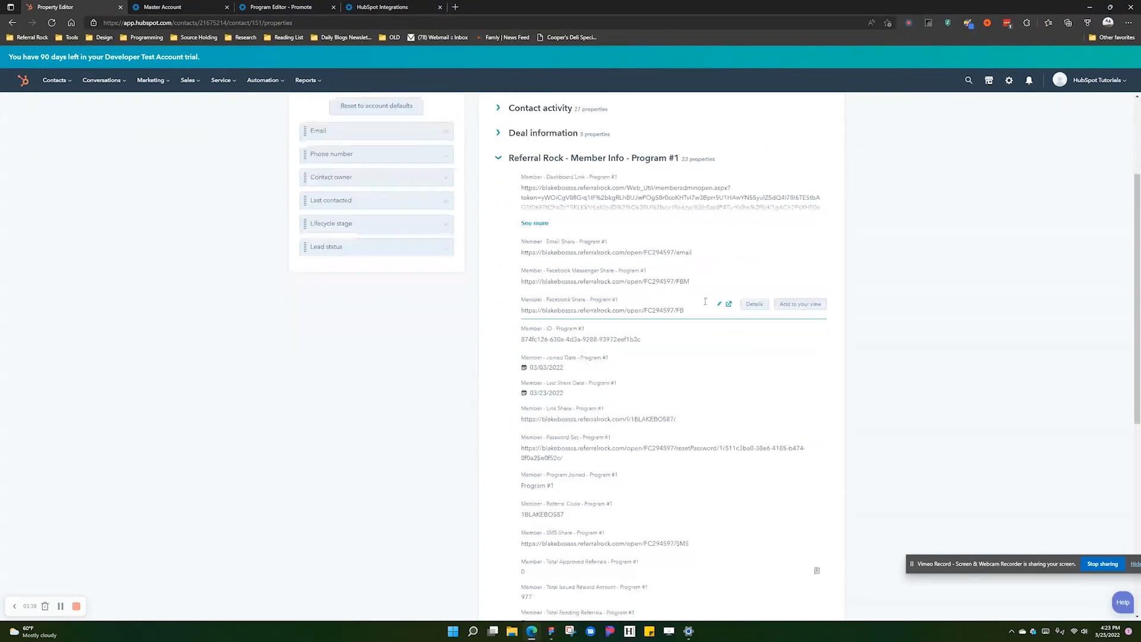
{"action": "scroll", "coordinate": [650, 261], "scroll_direction": "down", "scroll_amount": 2}
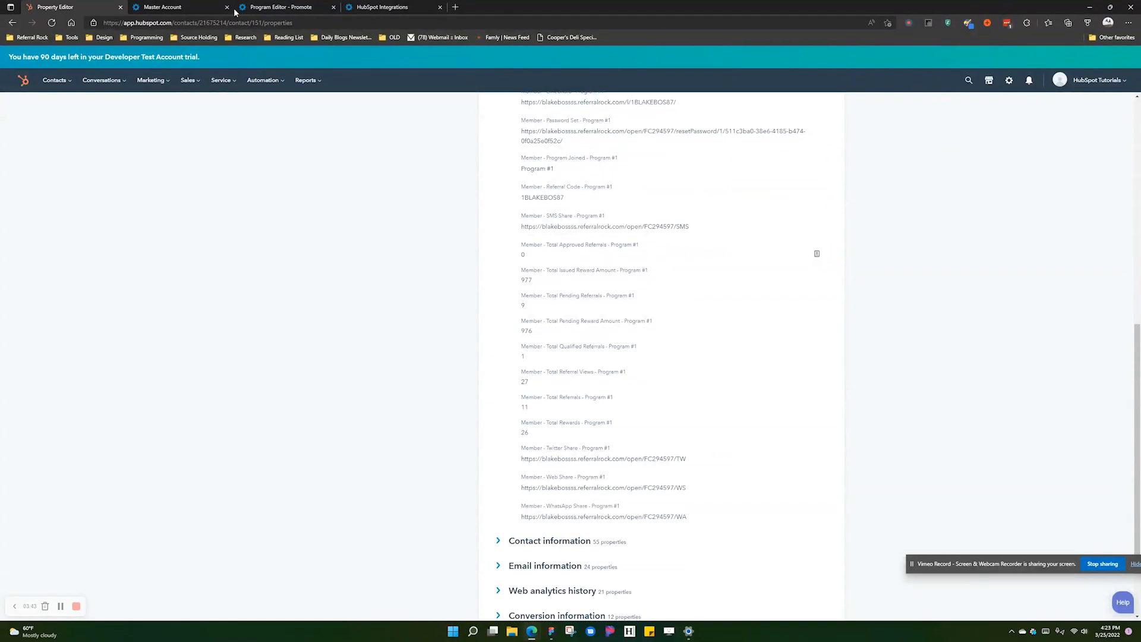
{"action": "scroll", "coordinate": [402, 271], "scroll_direction": "up", "scroll_amount": 8}
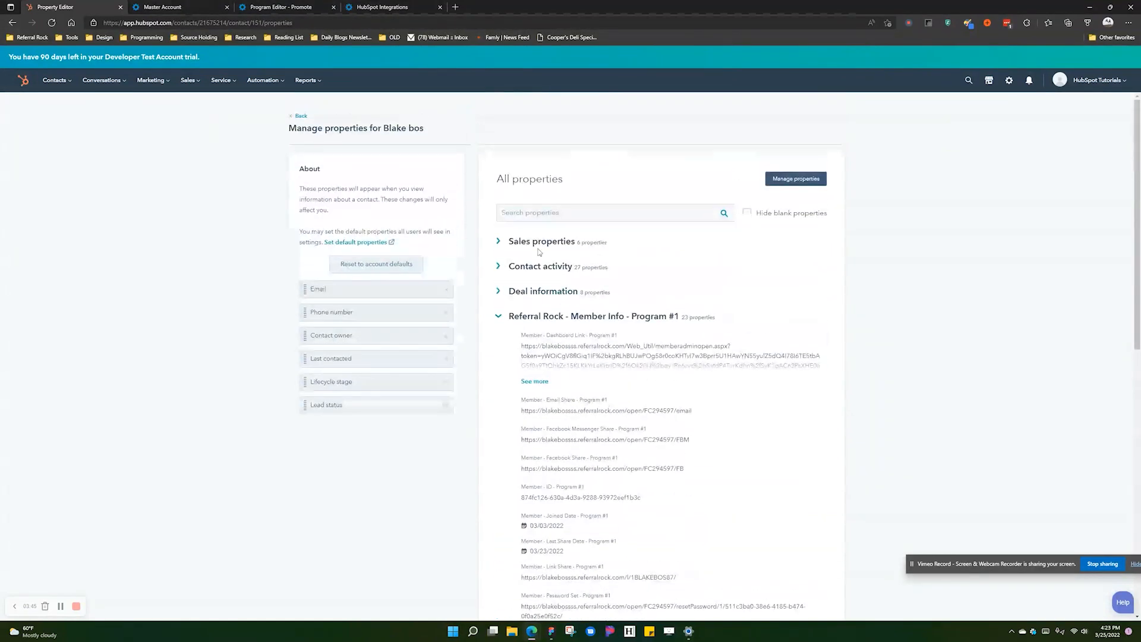
{"action": "left_click", "coordinate": [381, 7]}
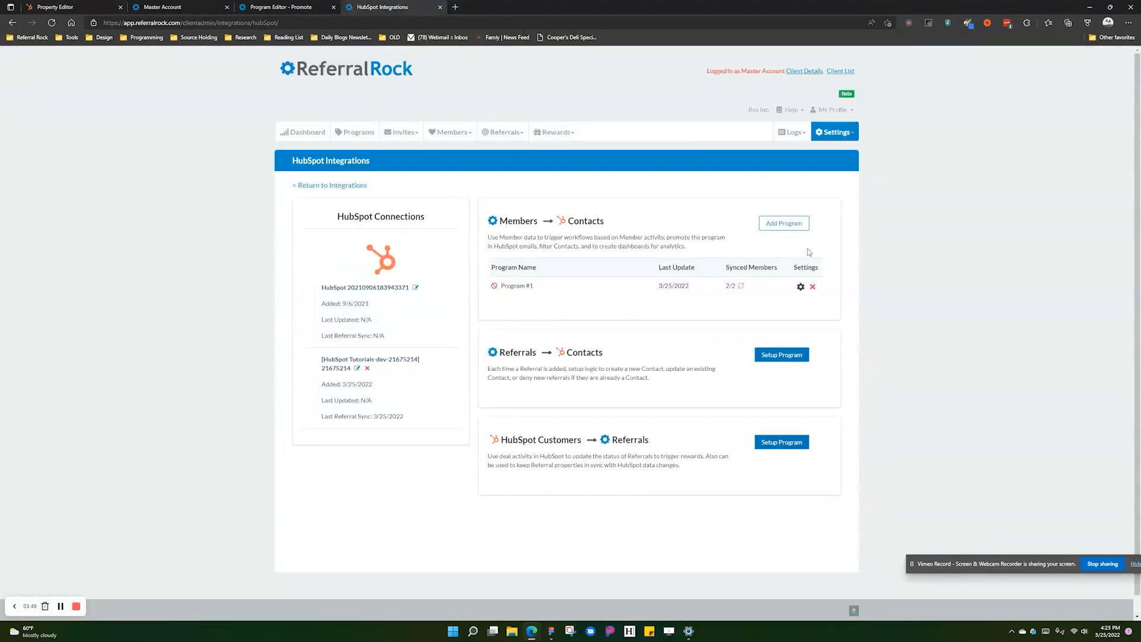
- Reopen Program #1's Members to Contacts settings, switch the integration to Enabled and save
{"action": "left_click", "coordinate": [800, 287]}
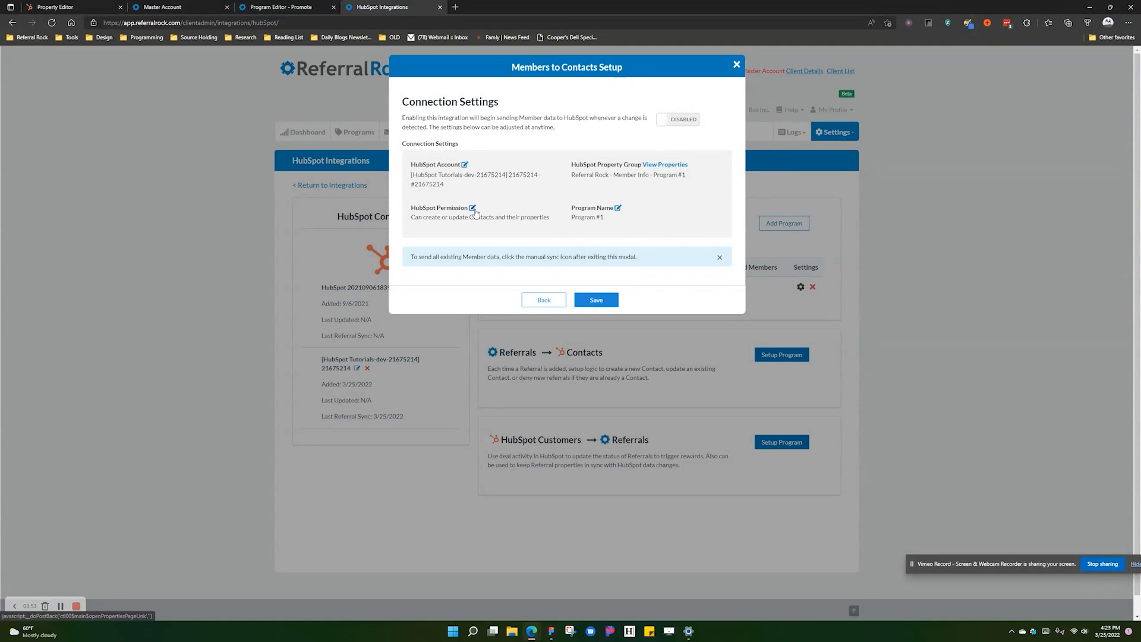
{"action": "left_click", "coordinate": [472, 208]}
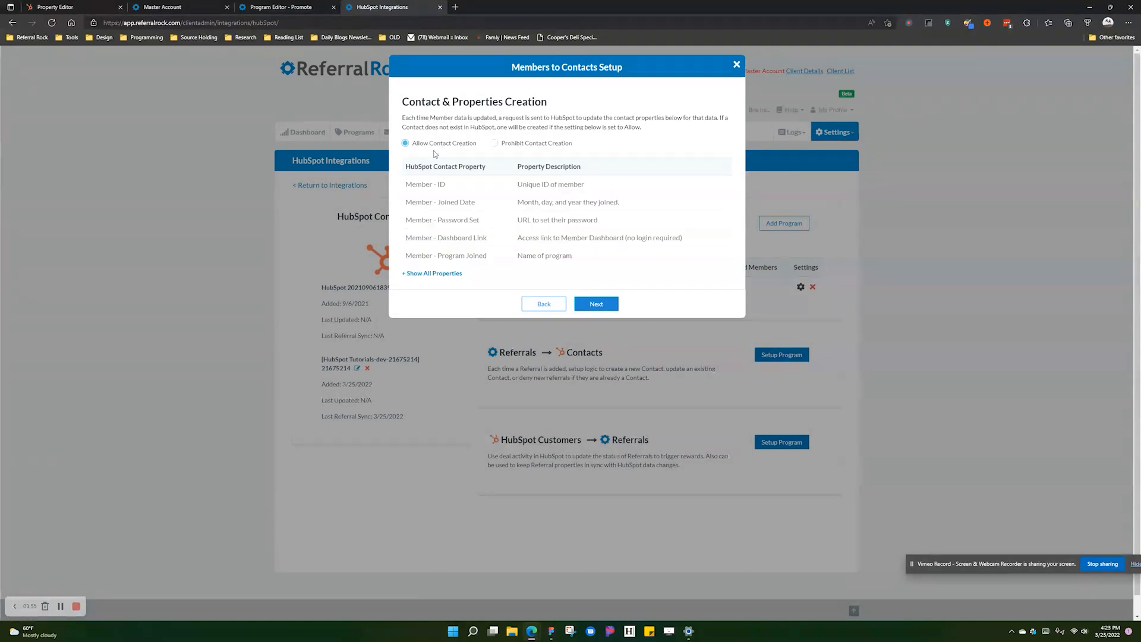
{"action": "left_click", "coordinate": [609, 305]}
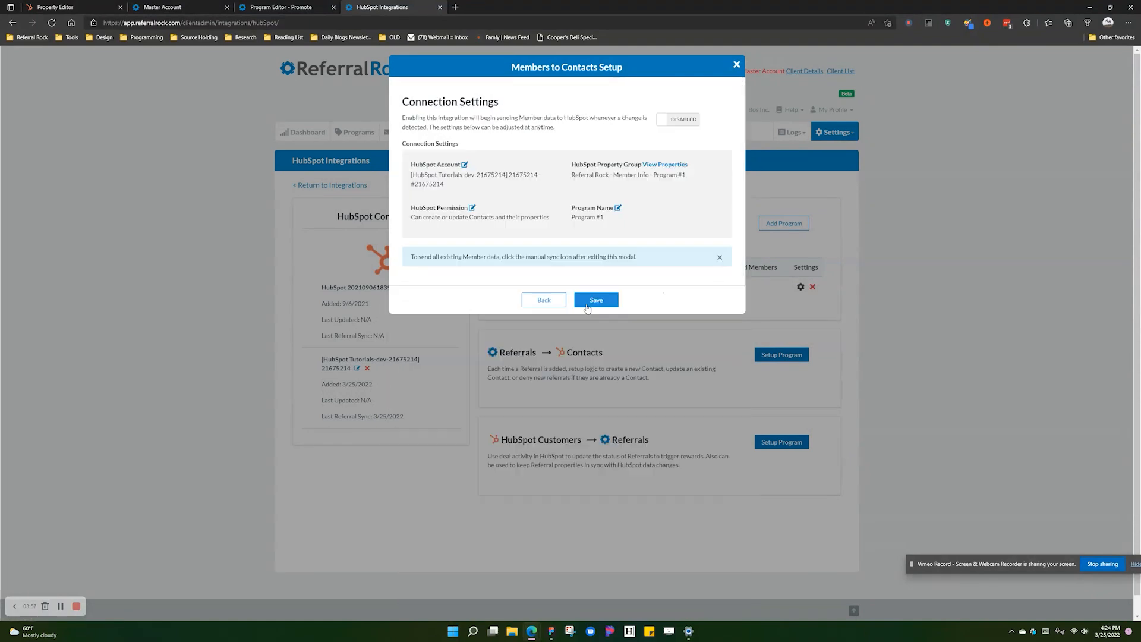
{"action": "left_click", "coordinate": [687, 125]}
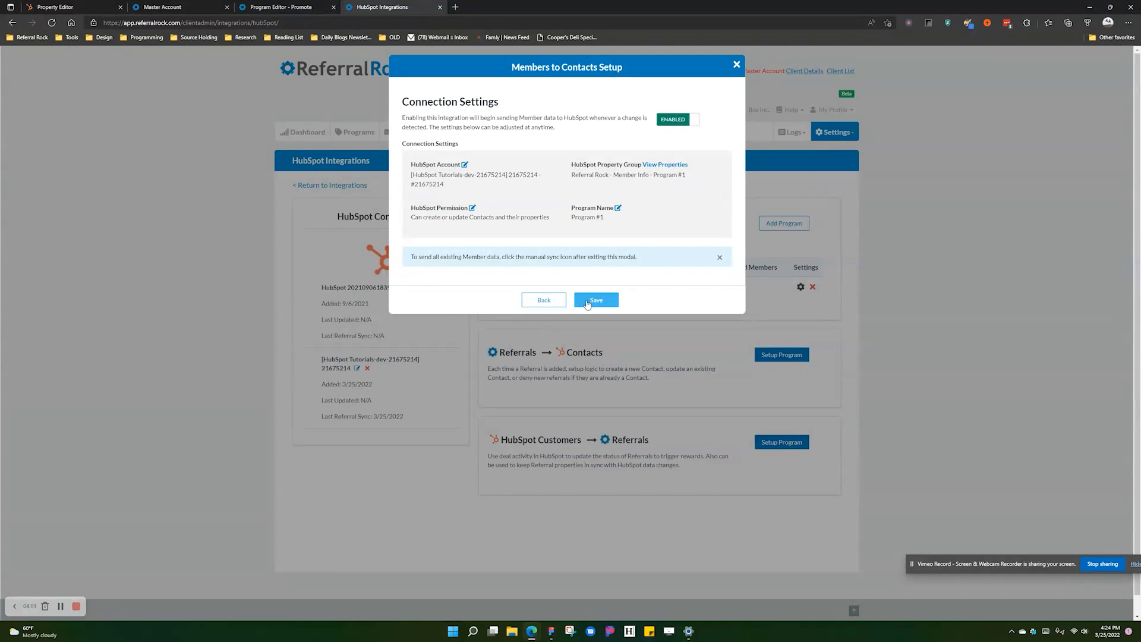
{"action": "left_click", "coordinate": [588, 303]}
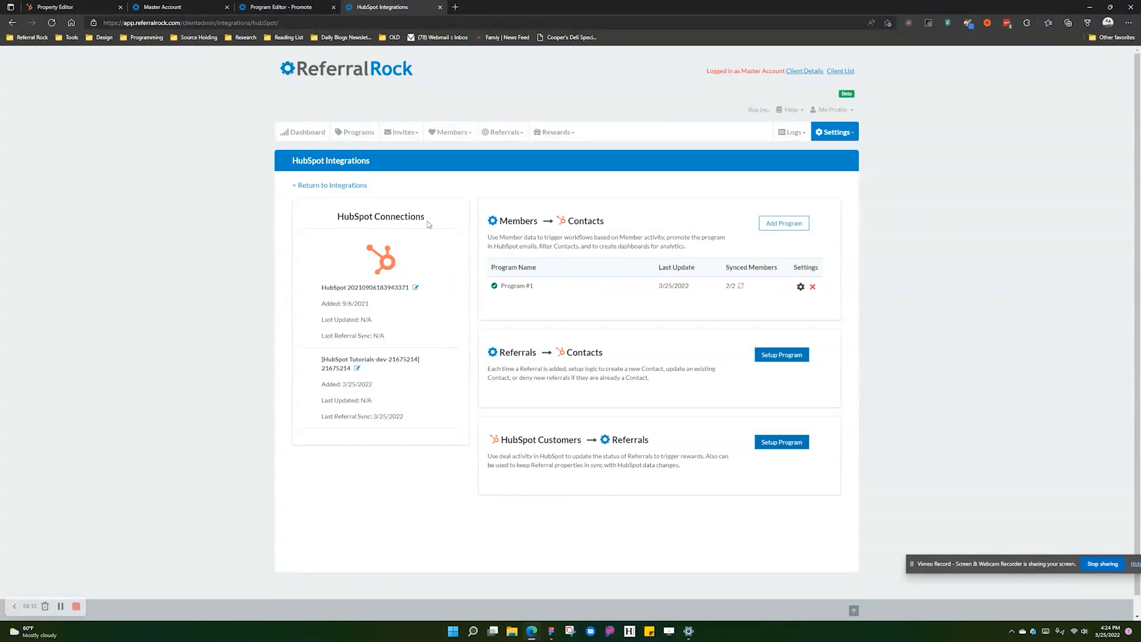
- Return to the HubSpot contact's properties and review the Referral Rock member fields (0 approved, 9 pending)
{"action": "left_click", "coordinate": [89, 8]}
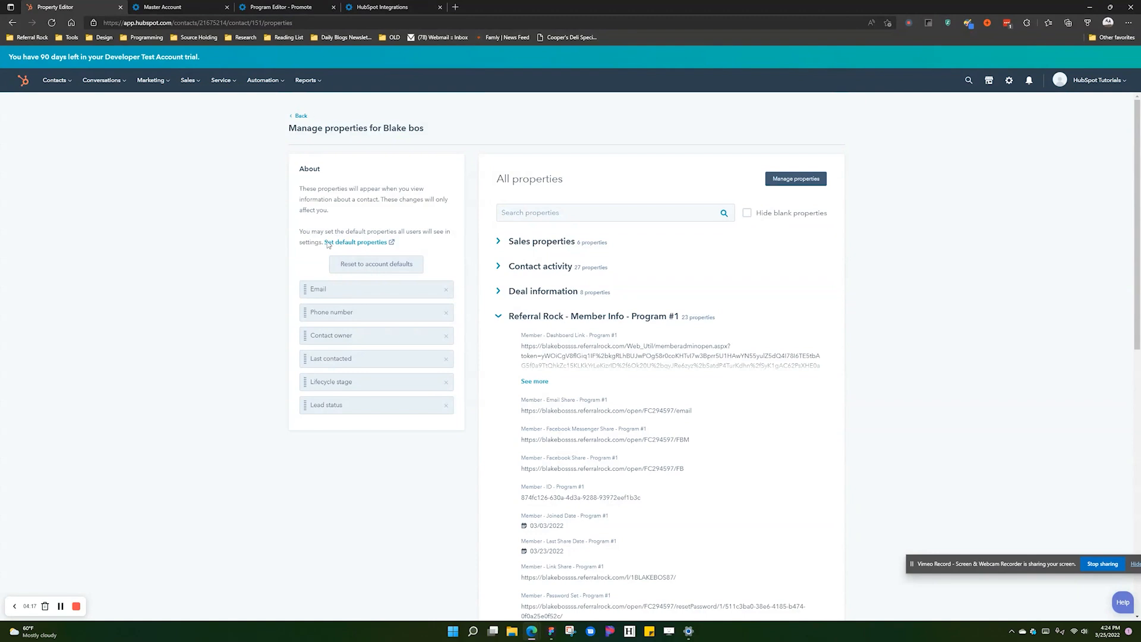
{"action": "scroll", "coordinate": [551, 305], "scroll_direction": "down", "scroll_amount": 8}
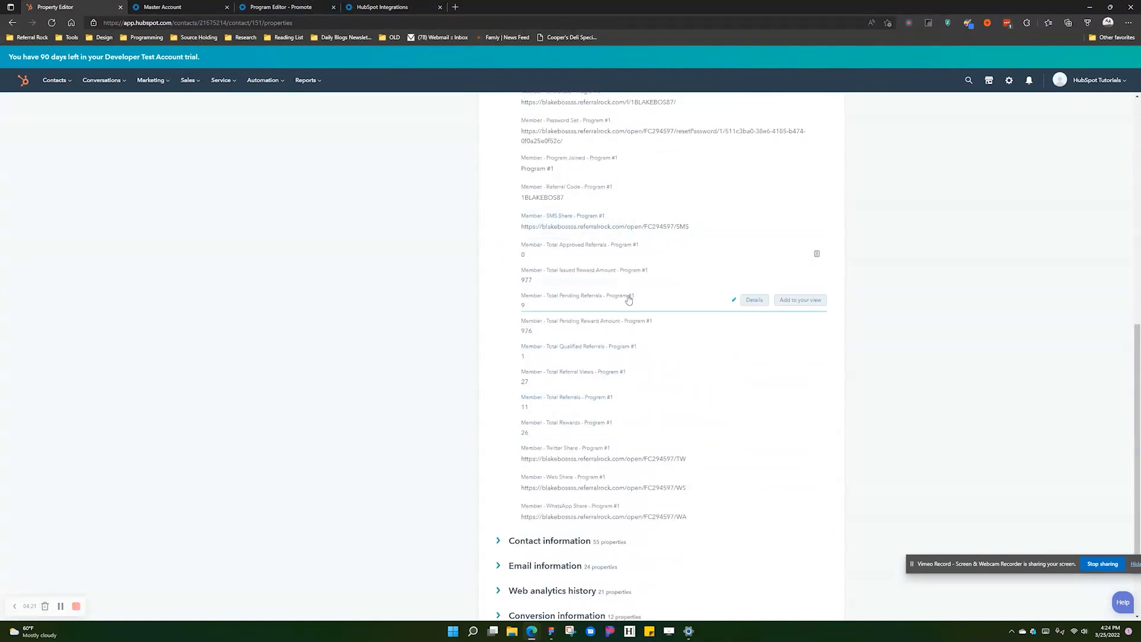
- Open Program #1's member list and view the referring member's detail page, including payments owed
{"action": "left_click", "coordinate": [400, 8]}
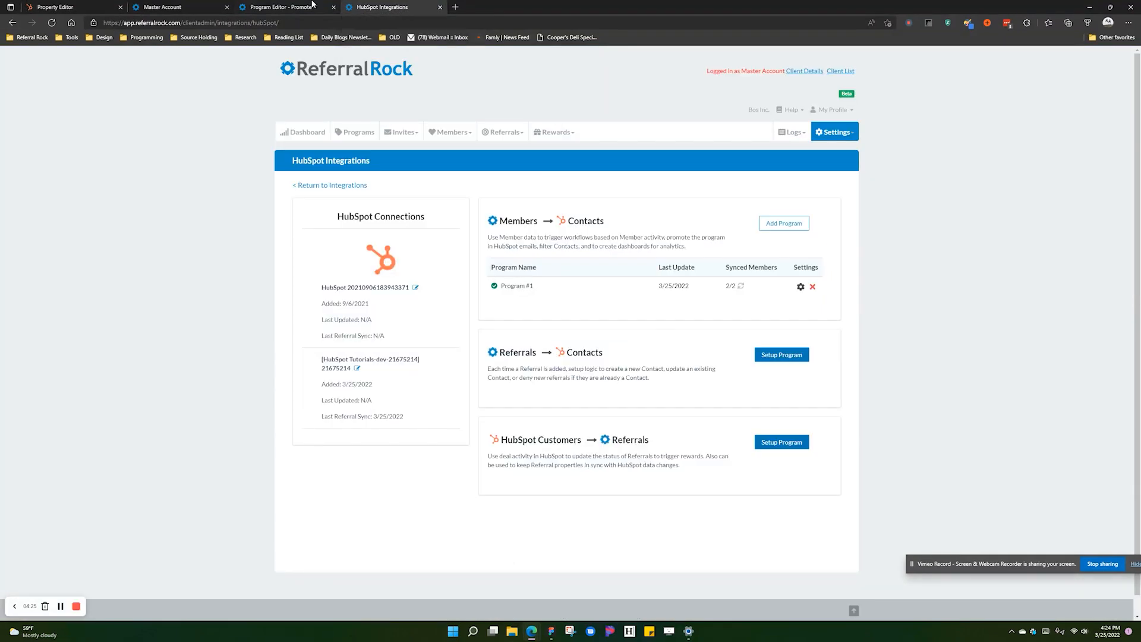
{"action": "left_click", "coordinate": [286, 5]}
{"action": "left_click", "coordinate": [1083, 63]}
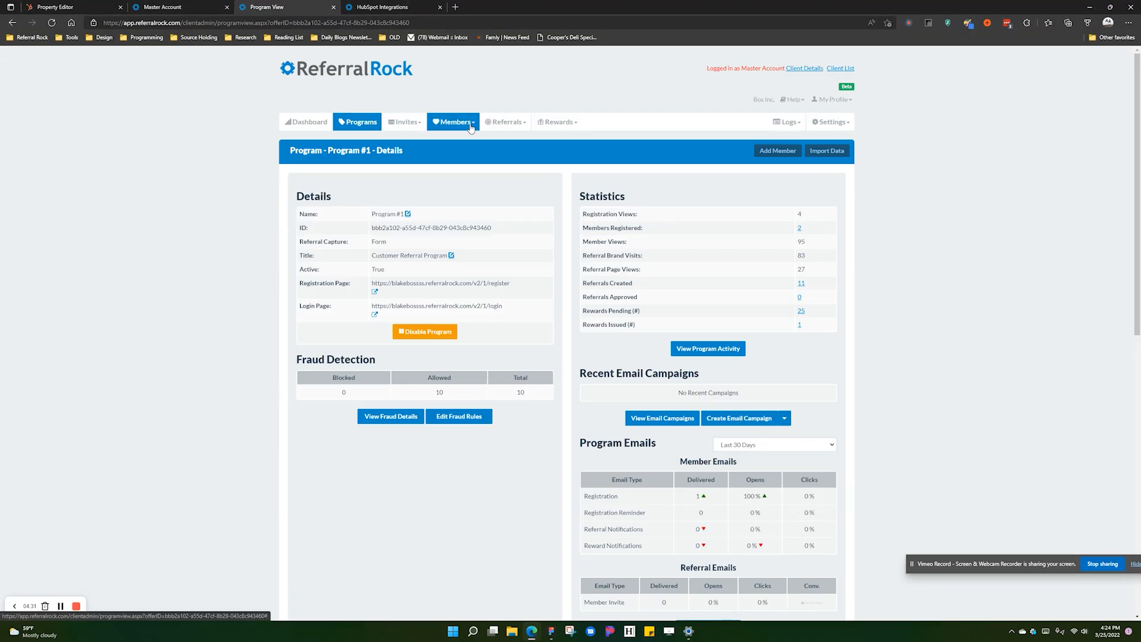
{"action": "left_click", "coordinate": [471, 128]}
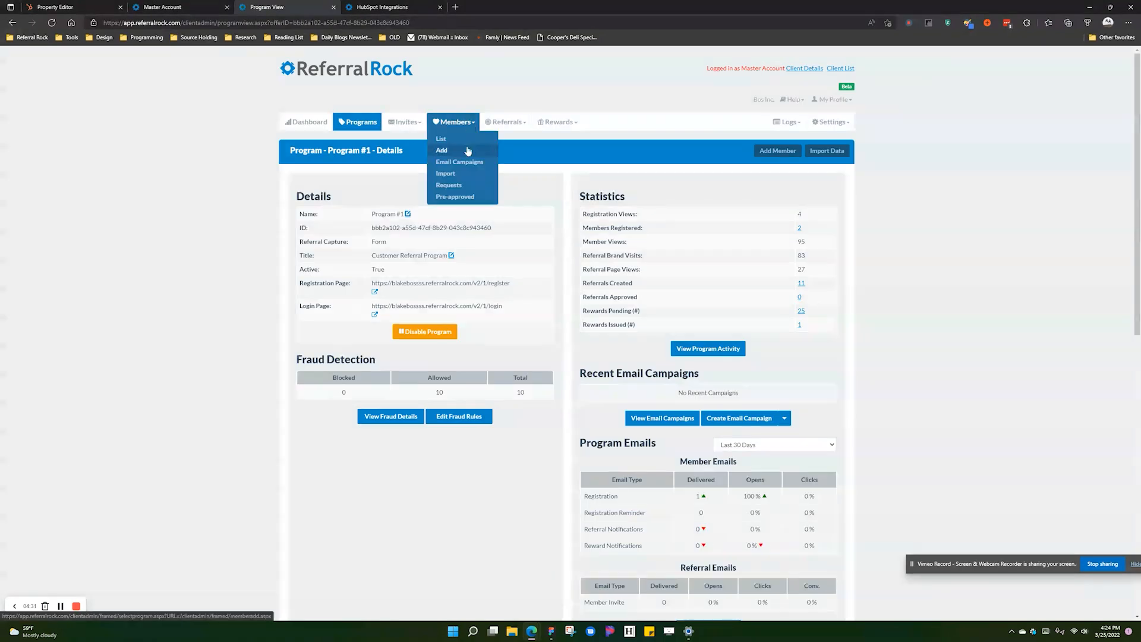
{"action": "left_click", "coordinate": [464, 141]}
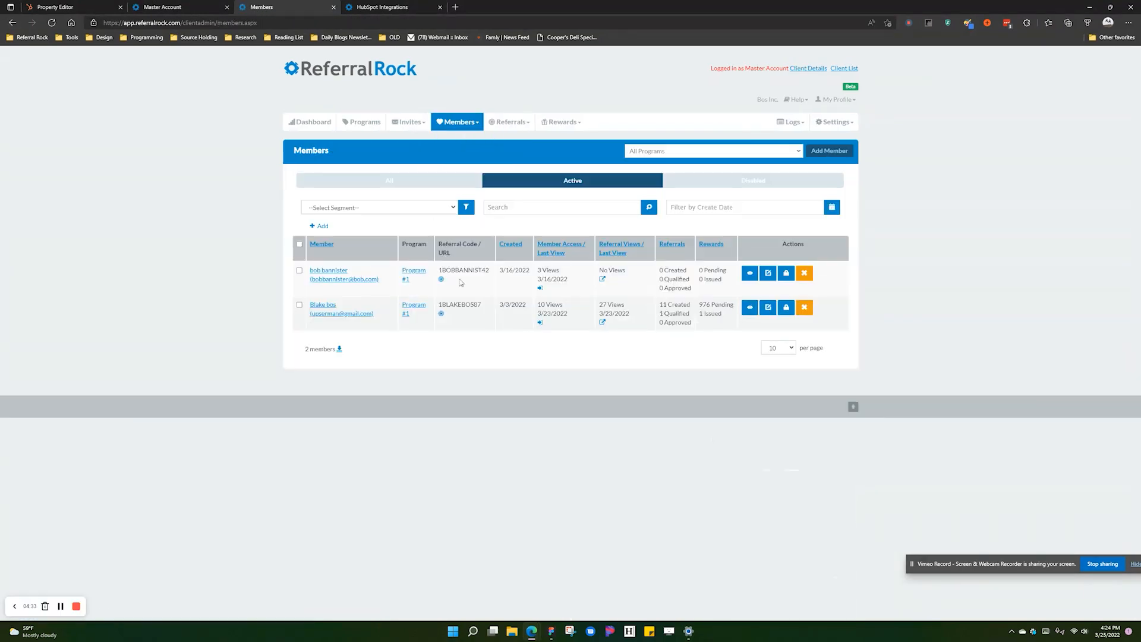
{"action": "left_click", "coordinate": [748, 312]}
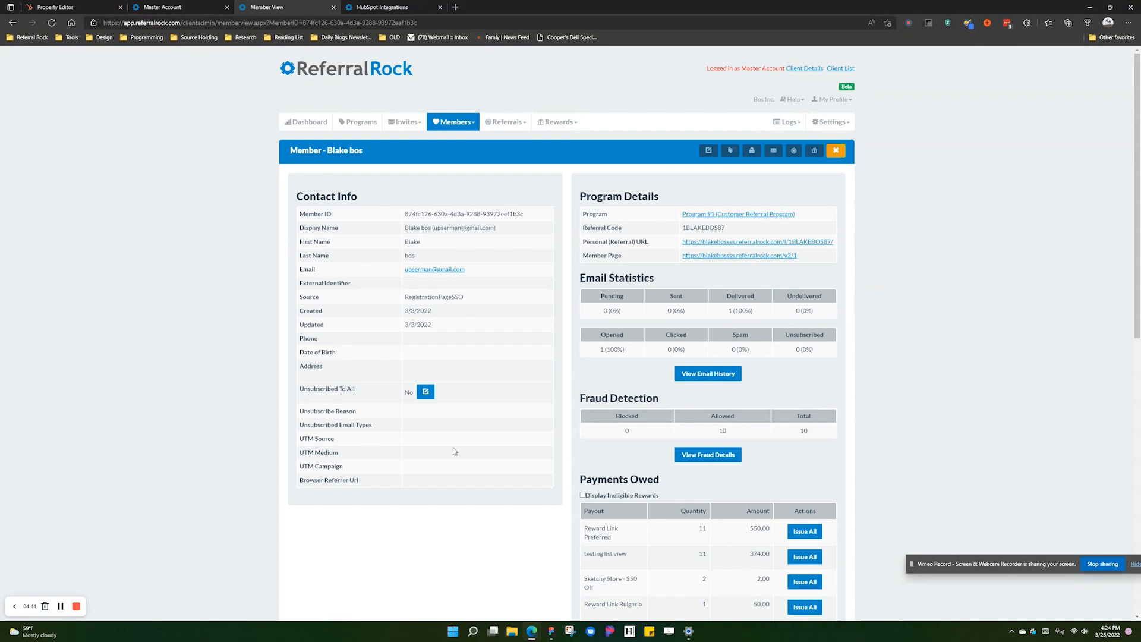
{"action": "scroll", "coordinate": [540, 470], "scroll_direction": "down", "scroll_amount": 4}
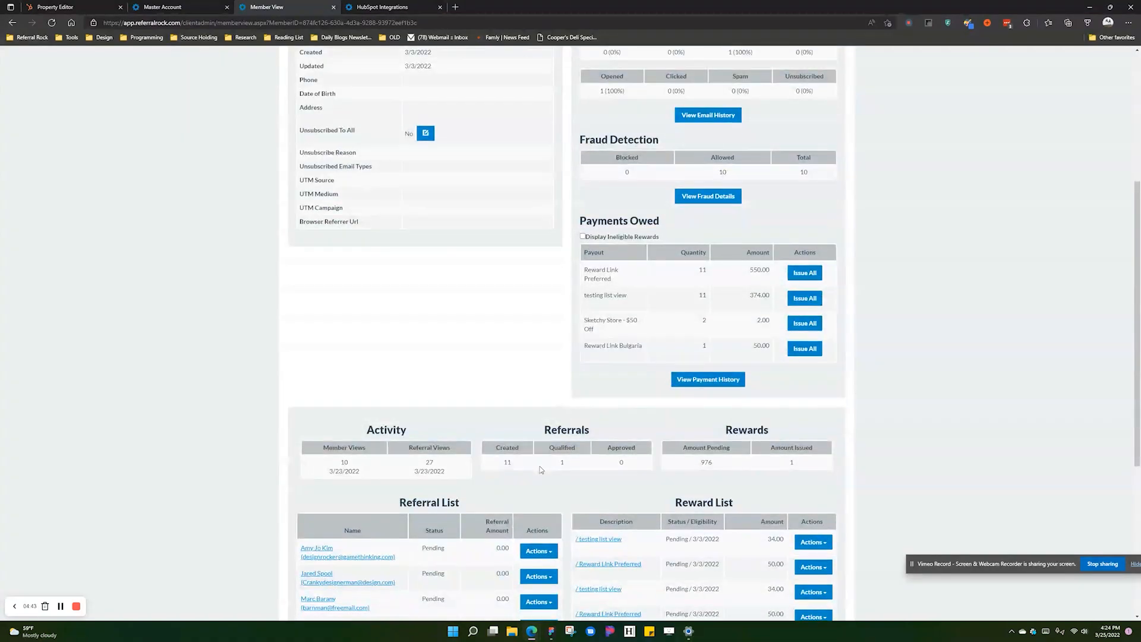
{"action": "scroll", "coordinate": [540, 470], "scroll_direction": "up", "scroll_amount": 4}
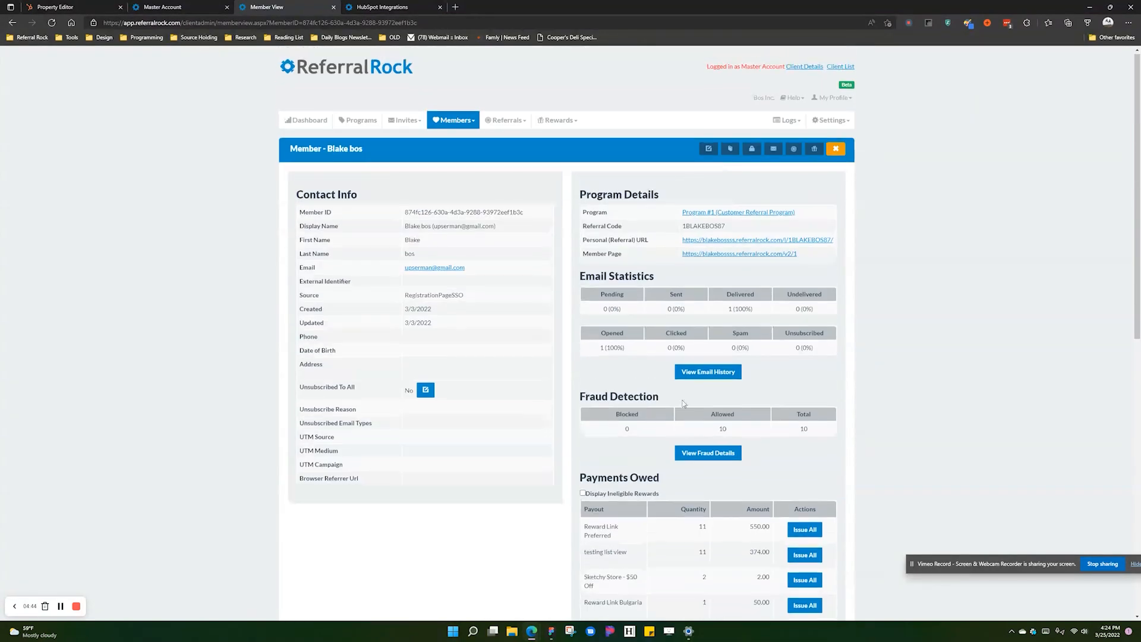
- Add a referral under this member with the person's first name, last name, e-mail and amount 20
{"action": "left_click", "coordinate": [793, 151]}
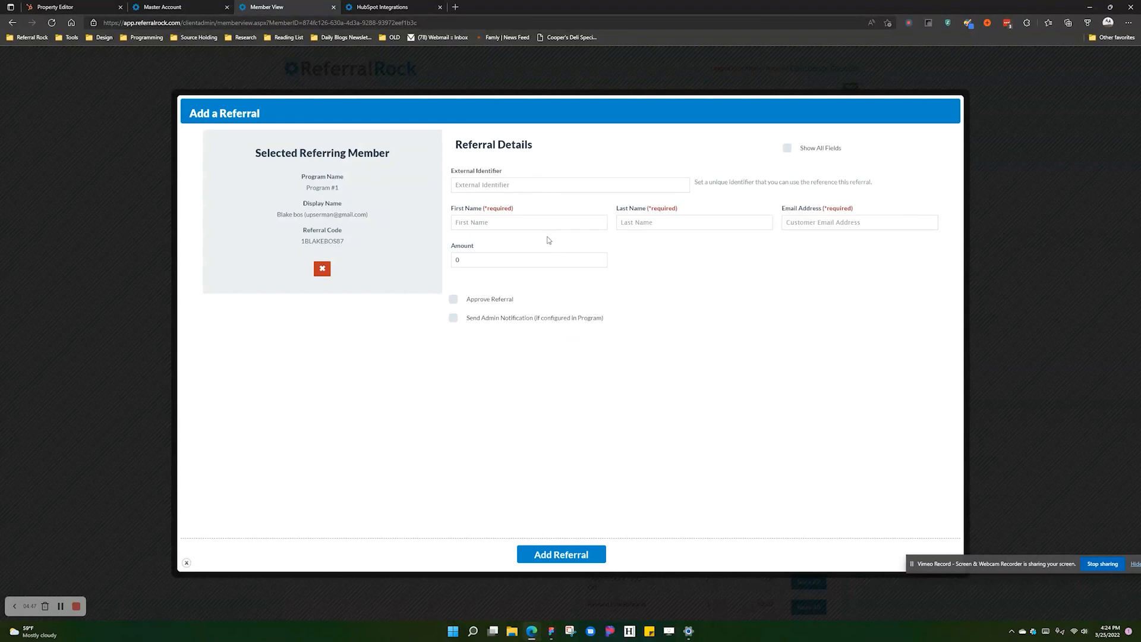
{"action": "left_click", "coordinate": [516, 223]}
{"action": "key", "text": "Tab"}
{"action": "key", "text": "Tab"}
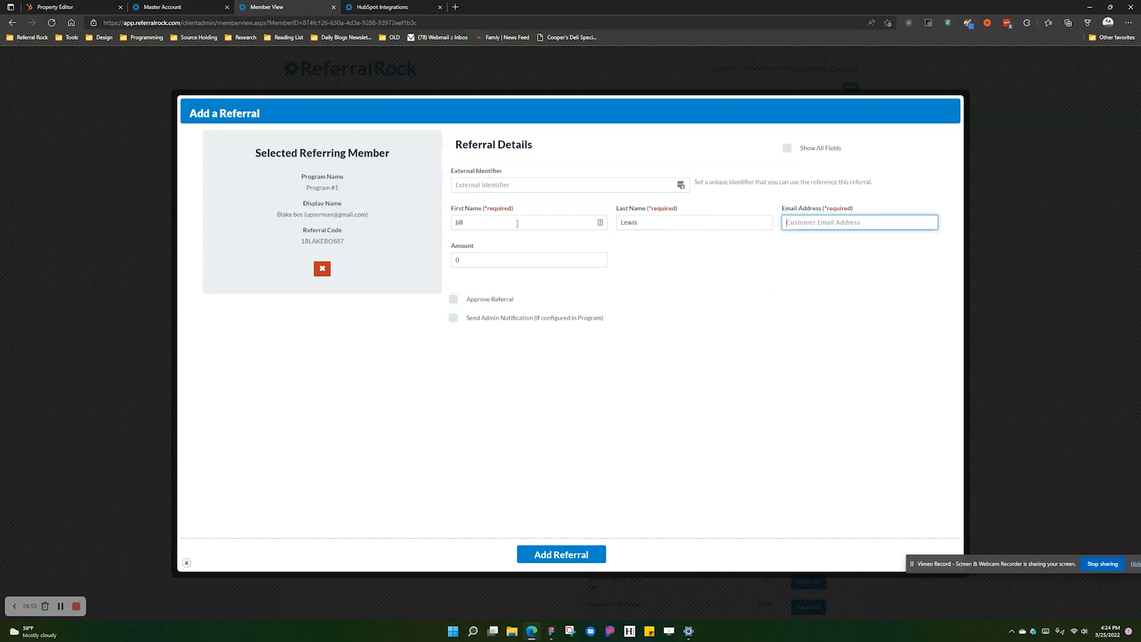
{"action": "left_click", "coordinate": [476, 261]}
{"action": "type", "text": "20"}
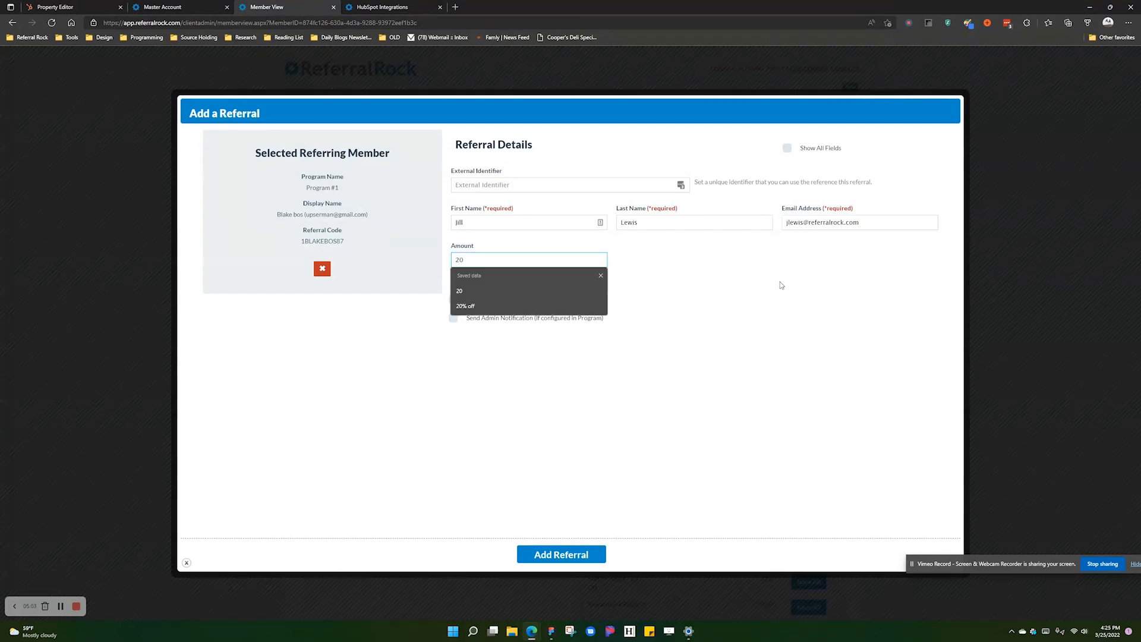
{"action": "left_click", "coordinate": [779, 285]}
{"action": "left_click", "coordinate": [575, 554]}
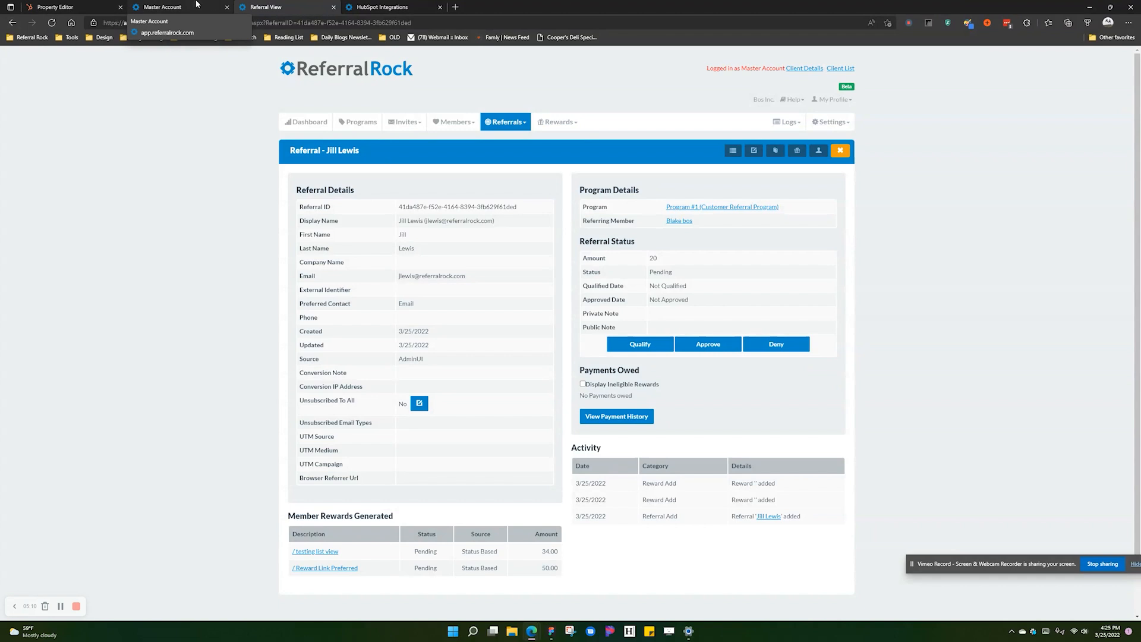
- Refresh the HubSpot Integrations page to check Program #1's last update (3/25/2022 4:25 PM)
{"action": "left_click", "coordinate": [380, 6]}
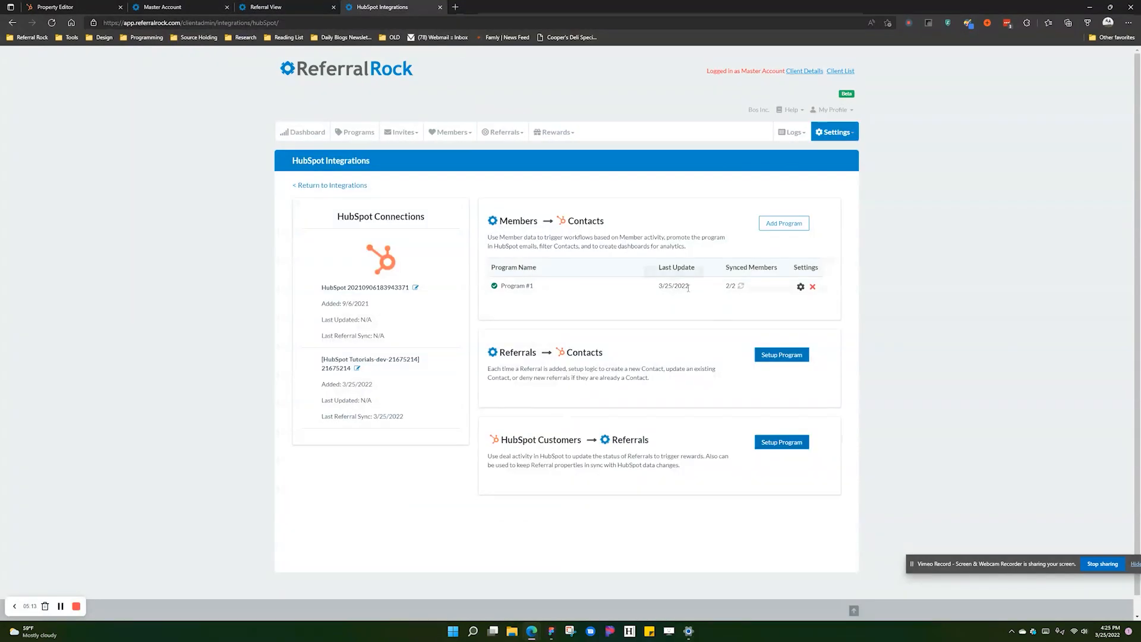
{"action": "mouse_move", "coordinate": [673, 280]}
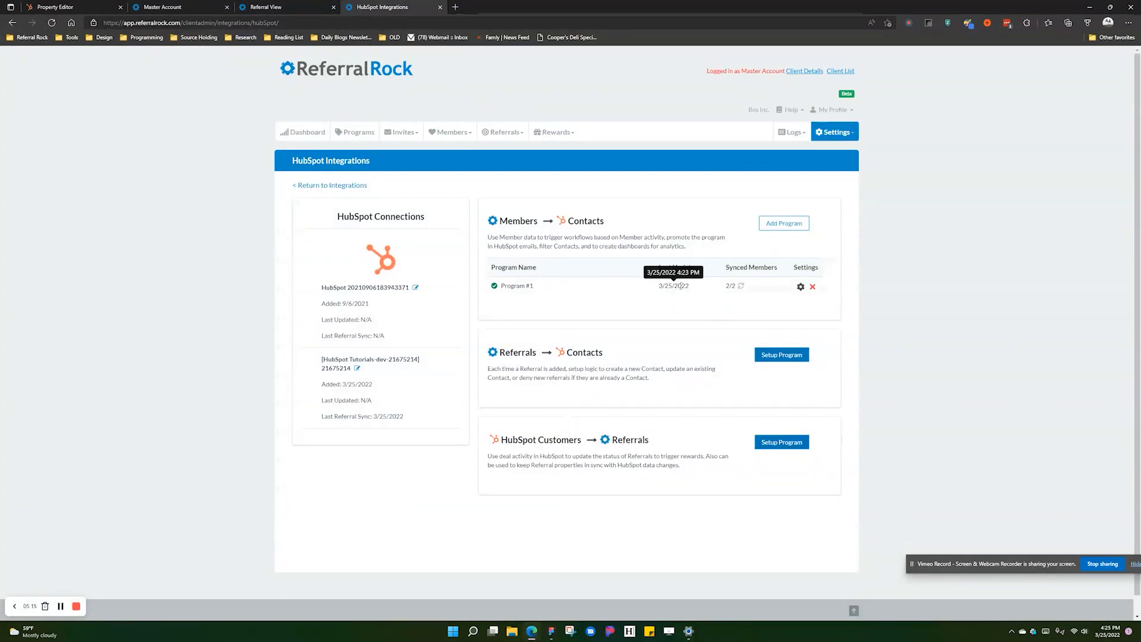
{"action": "left_click", "coordinate": [52, 22]}
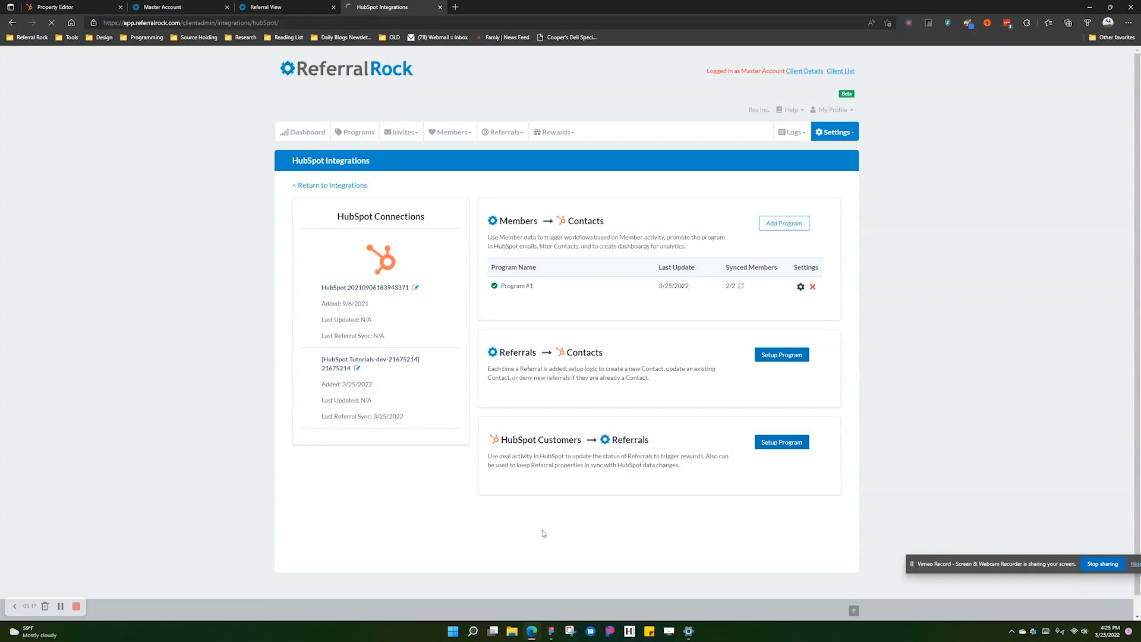
{"action": "mouse_move", "coordinate": [674, 288]}
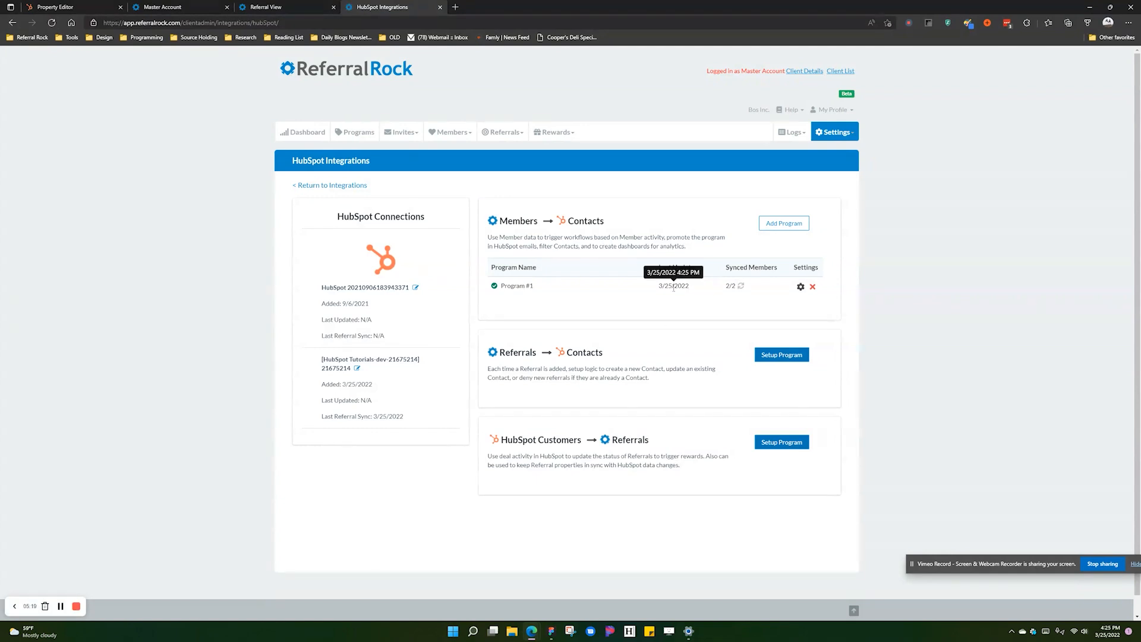
{"action": "left_click", "coordinate": [81, 5]}
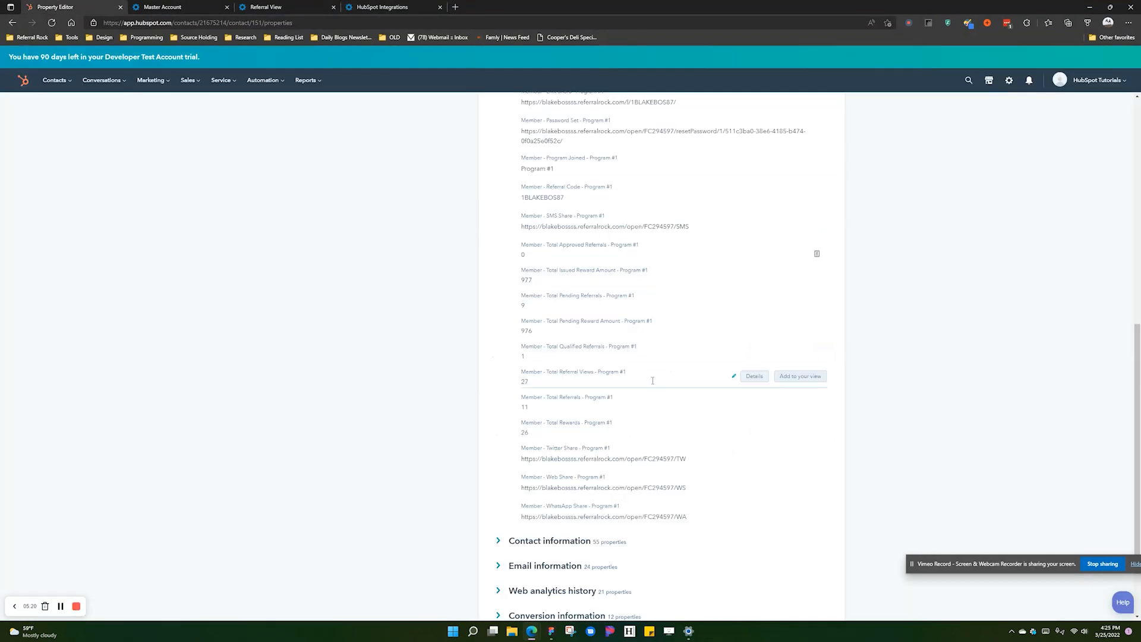
- Reload the HubSpot contact properties and recheck the Program #1 referral totals
{"action": "scroll", "coordinate": [556, 408], "scroll_direction": "up", "scroll_amount": 2}
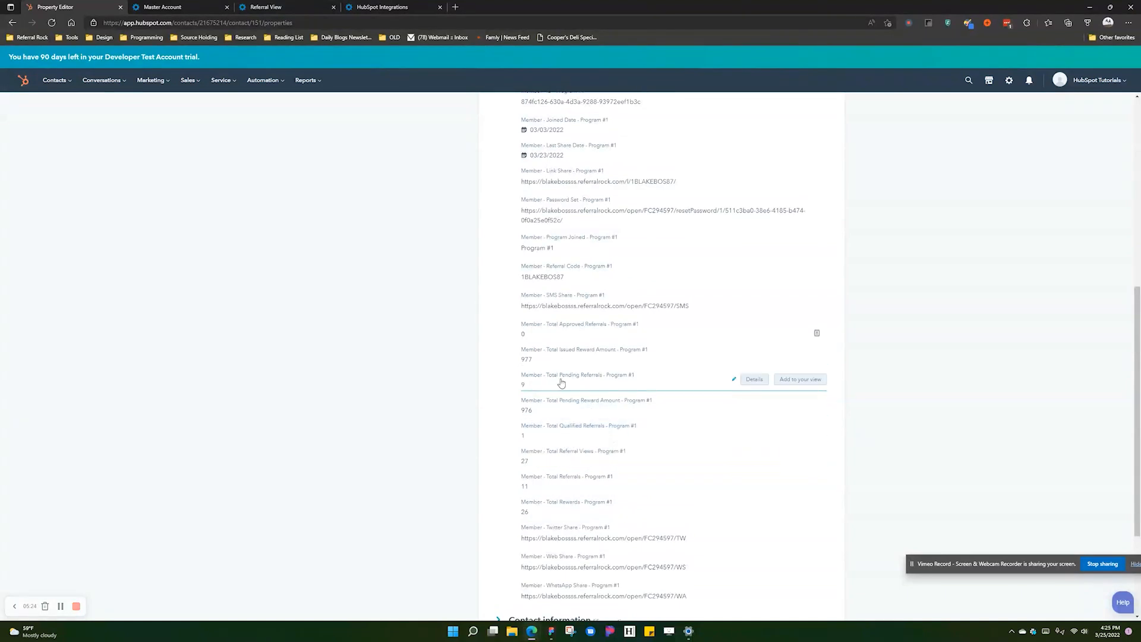
{"action": "left_click", "coordinate": [53, 24]}
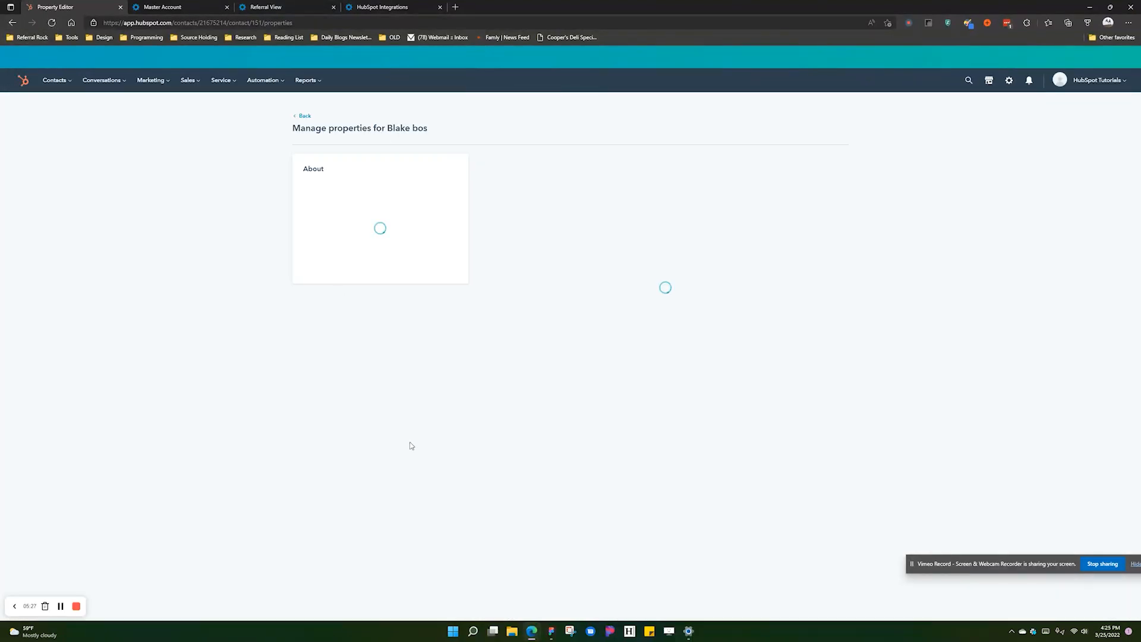
{"action": "scroll", "coordinate": [594, 538], "scroll_direction": "down", "scroll_amount": 6}
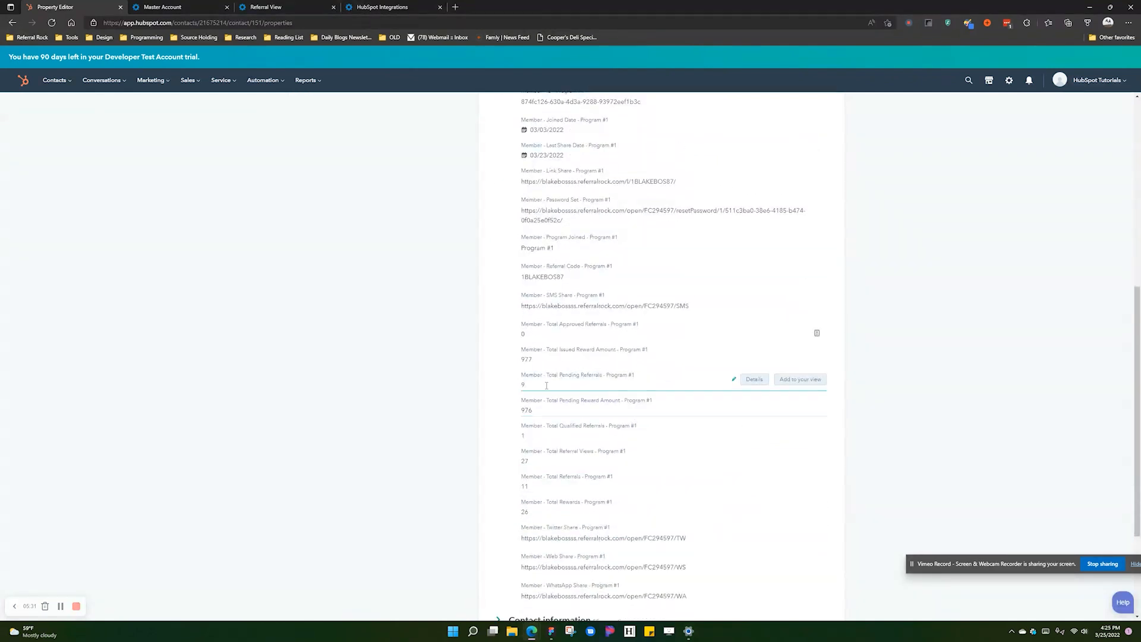
- Open the Referrals list, showing the new pending referral worth 20 at the top
{"action": "left_click", "coordinate": [273, 7]}
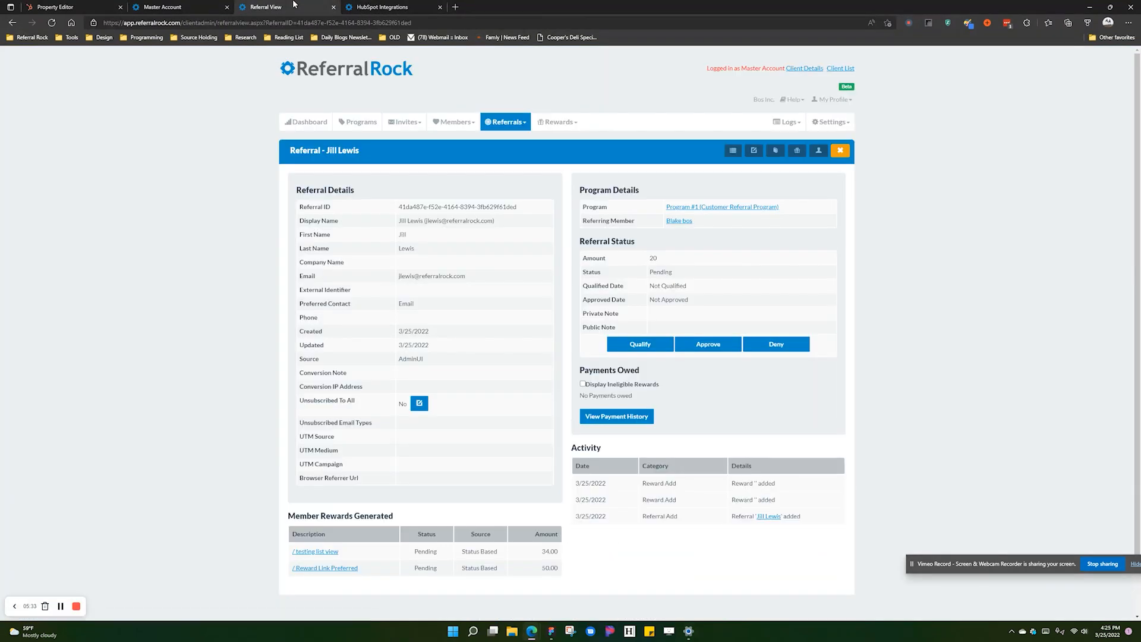
{"action": "scroll", "coordinate": [389, 515], "scroll_direction": "down", "scroll_amount": 1}
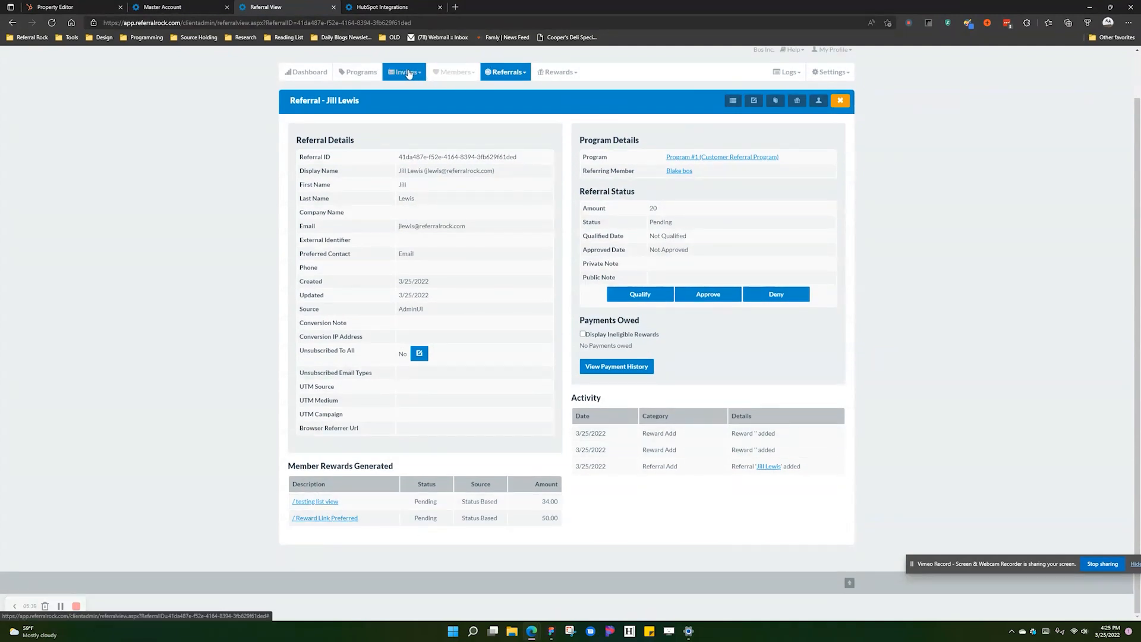
{"action": "left_click", "coordinate": [509, 76]}
{"action": "left_click", "coordinate": [503, 88]}
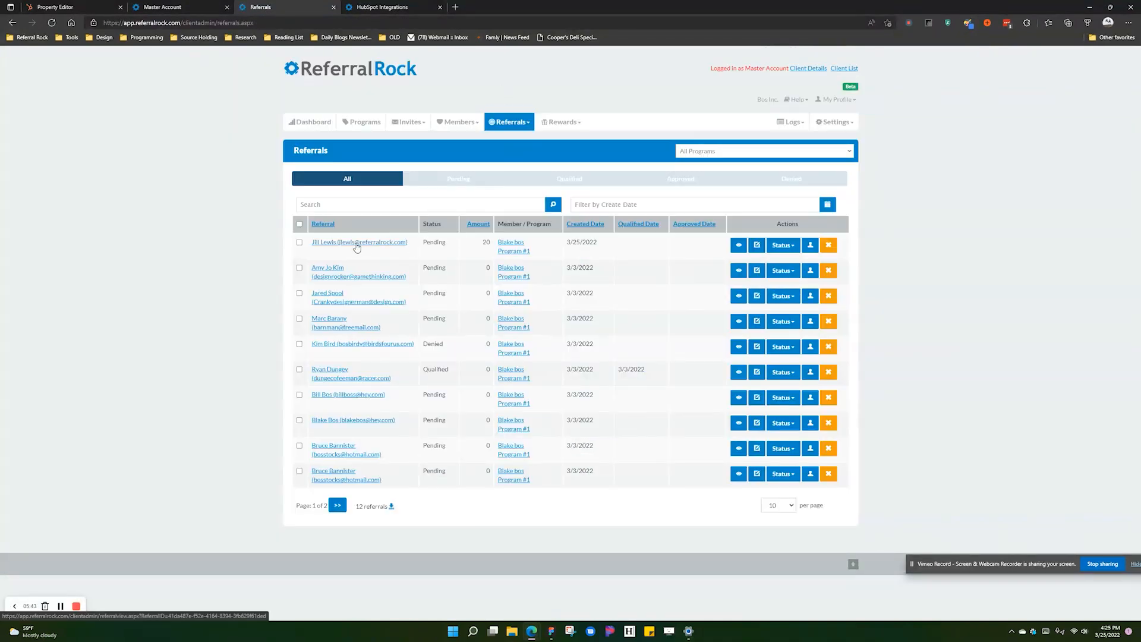
- Check the HubSpot contact's full property list, confirming lifecycle stage is still Subscriber
{"action": "left_click", "coordinate": [58, 3]}
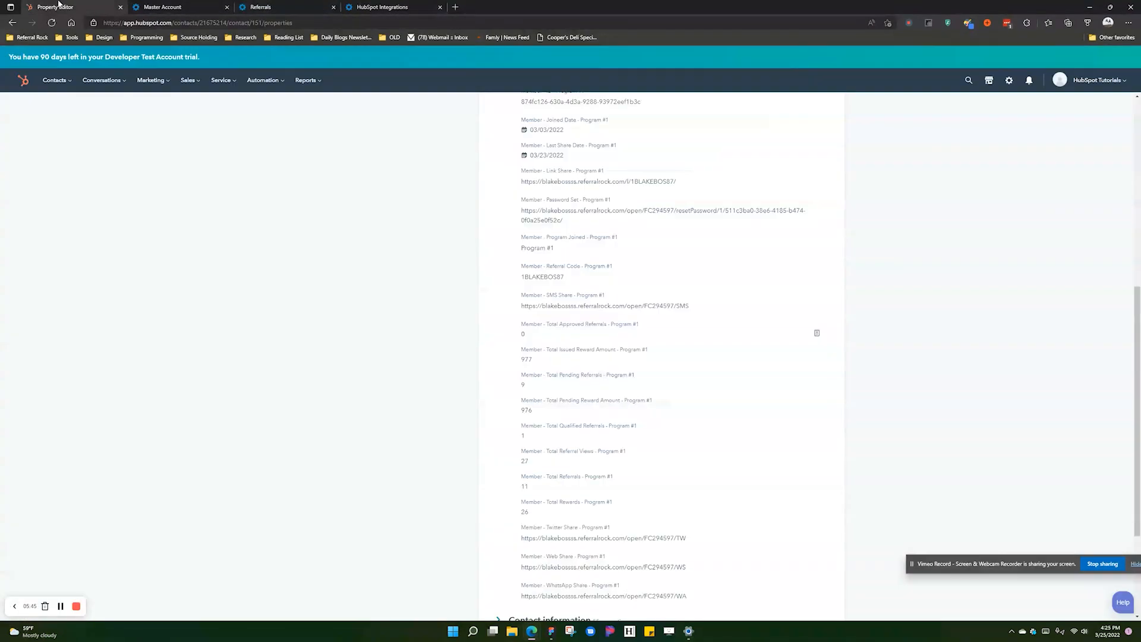
{"action": "scroll", "coordinate": [185, 218], "scroll_direction": "up", "scroll_amount": 7}
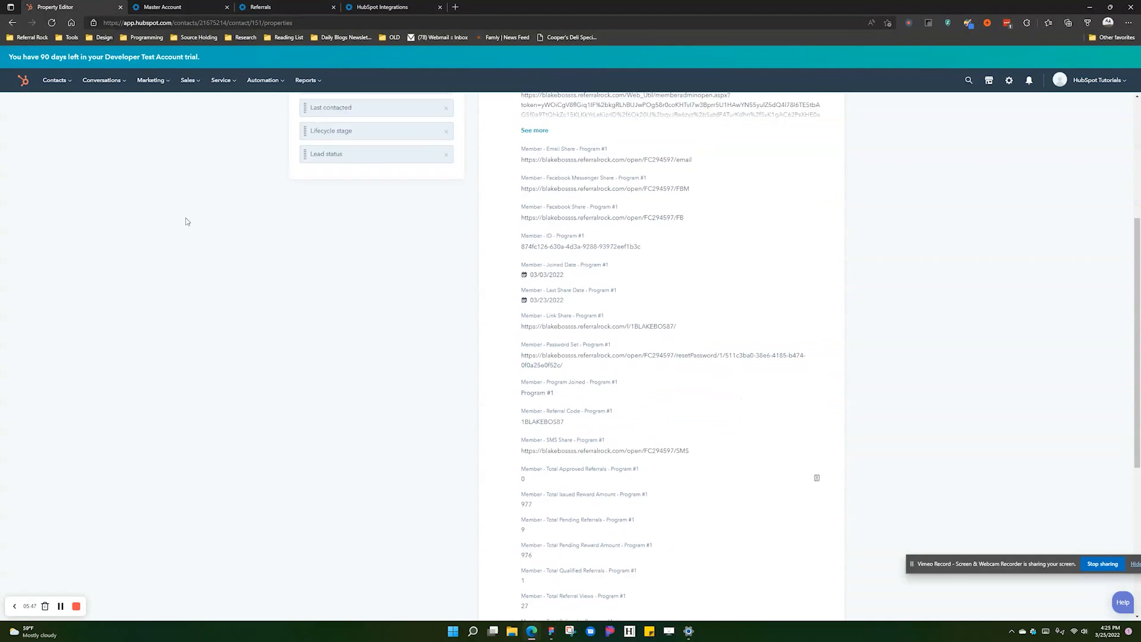
{"action": "left_click", "coordinate": [301, 116]}
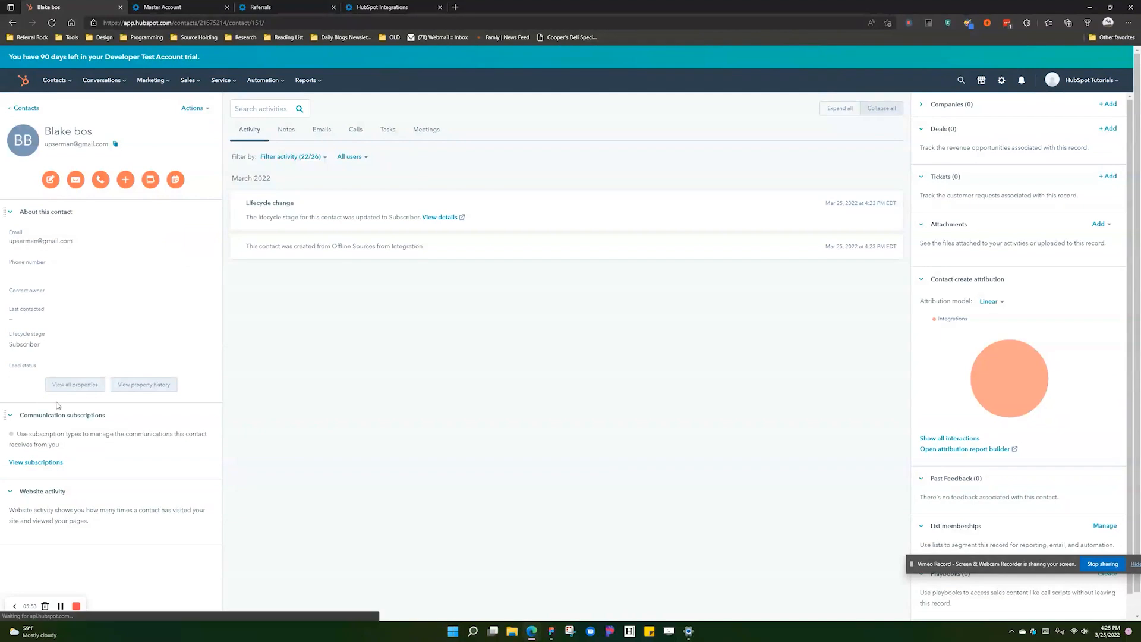
{"action": "left_click", "coordinate": [86, 385]}
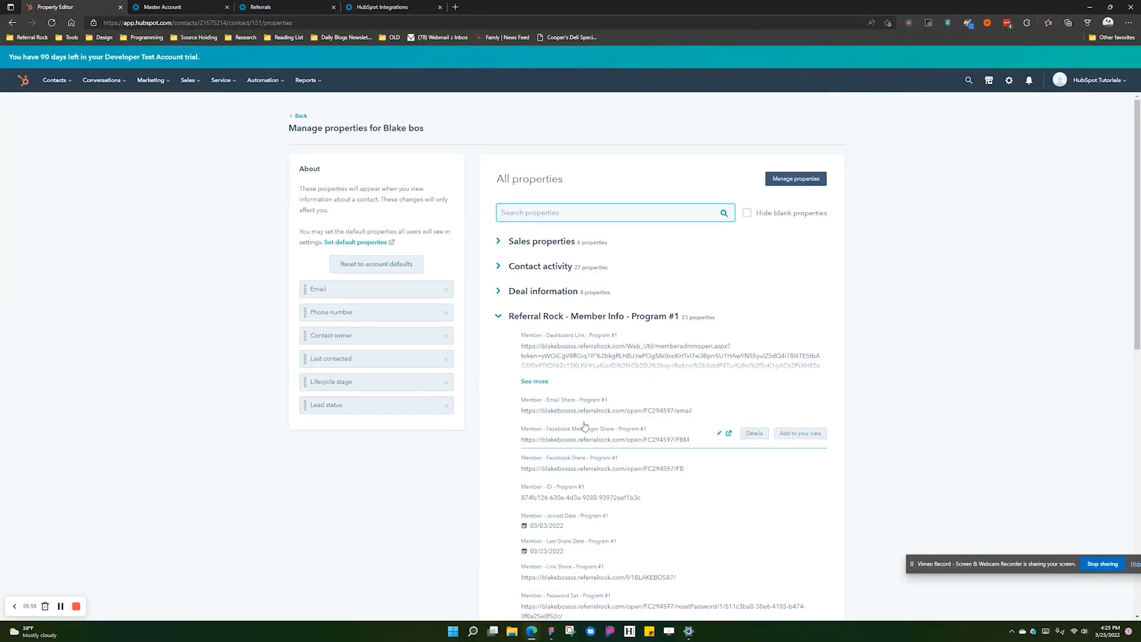
{"action": "scroll", "coordinate": [585, 424], "scroll_direction": "down", "scroll_amount": 5}
{"action": "scroll", "coordinate": [586, 426], "scroll_direction": "down", "scroll_amount": 2}
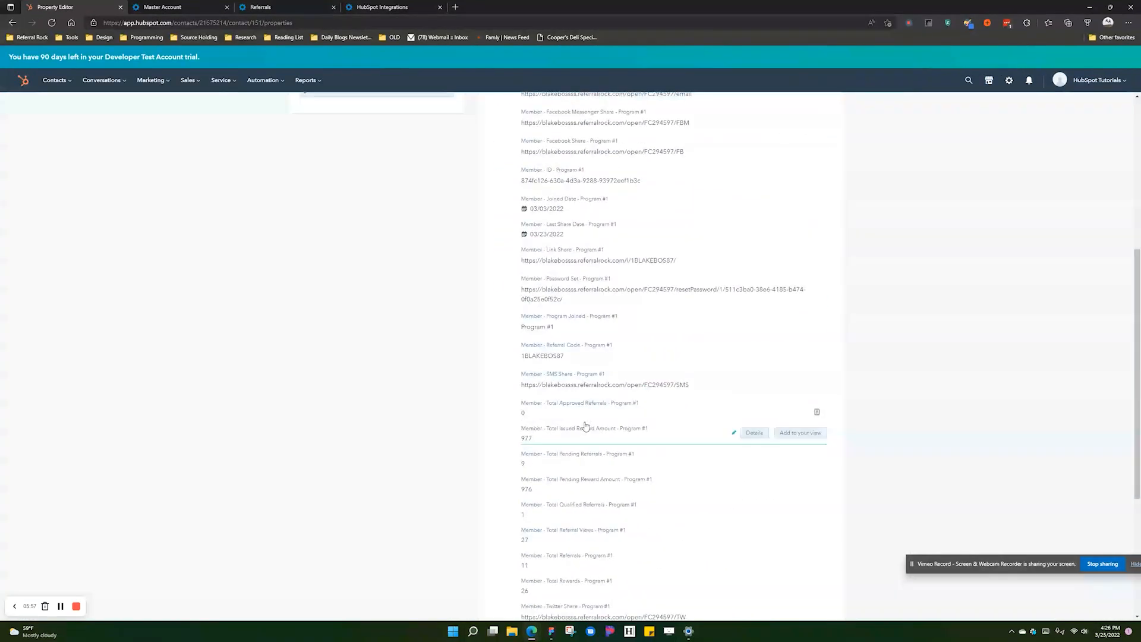
{"action": "scroll", "coordinate": [582, 423], "scroll_direction": "up", "scroll_amount": 6}
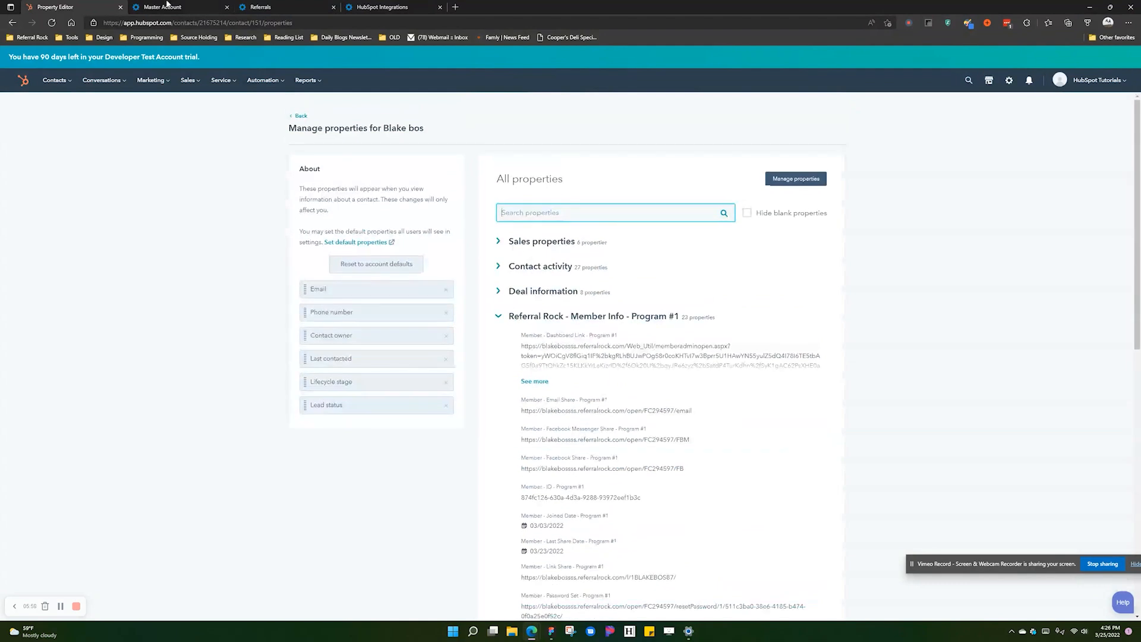
{"action": "left_click", "coordinate": [178, 6]}
- Move from the Referrals list to the HubSpot Integrations page
{"action": "left_click", "coordinate": [261, 6]}
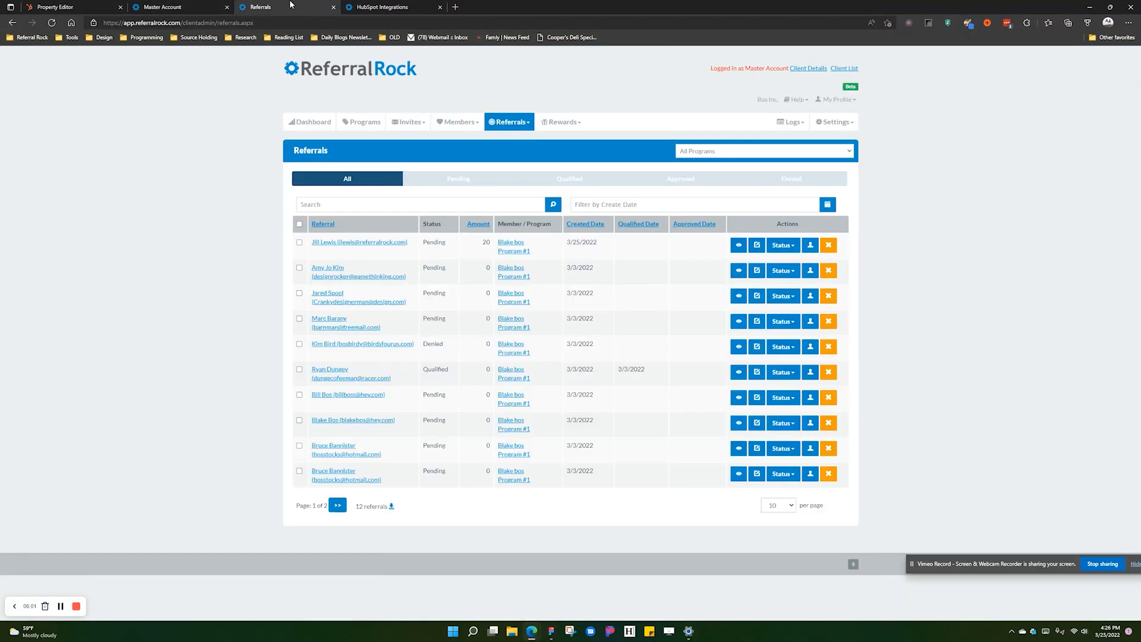
{"action": "left_click", "coordinate": [382, 6]}
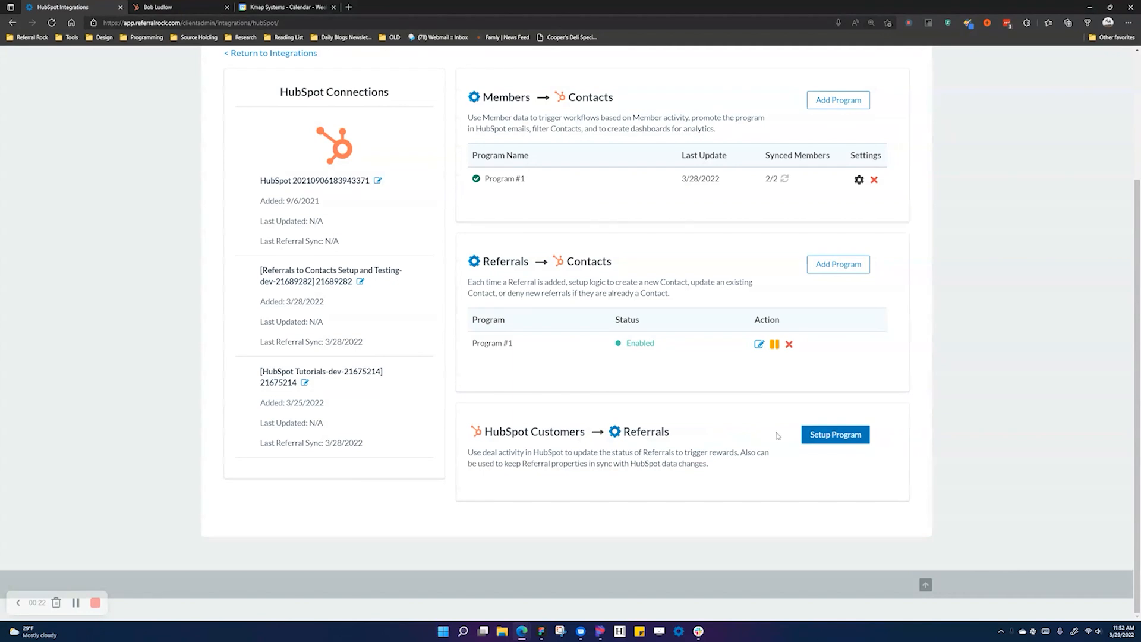
- Set HubSpot Customers → Referrals to the Referrals to Contacts Setup and Testing account and save
{"action": "left_click", "coordinate": [838, 442]}
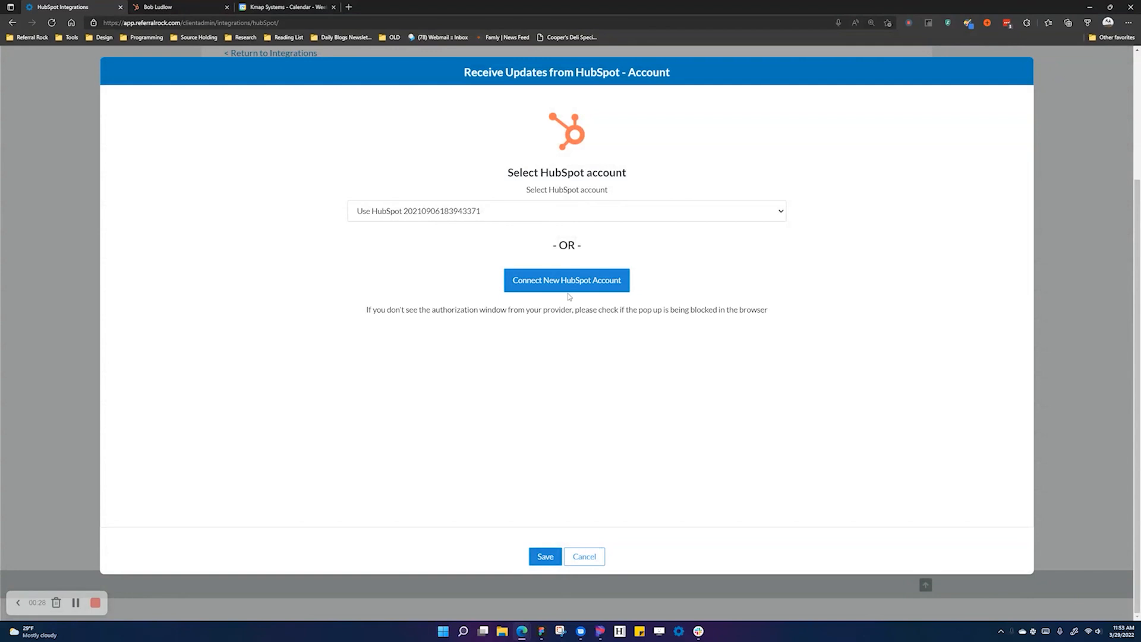
{"action": "left_click", "coordinate": [563, 214]}
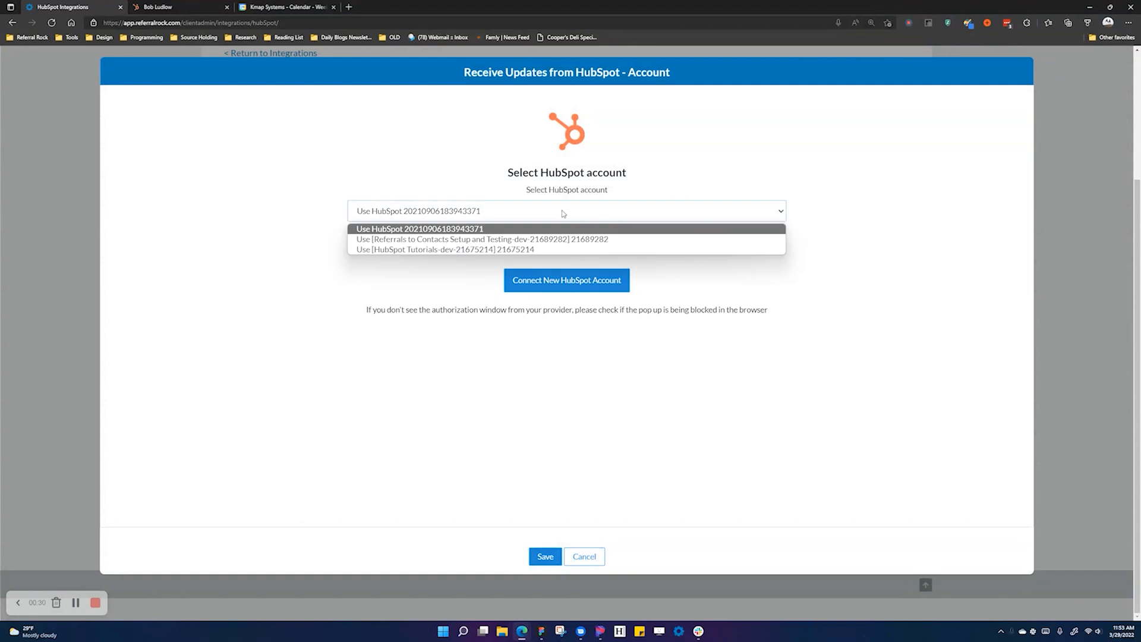
{"action": "left_click", "coordinate": [515, 240]}
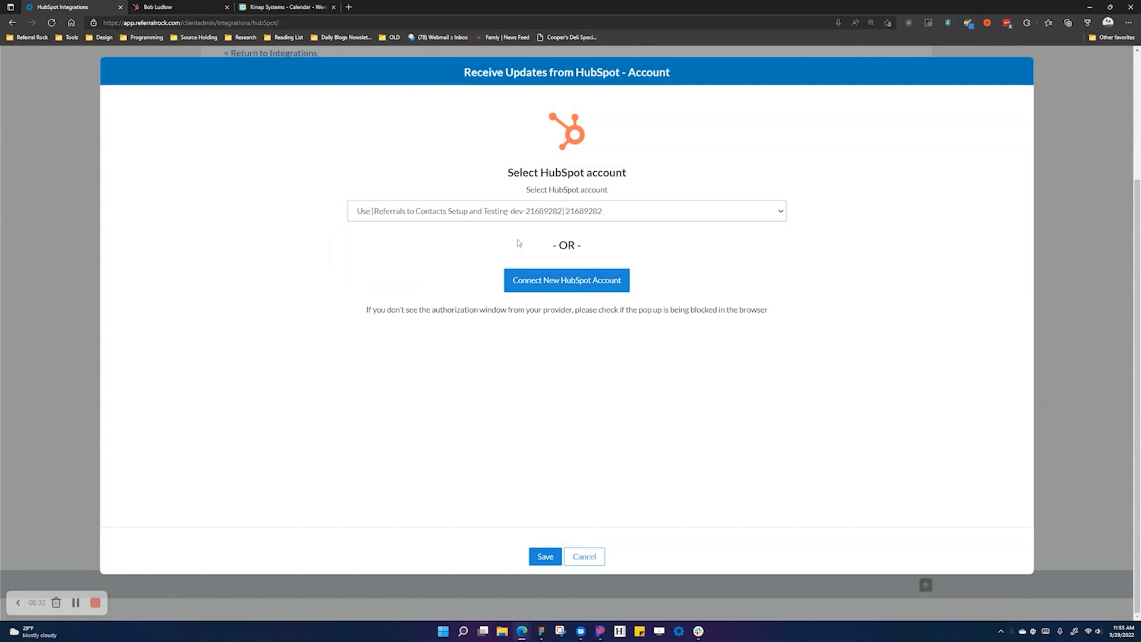
{"action": "left_click", "coordinate": [542, 556]}
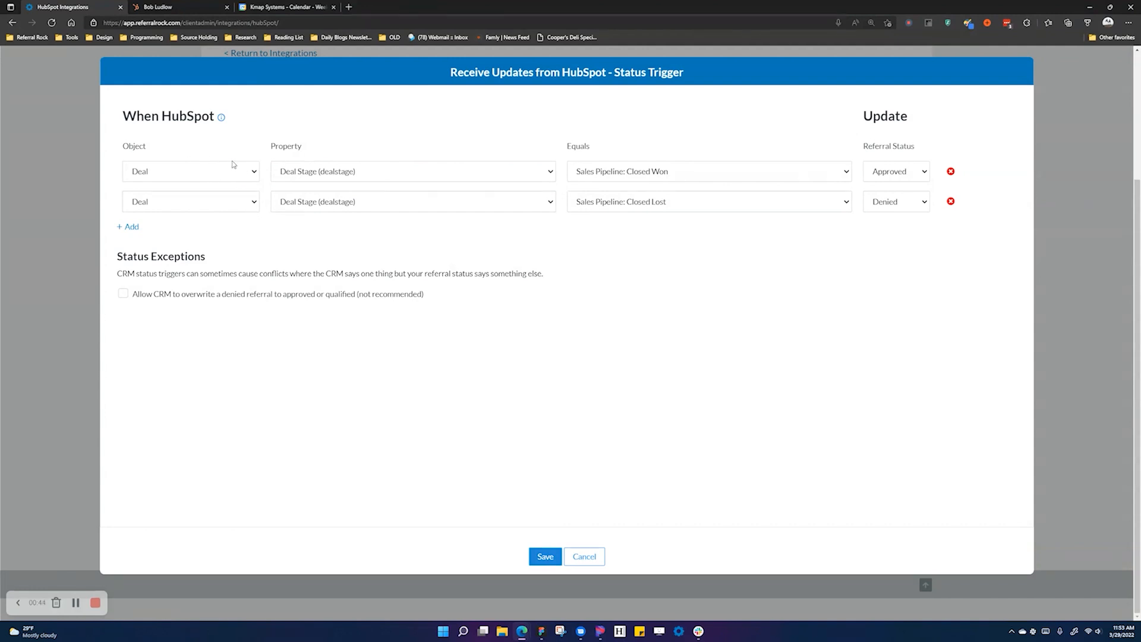
{"action": "triple_click", "coordinate": [888, 147]}
{"action": "left_click", "coordinate": [178, 7]}
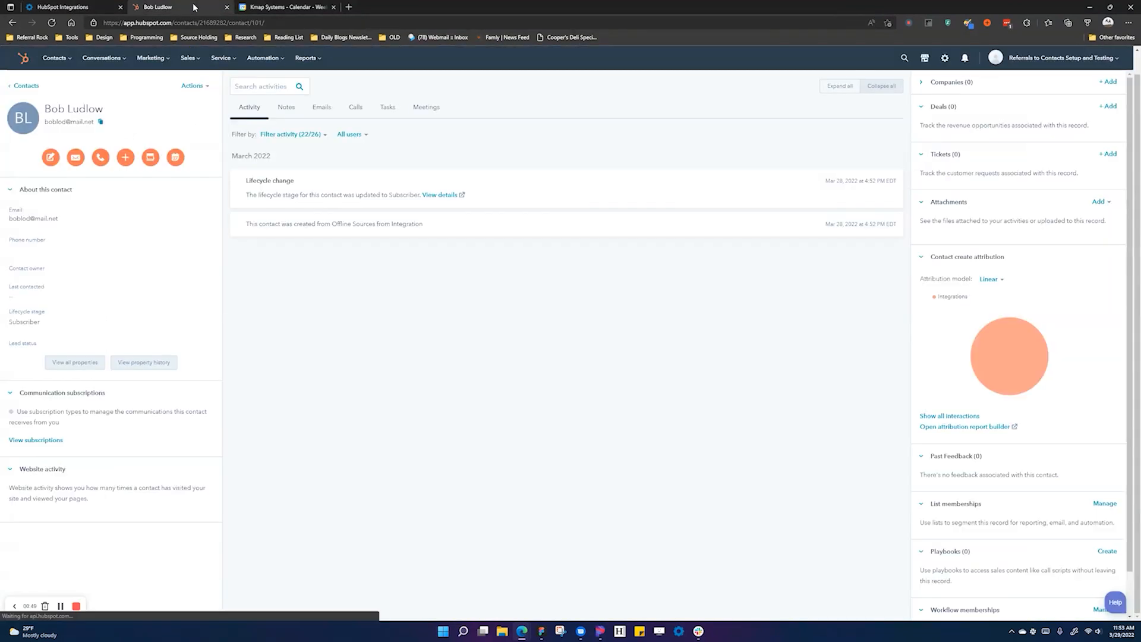
- Review the contact's lifecycle stage and lead status options, leaving the stage as Subscriber
{"action": "left_click", "coordinate": [31, 325]}
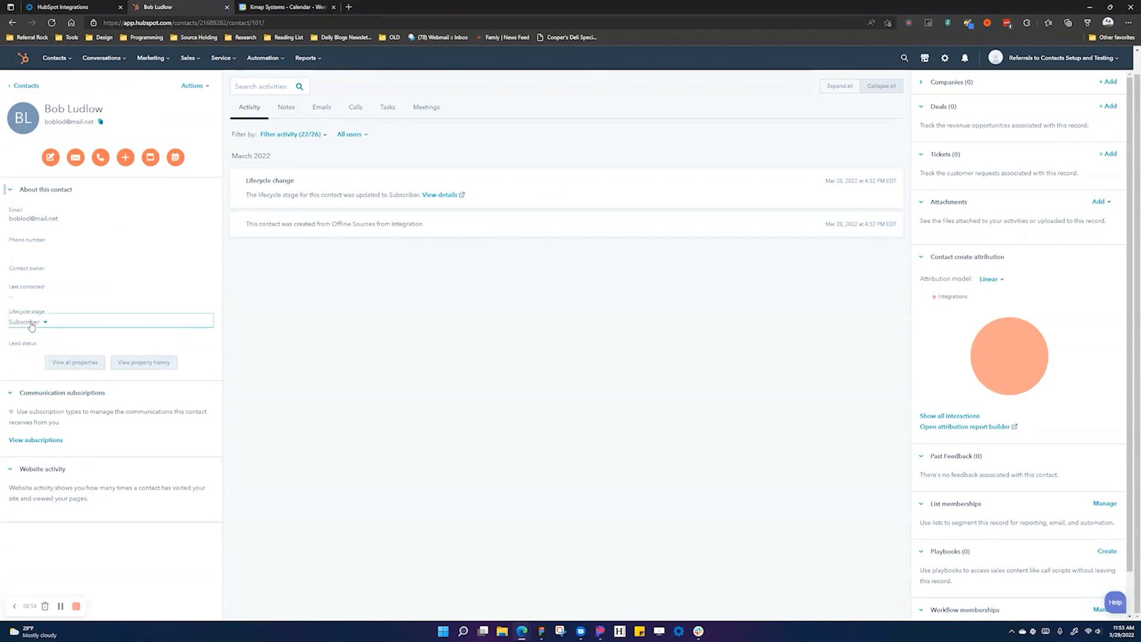
{"action": "scroll", "coordinate": [81, 408], "scroll_direction": "down", "scroll_amount": 1}
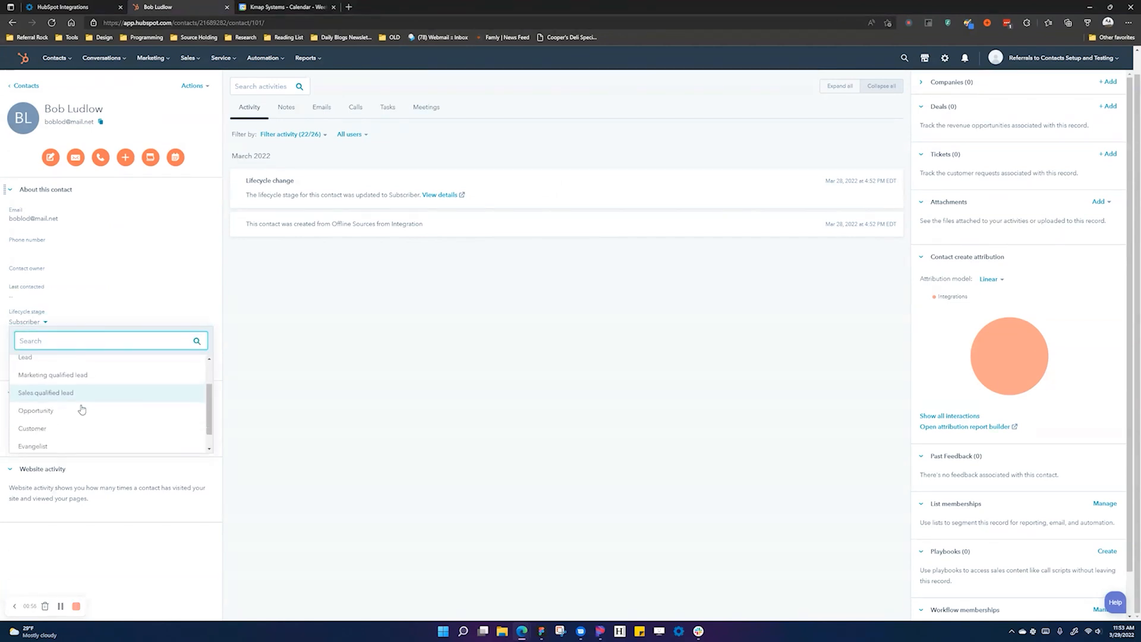
{"action": "scroll", "coordinate": [73, 403], "scroll_direction": "down", "scroll_amount": 1}
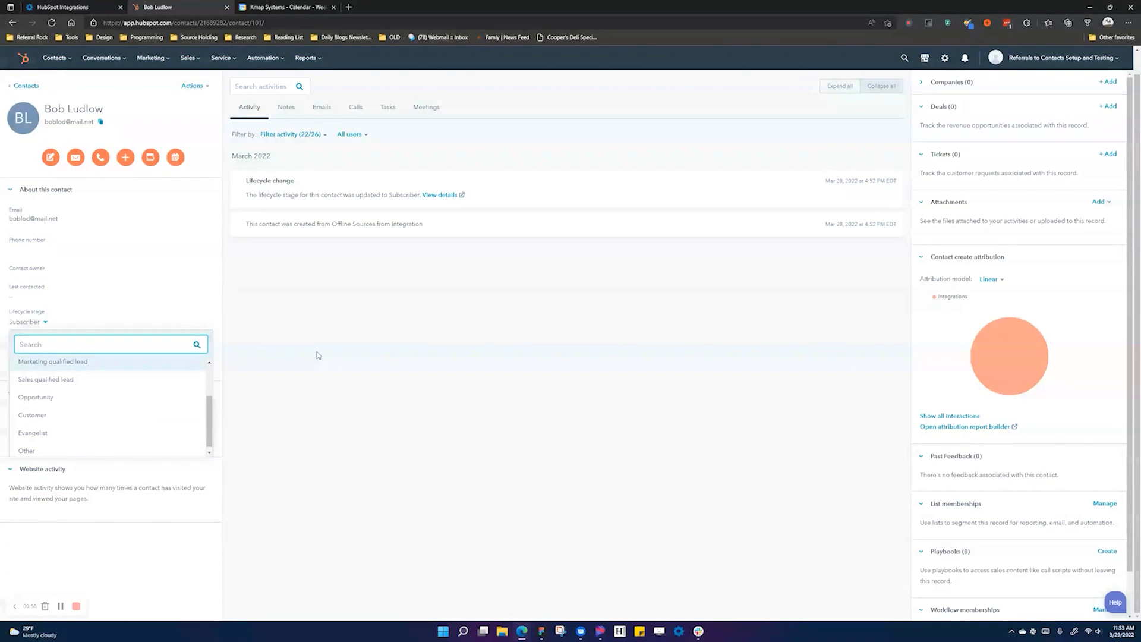
{"action": "left_click", "coordinate": [279, 333]}
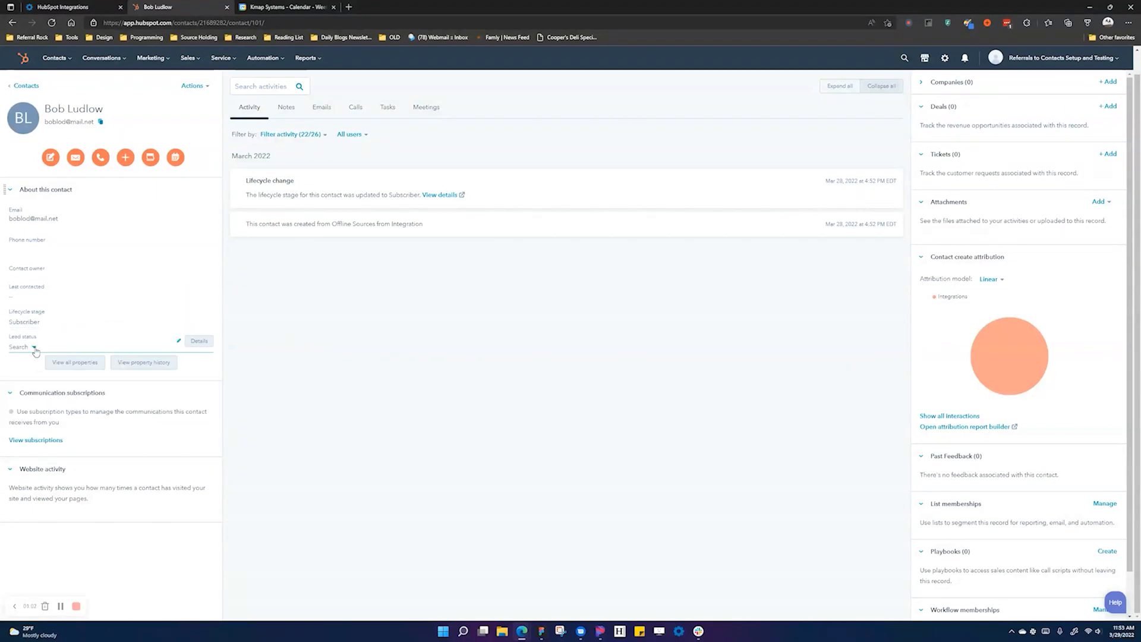
{"action": "left_click", "coordinate": [34, 348]}
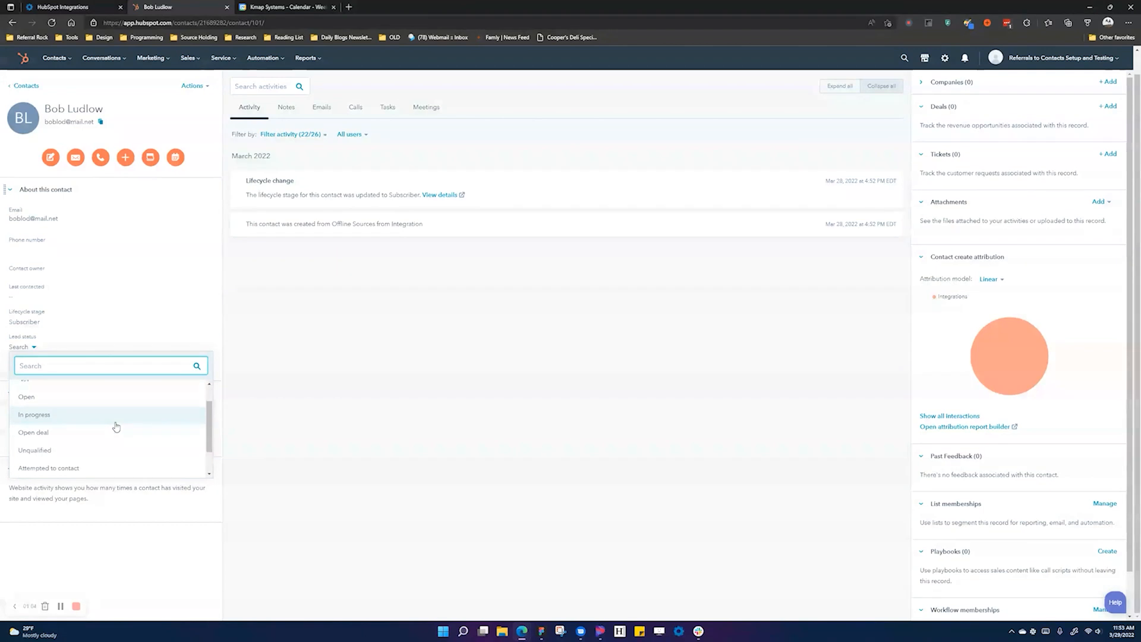
{"action": "scroll", "coordinate": [78, 443], "scroll_direction": "down", "scroll_amount": 1}
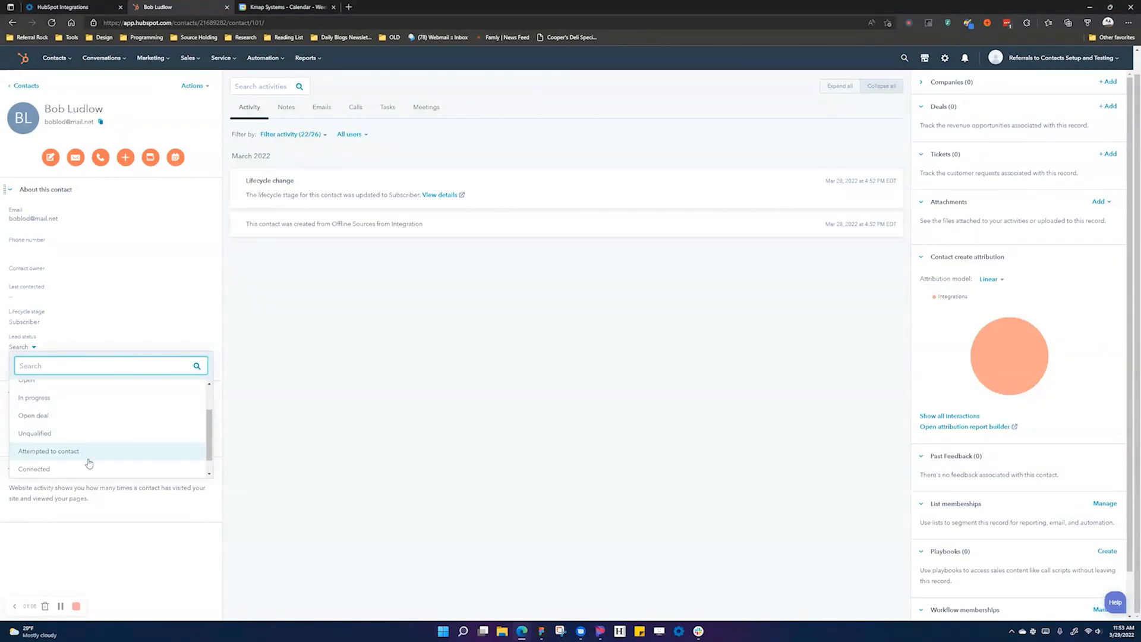
{"action": "scroll", "coordinate": [84, 462], "scroll_direction": "down", "scroll_amount": 1}
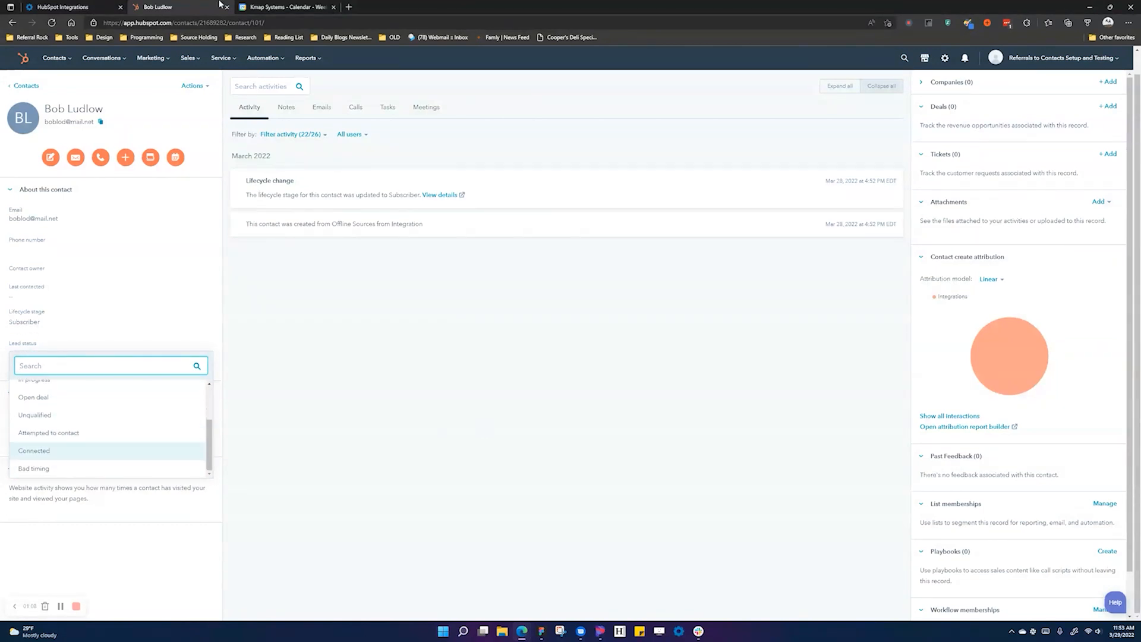
{"action": "left_click", "coordinate": [83, 6]}
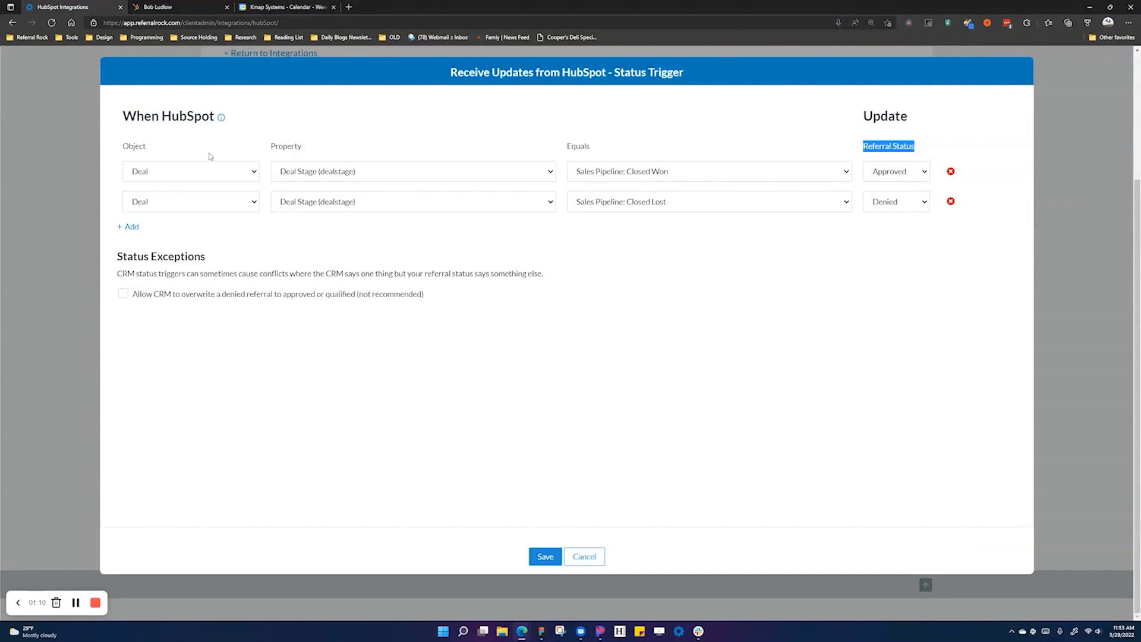
- Set the first status trigger to Contact Lifecycle Stage = Customer
{"action": "left_click", "coordinate": [192, 172]}
{"action": "left_click", "coordinate": [187, 200]}
{"action": "left_click", "coordinate": [291, 175]}
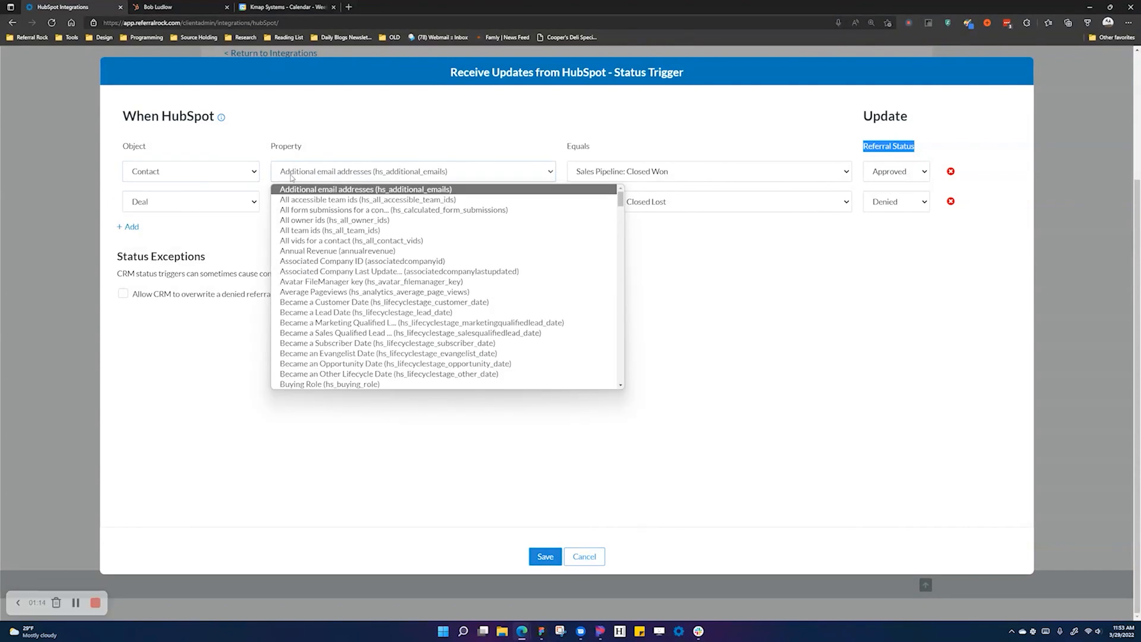
{"action": "type", "text": "lifecyclestage"}
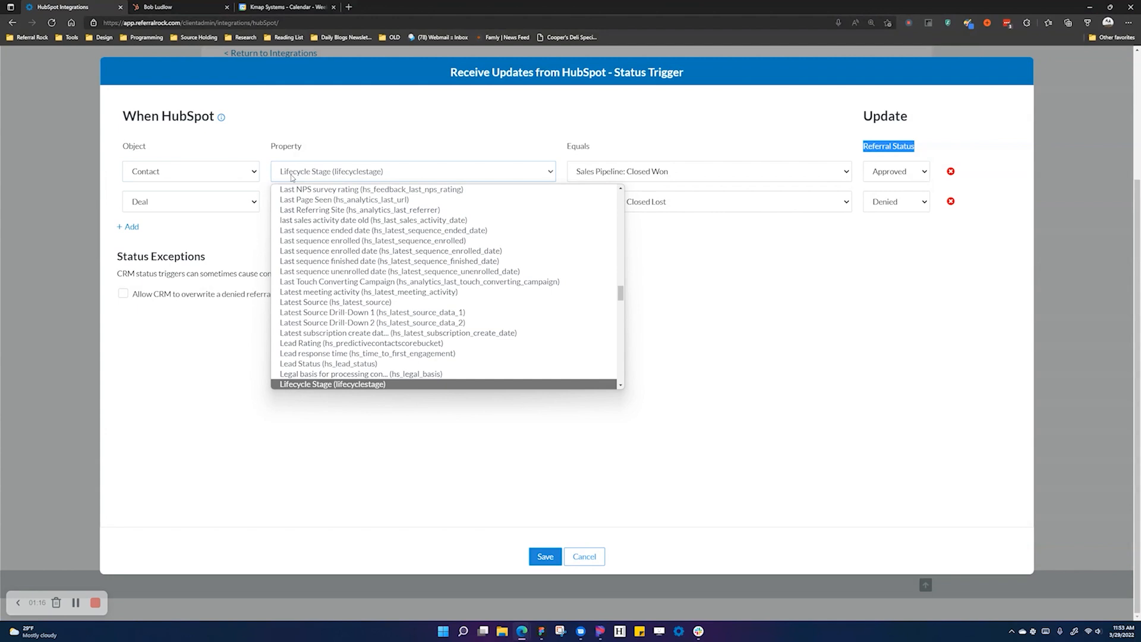
{"action": "left_click", "coordinate": [321, 385]}
{"action": "left_click", "coordinate": [624, 170]}
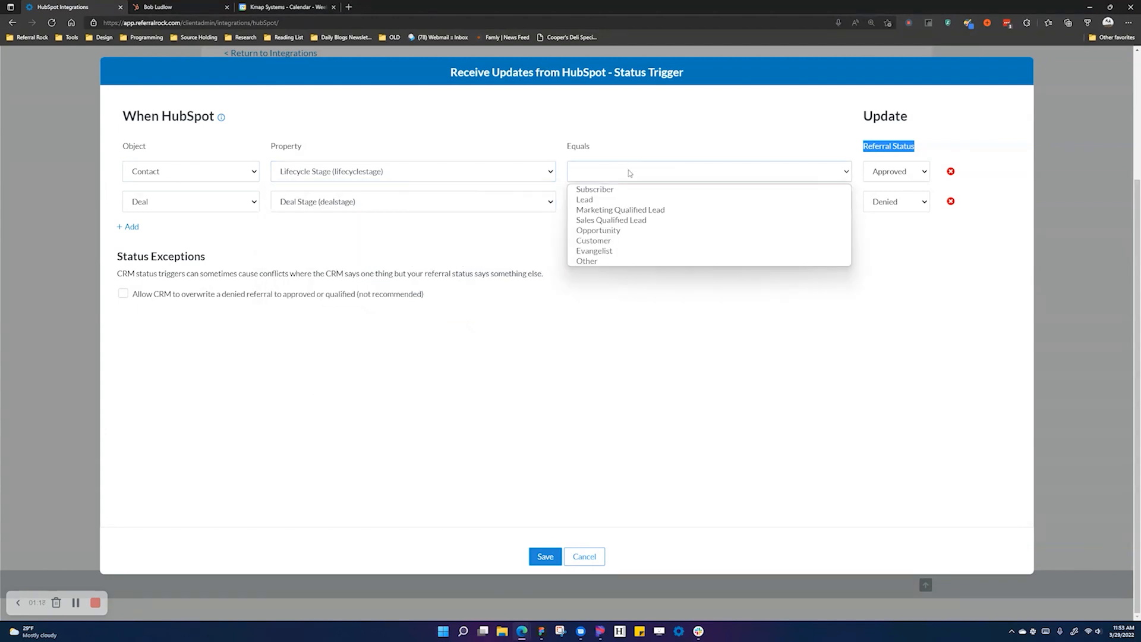
{"action": "left_click", "coordinate": [630, 240]}
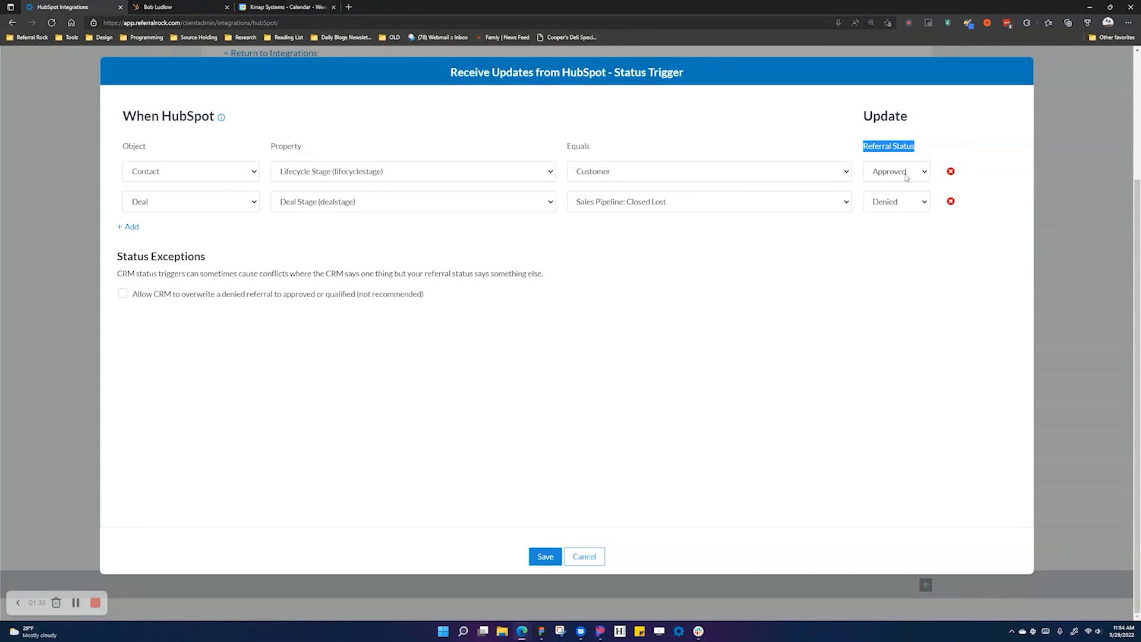
- Set the second status trigger to Contact Lead Status = Unqualified
{"action": "left_click", "coordinate": [178, 208]}
{"action": "left_click", "coordinate": [178, 229]}
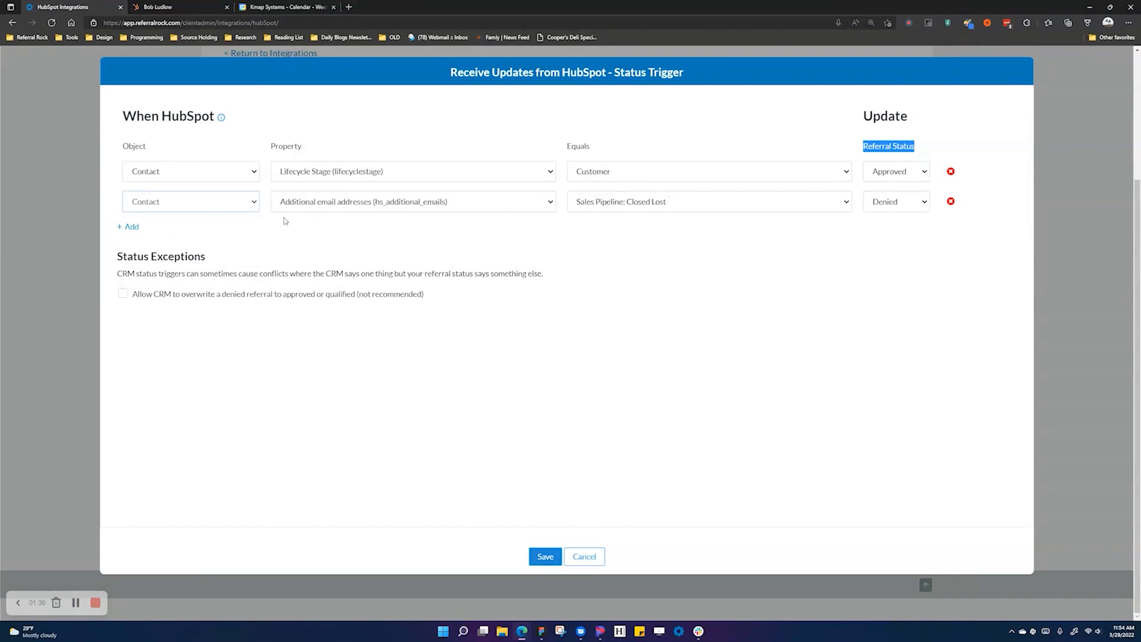
{"action": "left_click", "coordinate": [311, 204]}
{"action": "type", "text": "le"}
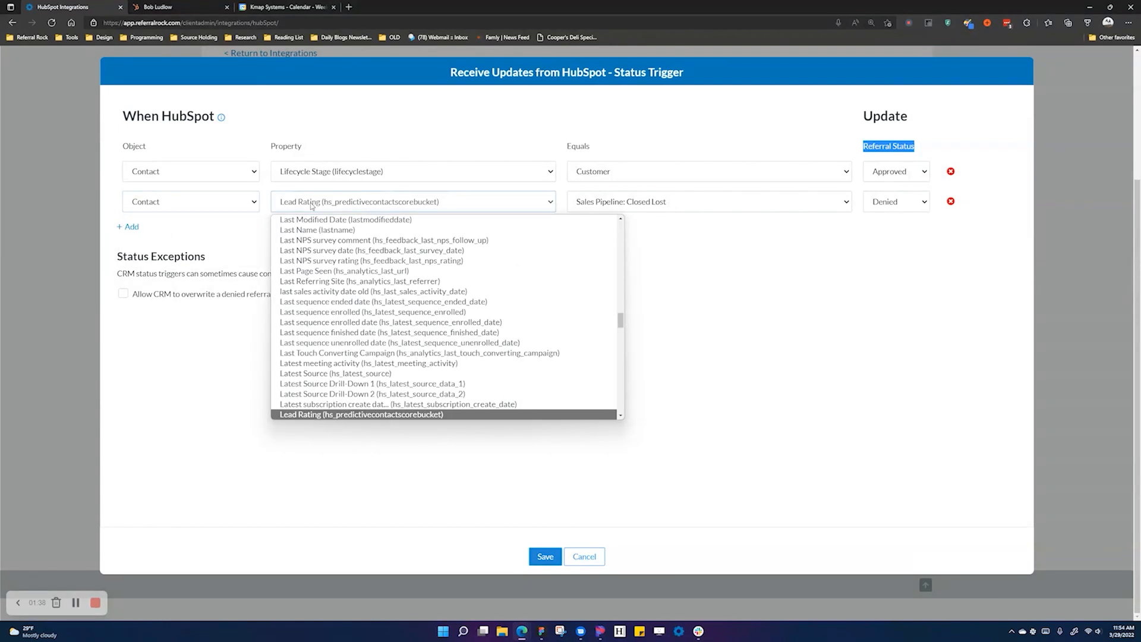
{"action": "scroll", "coordinate": [366, 368], "scroll_direction": "down", "scroll_amount": 1}
{"action": "left_click", "coordinate": [367, 402]}
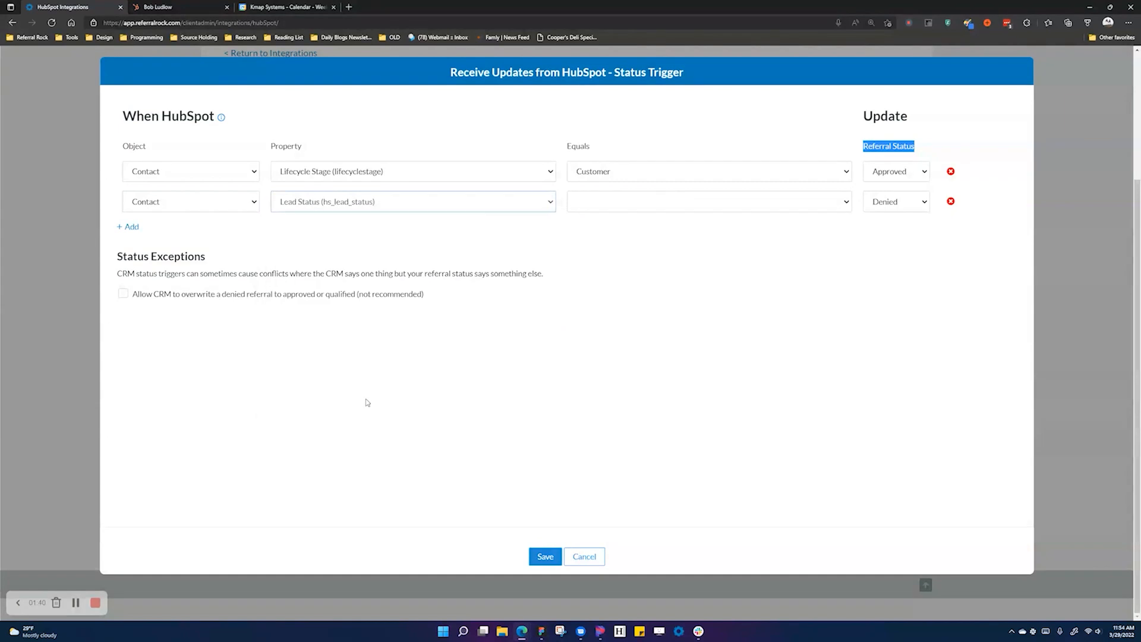
{"action": "left_click", "coordinate": [629, 207]}
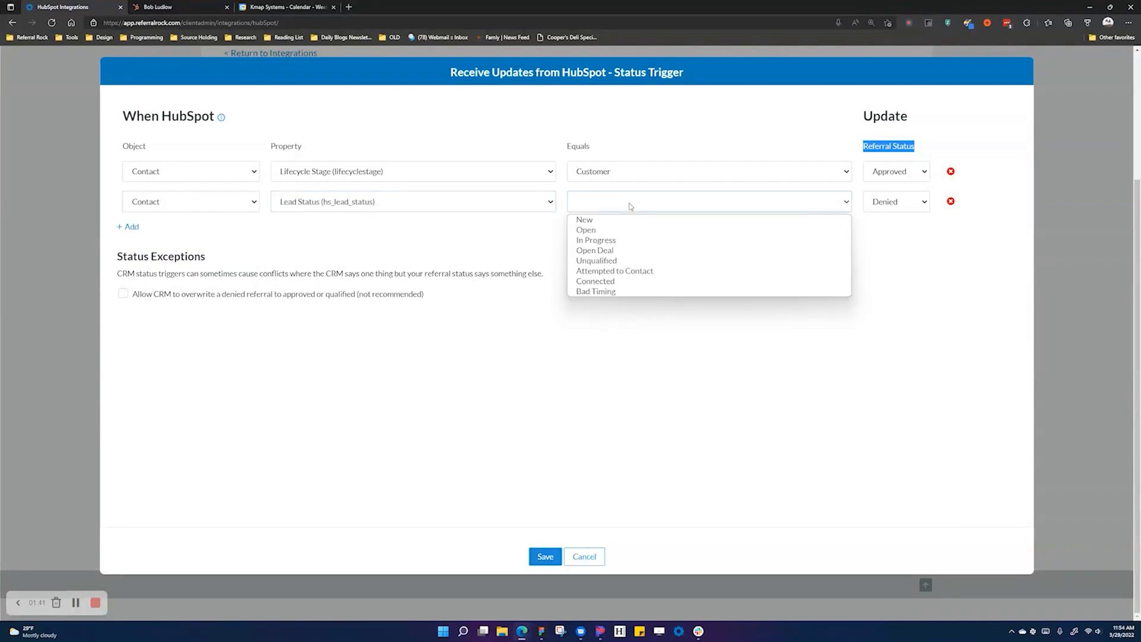
{"action": "left_click", "coordinate": [647, 261]}
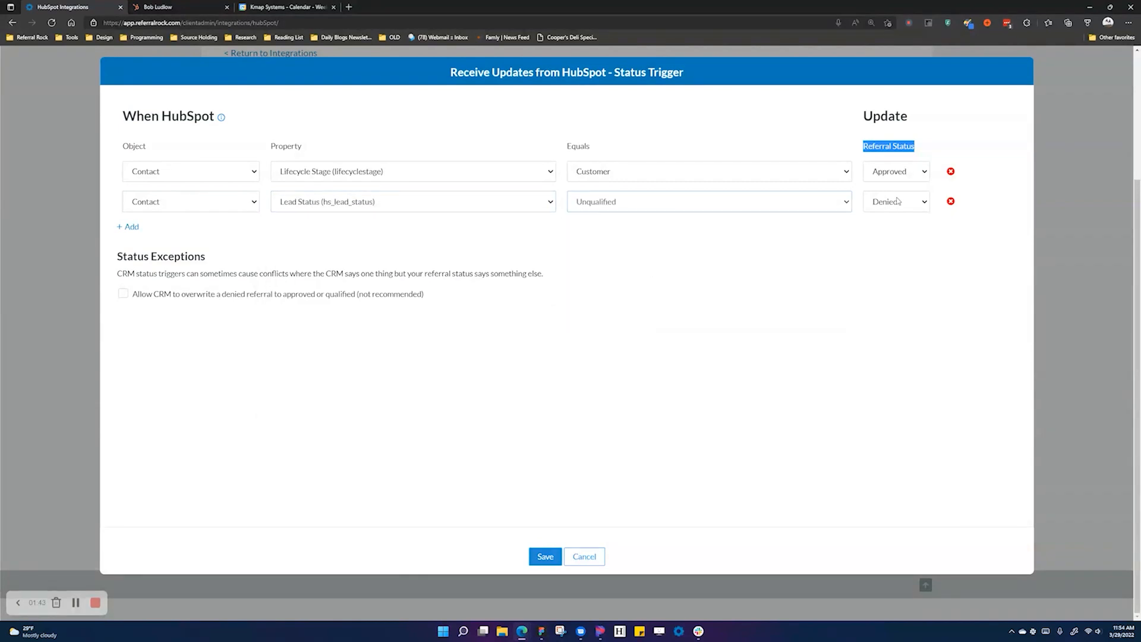
- Add a third trigger, Contact Lead Status = Bad Timing → Denied, and save the triggers
{"action": "left_click", "coordinate": [131, 227]}
{"action": "left_click", "coordinate": [175, 231]}
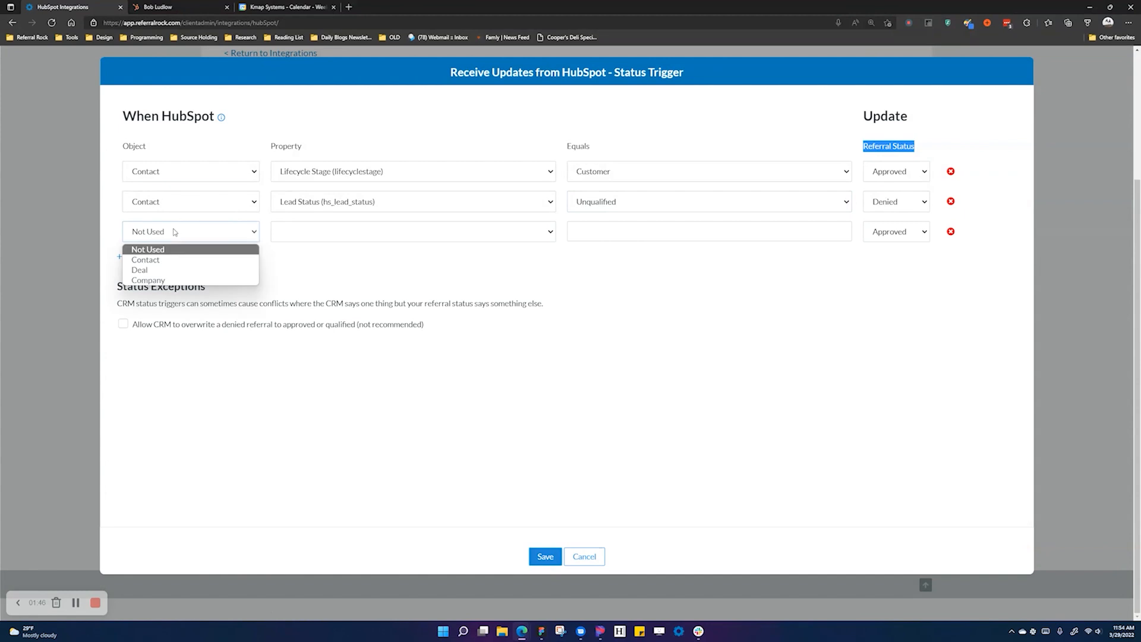
{"action": "left_click", "coordinate": [164, 260]}
{"action": "left_click", "coordinate": [344, 235]}
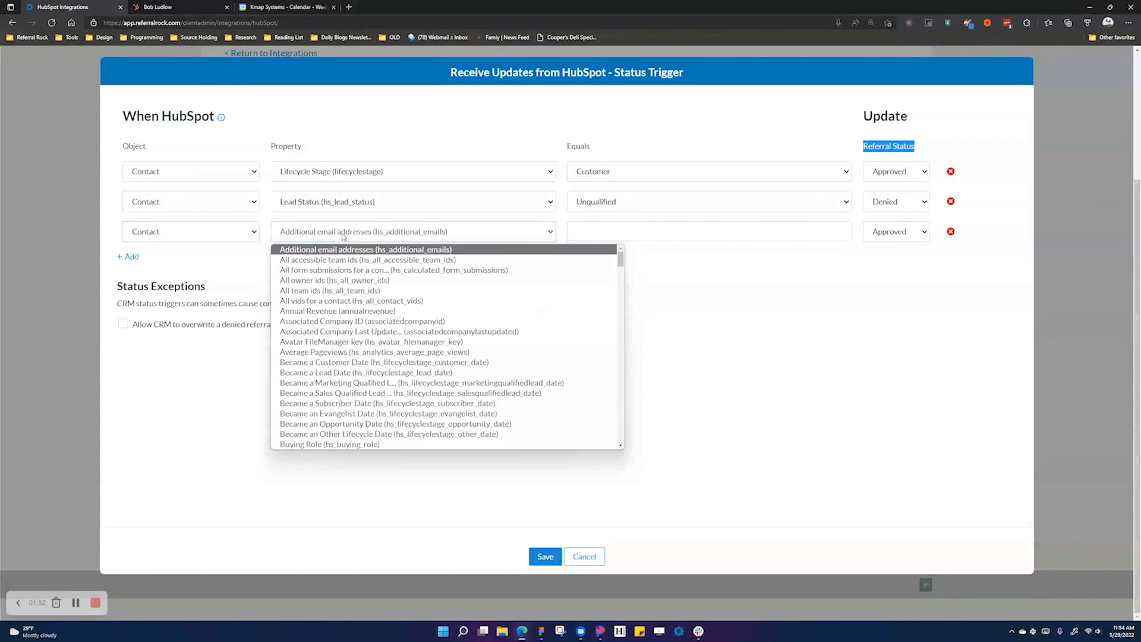
{"action": "type", "text": "lead"}
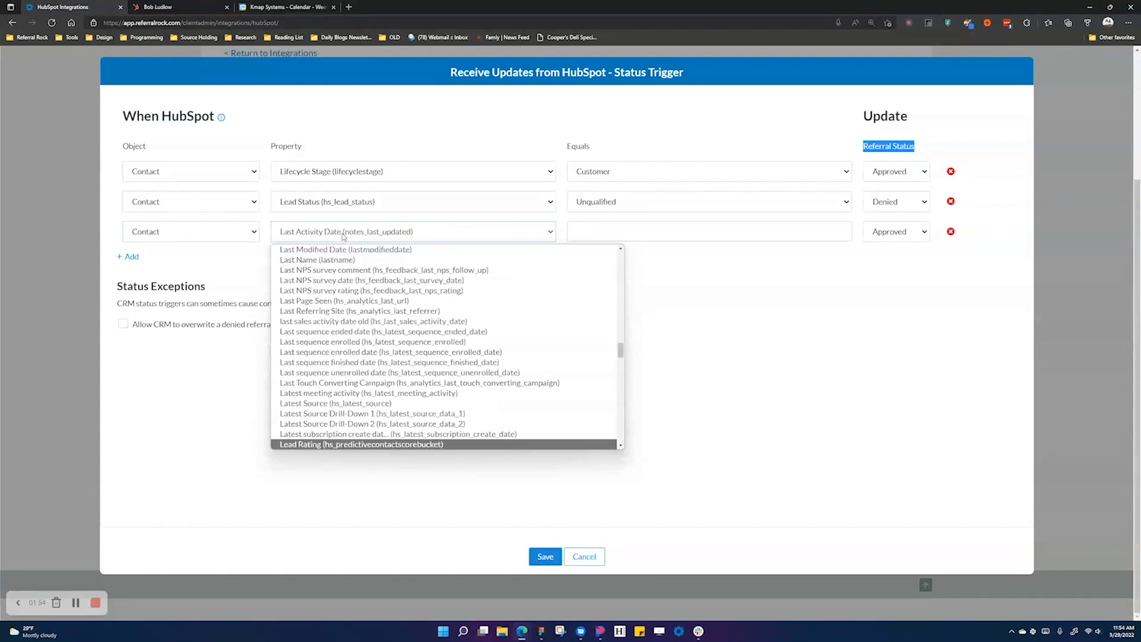
{"action": "scroll", "coordinate": [357, 386], "scroll_direction": "down", "scroll_amount": 2}
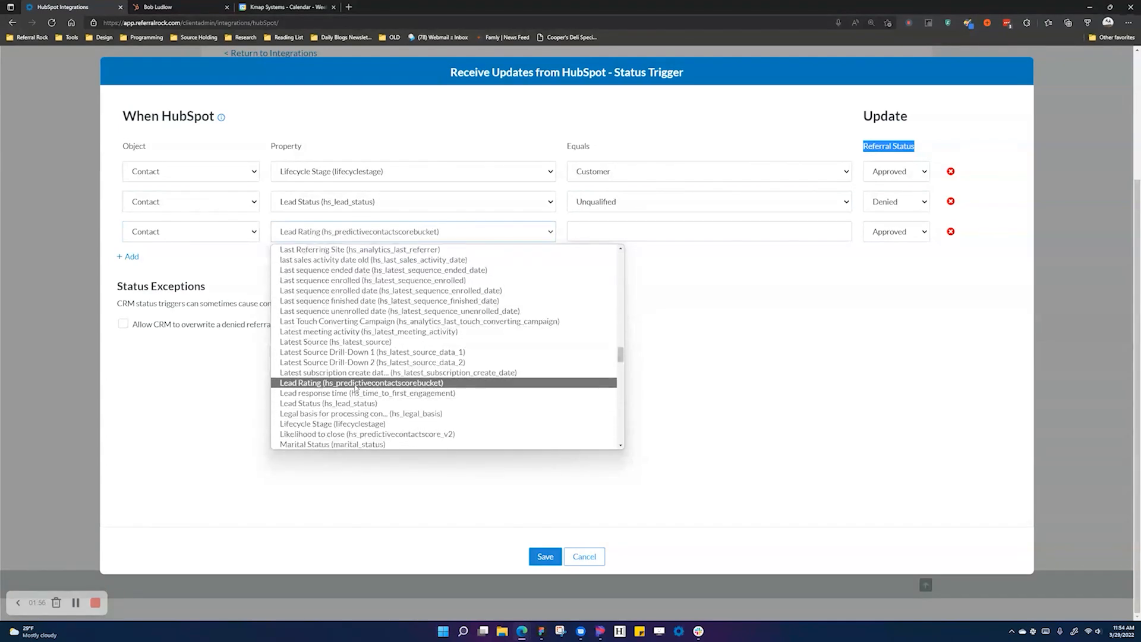
{"action": "left_click", "coordinate": [350, 403]}
{"action": "left_click", "coordinate": [631, 231]}
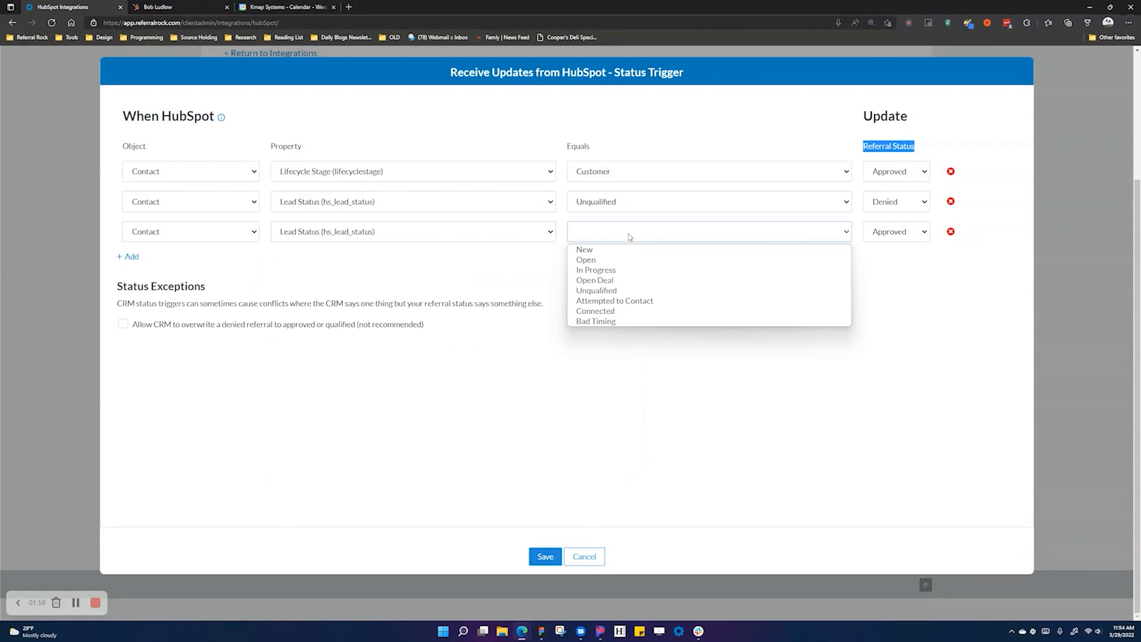
{"action": "left_click", "coordinate": [629, 321]}
{"action": "left_click", "coordinate": [879, 235]}
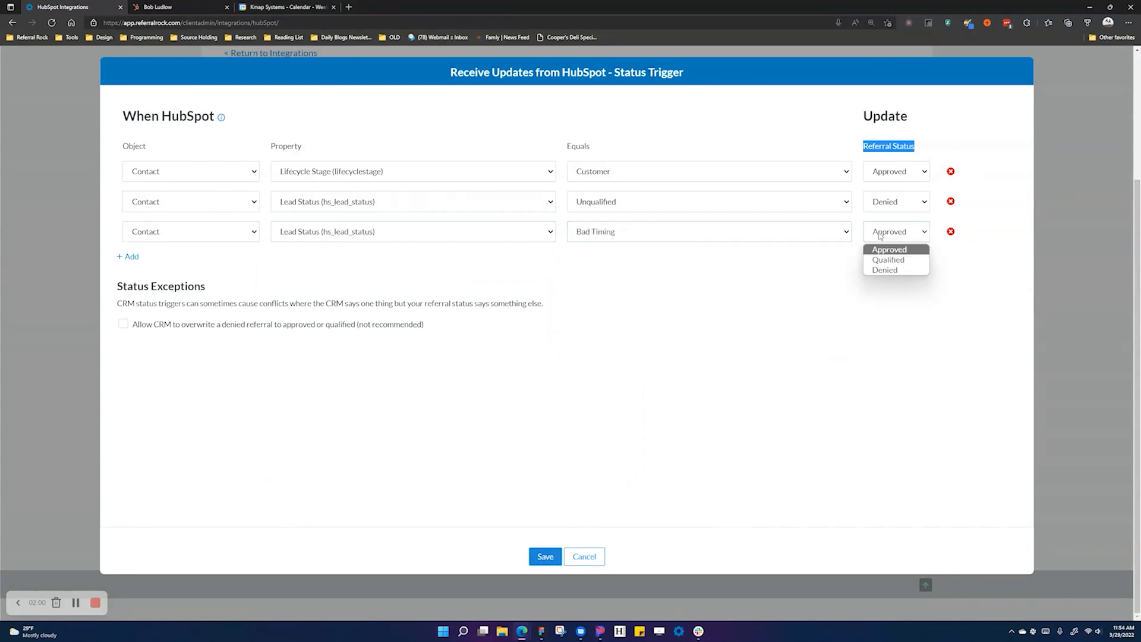
{"action": "left_click", "coordinate": [886, 267]}
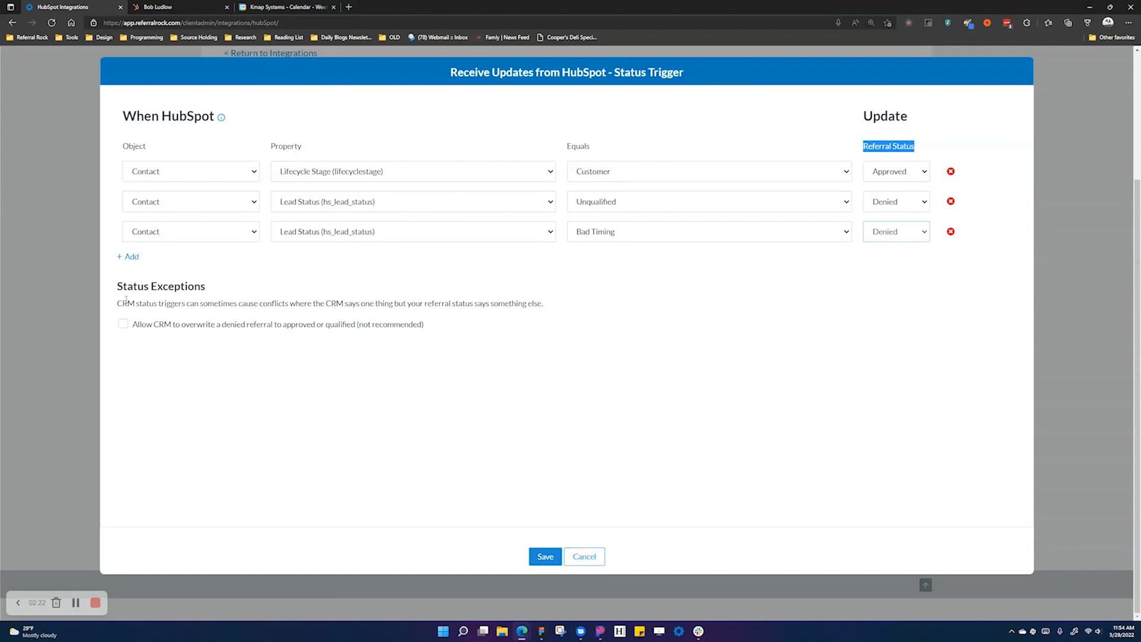
{"action": "left_click", "coordinate": [545, 557]}
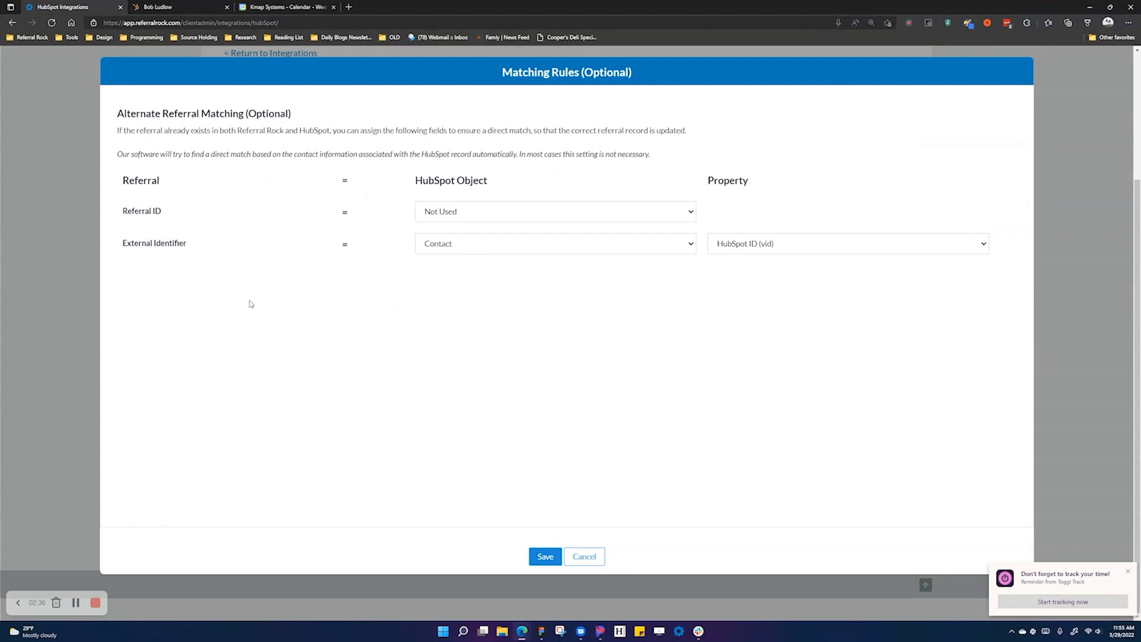
- Browse the Contact properties for External Identifier, then set its HubSpot Object to Not Used
{"action": "left_click", "coordinate": [734, 249]}
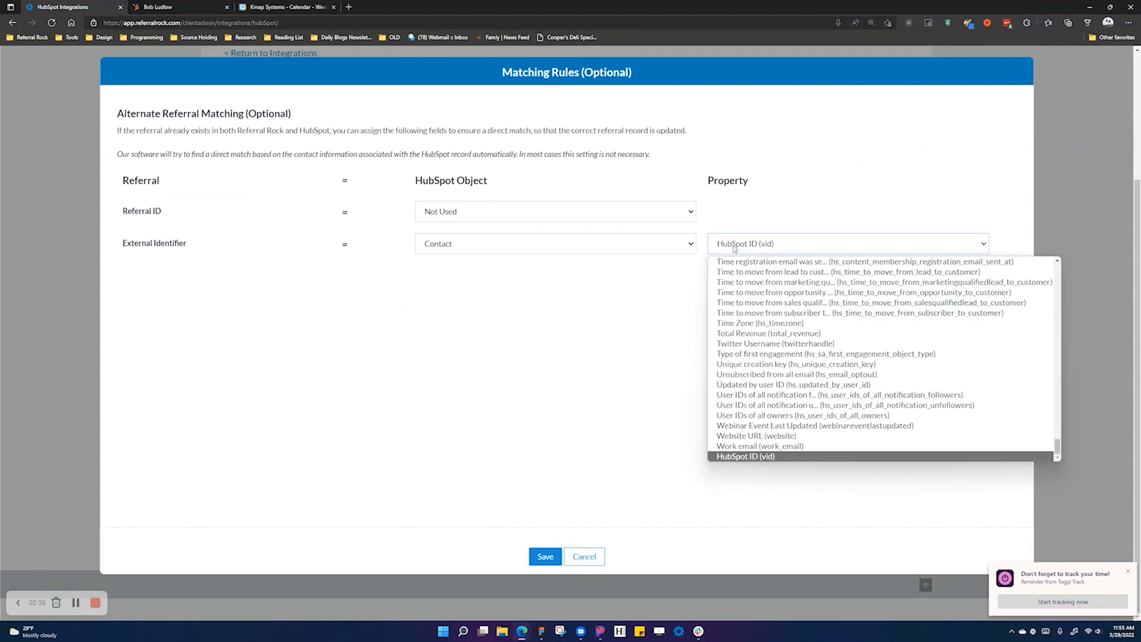
{"action": "left_click", "coordinate": [563, 244]}
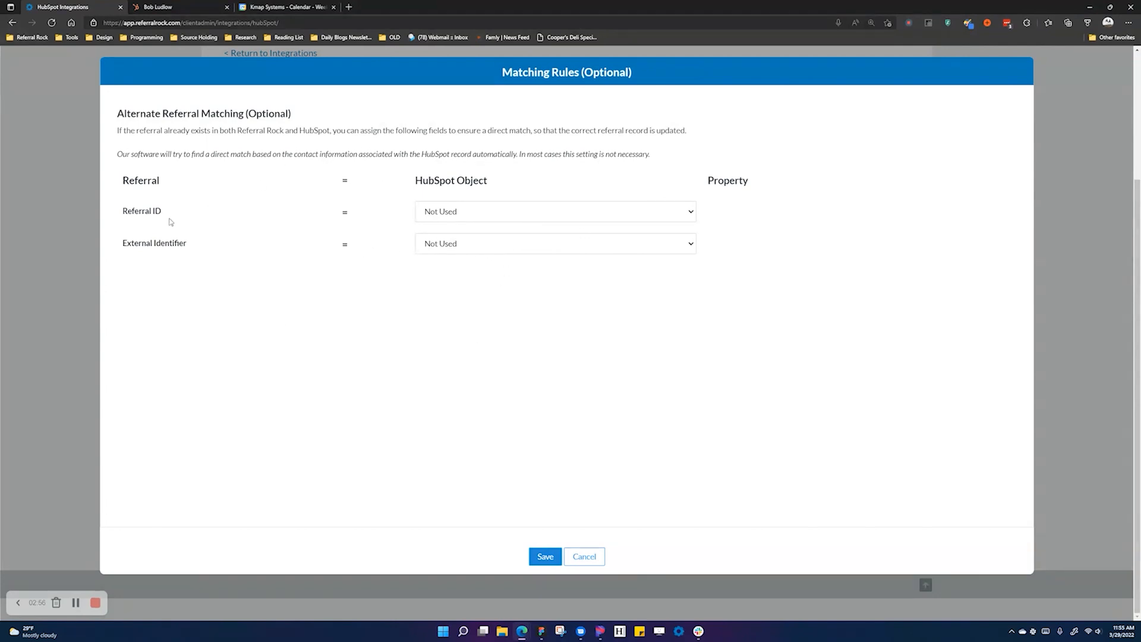
{"action": "left_click", "coordinate": [447, 252]}
{"action": "left_click", "coordinate": [437, 272]}
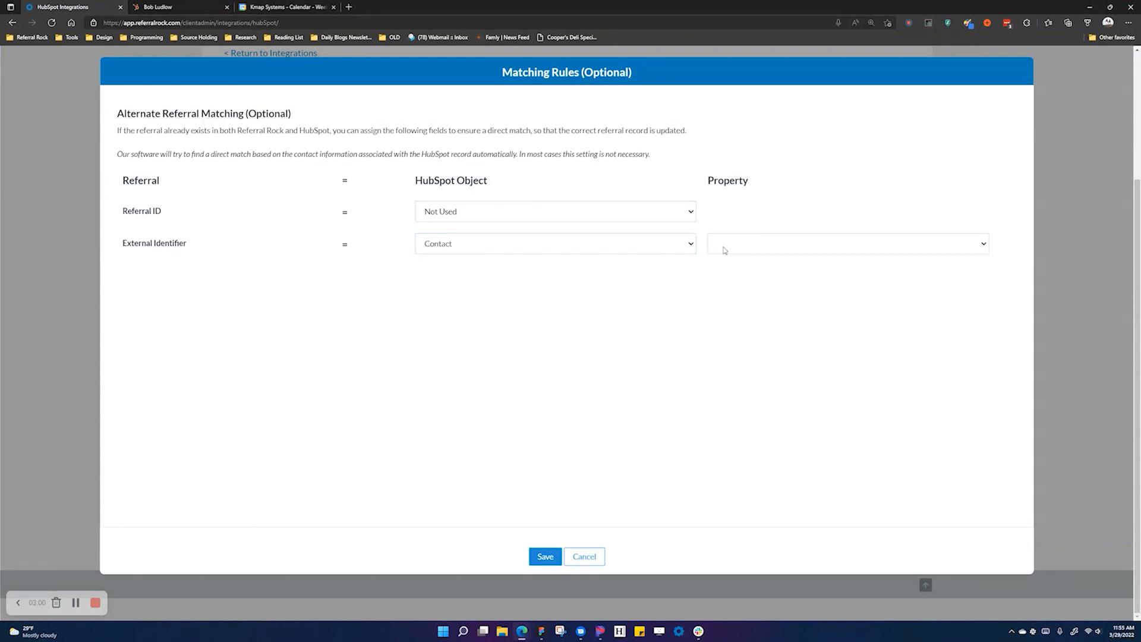
{"action": "left_click", "coordinate": [722, 249]}
{"action": "key", "text": "i"}
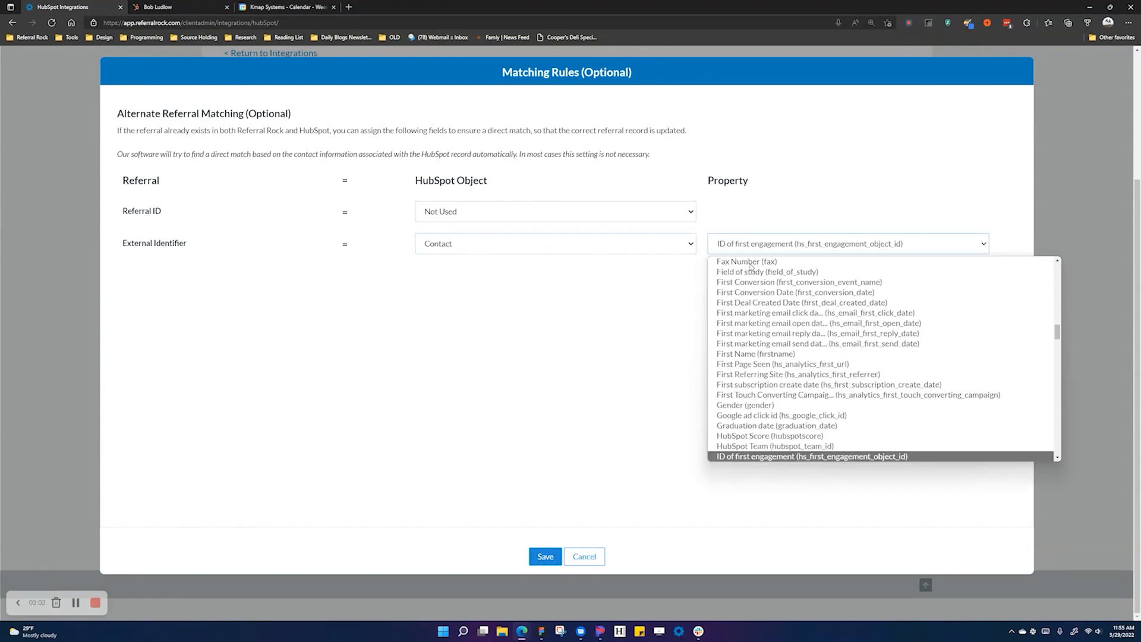
{"action": "scroll", "coordinate": [790, 386], "scroll_direction": "down", "scroll_amount": 1}
{"action": "scroll", "coordinate": [805, 428], "scroll_direction": "down", "scroll_amount": 1}
{"action": "scroll", "coordinate": [805, 428], "scroll_direction": "down", "scroll_amount": 1}
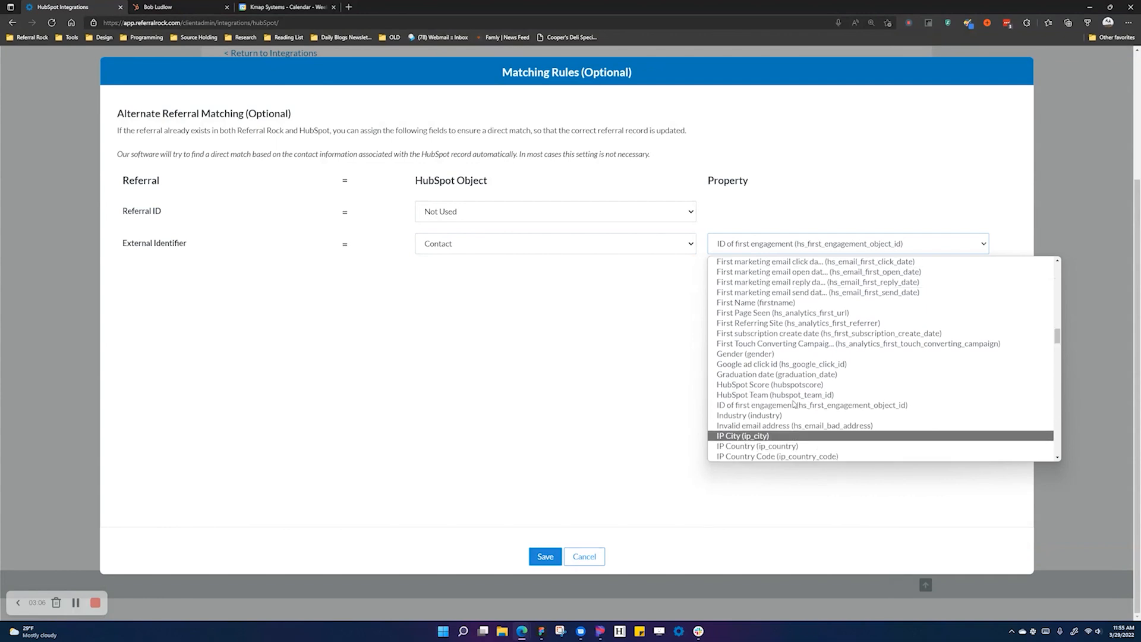
{"action": "left_click", "coordinate": [673, 392]}
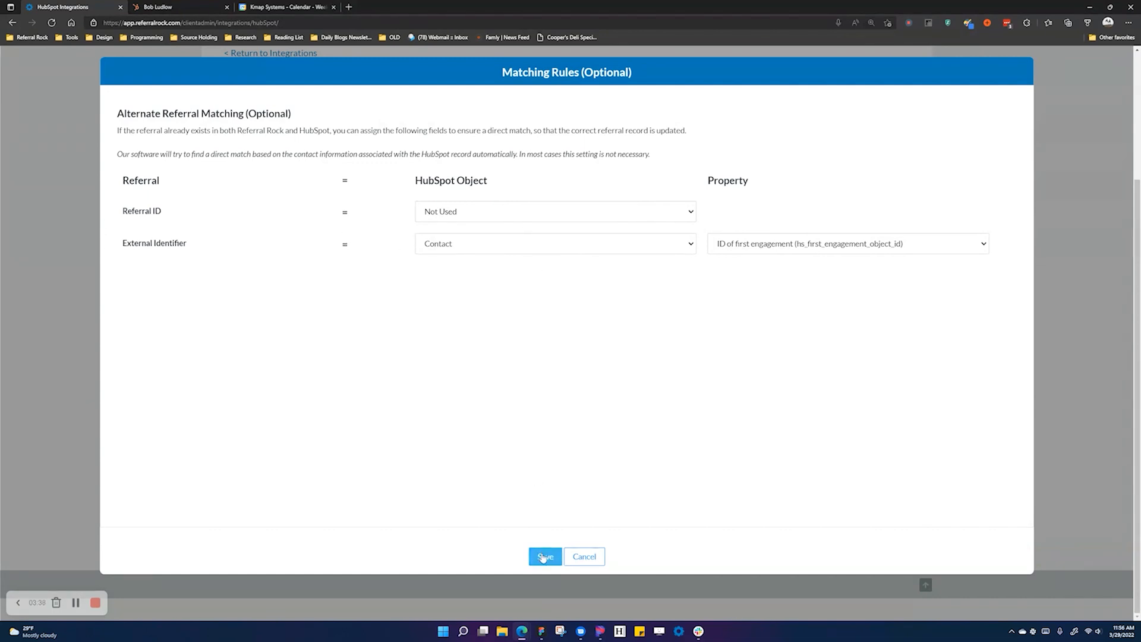
{"action": "left_click", "coordinate": [561, 240]}
{"action": "left_click", "coordinate": [527, 262]}
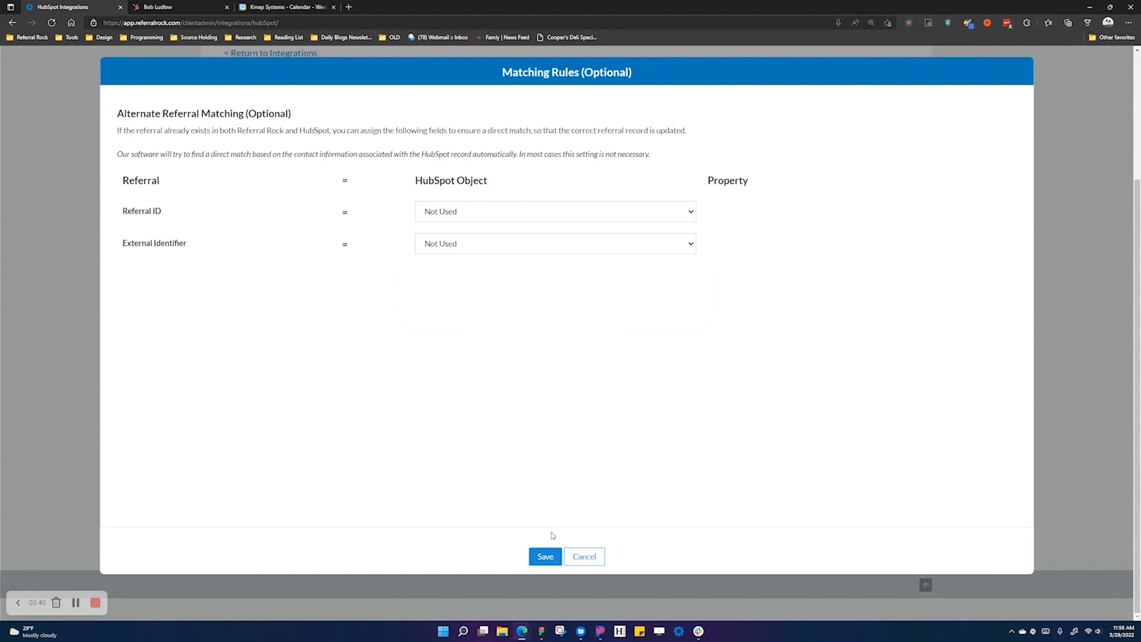
- Save the matching rules, then save the Business Name → Company name and Amount → Deal amount mappings
{"action": "left_click", "coordinate": [544, 559]}
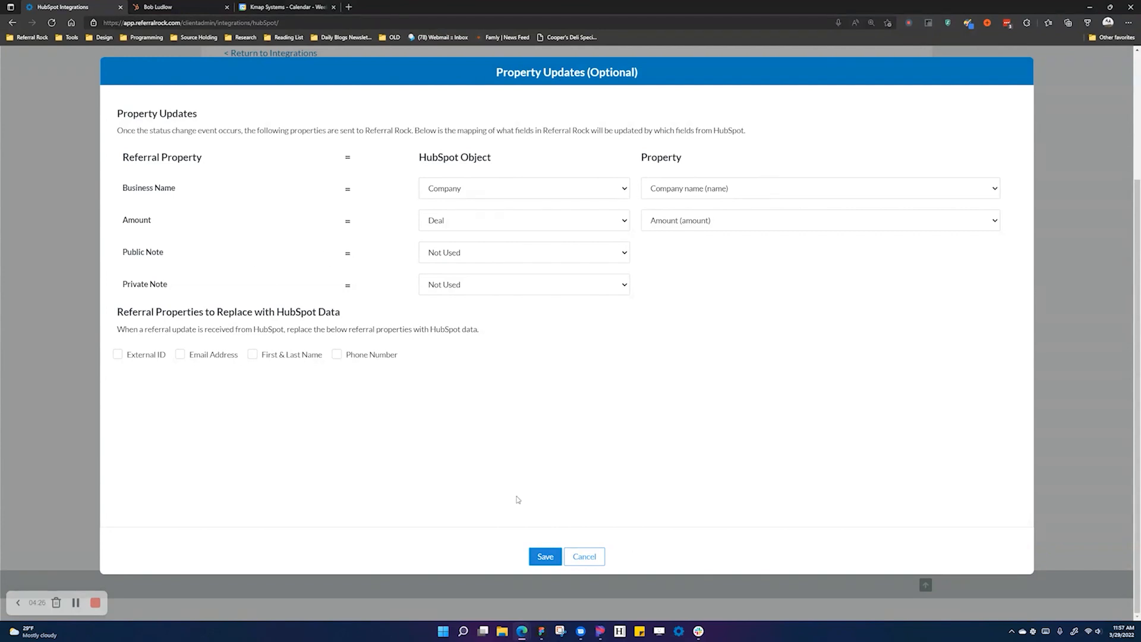
{"action": "left_click", "coordinate": [551, 559]}
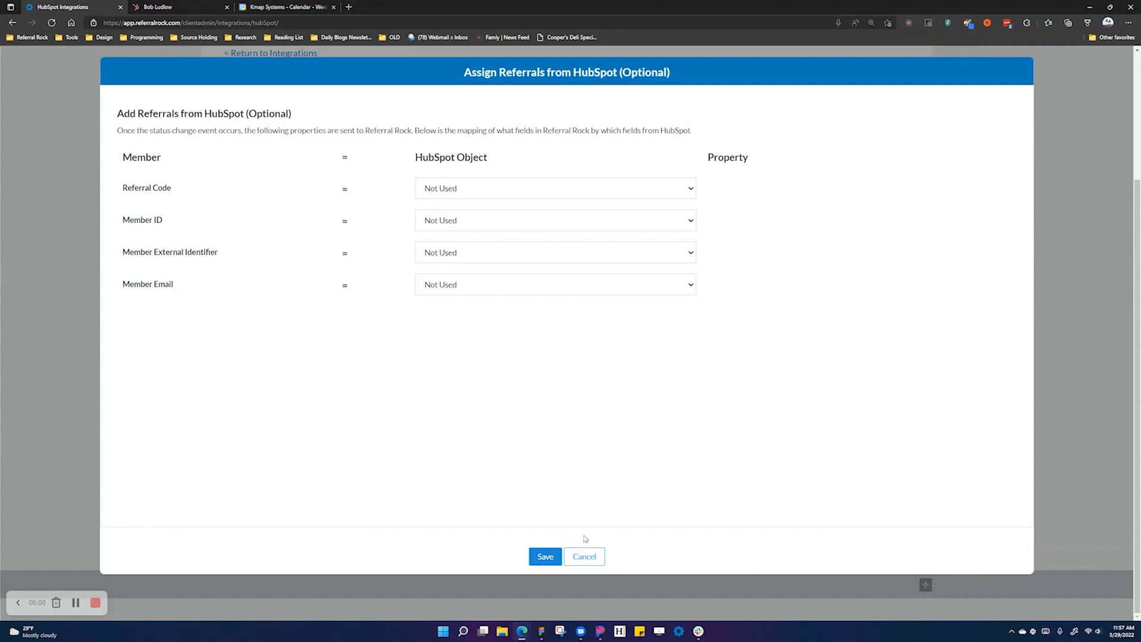
- Save the Assign Referrals from HubSpot step with all identifiers left Not Used
{"action": "left_click", "coordinate": [544, 558]}
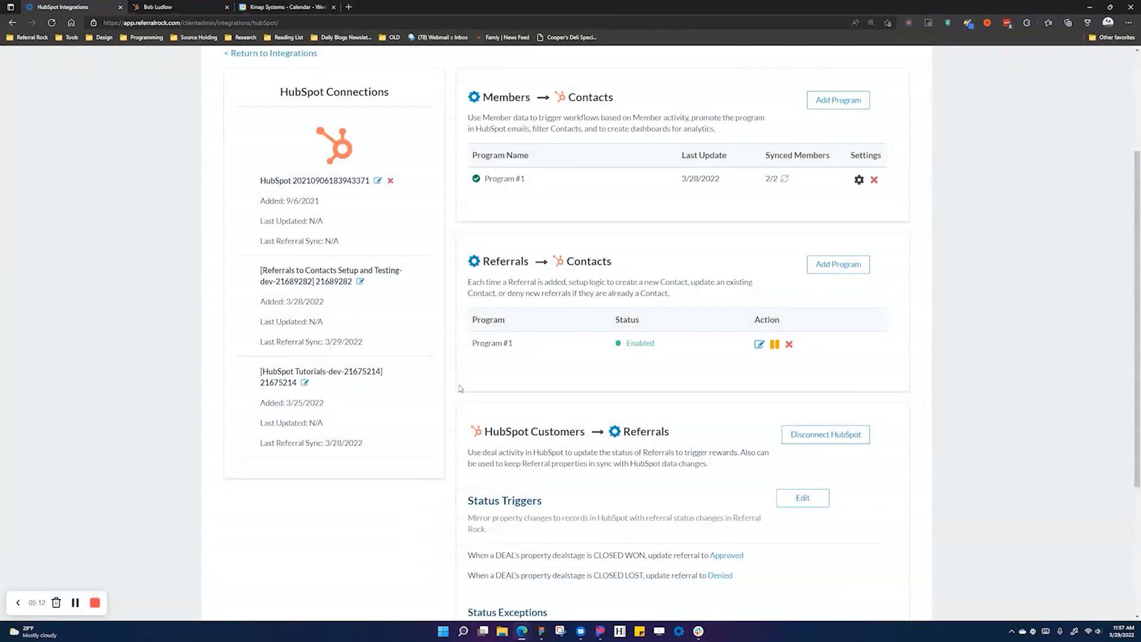
- Review the referred contact's full property list in HubSpot
{"action": "left_click", "coordinate": [180, 5]}
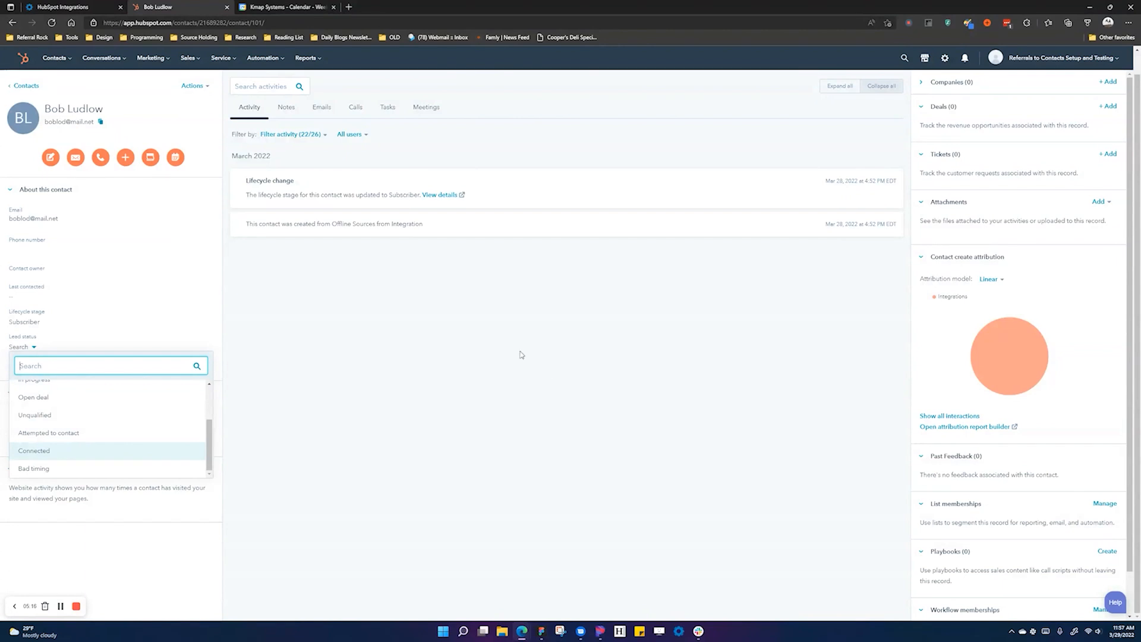
{"action": "left_click", "coordinate": [23, 202]}
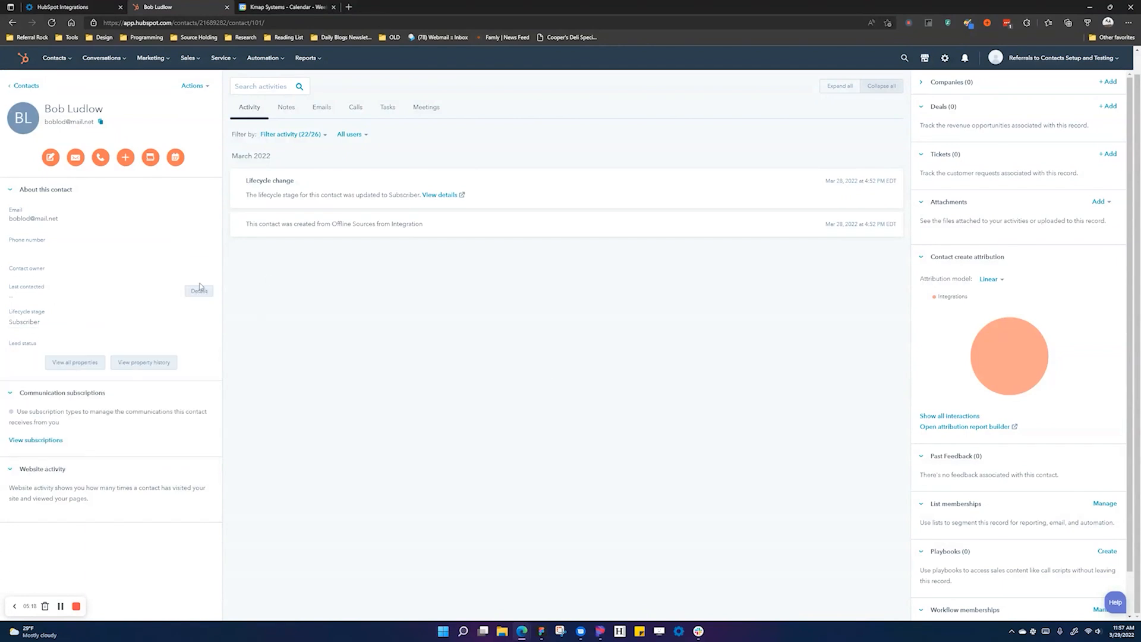
{"action": "left_click", "coordinate": [83, 364]}
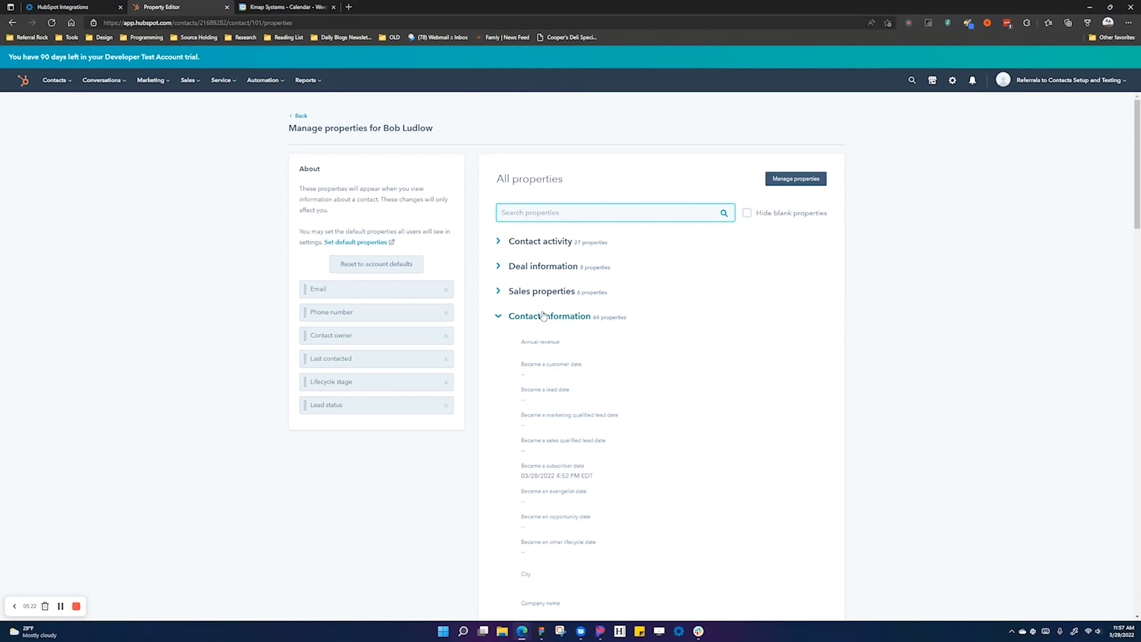
{"action": "scroll", "coordinate": [632, 454], "scroll_direction": "down", "scroll_amount": 10}
{"action": "scroll", "coordinate": [632, 453], "scroll_direction": "down", "scroll_amount": 6}
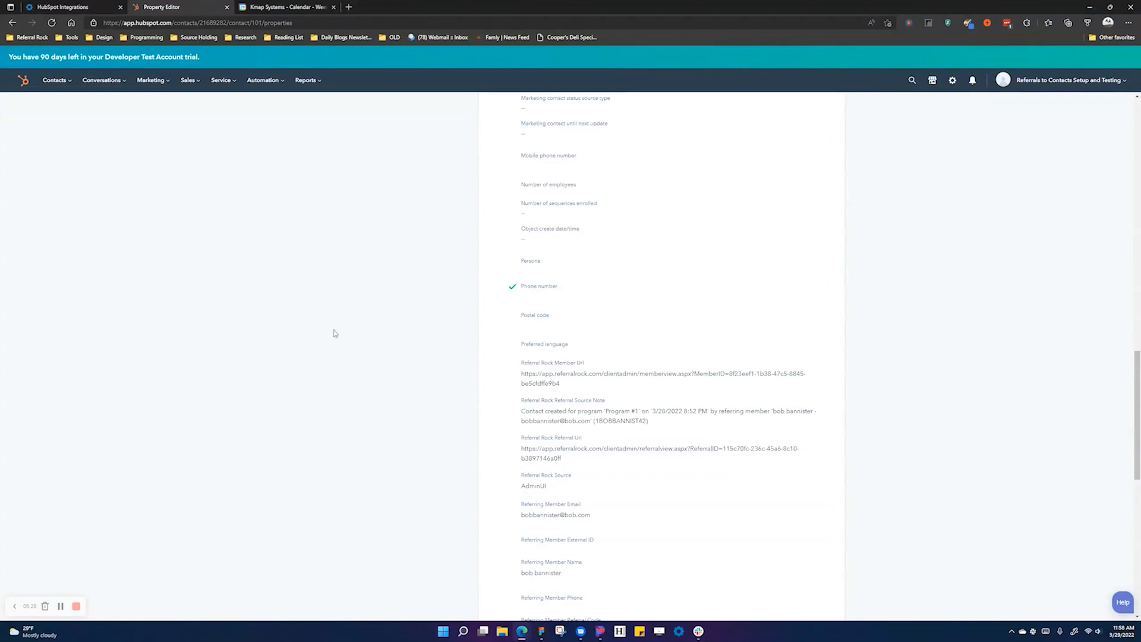
{"action": "key", "text": "alt+Left"}
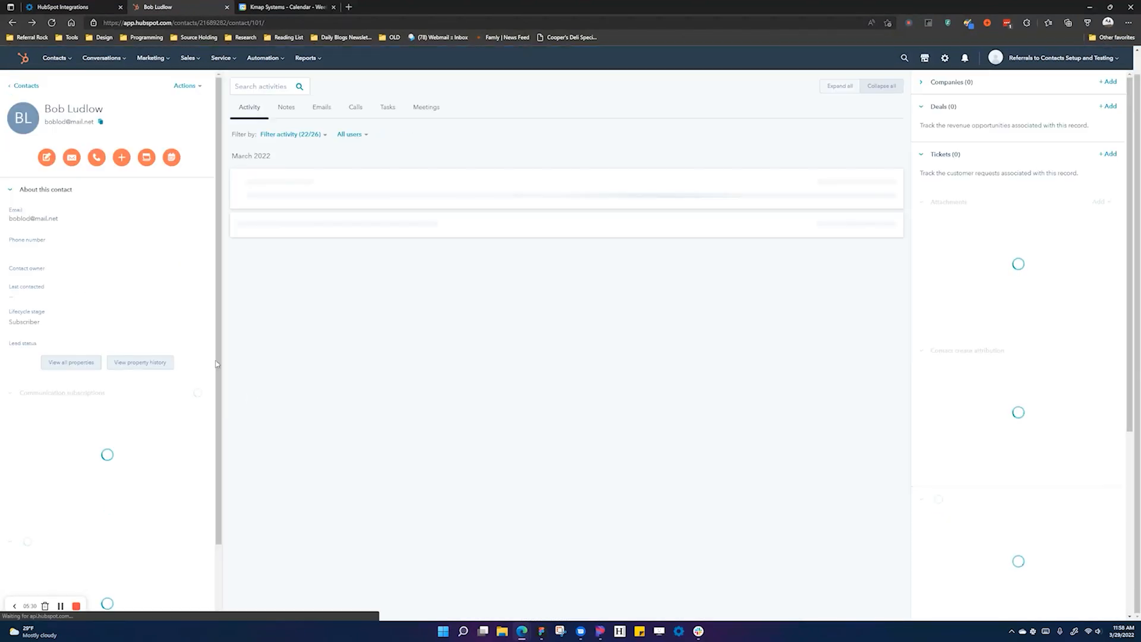
- Change the contact's lifecycle stage from Subscriber to Customer
{"action": "left_click", "coordinate": [30, 322]}
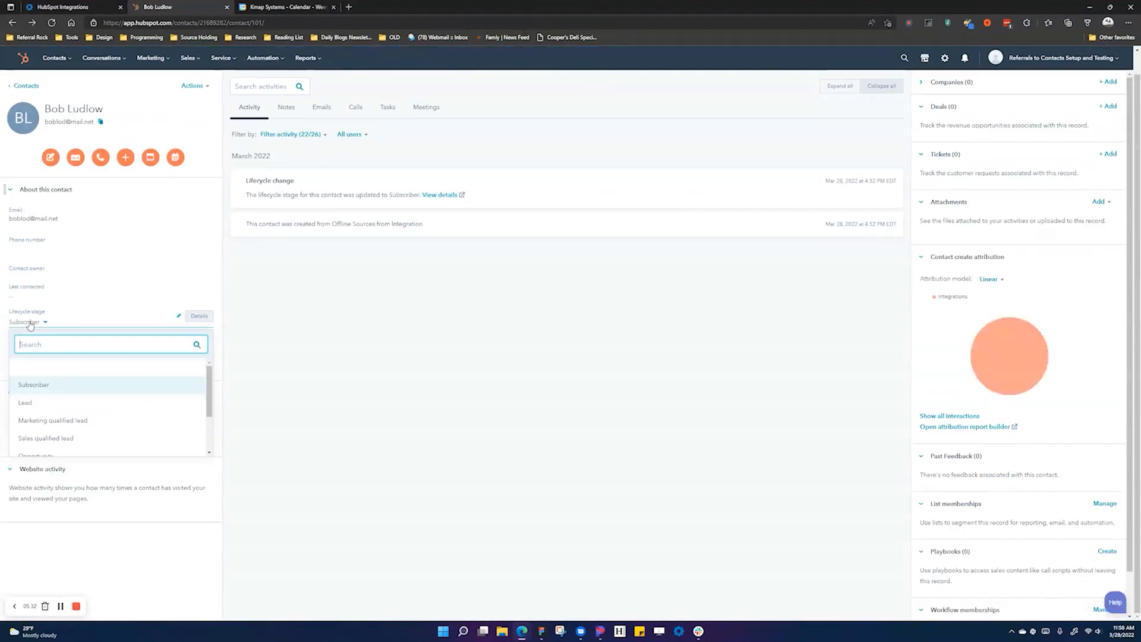
{"action": "scroll", "coordinate": [95, 416], "scroll_direction": "up", "scroll_amount": 1}
{"action": "scroll", "coordinate": [78, 415], "scroll_direction": "down", "scroll_amount": 3}
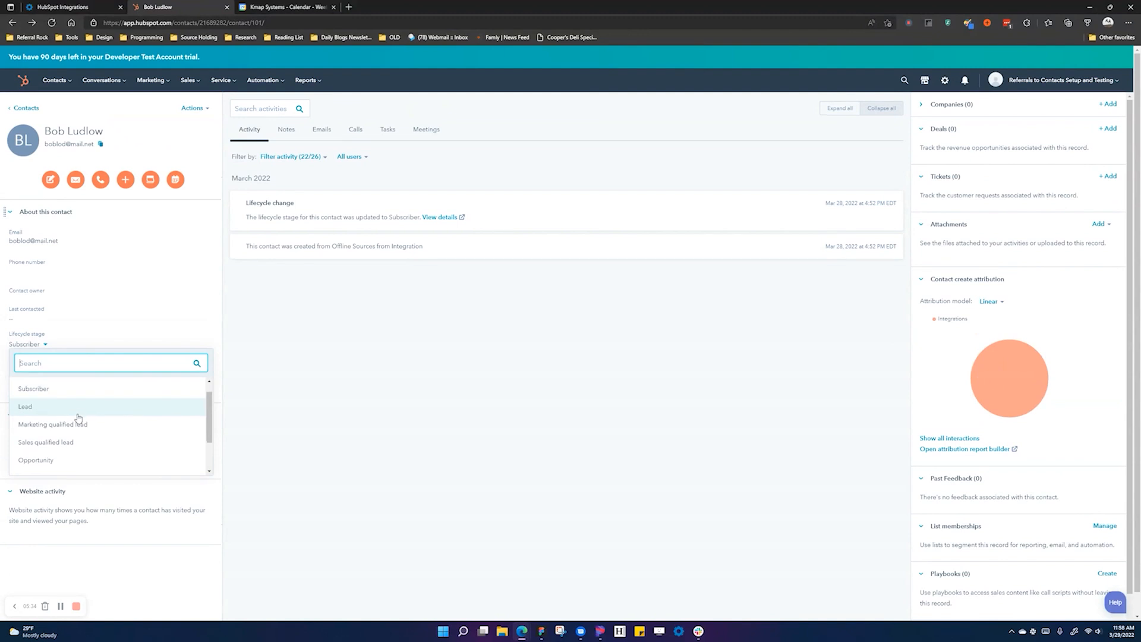
{"action": "scroll", "coordinate": [71, 425], "scroll_direction": "up", "scroll_amount": 2}
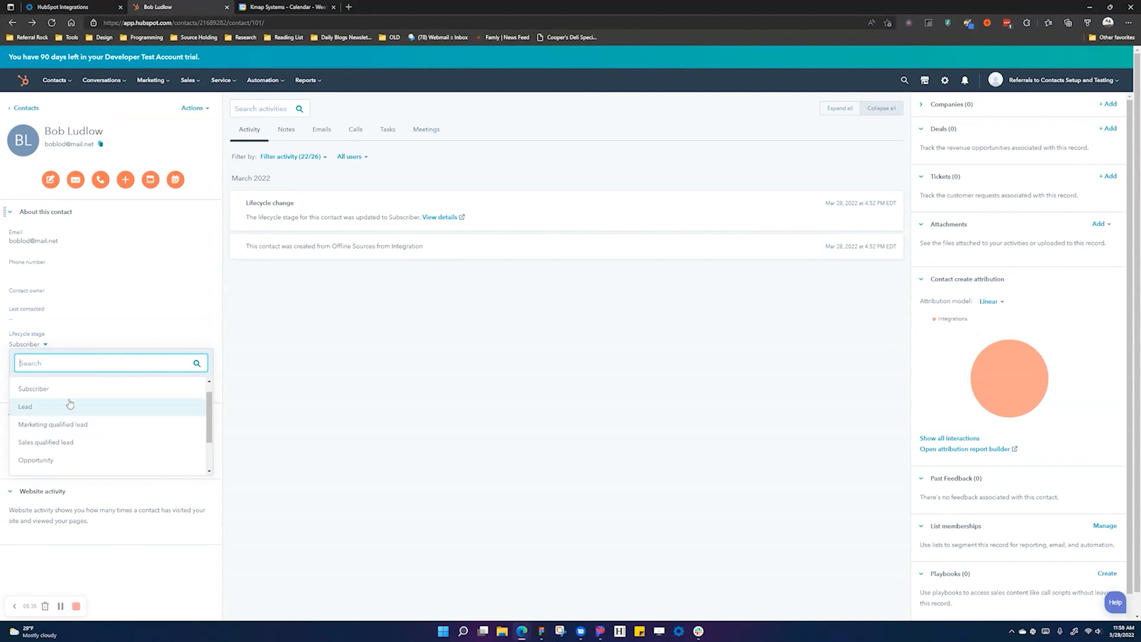
{"action": "left_click", "coordinate": [102, 398]}
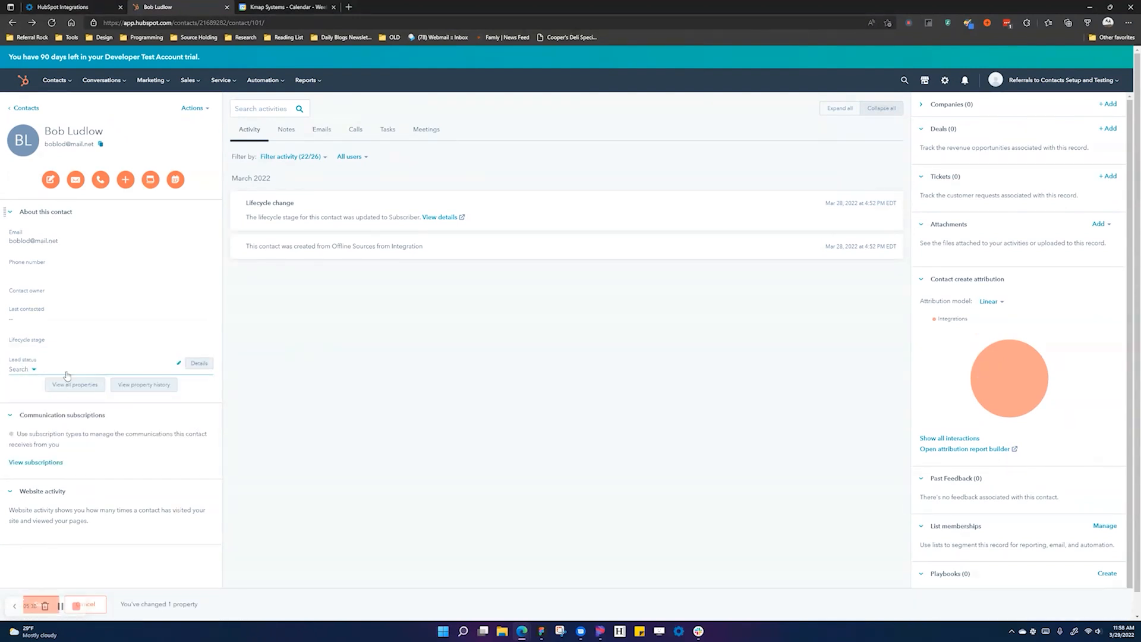
{"action": "left_click", "coordinate": [26, 370]}
{"action": "scroll", "coordinate": [30, 381], "scroll_direction": "down", "scroll_amount": 1}
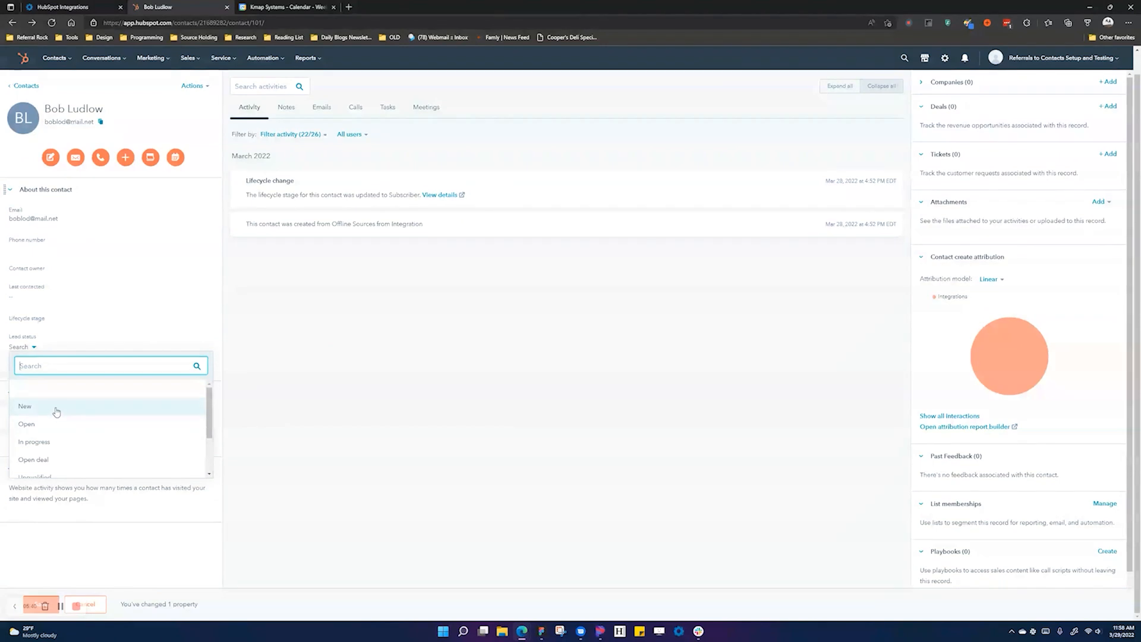
{"action": "left_click", "coordinate": [62, 327]}
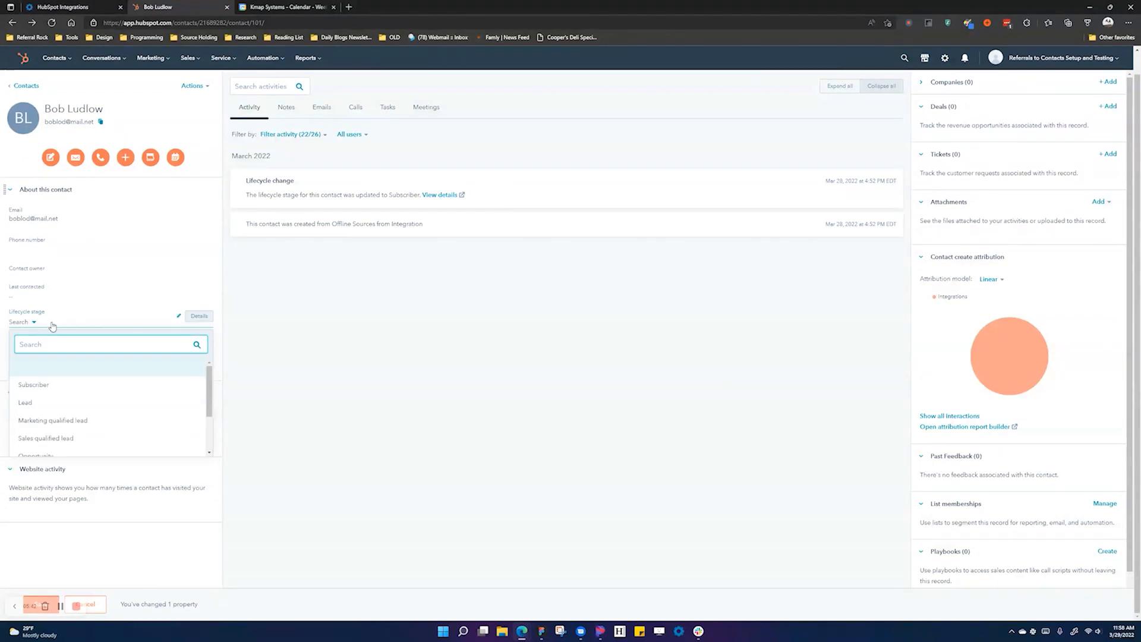
{"action": "left_click", "coordinate": [37, 423]}
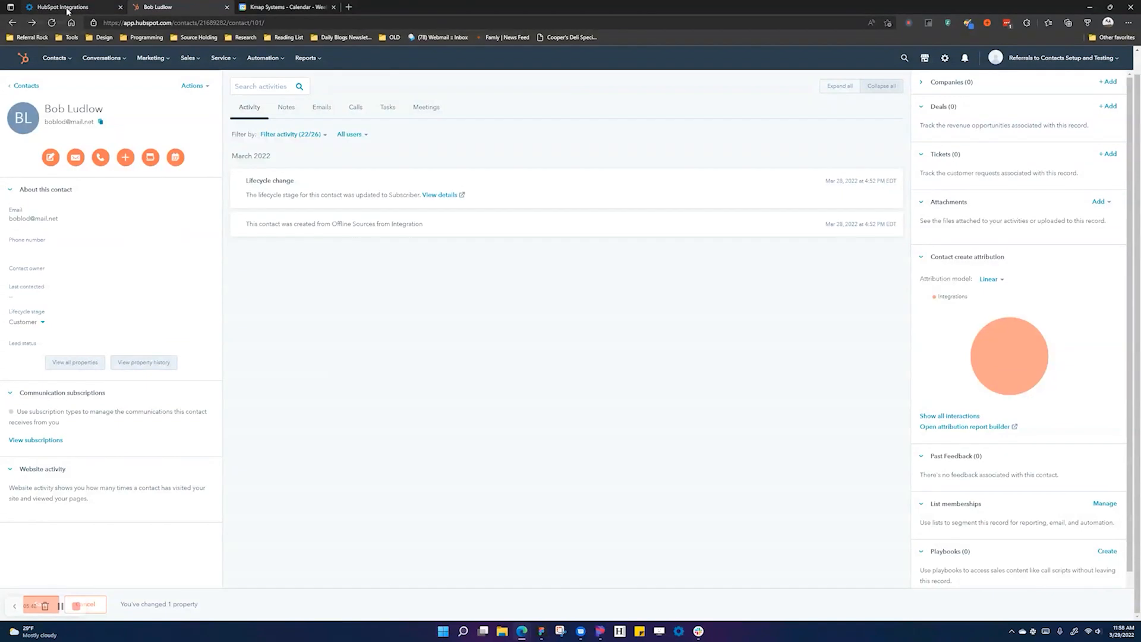
{"action": "left_click", "coordinate": [67, 8]}
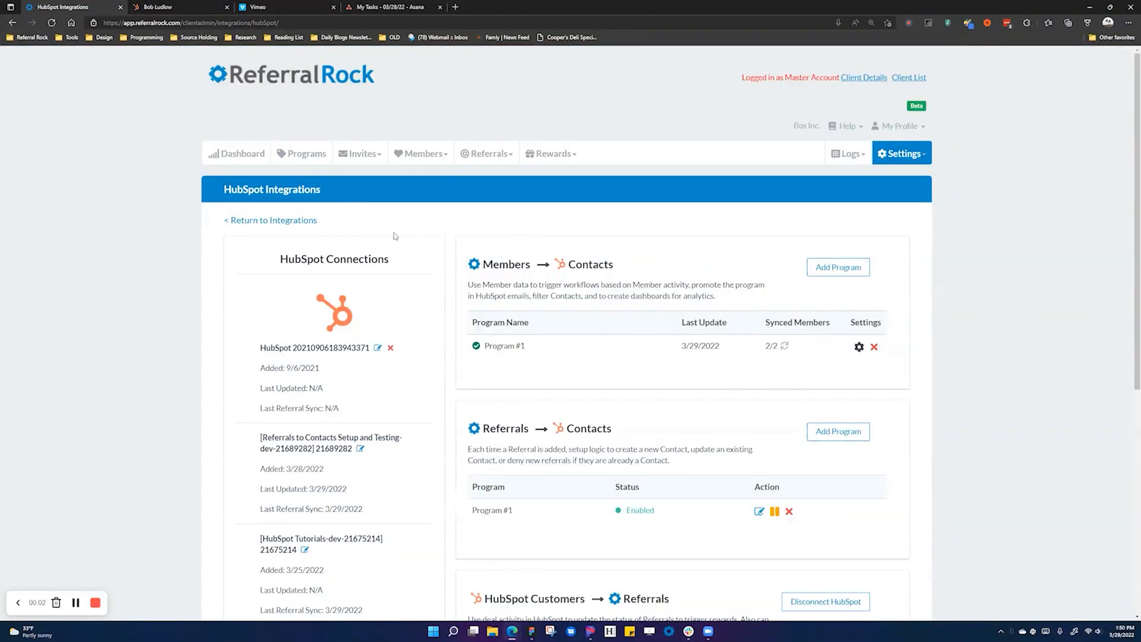
- Open the contact's referral from Referrals > List to see it Approved with amount 23 on 3/29/2022
{"action": "left_click", "coordinate": [492, 154]}
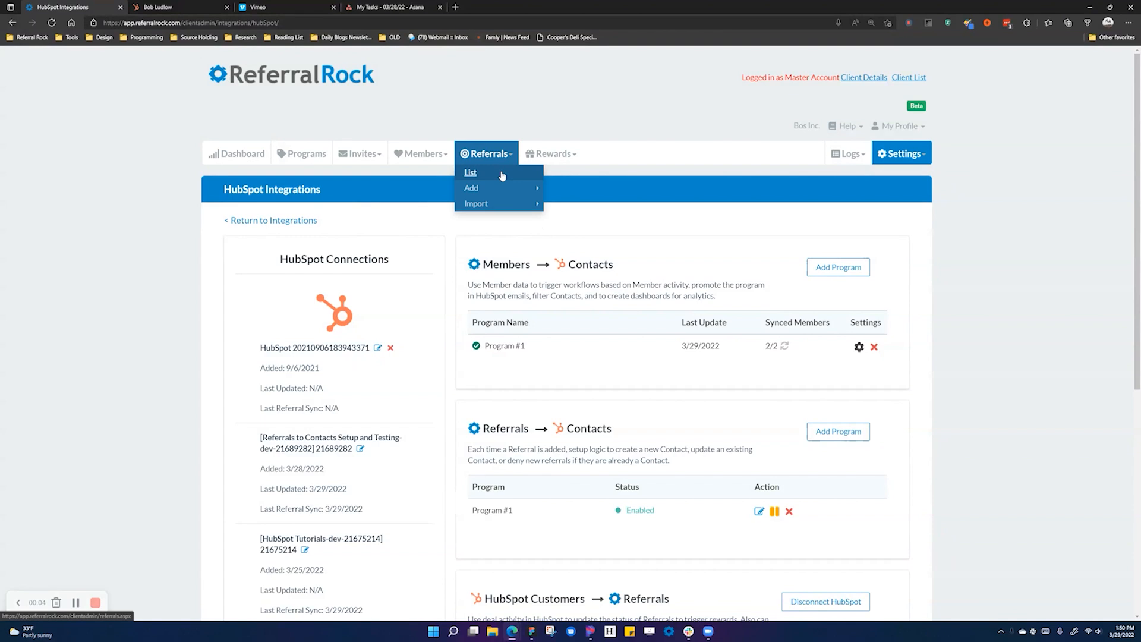
{"action": "left_click", "coordinate": [500, 173]}
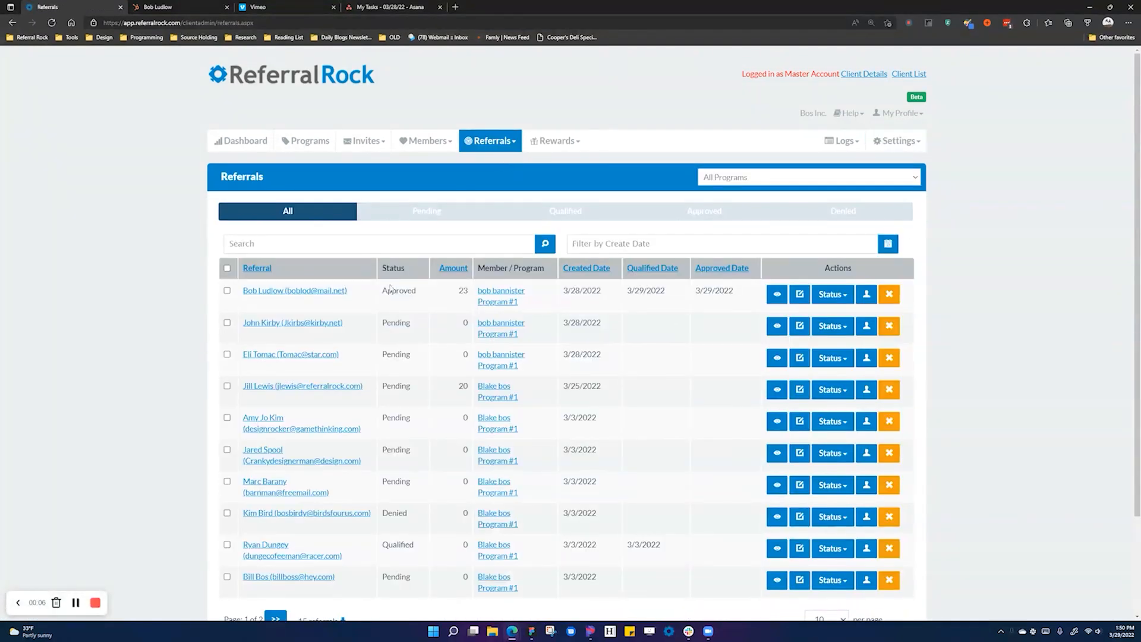
{"action": "left_click", "coordinate": [296, 291]}
{"action": "mouse_move", "coordinate": [689, 345]}
{"action": "scroll", "coordinate": [690, 343], "scroll_direction": "down", "scroll_amount": 1}
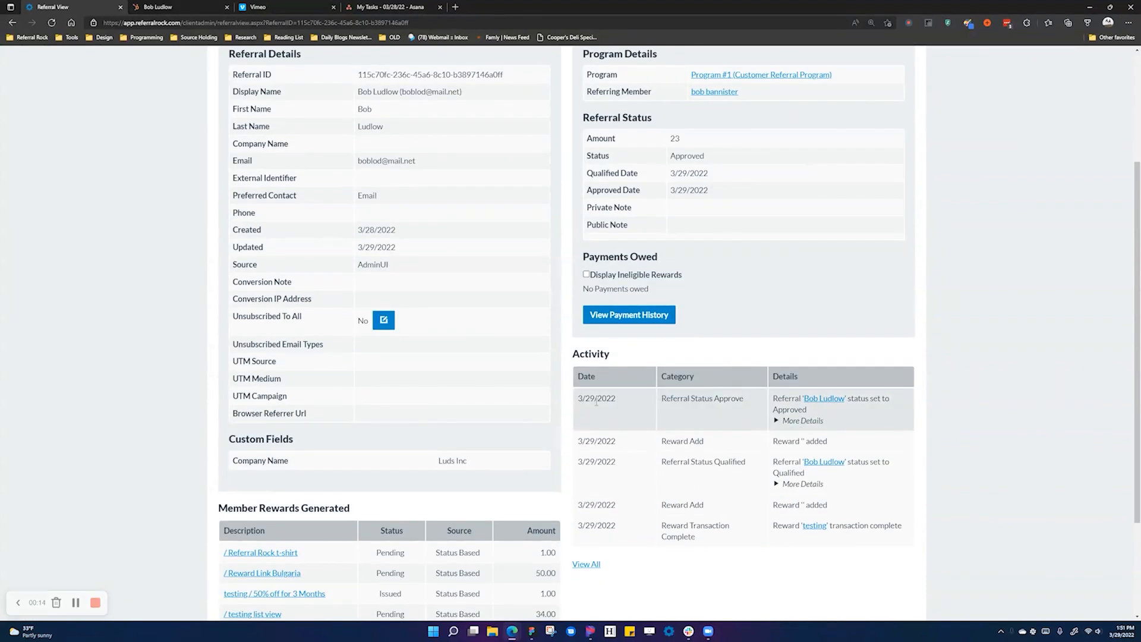
{"action": "scroll", "coordinate": [601, 415], "scroll_direction": "up", "scroll_amount": 3}
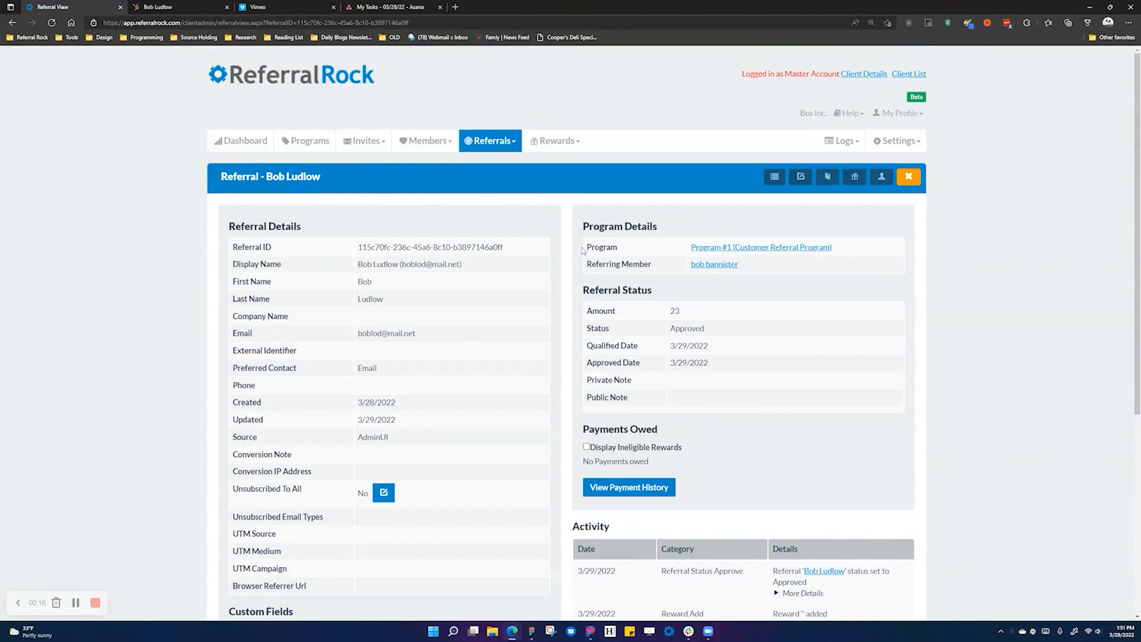
- Check the 3/29/2022 HubSpot Referral Update entry under All in the Sales Entries log
{"action": "left_click", "coordinate": [860, 148]}
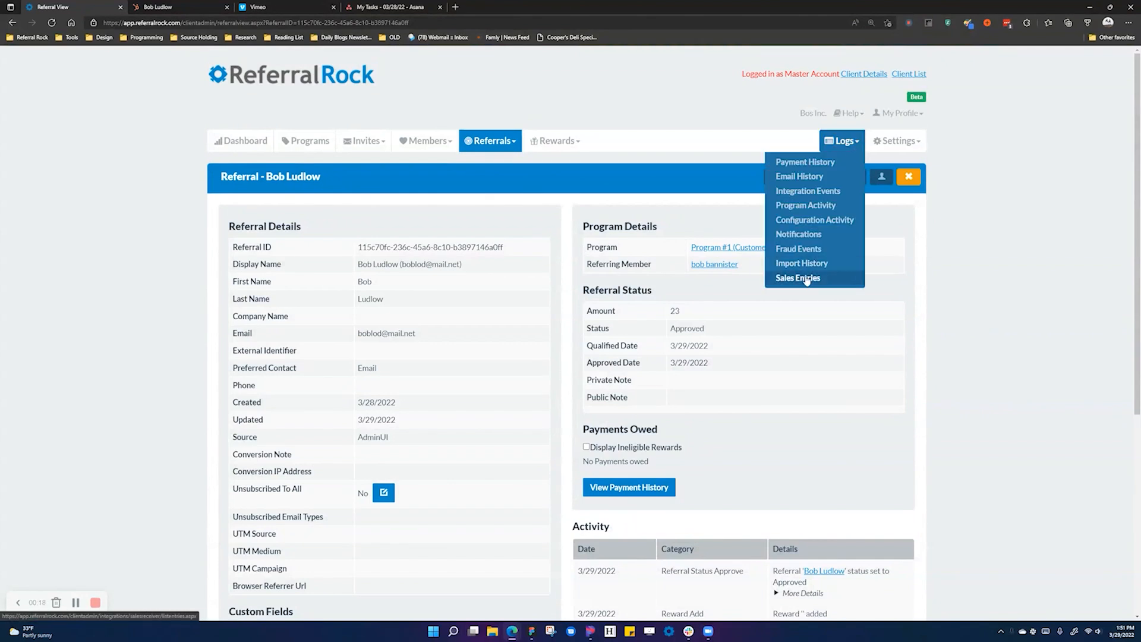
{"action": "left_click", "coordinate": [806, 280]}
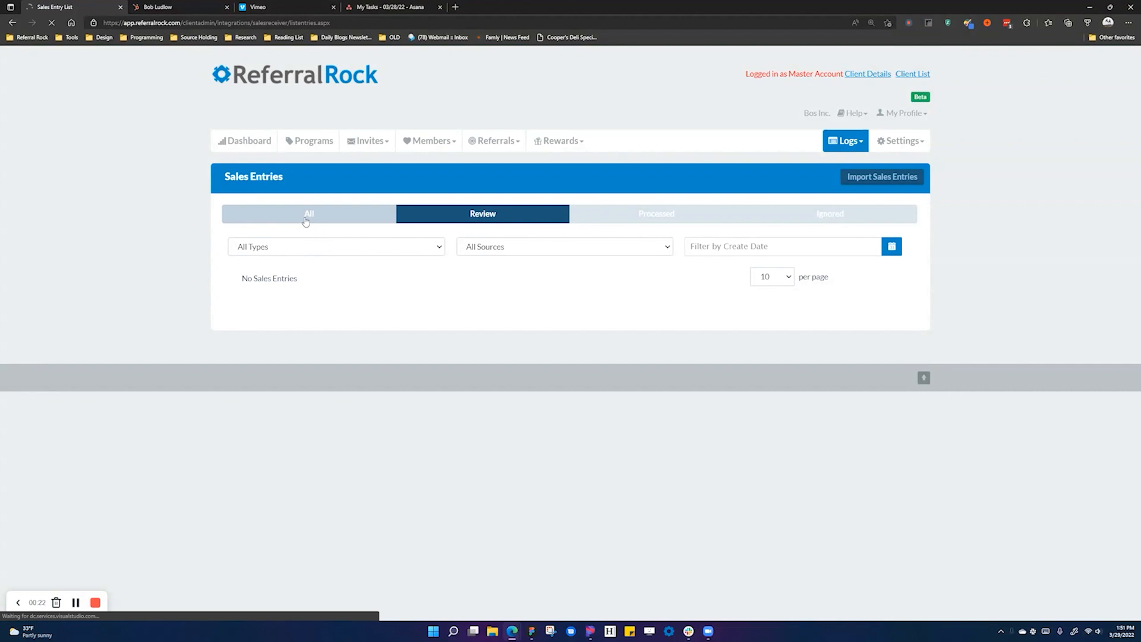
{"action": "left_click", "coordinate": [305, 220]}
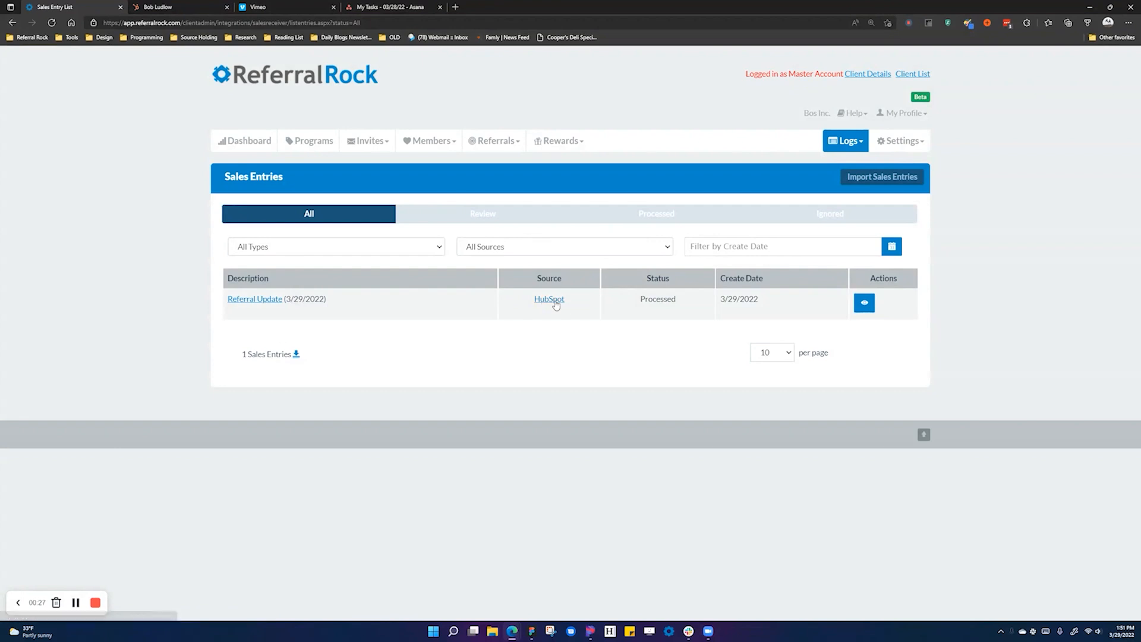
{"action": "left_click", "coordinate": [865, 303]}
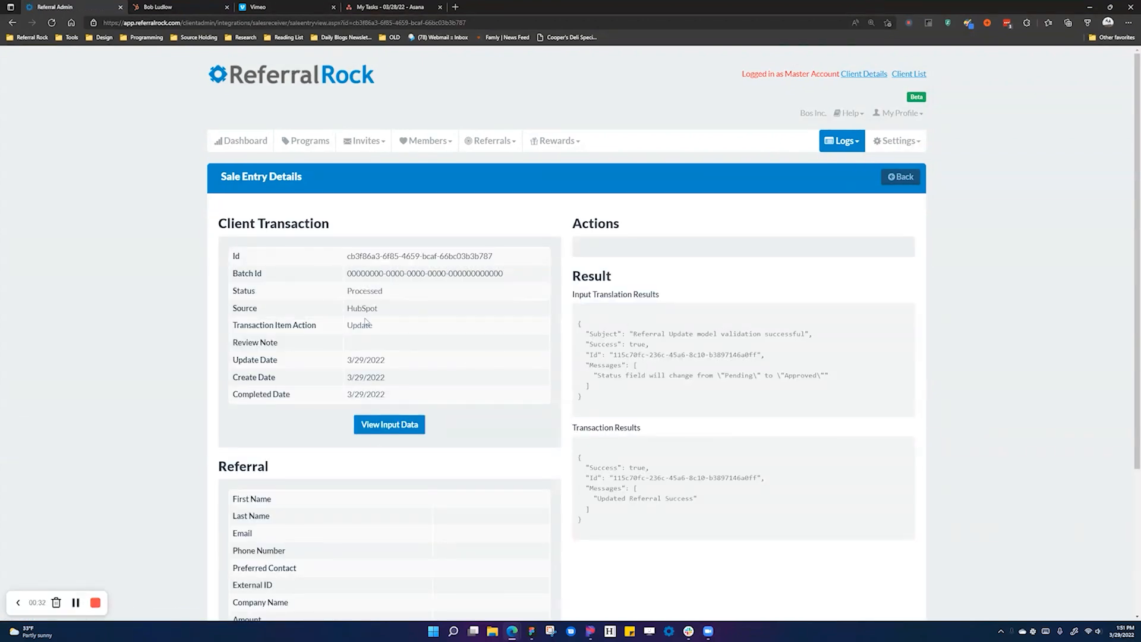
{"action": "key", "text": "alt+Left"}
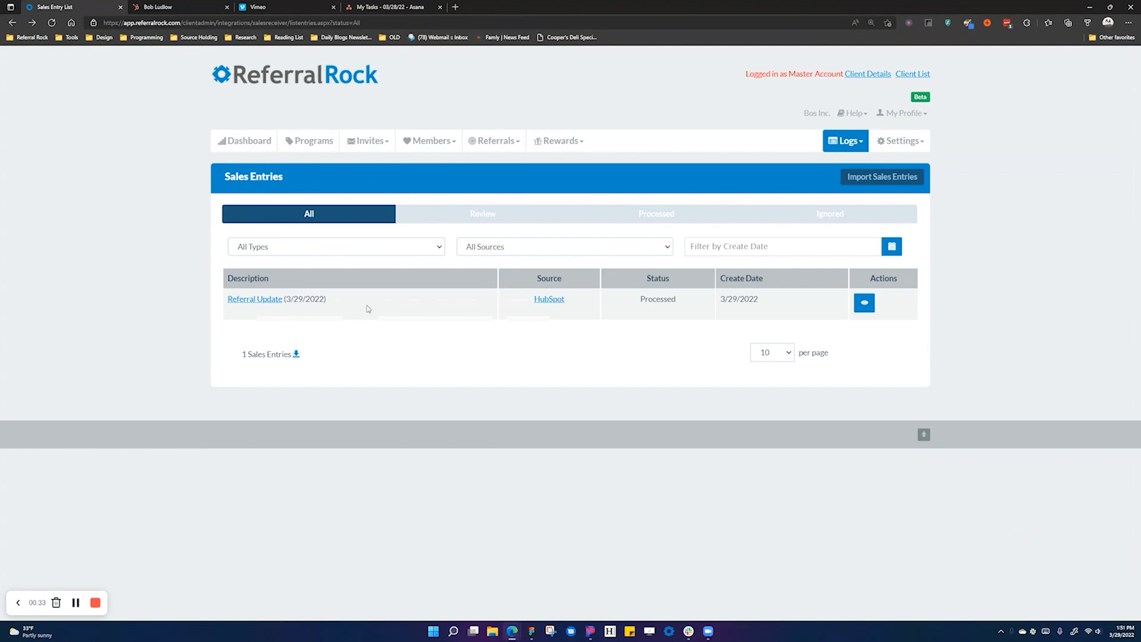
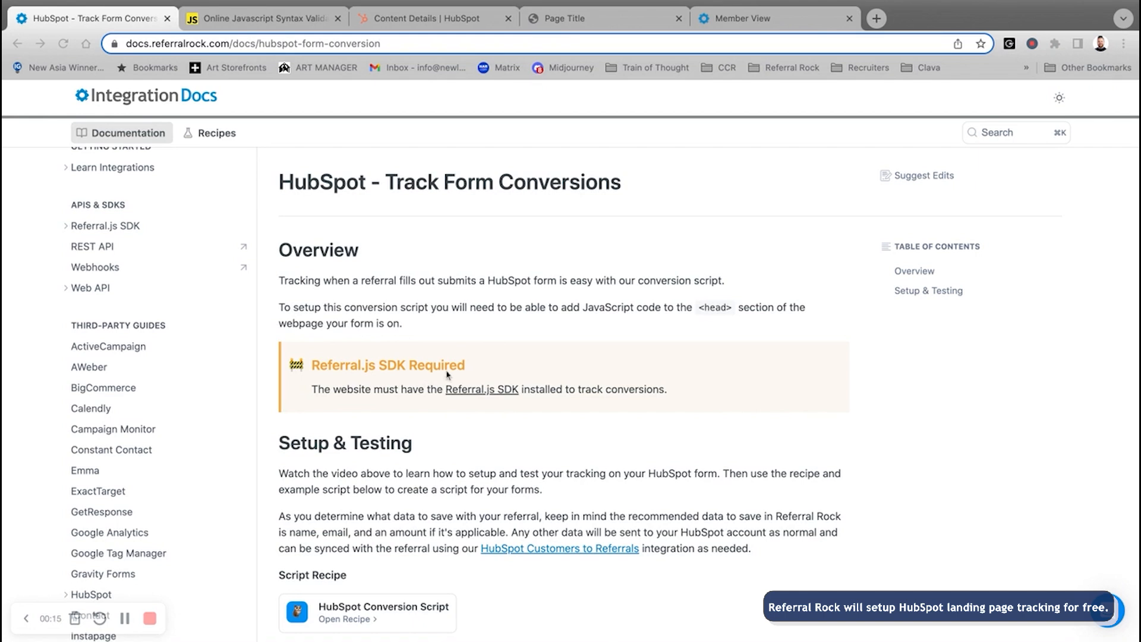
- Copy the HubSpot base conversion script, from <script> to </script>, from the Referral Rock docs
{"action": "scroll", "coordinate": [463, 373], "scroll_direction": "down", "scroll_amount": 1}
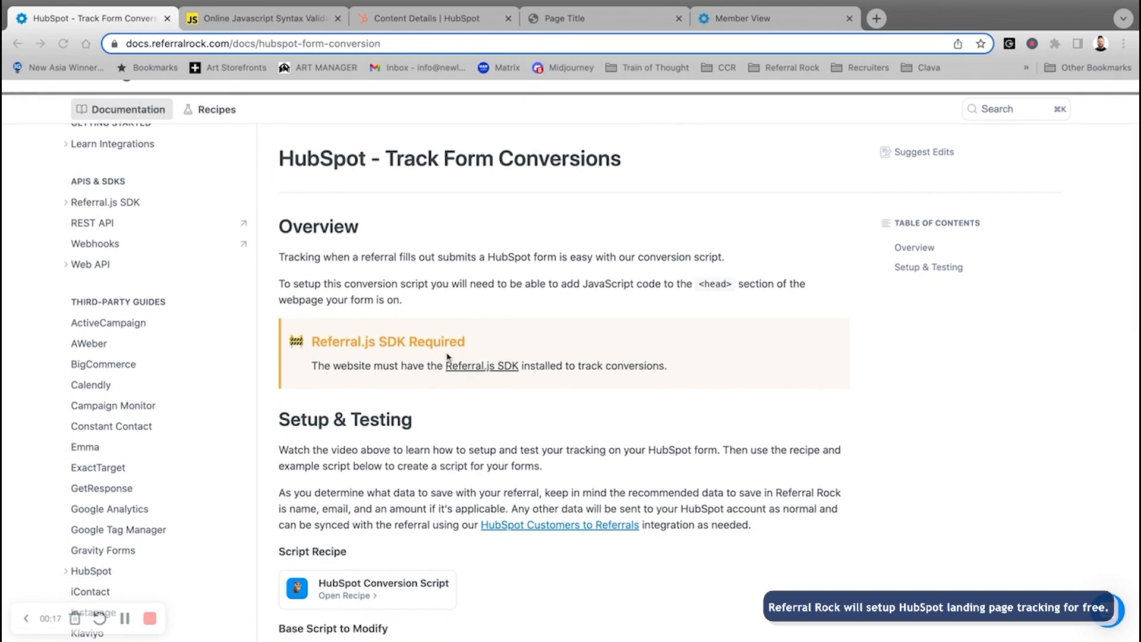
{"action": "scroll", "coordinate": [423, 357], "scroll_direction": "down", "scroll_amount": 5}
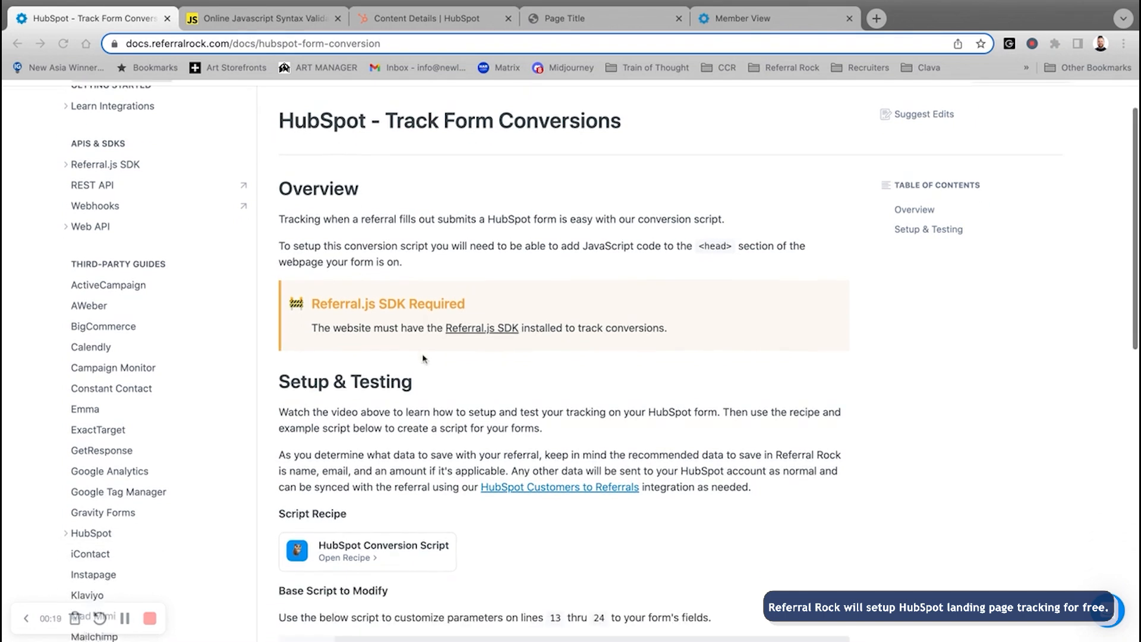
{"action": "scroll", "coordinate": [563, 361], "scroll_direction": "down", "scroll_amount": 15}
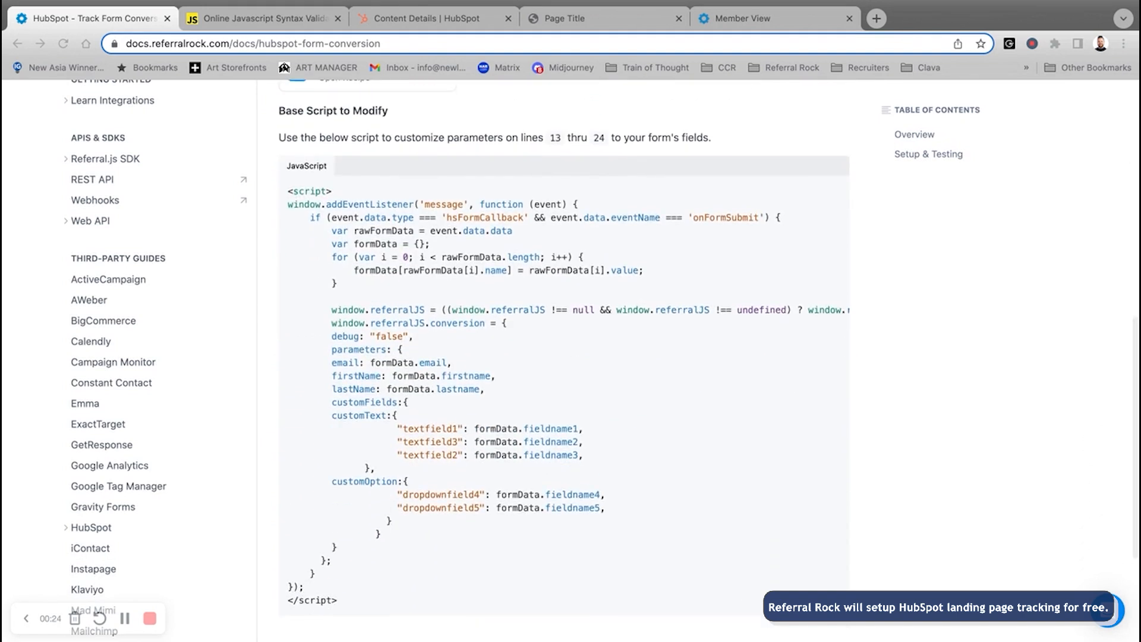
{"action": "scroll", "coordinate": [389, 505], "scroll_direction": "down", "scroll_amount": 1}
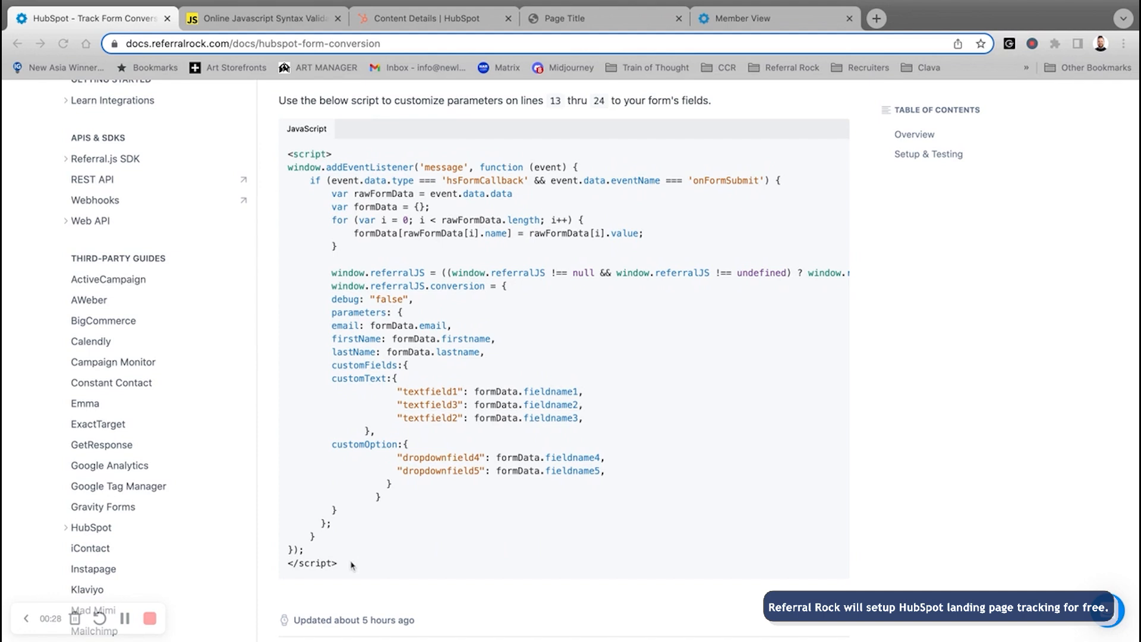
{"action": "left_click_drag", "start_coordinate": [289, 156], "coordinate": [338, 563]}
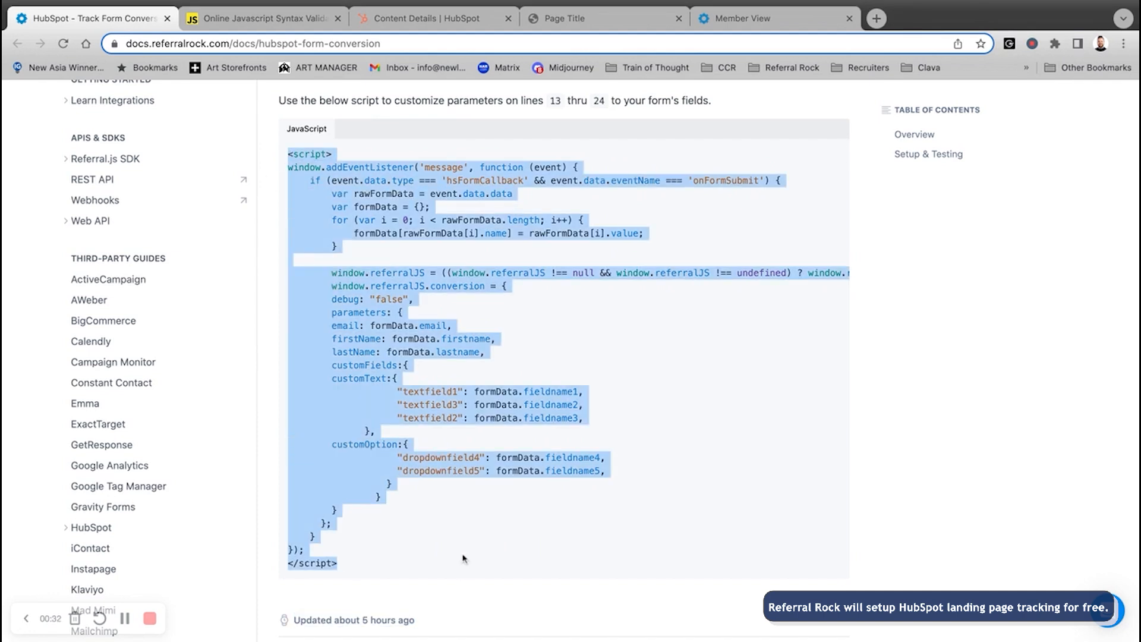
{"action": "left_click", "coordinate": [237, 17]}
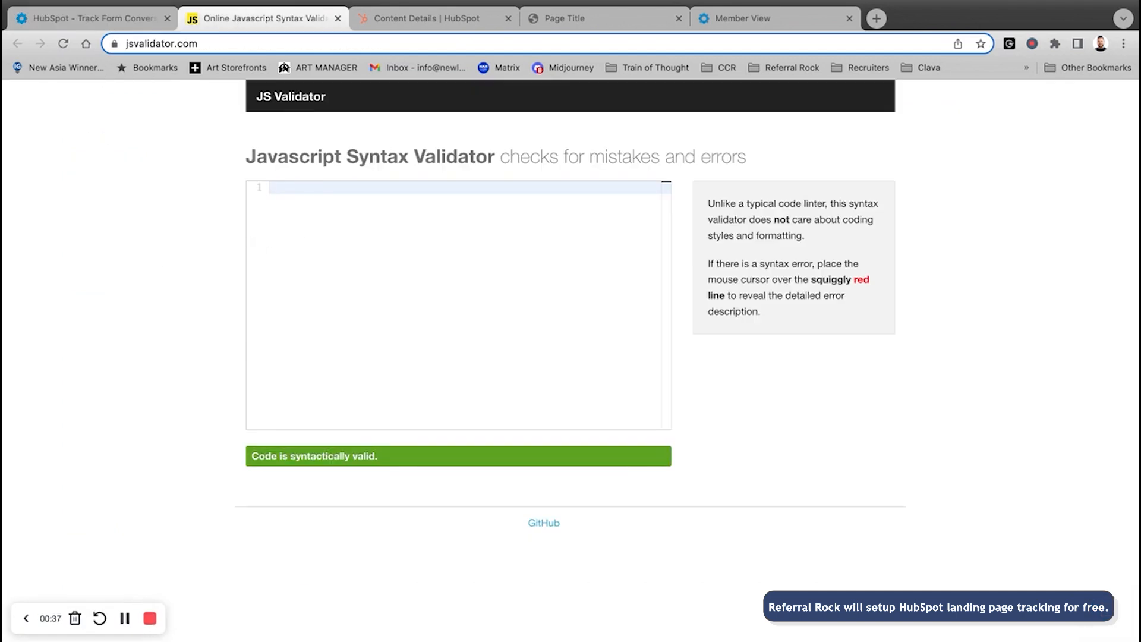
- Paste the script into the JS Validator and examine the unexpected-token error on the line 1 script tag
{"action": "key", "text": "super+v"}
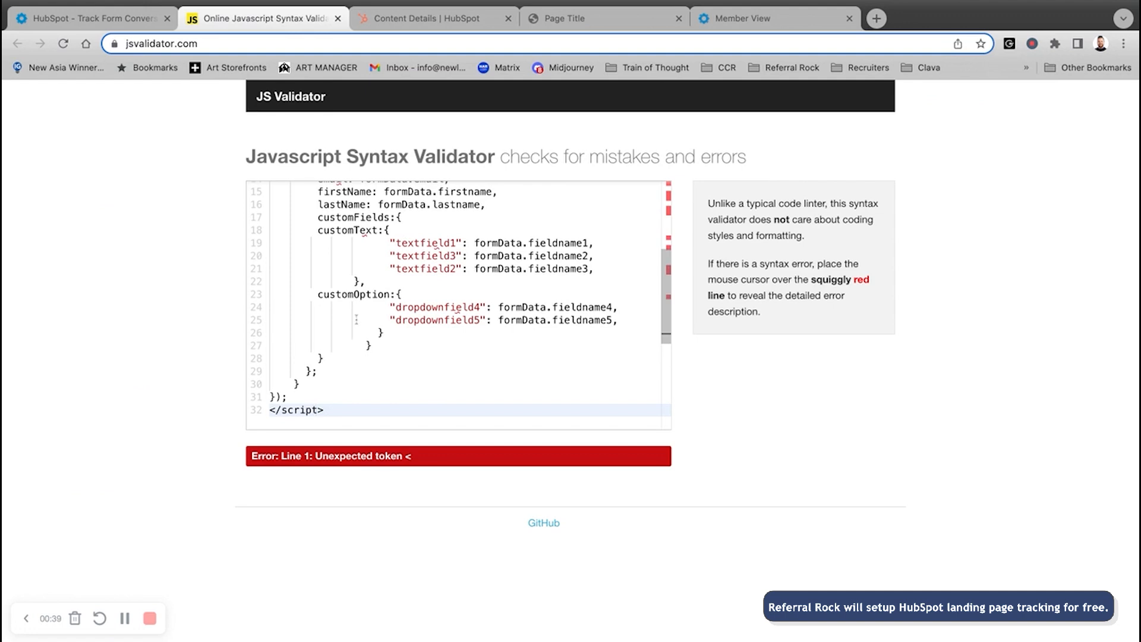
{"action": "scroll", "coordinate": [410, 383], "scroll_direction": "up", "scroll_amount": 5}
{"action": "scroll", "coordinate": [406, 365], "scroll_direction": "down", "scroll_amount": 3}
{"action": "scroll", "coordinate": [410, 351], "scroll_direction": "up", "scroll_amount": 3}
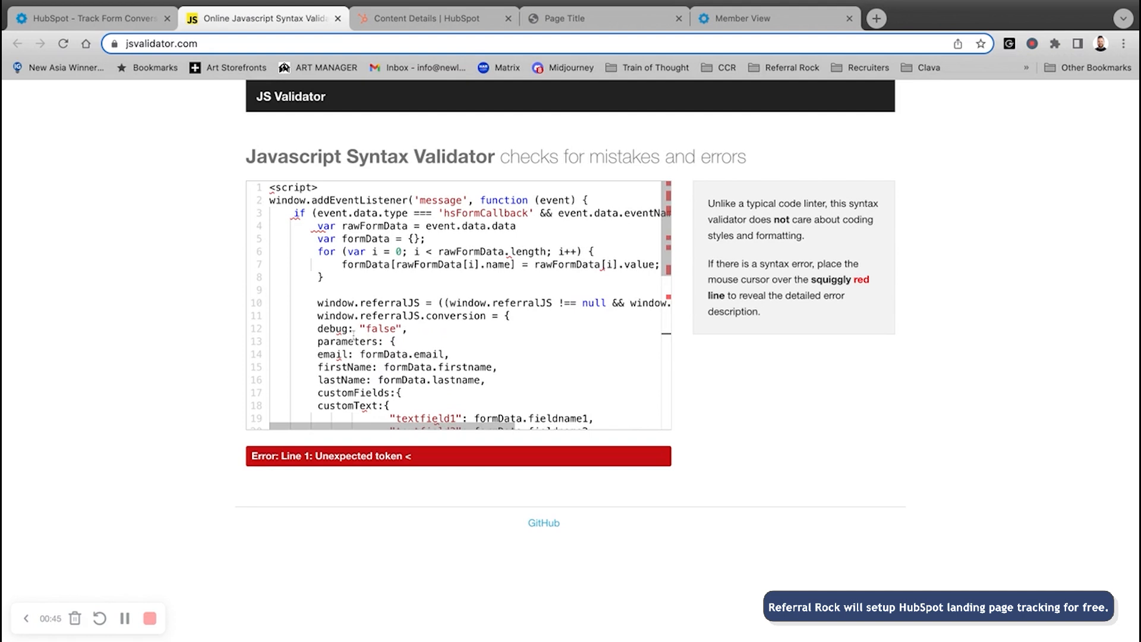
{"action": "left_click_drag", "start_coordinate": [728, 462], "coordinate": [132, 505]}
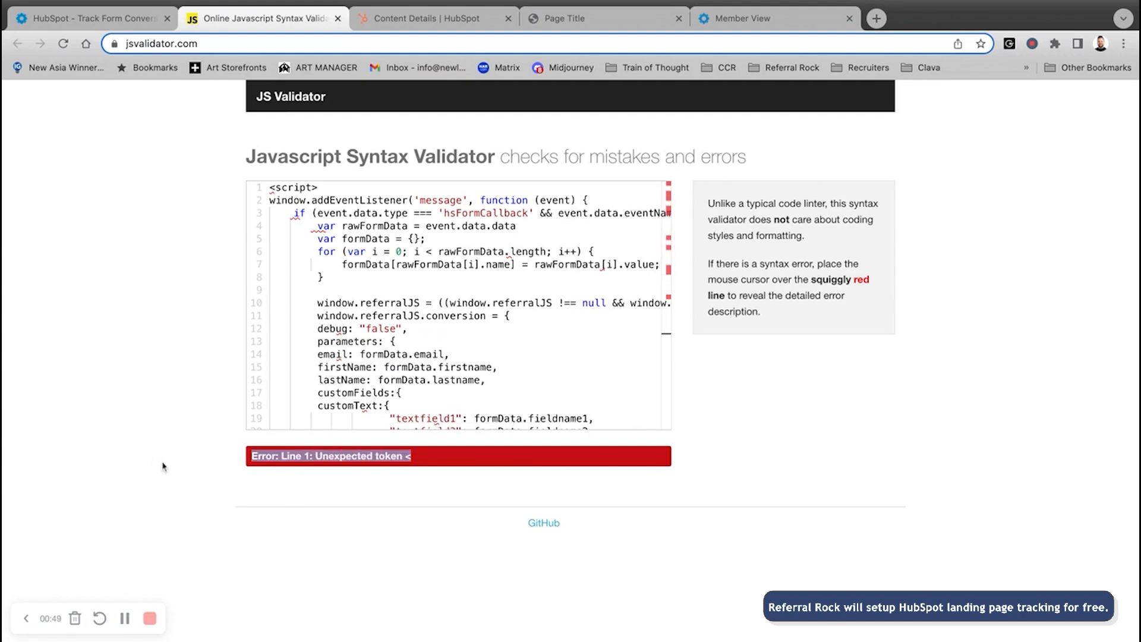
{"action": "left_click_drag", "start_coordinate": [312, 188], "coordinate": [269, 187]}
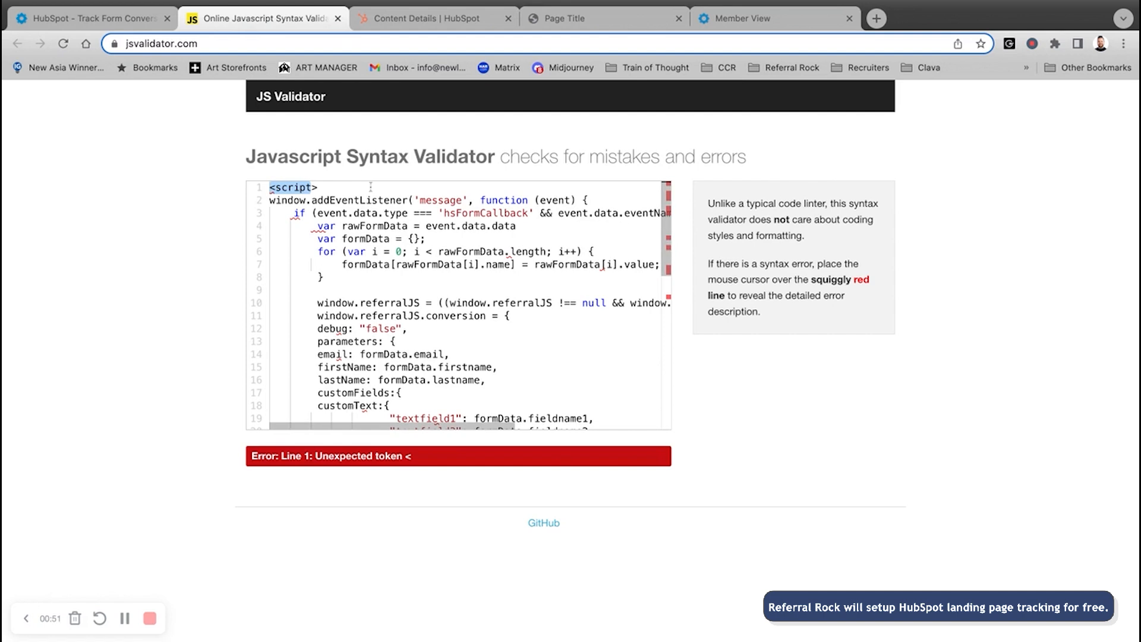
{"action": "scroll", "coordinate": [361, 191], "scroll_direction": "down", "scroll_amount": 10}
{"action": "scroll", "coordinate": [369, 324], "scroll_direction": "up", "scroll_amount": 8}
{"action": "scroll", "coordinate": [369, 324], "scroll_direction": "left", "scroll_amount": 1}
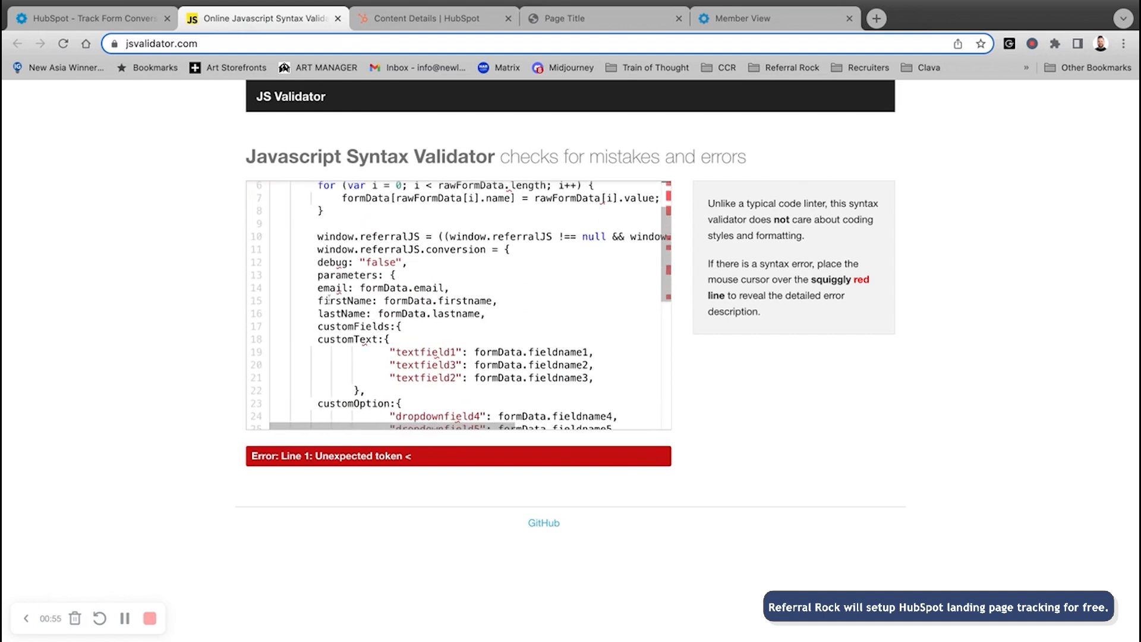
{"action": "scroll", "coordinate": [351, 285], "scroll_direction": "up", "scroll_amount": 3}
{"action": "scroll", "coordinate": [398, 320], "scroll_direction": "down", "scroll_amount": 3}
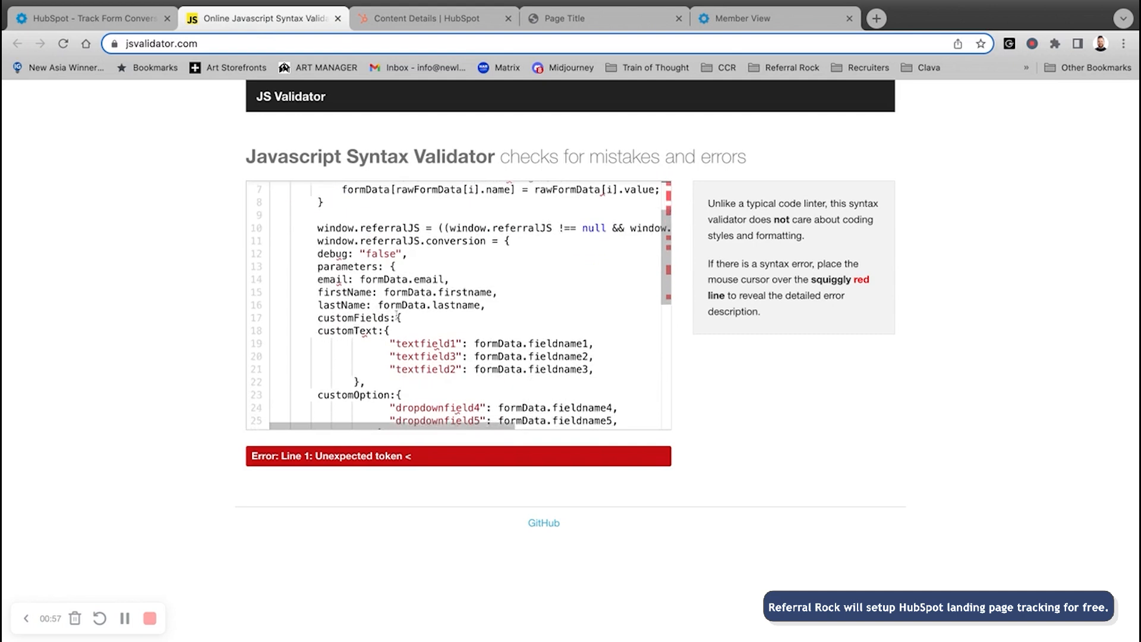
- Review the email and firstName parameters, then delete the lastName: formData.lastname line
{"action": "left_click_drag", "start_coordinate": [324, 244], "coordinate": [423, 291]}
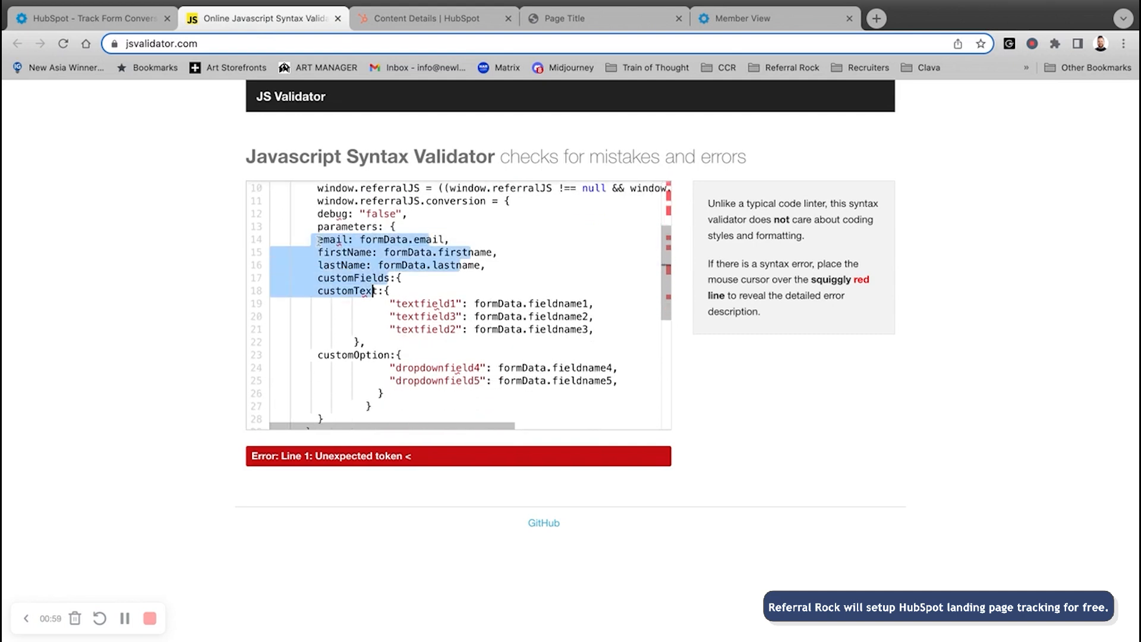
{"action": "left_click", "coordinate": [416, 291]}
{"action": "left_click_drag", "start_coordinate": [313, 239], "coordinate": [424, 239]}
{"action": "left_click_drag", "start_coordinate": [321, 251], "coordinate": [445, 252]}
{"action": "left_click_drag", "start_coordinate": [319, 267], "coordinate": [404, 267]}
{"action": "left_click", "coordinate": [527, 268]}
{"action": "left_click_drag", "start_coordinate": [537, 268], "coordinate": [262, 268]}
{"action": "key", "text": "BackSpace"}
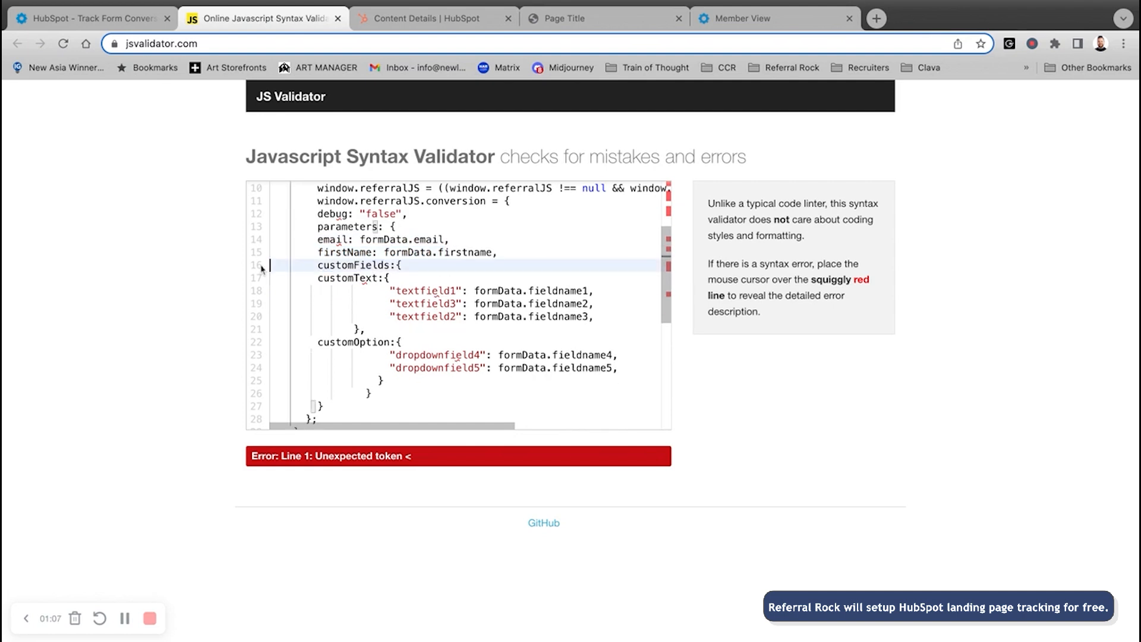
{"action": "scroll", "coordinate": [380, 295], "scroll_direction": "down", "scroll_amount": 3}
{"action": "scroll", "coordinate": [376, 295], "scroll_direction": "up", "scroll_amount": 3}
- Replace the end of the line 18 "textfield1" key with asdfasdf, leaving texasdfasdf
{"action": "left_click", "coordinate": [438, 291]}
{"action": "left_click_drag", "start_coordinate": [438, 291], "coordinate": [403, 291]}
{"action": "key", "text": "shift+Left"}
{"action": "key", "text": "shift+Left"}
{"action": "scroll", "coordinate": [455, 322], "scroll_direction": "up", "scroll_amount": 1}
{"action": "key", "text": "BackSpace"}
{"action": "scroll", "coordinate": [454, 323], "scroll_direction": "right", "scroll_amount": 1}
{"action": "type", "text": "asdfasdf"}
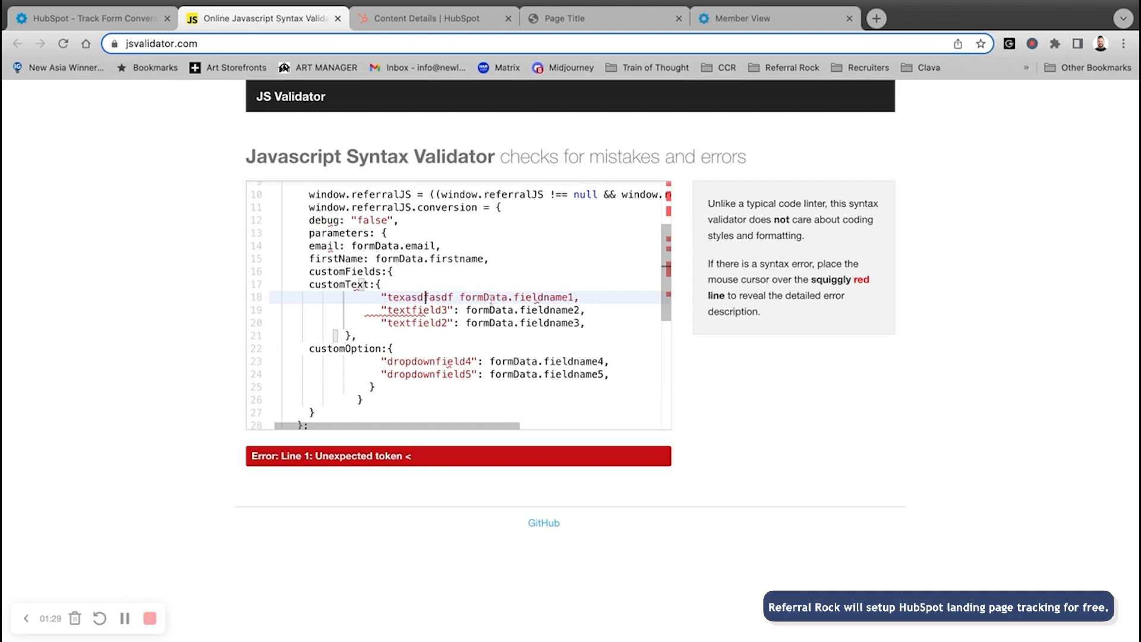
- Examine the fieldname2 value on line 19 and move the caret down to line 20
{"action": "left_click_drag", "start_coordinate": [519, 311], "coordinate": [573, 311]}
{"action": "scroll", "coordinate": [573, 311], "scroll_direction": "right", "scroll_amount": 1}
{"action": "left_click", "coordinate": [571, 313]}
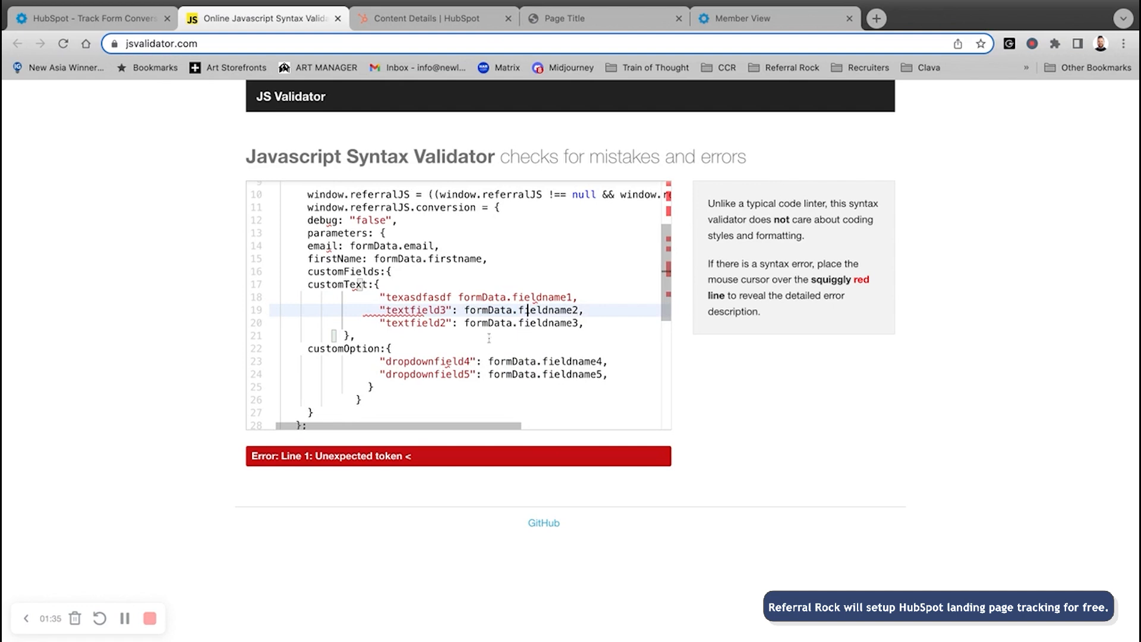
{"action": "left_click", "coordinate": [526, 311]}
{"action": "key", "text": "Left"}
{"action": "key", "text": "Left"}
{"action": "key", "text": "Left"}
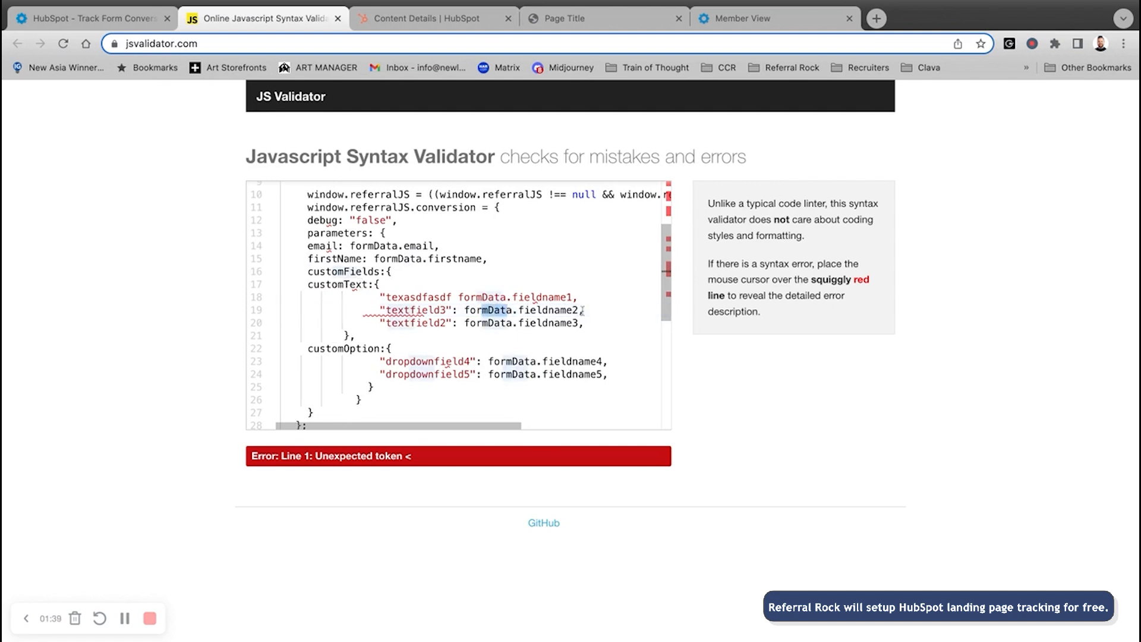
{"action": "key", "text": "Right"}
{"action": "key", "text": "Right"}
{"action": "key", "text": "Right"}
{"action": "key", "text": "Right"}
{"action": "key", "text": "Right"}
{"action": "key", "text": "Down"}
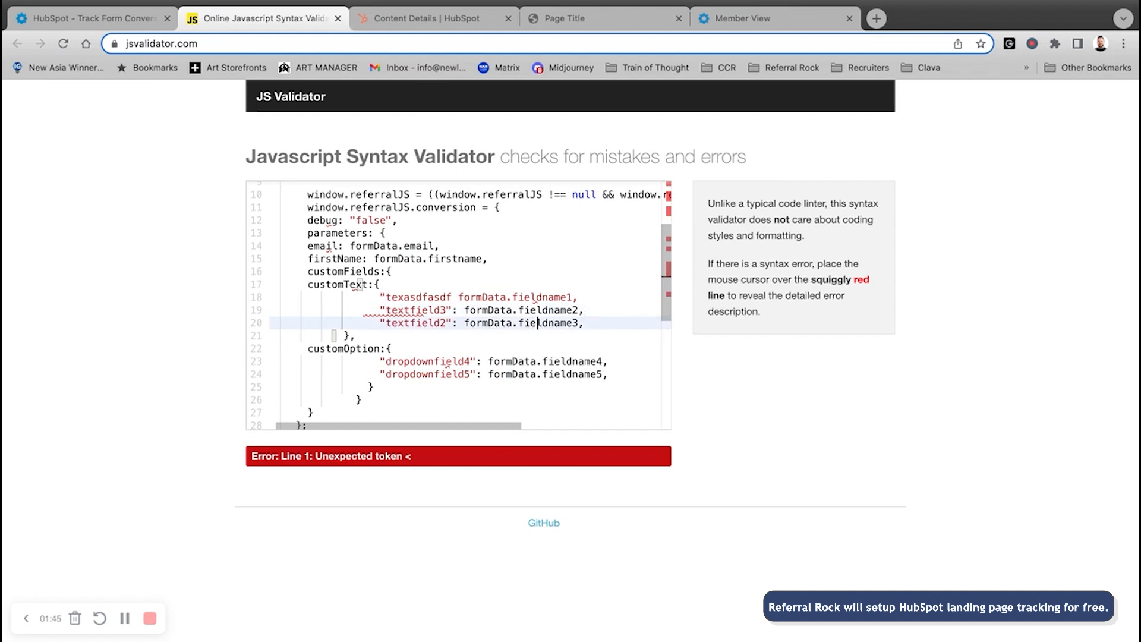
- Inspect the landing page's Job Title input to reveal its field name jobtitle
{"action": "left_click", "coordinate": [571, 18]}
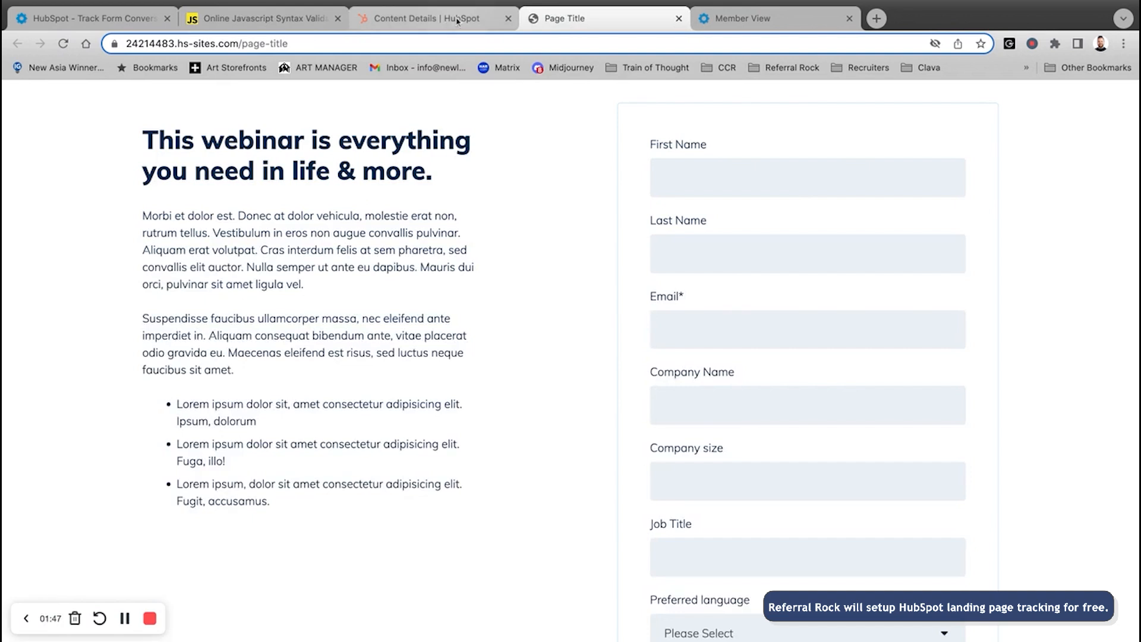
{"action": "scroll", "coordinate": [504, 325], "scroll_direction": "up", "scroll_amount": 7}
{"action": "scroll", "coordinate": [530, 321], "scroll_direction": "down", "scroll_amount": 8}
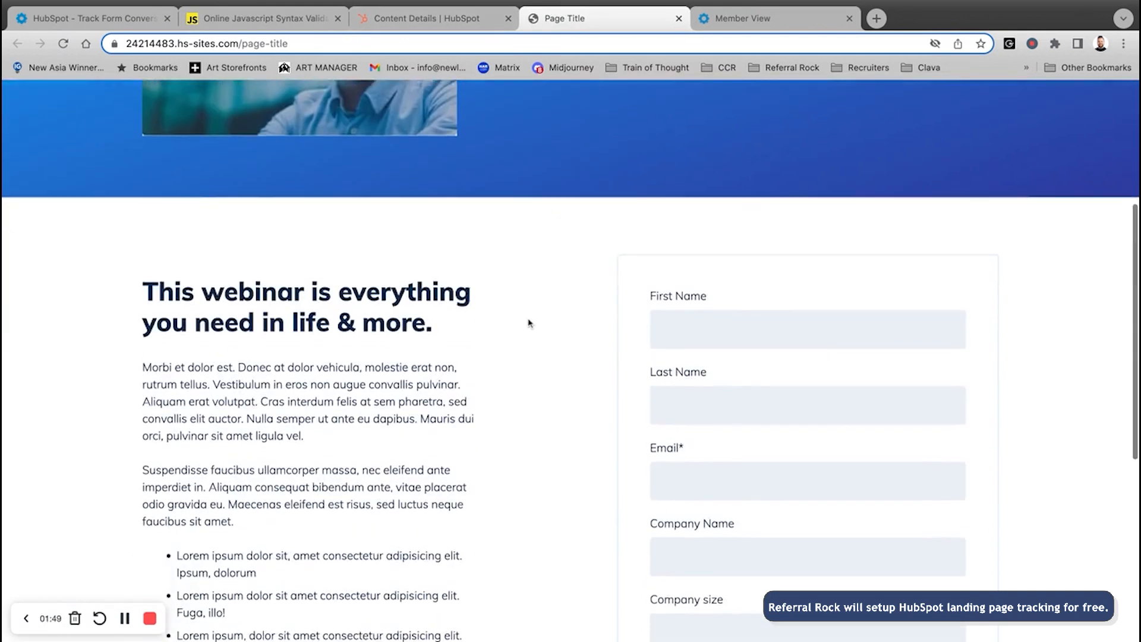
{"action": "scroll", "coordinate": [529, 323], "scroll_direction": "up", "scroll_amount": 2}
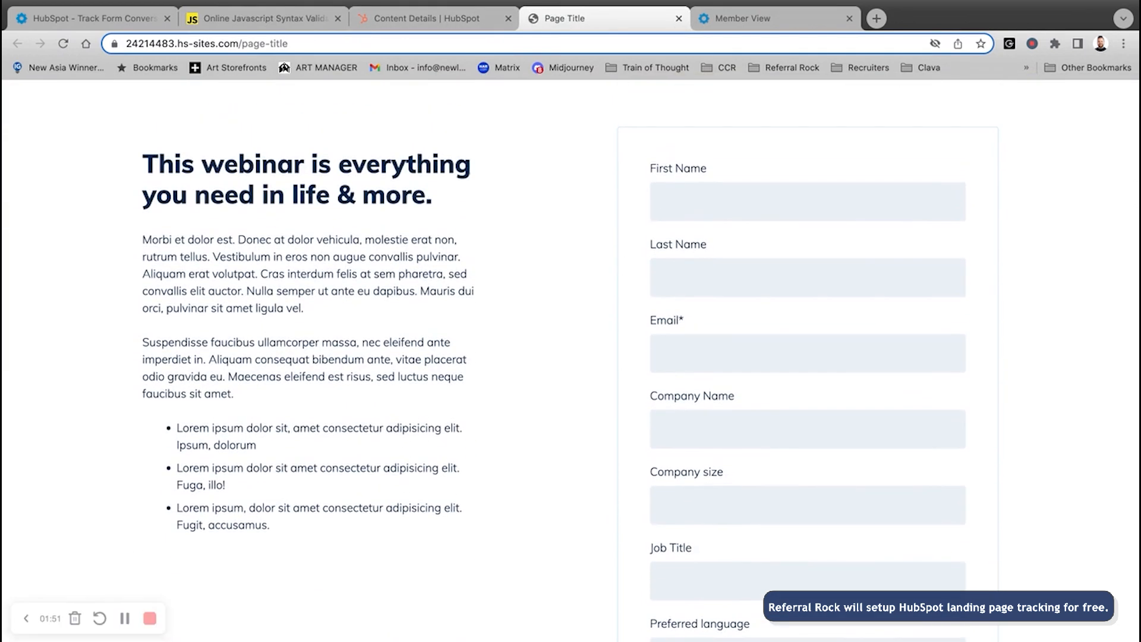
{"action": "scroll", "coordinate": [596, 313], "scroll_direction": "down", "scroll_amount": 5}
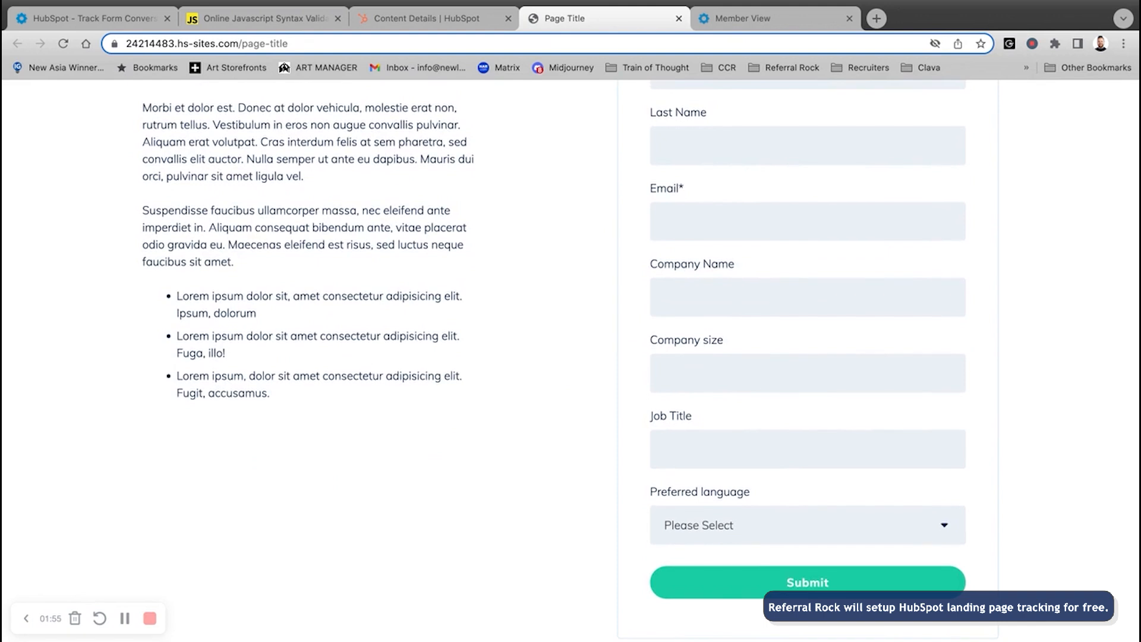
{"action": "left_click", "coordinate": [677, 450]}
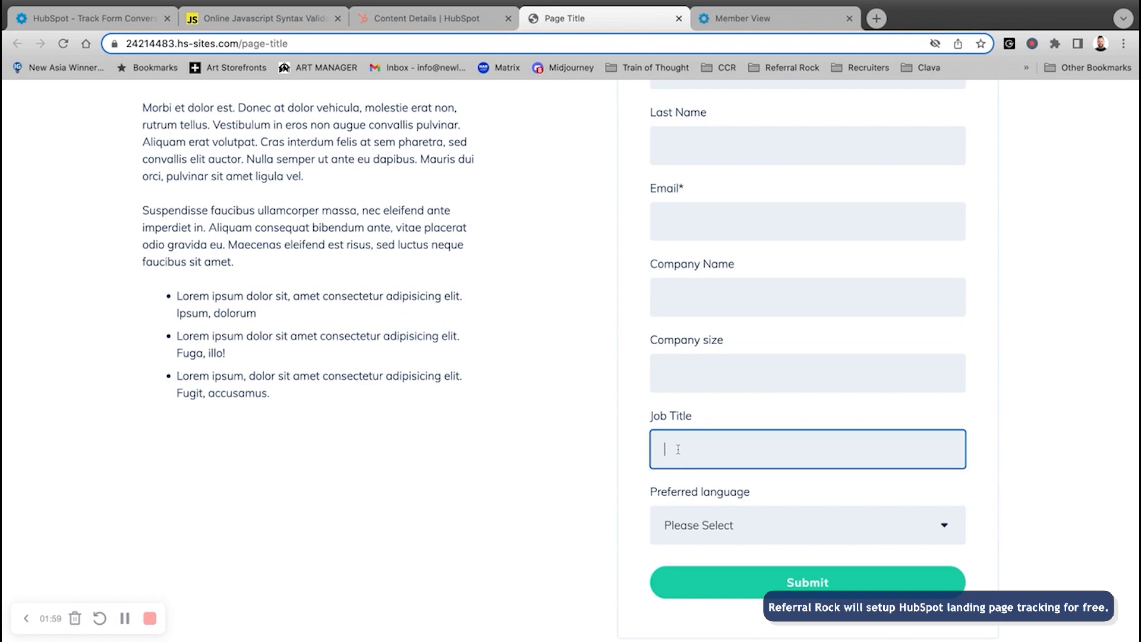
{"action": "left_click", "coordinate": [674, 553]}
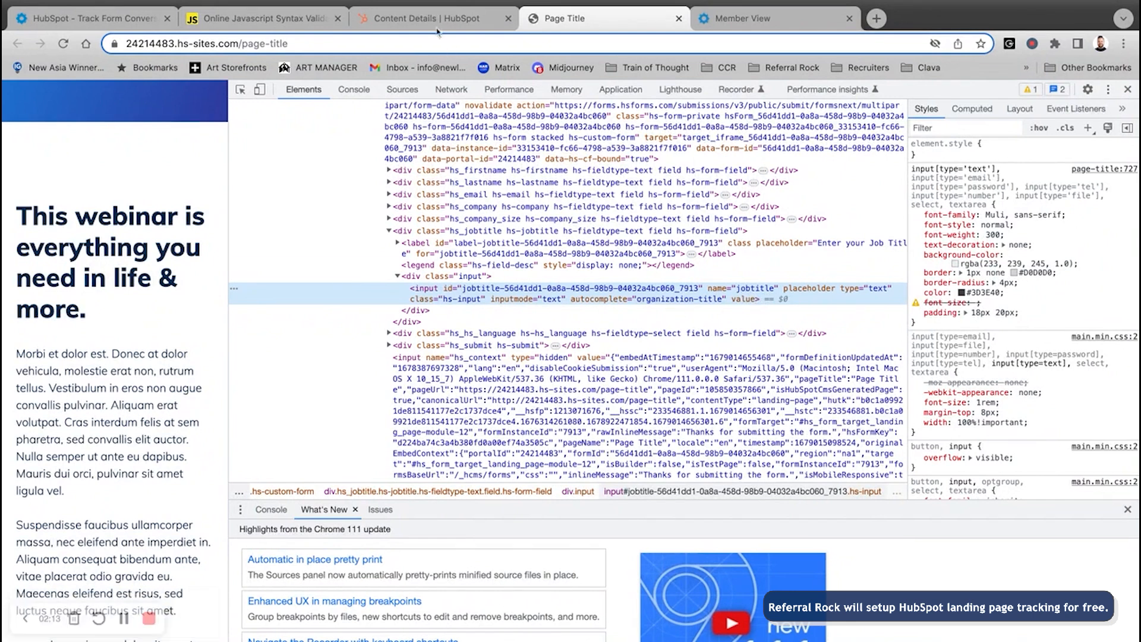
- Undo an accidental text move of the "textfield2" key on line 20 of the validator
{"action": "left_click", "coordinate": [264, 19]}
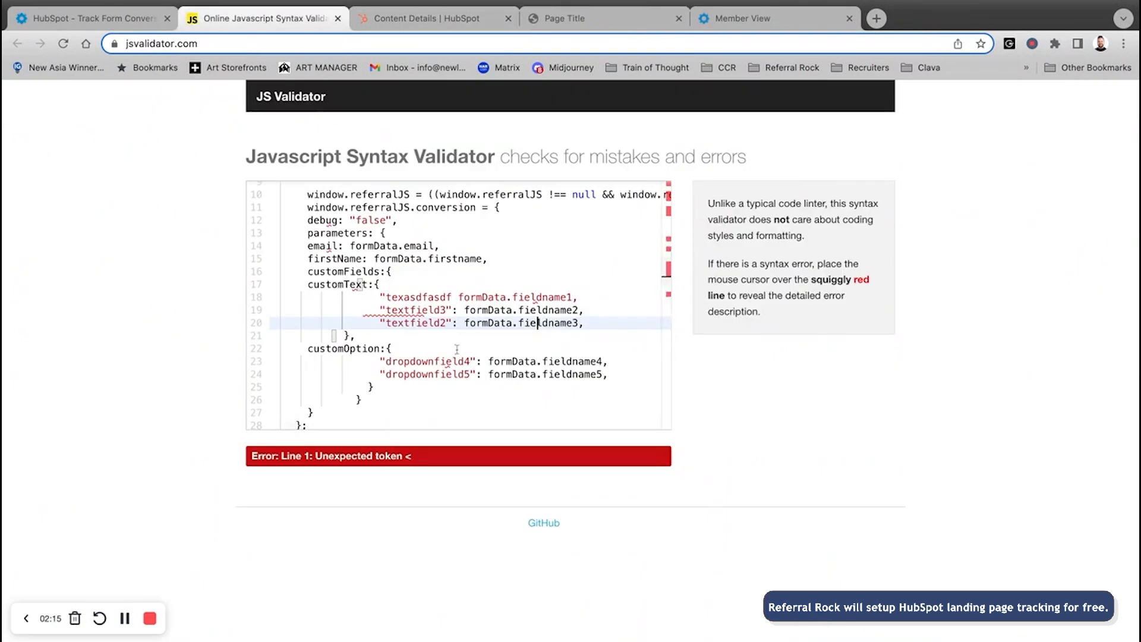
{"action": "left_click_drag", "start_coordinate": [368, 322], "coordinate": [450, 322]}
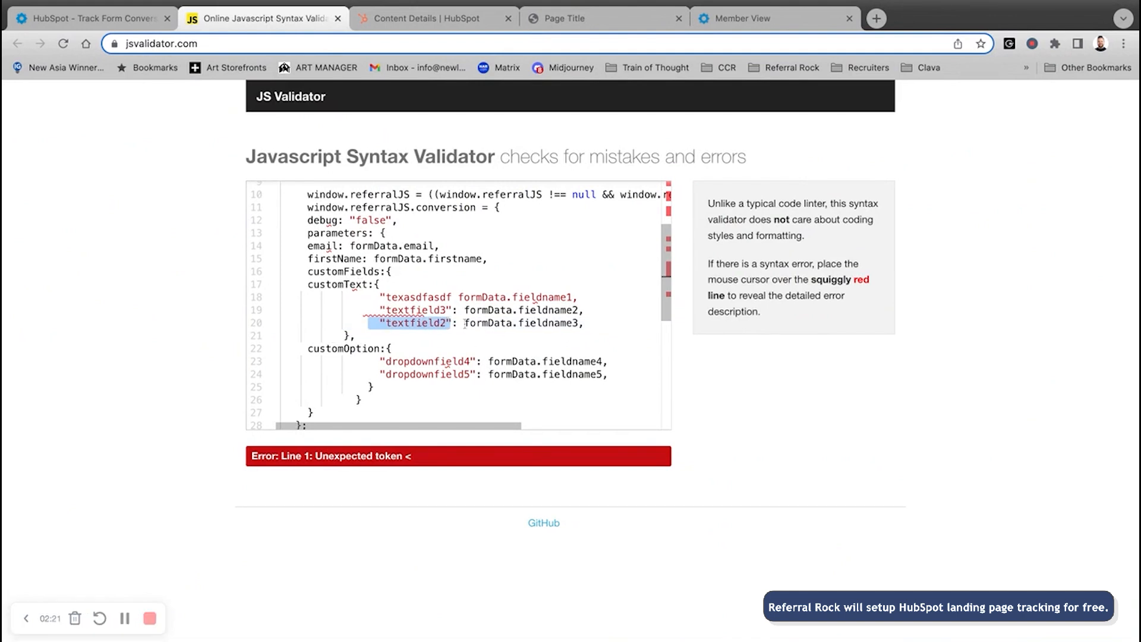
{"action": "left_click_drag", "start_coordinate": [465, 324], "coordinate": [557, 323]}
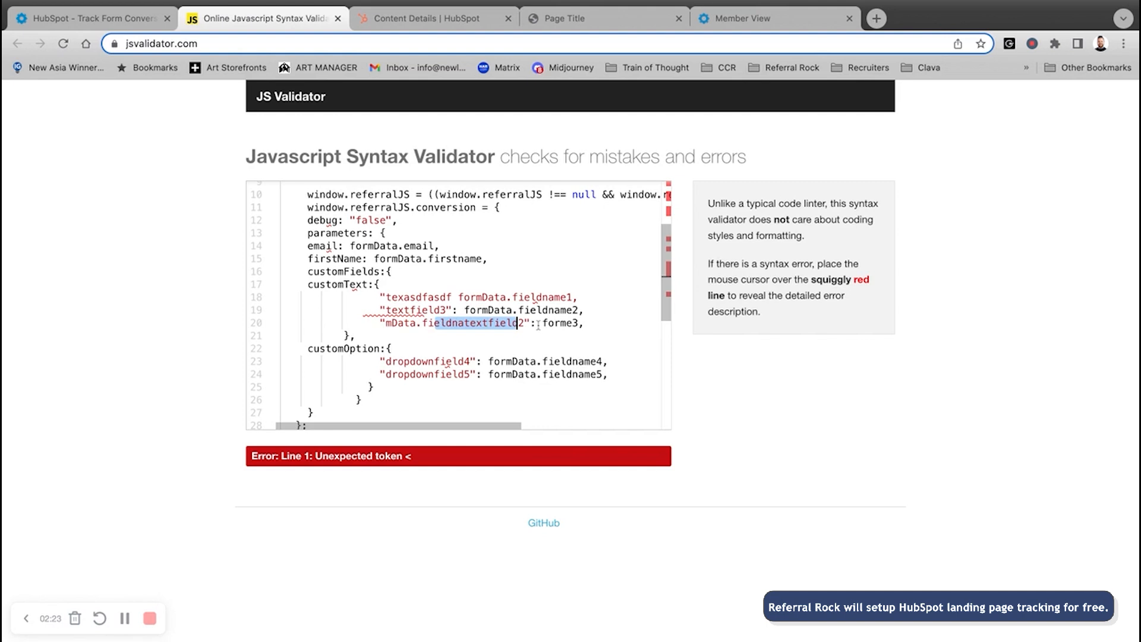
{"action": "key", "text": "super+z"}
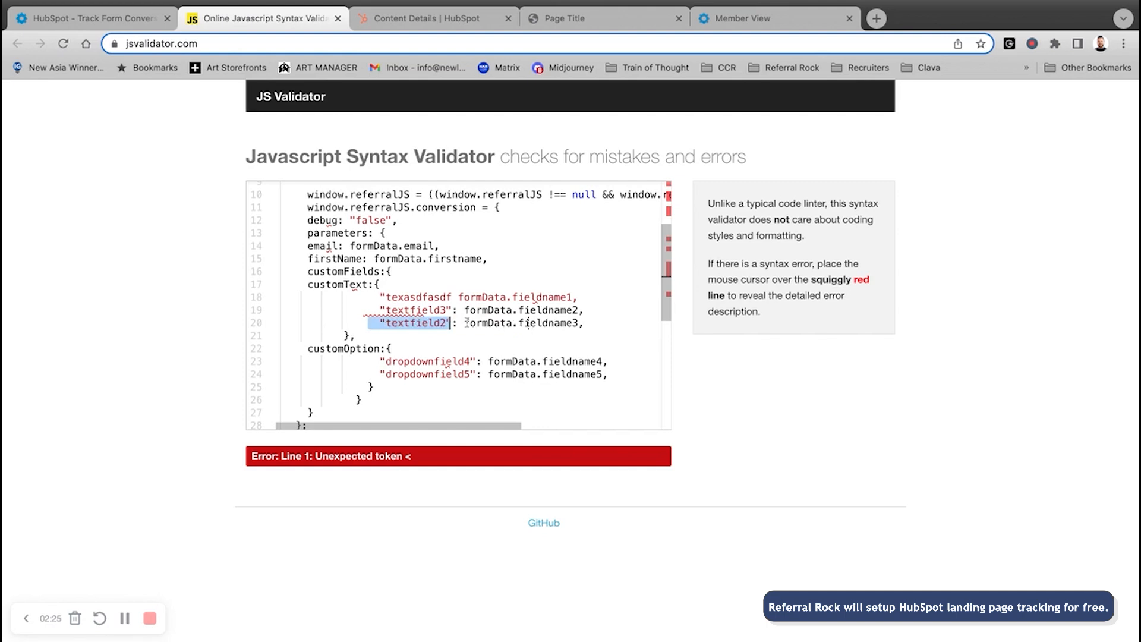
{"action": "key", "text": "super+z"}
{"action": "key", "text": "super+z"}
{"action": "scroll", "coordinate": [356, 410], "scroll_direction": "down", "scroll_amount": 5}
{"action": "scroll", "coordinate": [382, 392], "scroll_direction": "up", "scroll_amount": 3}
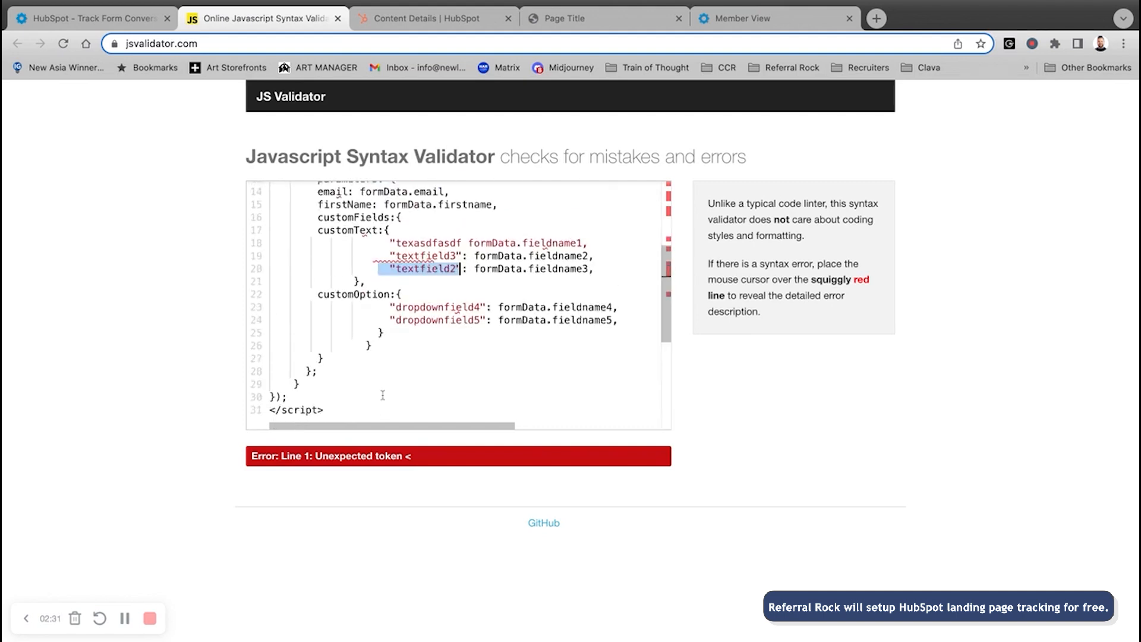
{"action": "scroll", "coordinate": [383, 395], "scroll_direction": "down", "scroll_amount": 1}
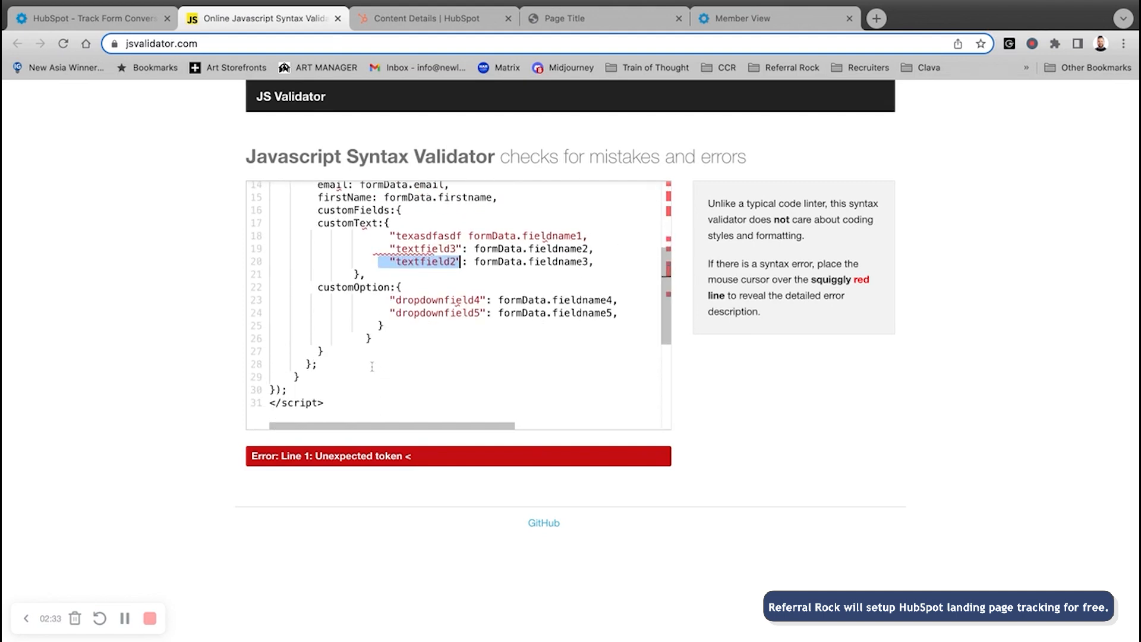
{"action": "left_click_drag", "start_coordinate": [271, 325], "coordinate": [371, 325]}
- Replace all validator code with the new script mapping company_size, jobtitle and hs_language
{"action": "key", "text": "super+a"}
{"action": "key", "text": "BackSpace"}
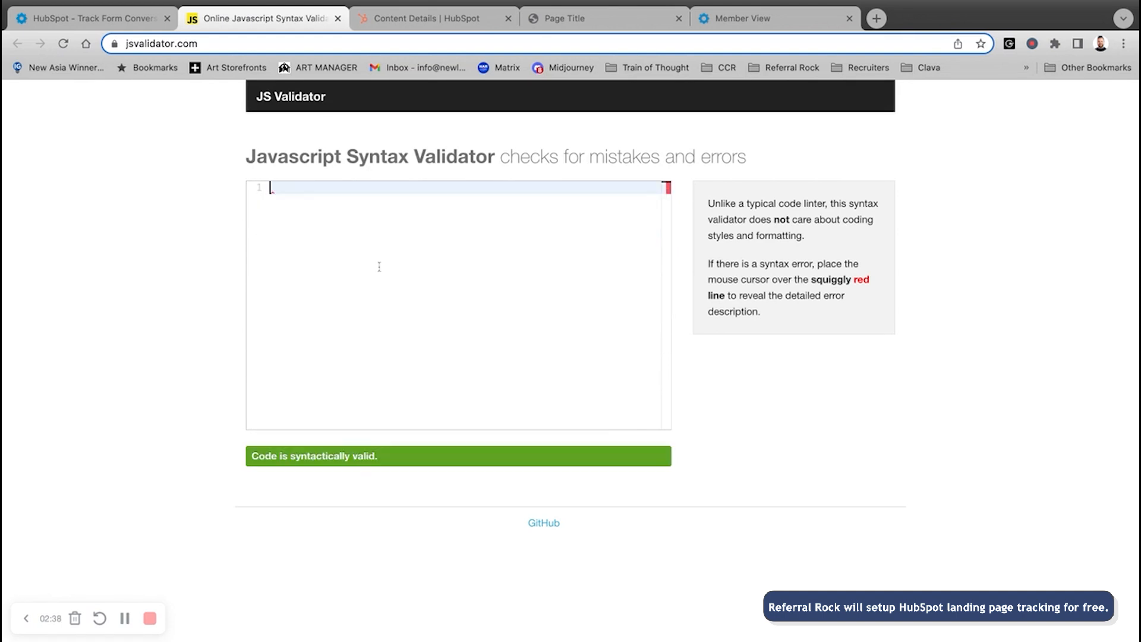
{"action": "key", "text": "super+Tab"}
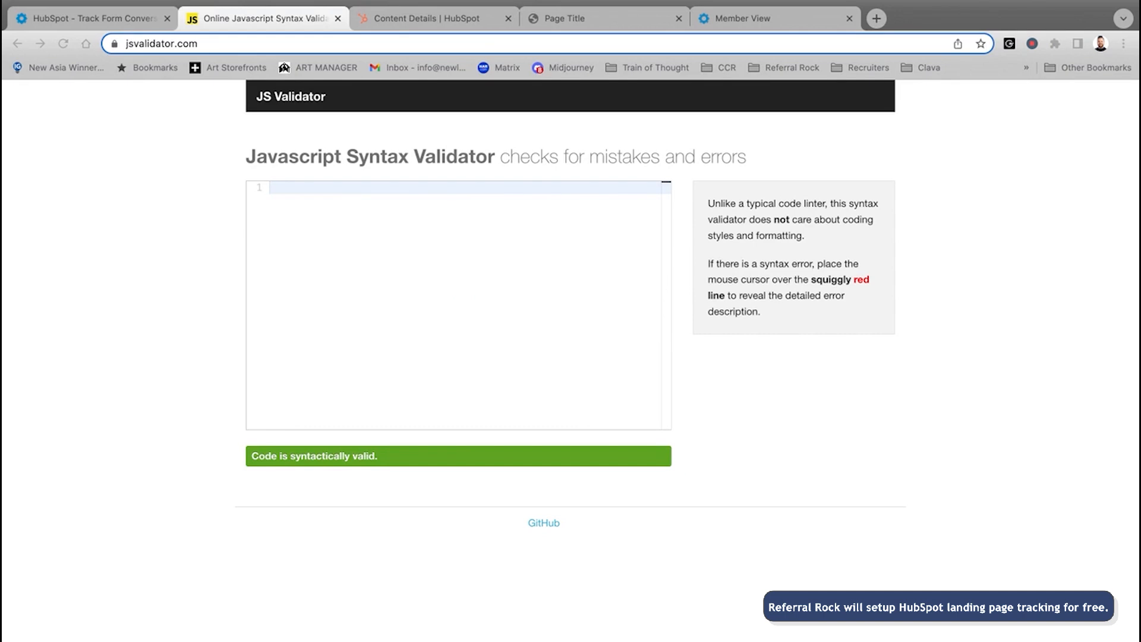
{"action": "key", "text": "super+v"}
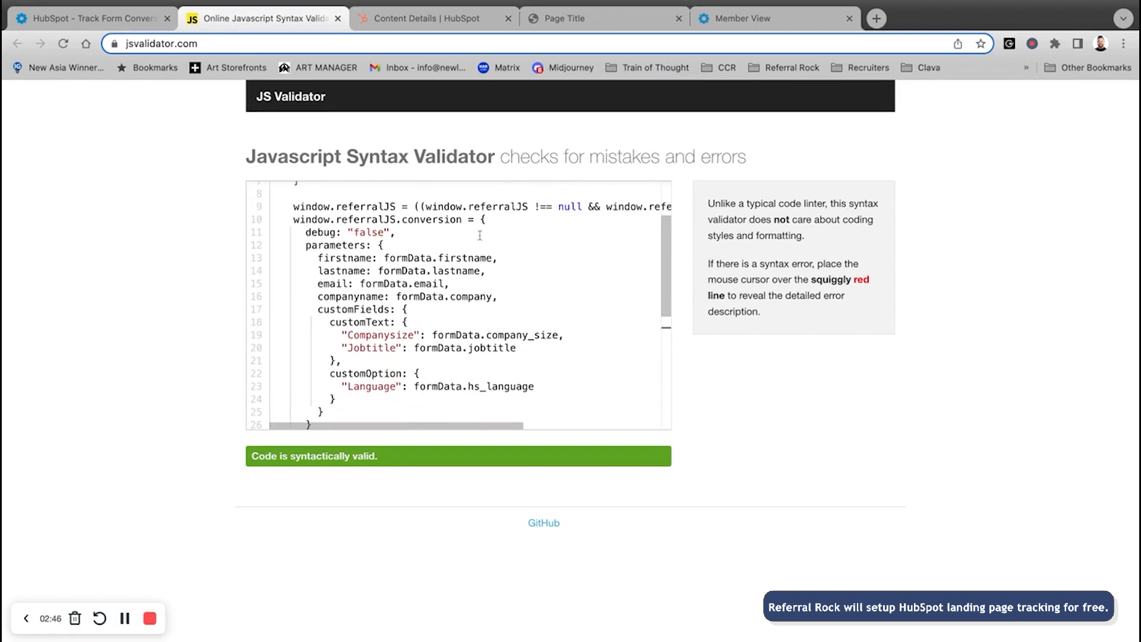
- Close the landing page's developer tools and step through the Email, Company Name, Company size and Job Title fields
{"action": "left_click", "coordinate": [588, 17]}
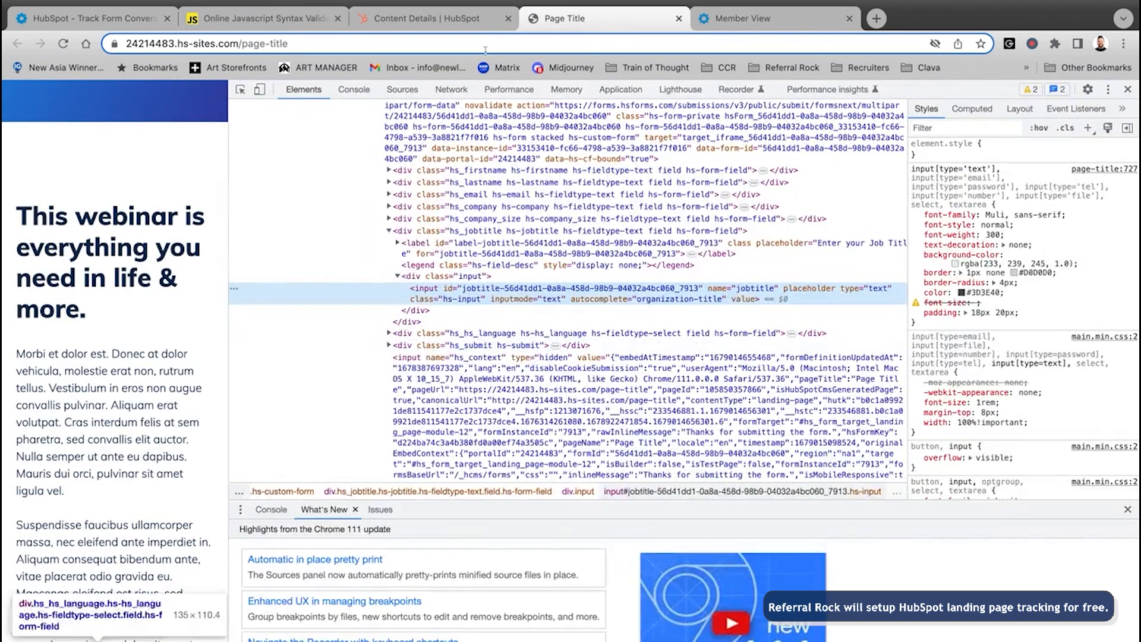
{"action": "left_click", "coordinate": [1127, 89]}
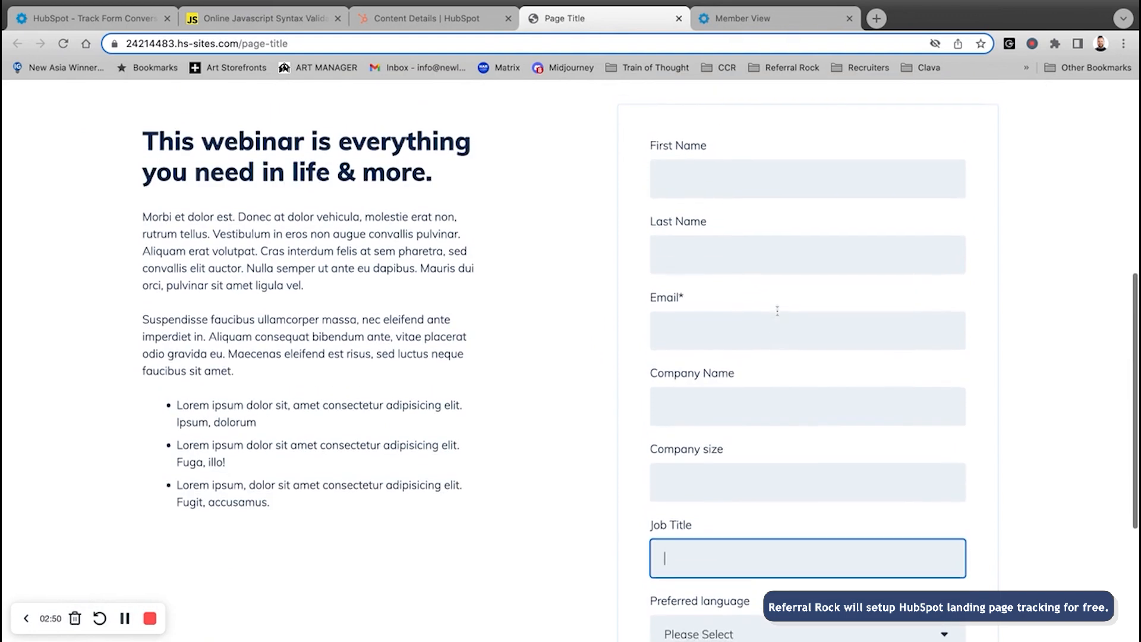
{"action": "scroll", "coordinate": [731, 297], "scroll_direction": "down", "scroll_amount": 1}
{"action": "left_click", "coordinate": [699, 287]}
{"action": "left_click", "coordinate": [699, 362]}
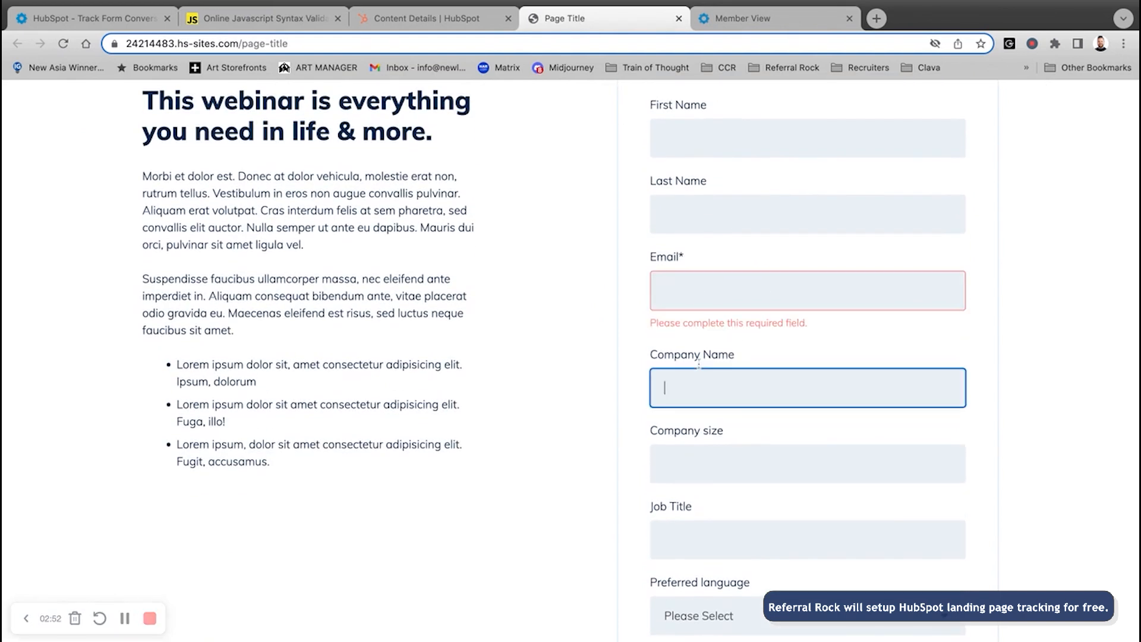
{"action": "scroll", "coordinate": [699, 364], "scroll_direction": "down", "scroll_amount": 2}
{"action": "left_click", "coordinate": [706, 392]}
{"action": "left_click", "coordinate": [700, 468]}
{"action": "left_click", "coordinate": [737, 543]}
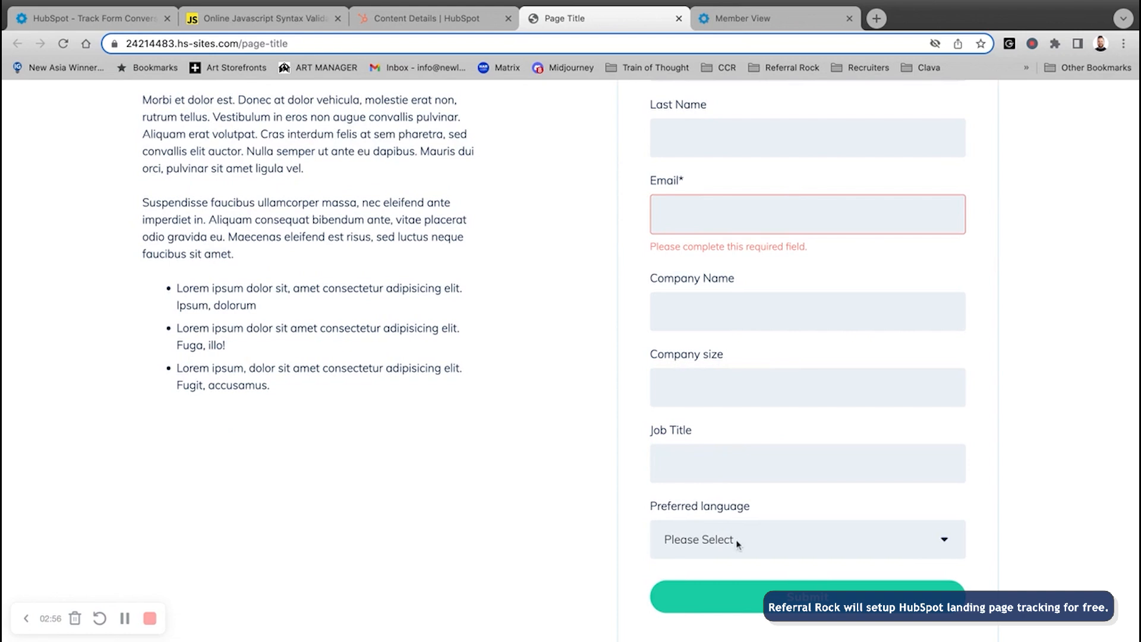
- Point out the Company Name, Company size and Job Title fields further down the form
{"action": "scroll", "coordinate": [624, 348], "scroll_direction": "down", "scroll_amount": 1}
{"action": "scroll", "coordinate": [653, 280], "scroll_direction": "down", "scroll_amount": 1}
{"action": "left_click", "coordinate": [678, 256]}
{"action": "left_click", "coordinate": [685, 331]}
{"action": "left_click", "coordinate": [698, 402]}
{"action": "left_click", "coordinate": [390, 353]}
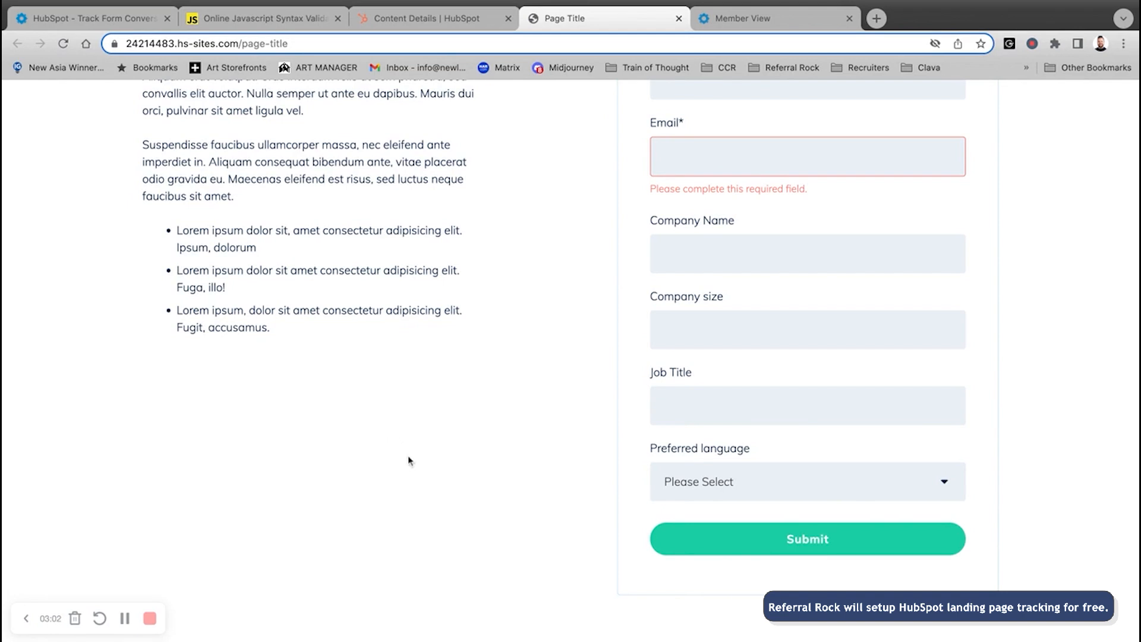
{"action": "scroll", "coordinate": [408, 460], "scroll_direction": "up", "scroll_amount": 1}
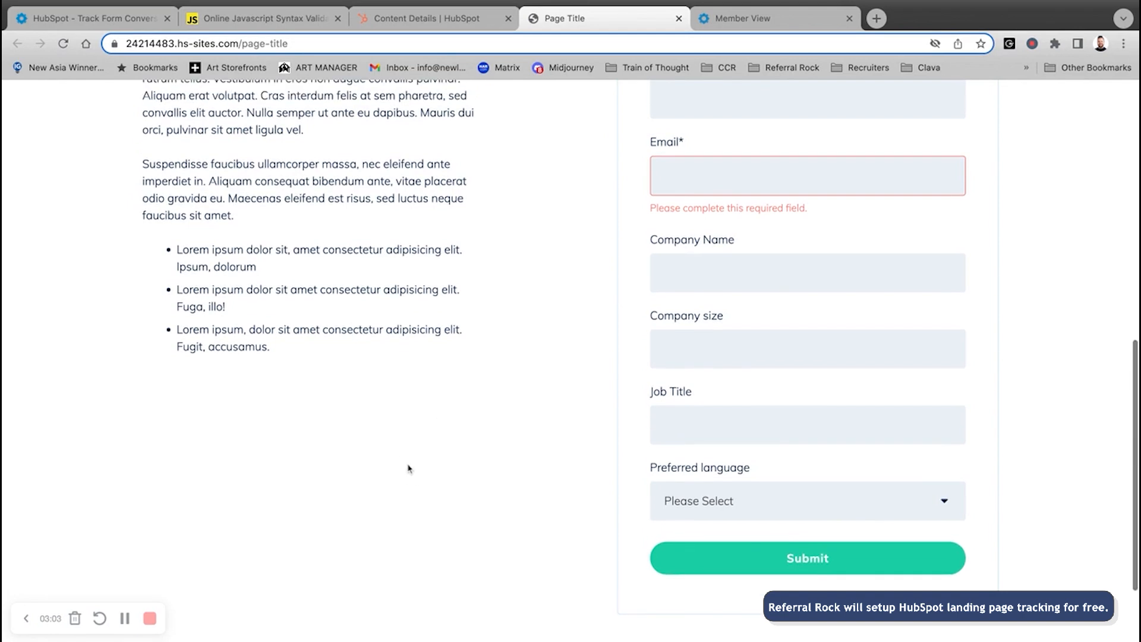
{"action": "left_click", "coordinate": [246, 20]}
- Review the script's standard contact parameters and its Companysize and Jobtitle custom field mappings
{"action": "left_click_drag", "start_coordinate": [320, 258], "coordinate": [469, 279]}
{"action": "scroll", "coordinate": [344, 322], "scroll_direction": "down", "scroll_amount": 2}
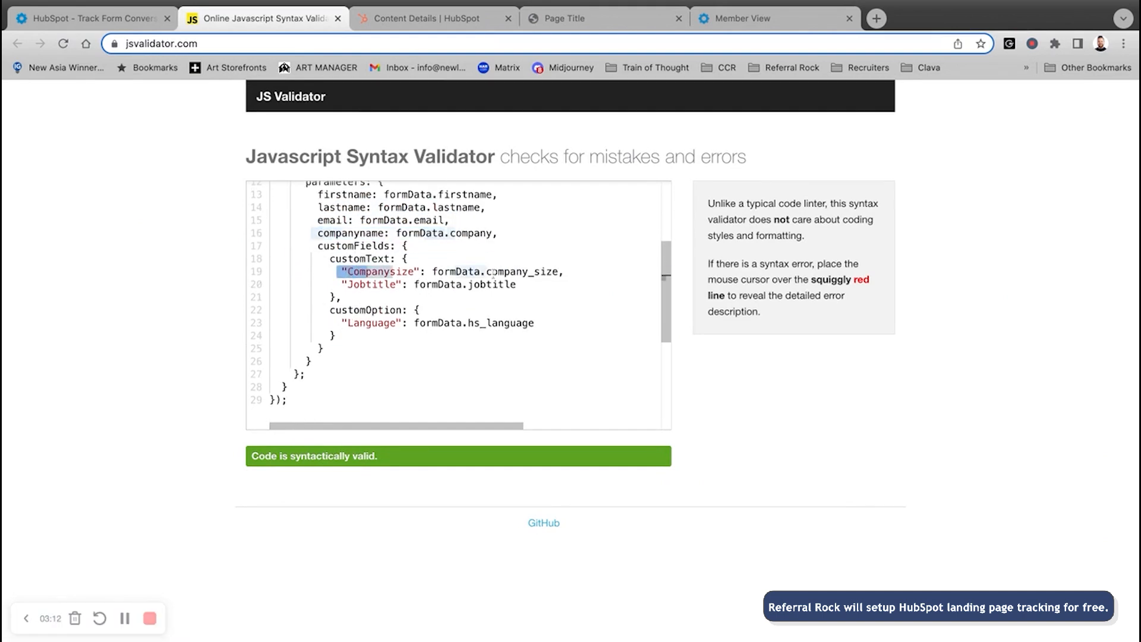
{"action": "left_click", "coordinate": [548, 288]}
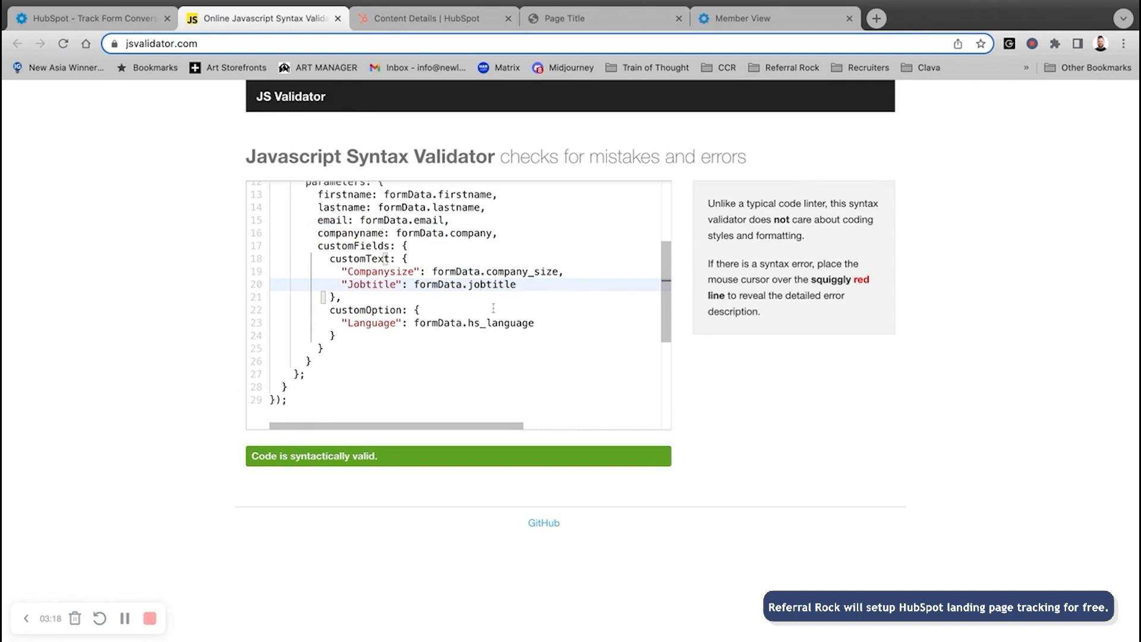
{"action": "left_click_drag", "start_coordinate": [480, 285], "coordinate": [434, 272]}
{"action": "left_click", "coordinate": [565, 292]}
{"action": "scroll", "coordinate": [553, 329], "scroll_direction": "down", "scroll_amount": 2}
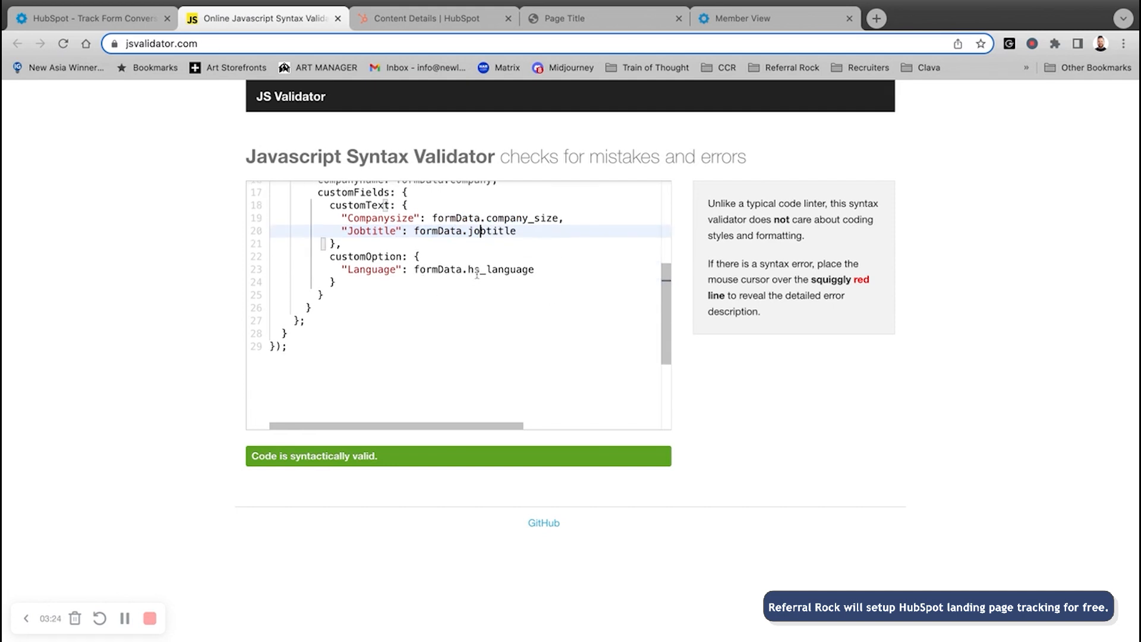
{"action": "scroll", "coordinate": [506, 338], "scroll_direction": "up", "scroll_amount": 5}
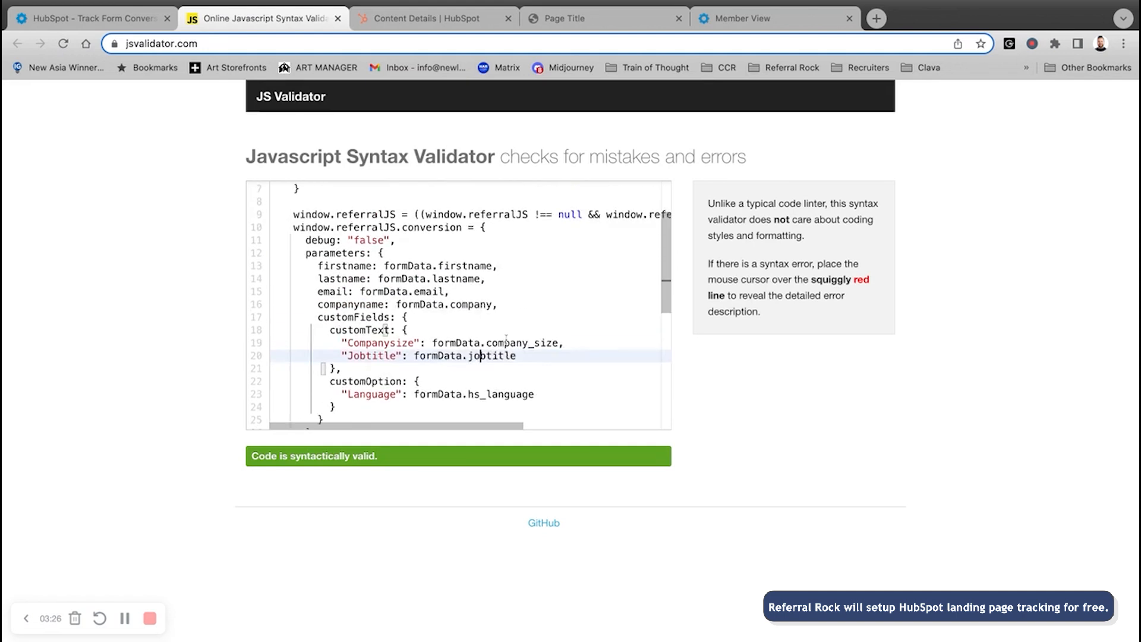
{"action": "scroll", "coordinate": [506, 337], "scroll_direction": "up", "scroll_amount": 3}
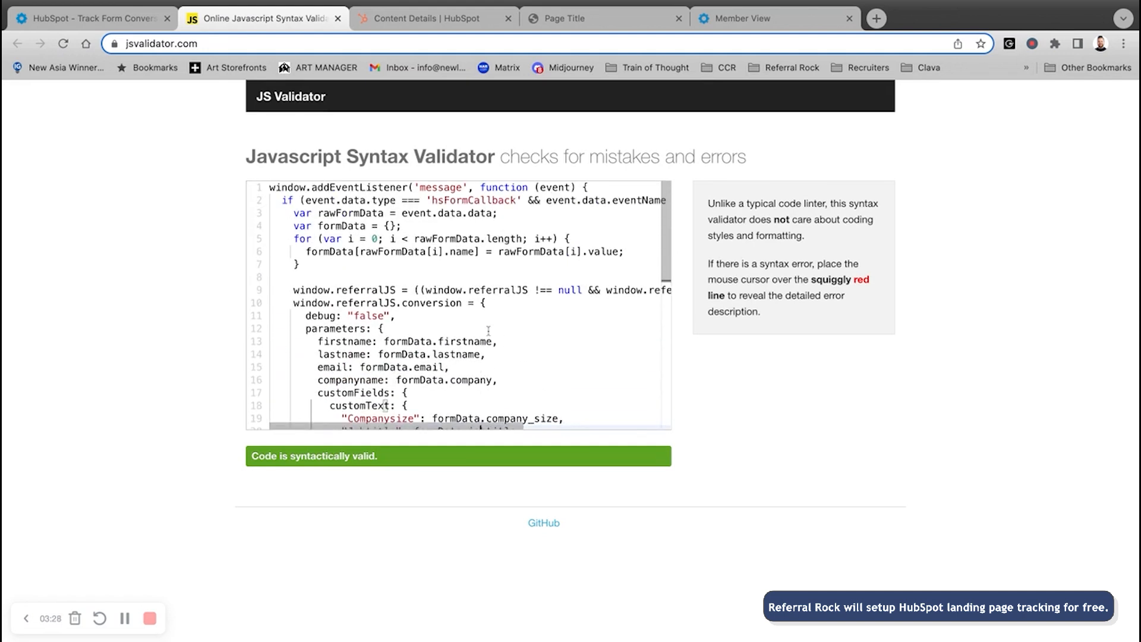
{"action": "left_click", "coordinate": [423, 18]}
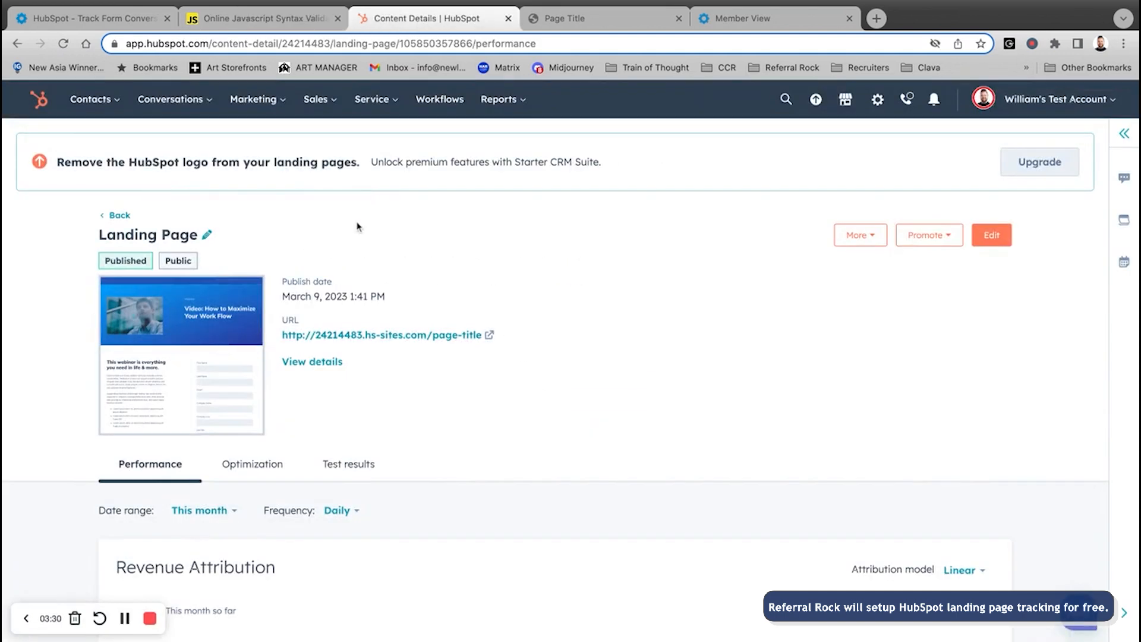
- Add a blank line after the Referral Rock script in the landing page's Head HTML and save
{"action": "left_click", "coordinate": [991, 234]}
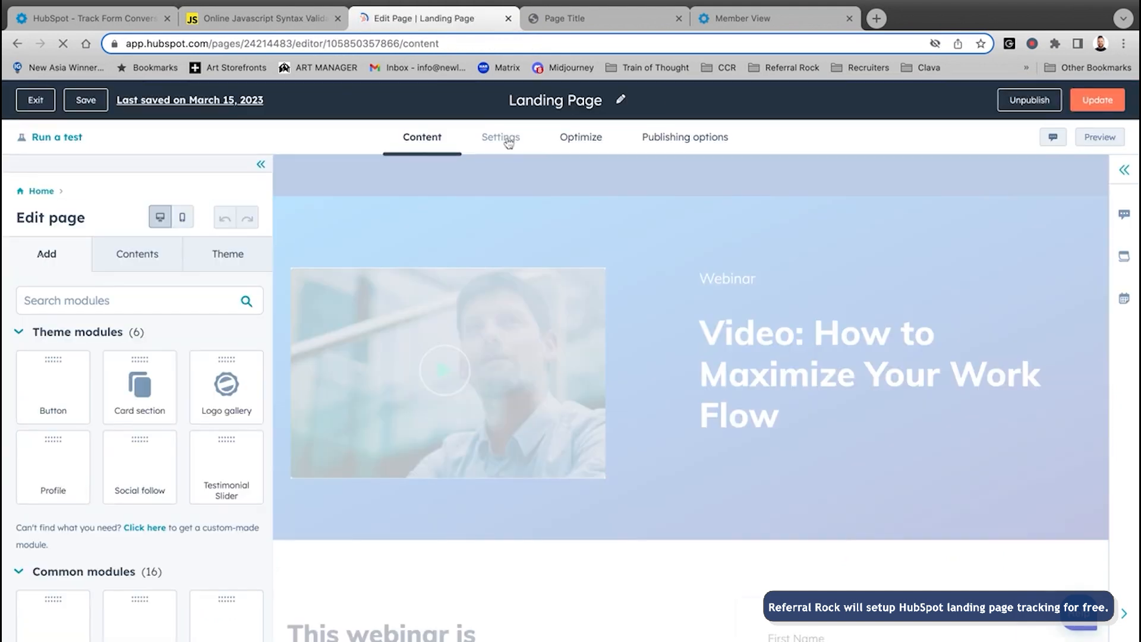
{"action": "left_click", "coordinate": [509, 139]}
{"action": "scroll", "coordinate": [527, 364], "scroll_direction": "down", "scroll_amount": 5}
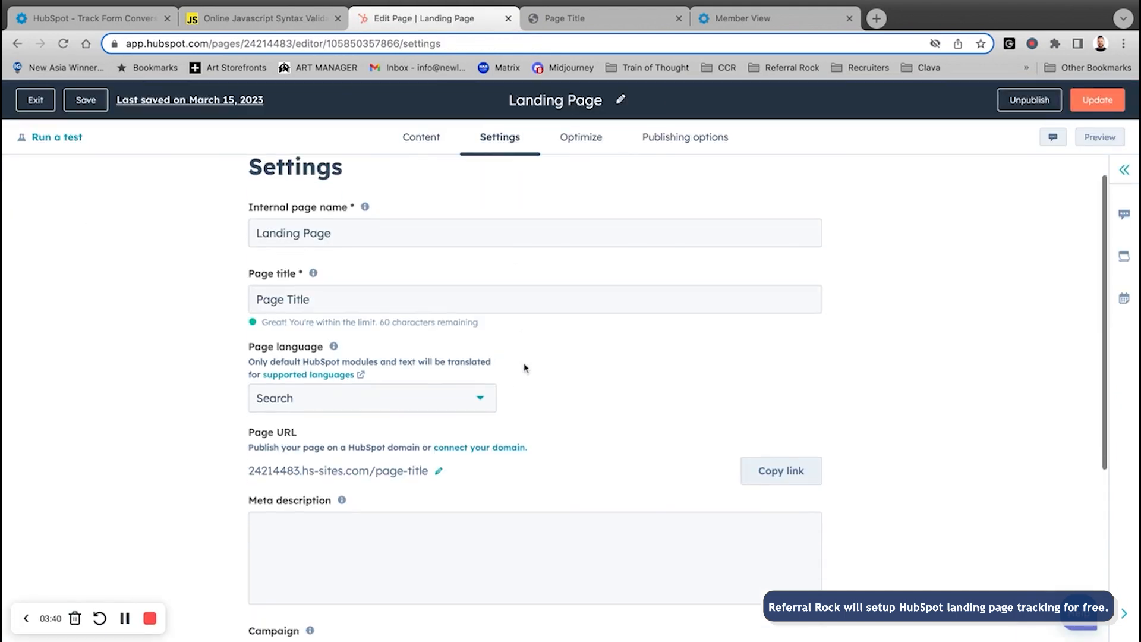
{"action": "left_click", "coordinate": [265, 569]}
{"action": "scroll", "coordinate": [452, 522], "scroll_direction": "down", "scroll_amount": 10}
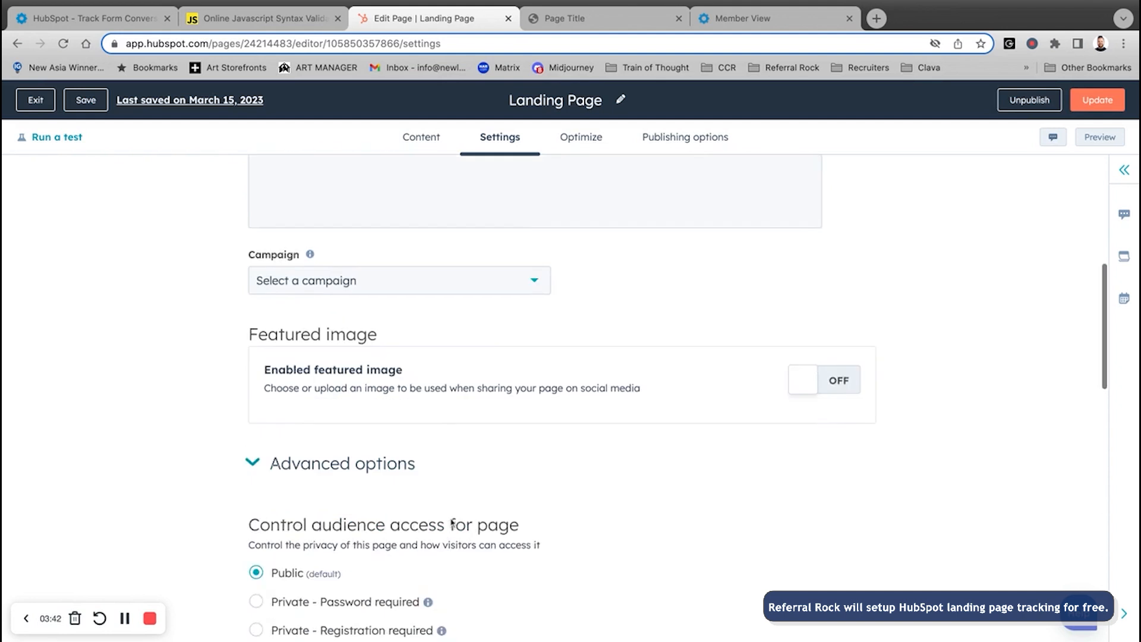
{"action": "scroll", "coordinate": [451, 523], "scroll_direction": "up", "scroll_amount": 1}
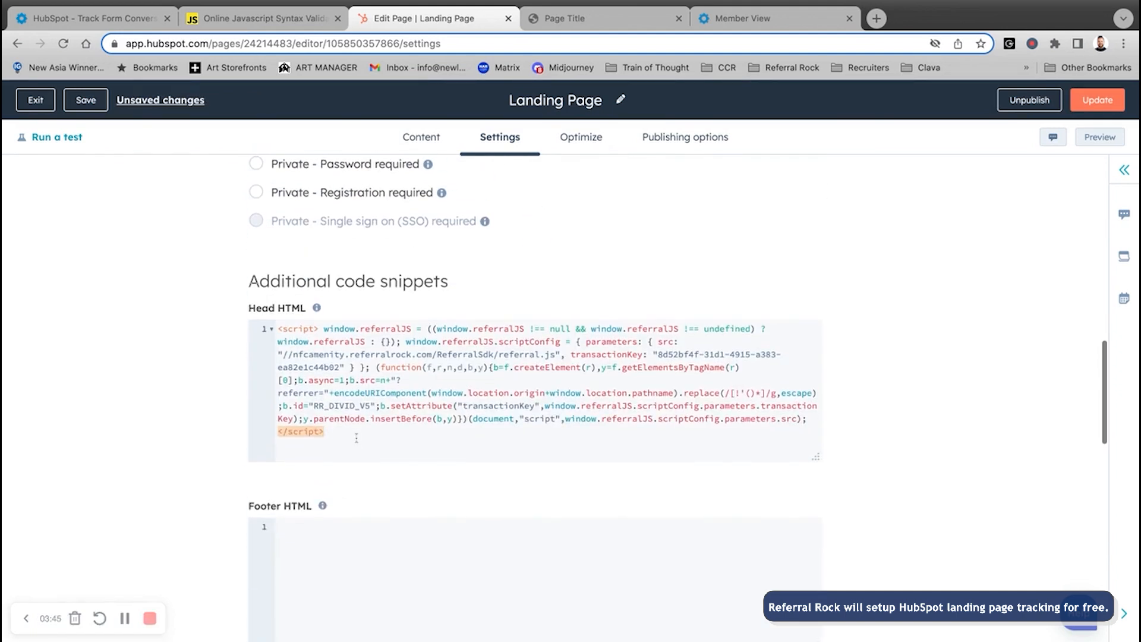
{"action": "left_click_drag", "start_coordinate": [351, 440], "coordinate": [267, 333]}
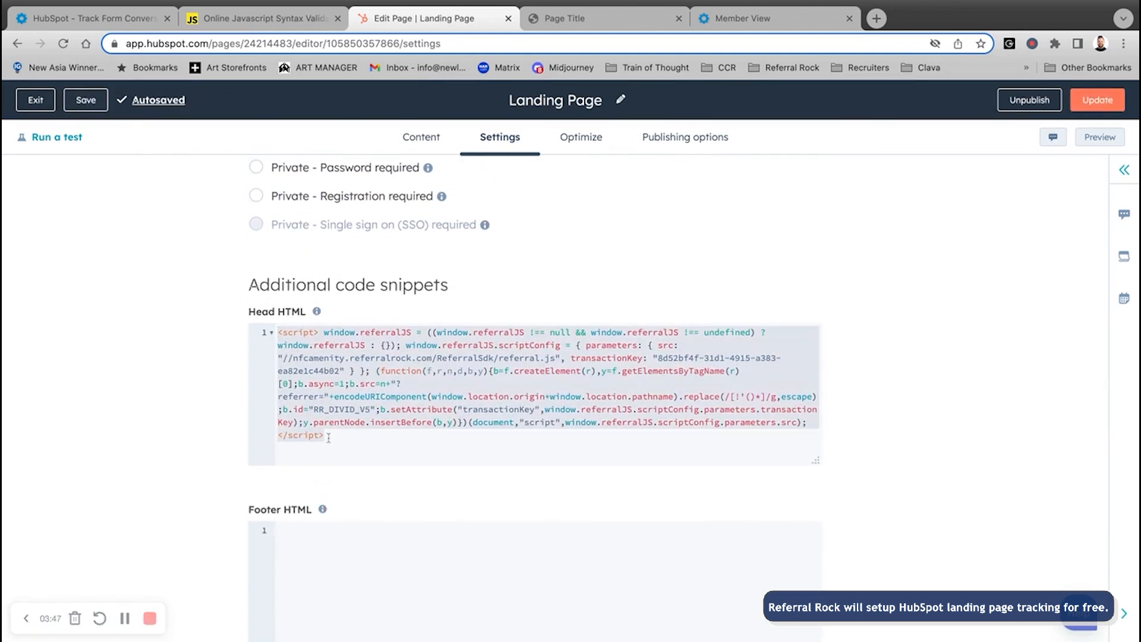
{"action": "left_click", "coordinate": [330, 444]}
{"action": "key", "text": "Return"}
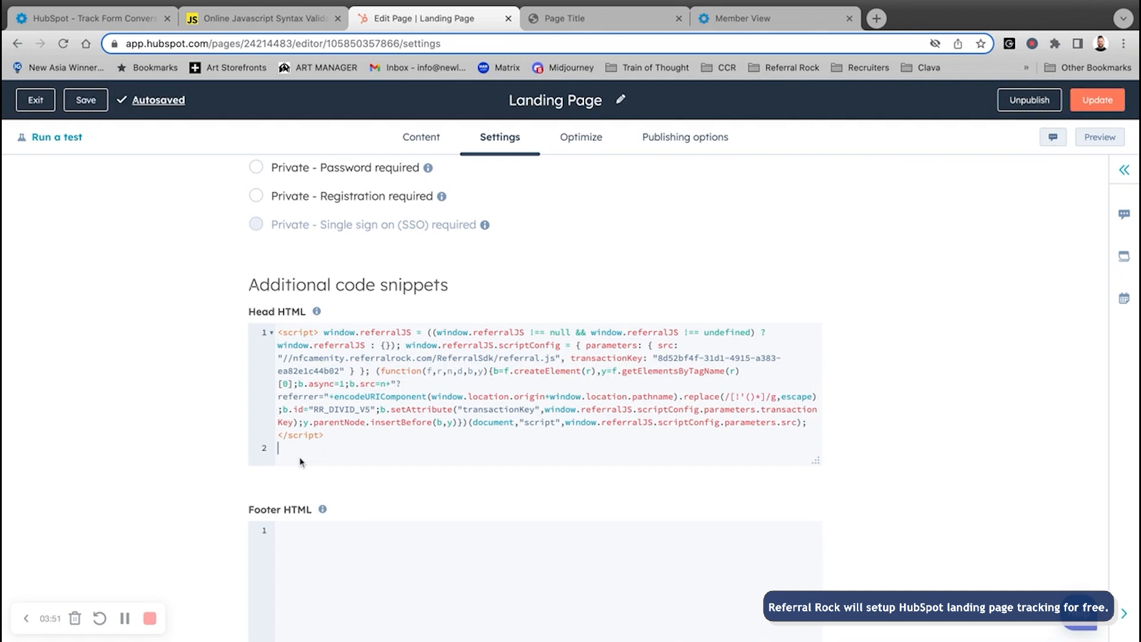
{"action": "left_click", "coordinate": [100, 98]}
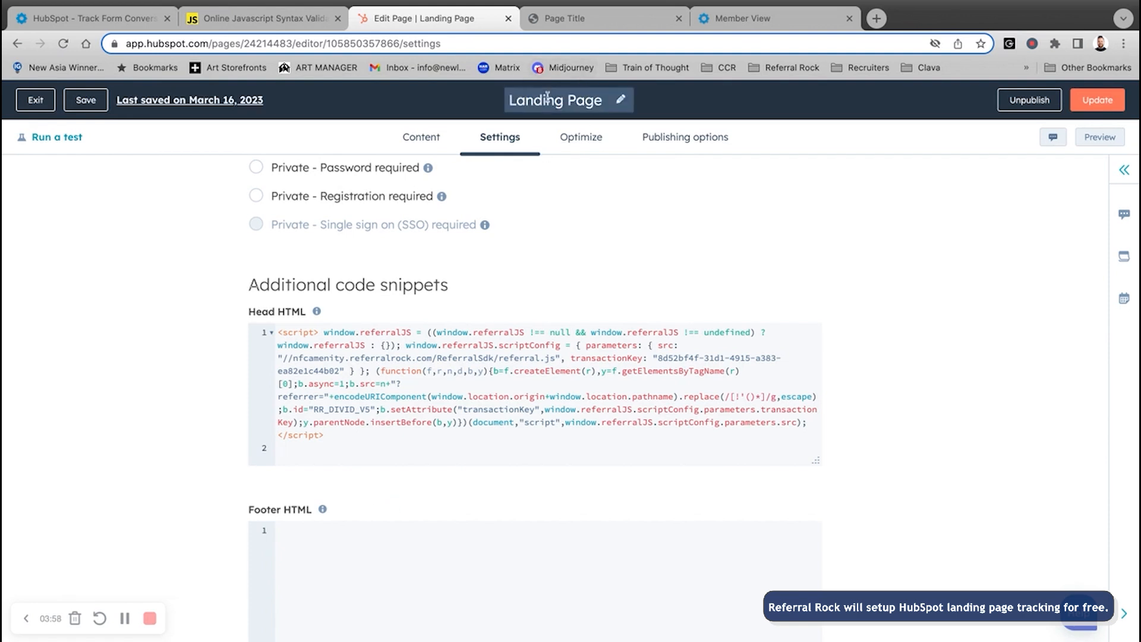
{"action": "left_click", "coordinate": [754, 19]}
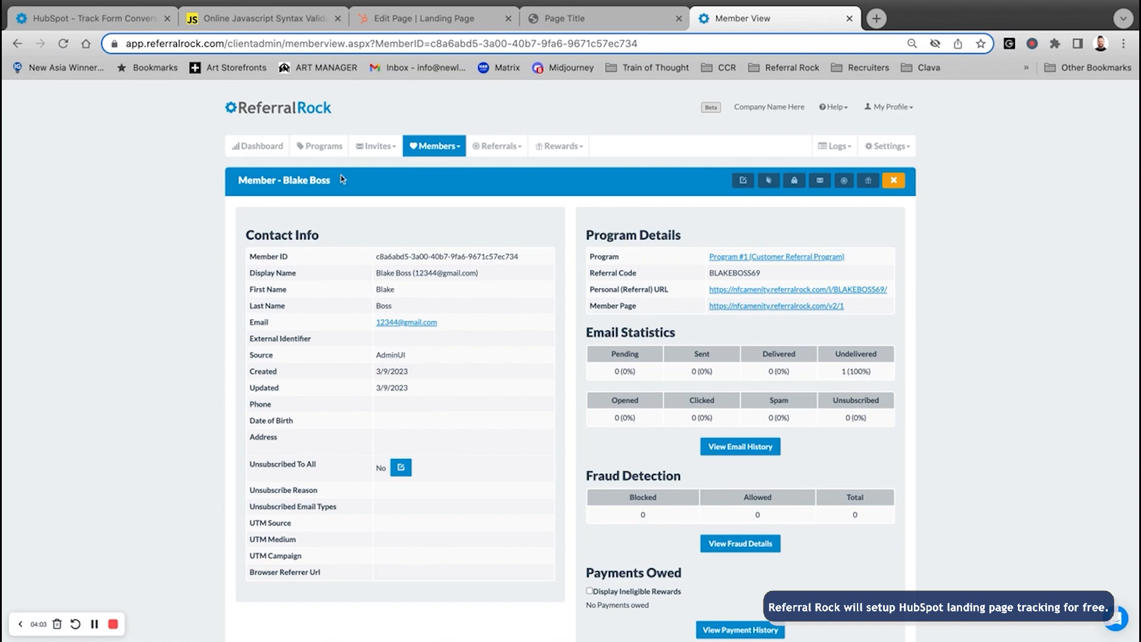
- Open the member's Personal (Referral) URL in a new tab to reach the webinar landing page
{"action": "scroll", "coordinate": [286, 184], "scroll_direction": "up", "scroll_amount": 5}
{"action": "scroll", "coordinate": [229, 230], "scroll_direction": "left", "scroll_amount": 3}
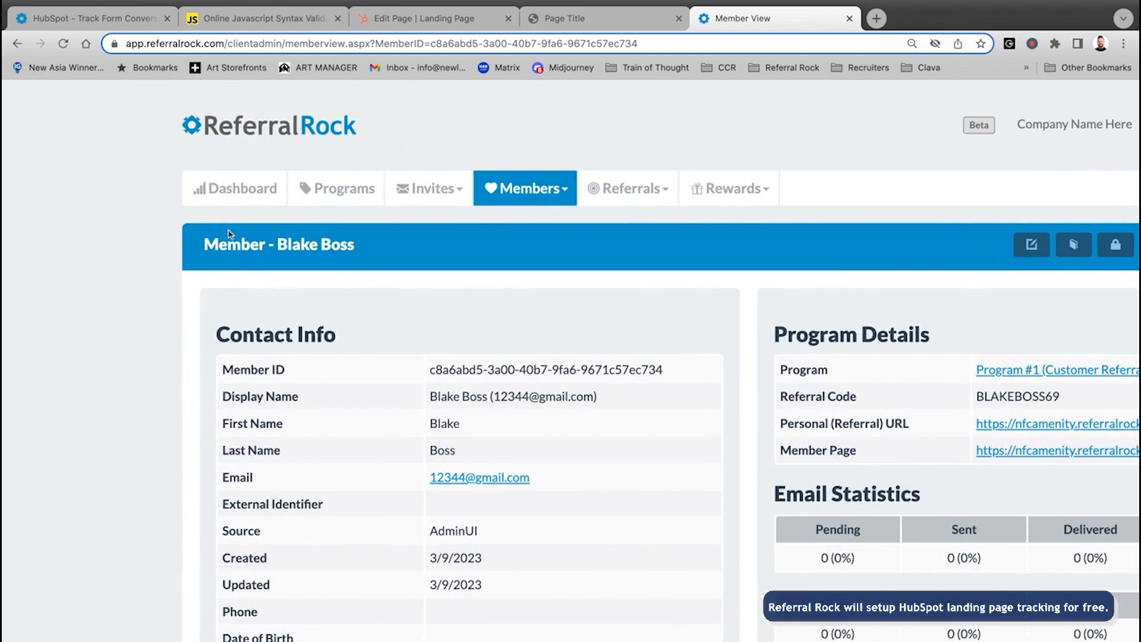
{"action": "scroll", "coordinate": [65, 277], "scroll_direction": "down", "scroll_amount": 5}
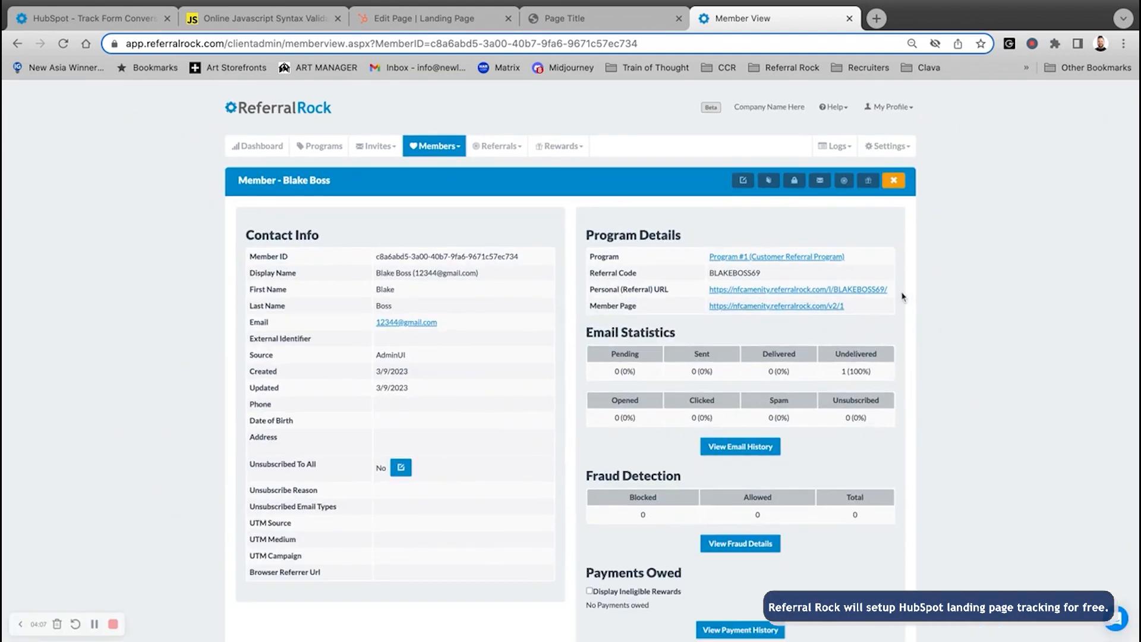
{"action": "scroll", "coordinate": [901, 296], "scroll_direction": "up", "scroll_amount": 5}
{"action": "left_click_drag", "start_coordinate": [121, 328], "coordinate": [401, 347]}
{"action": "right_click", "coordinate": [682, 334]}
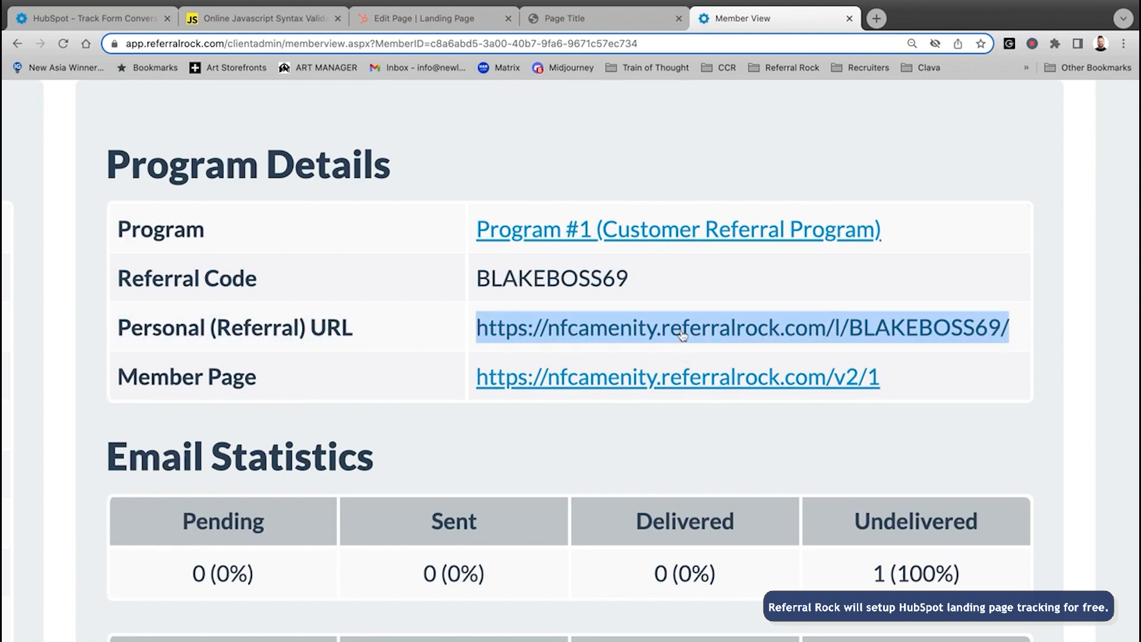
{"action": "left_click", "coordinate": [726, 333]}
{"action": "left_click", "coordinate": [904, 23]}
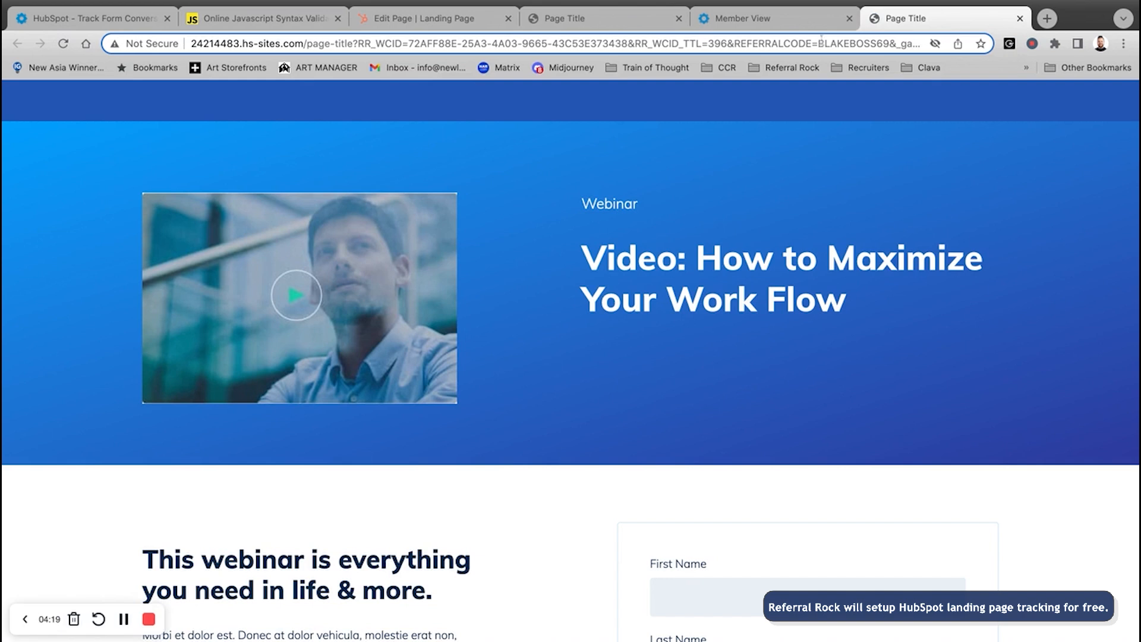
- Enter the referred contact's first name, last name and e-mail address on the webinar form
{"action": "left_click", "coordinate": [819, 43]}
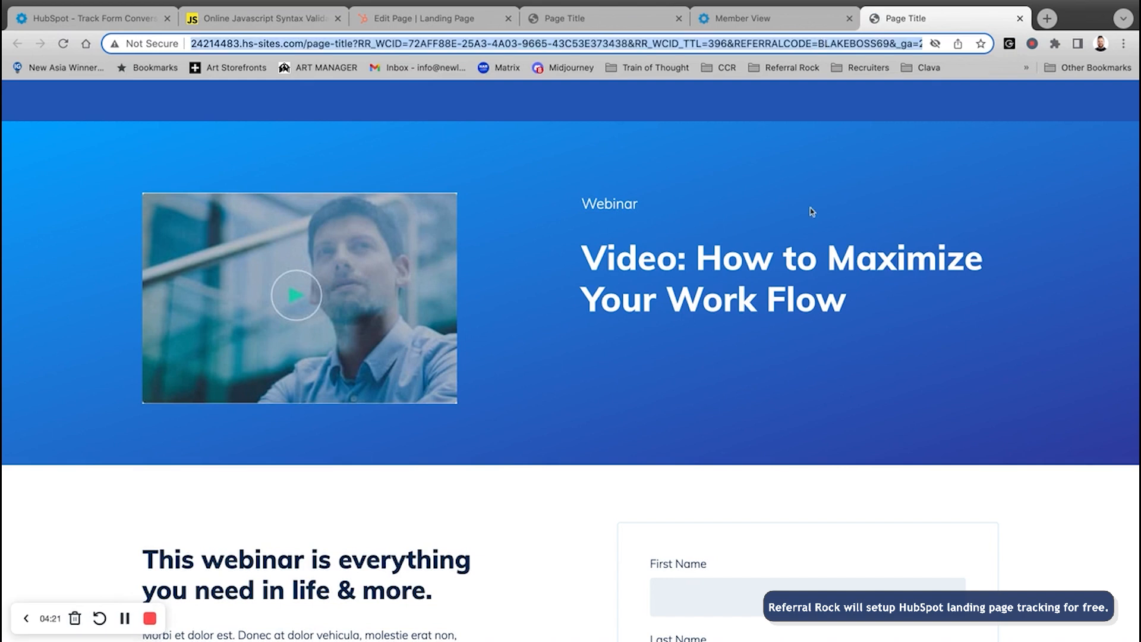
{"action": "left_click", "coordinate": [643, 302]}
{"action": "scroll", "coordinate": [641, 308], "scroll_direction": "down", "scroll_amount": 5}
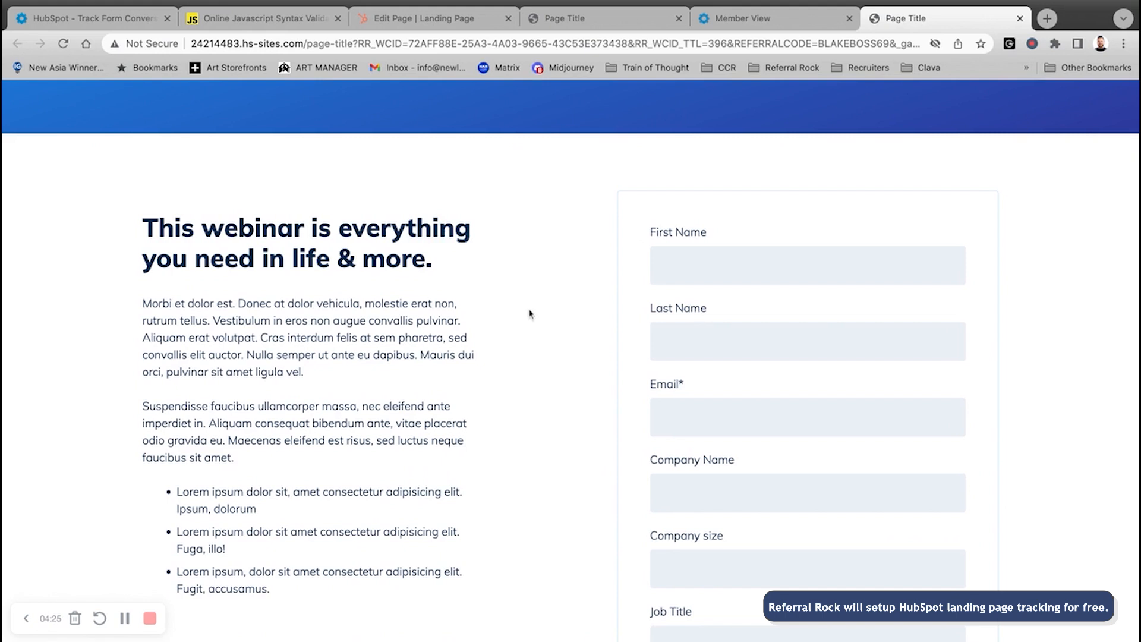
{"action": "scroll", "coordinate": [533, 294], "scroll_direction": "down", "scroll_amount": 1}
{"action": "left_click", "coordinate": [698, 214]}
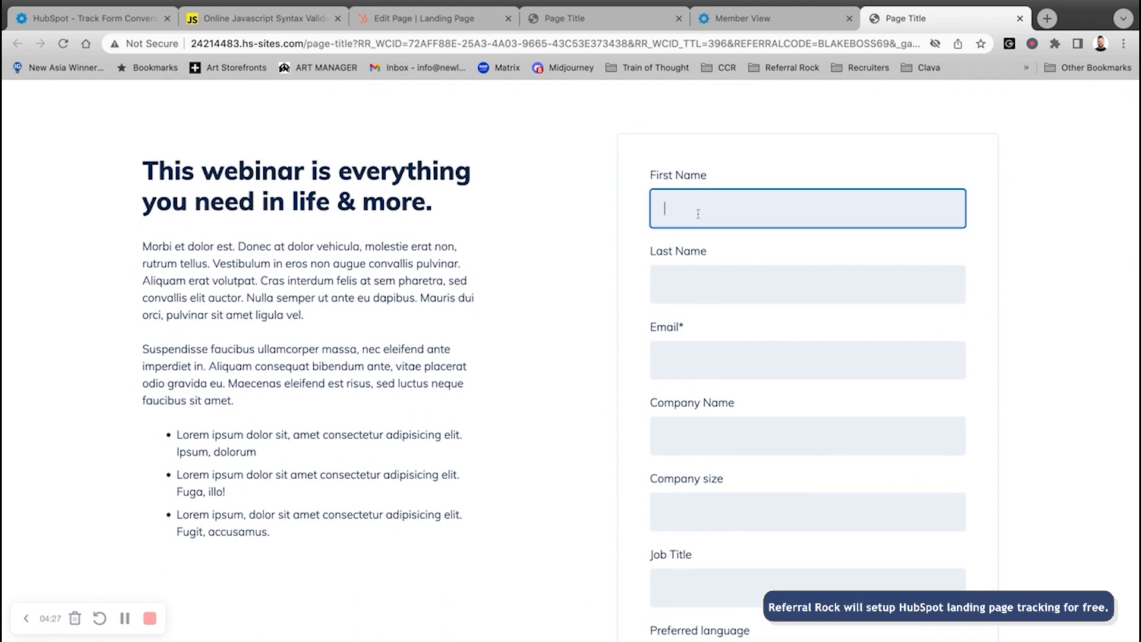
{"action": "key", "text": "Tab"}
{"action": "key", "text": "Tab"}
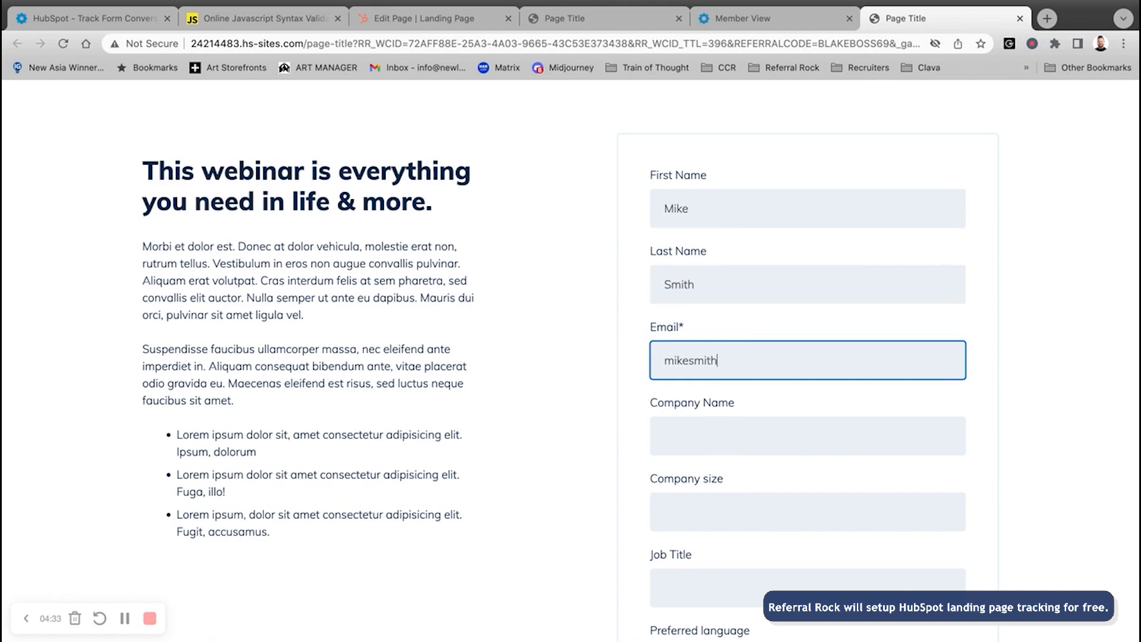
{"action": "key", "text": "Tab"}
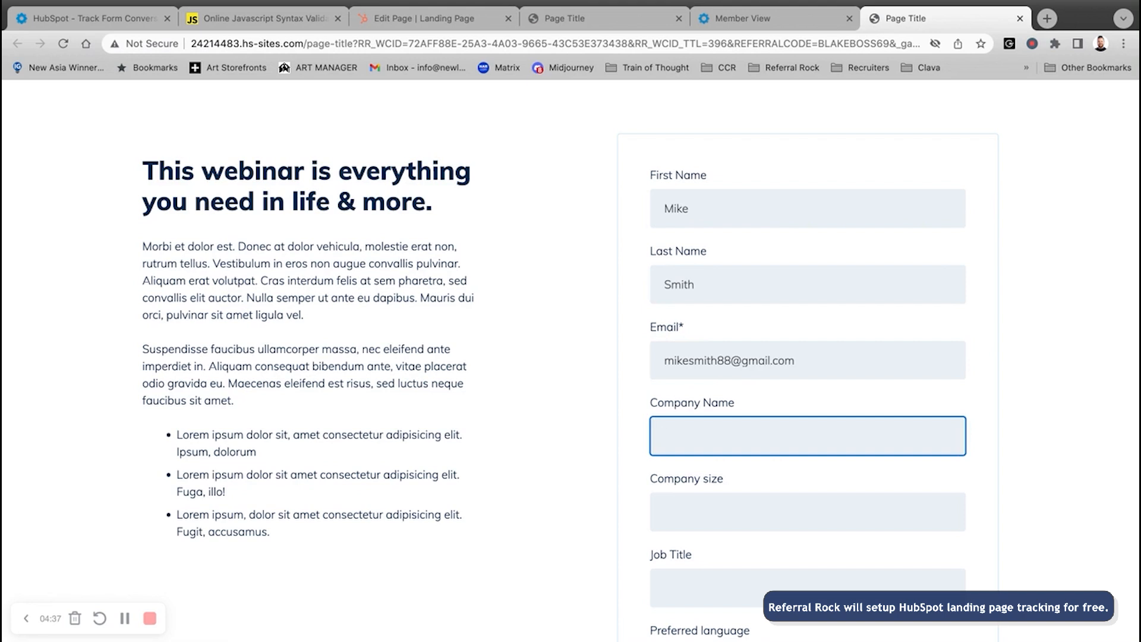
- Fill in company name, company size 5, job title CEO and English, then submit the form
{"action": "type", "text": "mikes lawn"}
{"action": "key", "text": "Tab"}
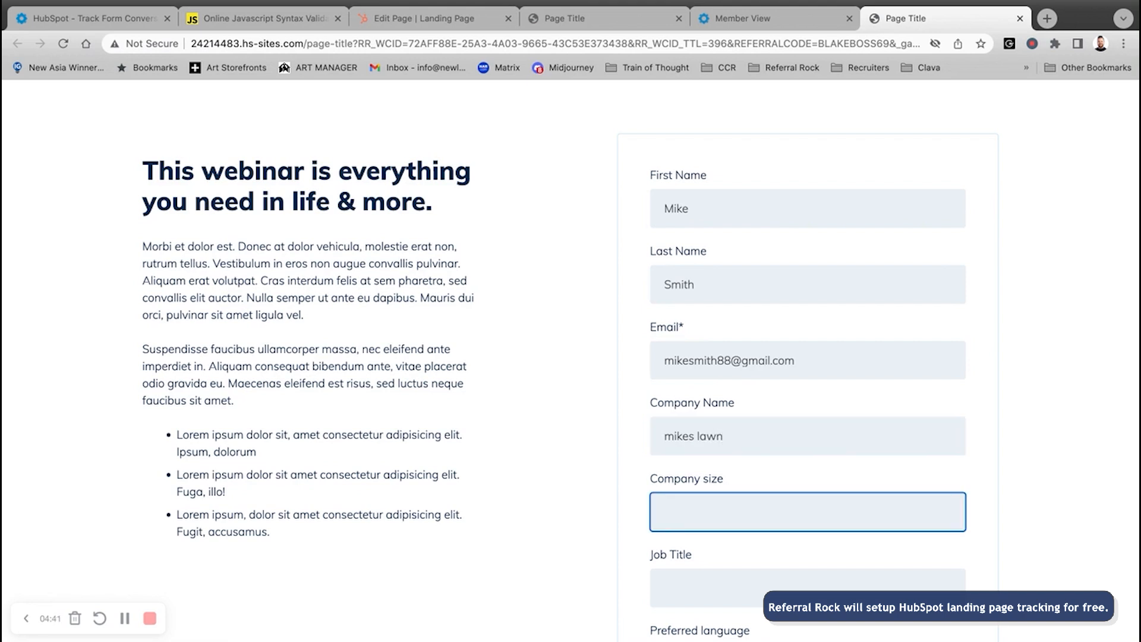
{"action": "key", "text": "Tab"}
{"action": "type", "text": "CEO"}
{"action": "scroll", "coordinate": [847, 228], "scroll_direction": "down", "scroll_amount": 4}
{"action": "key", "text": "Tab"}
{"action": "key", "text": "e"}
{"action": "key", "text": "Return"}
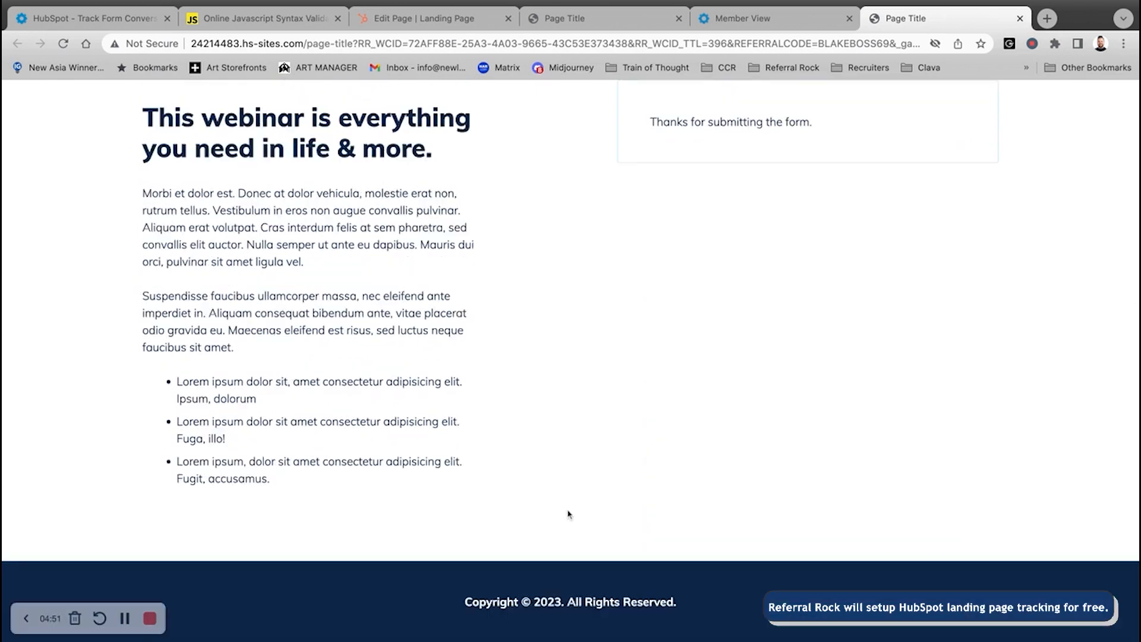
{"action": "scroll", "coordinate": [619, 496], "scroll_direction": "up", "scroll_amount": 2}
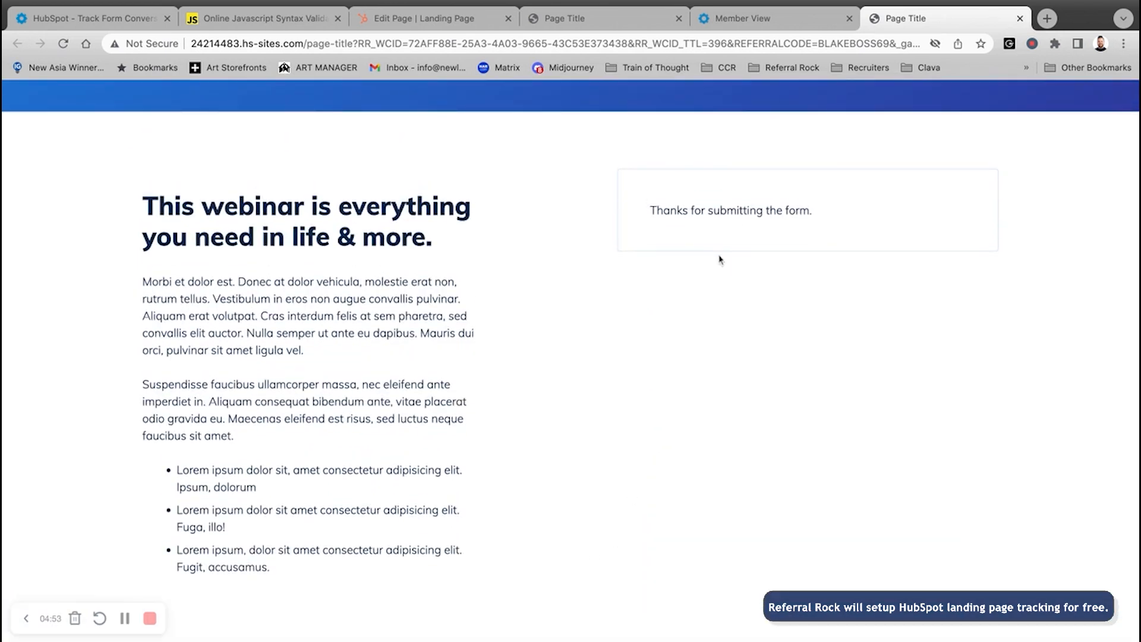
- Return to the referrer's member page and show the list of all referrals
{"action": "left_click", "coordinate": [770, 19]}
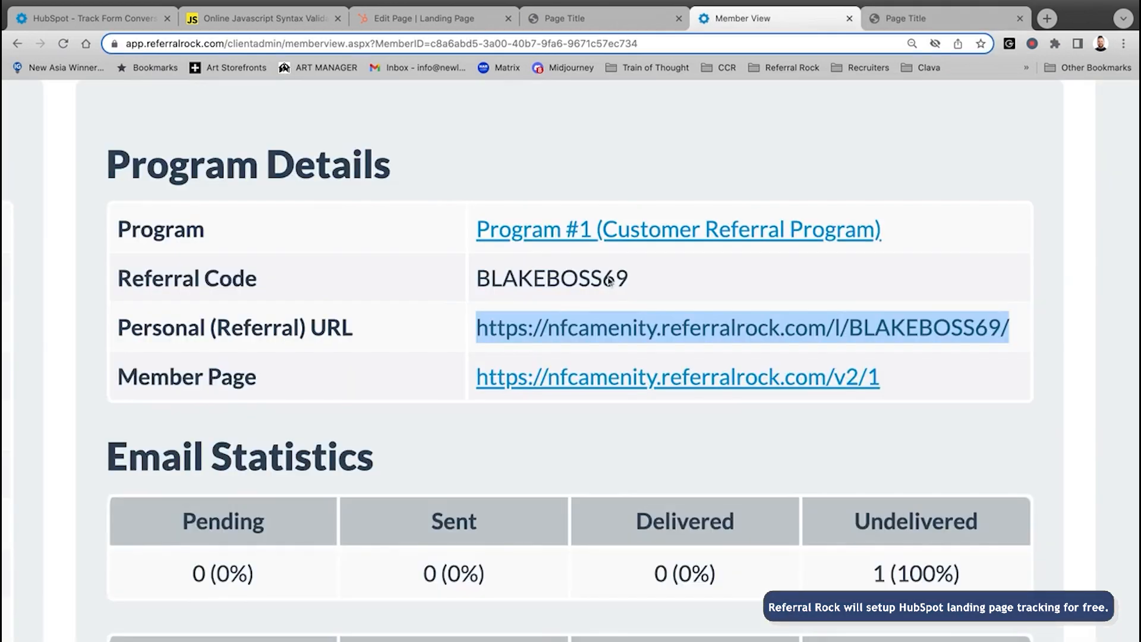
{"action": "scroll", "coordinate": [605, 297], "scroll_direction": "down", "scroll_amount": 5}
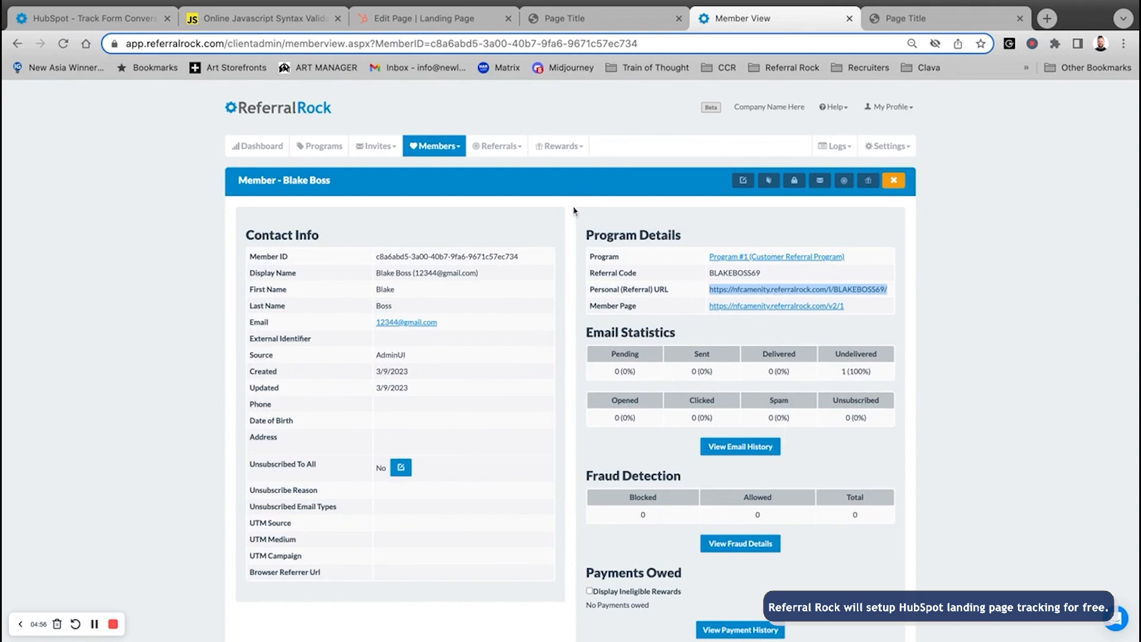
{"action": "left_click", "coordinate": [514, 147]}
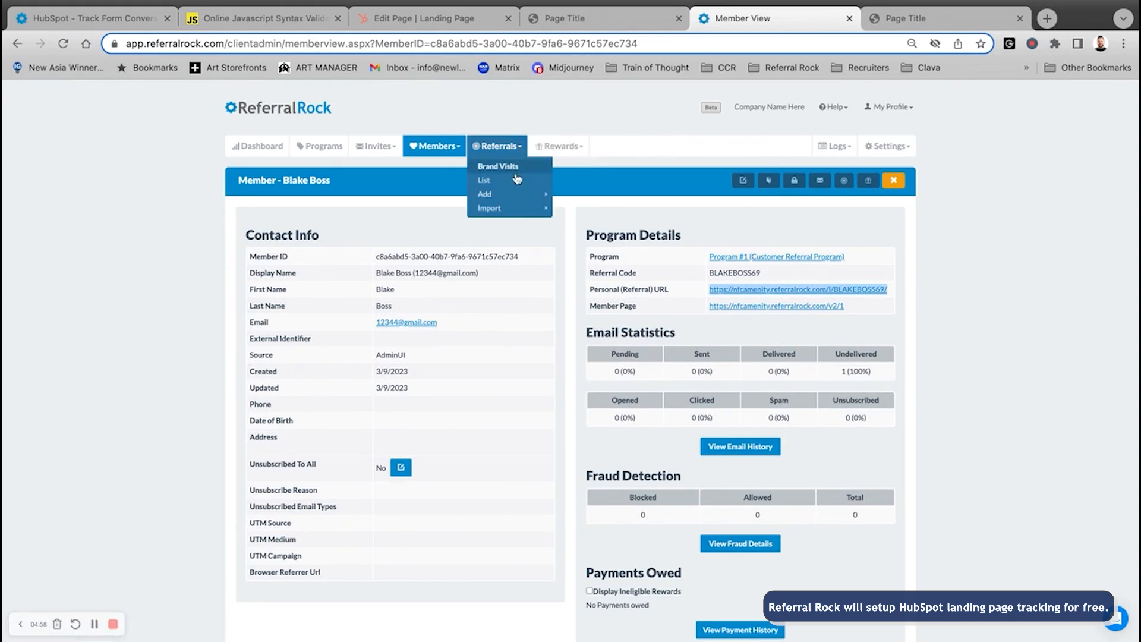
{"action": "left_click", "coordinate": [516, 181]}
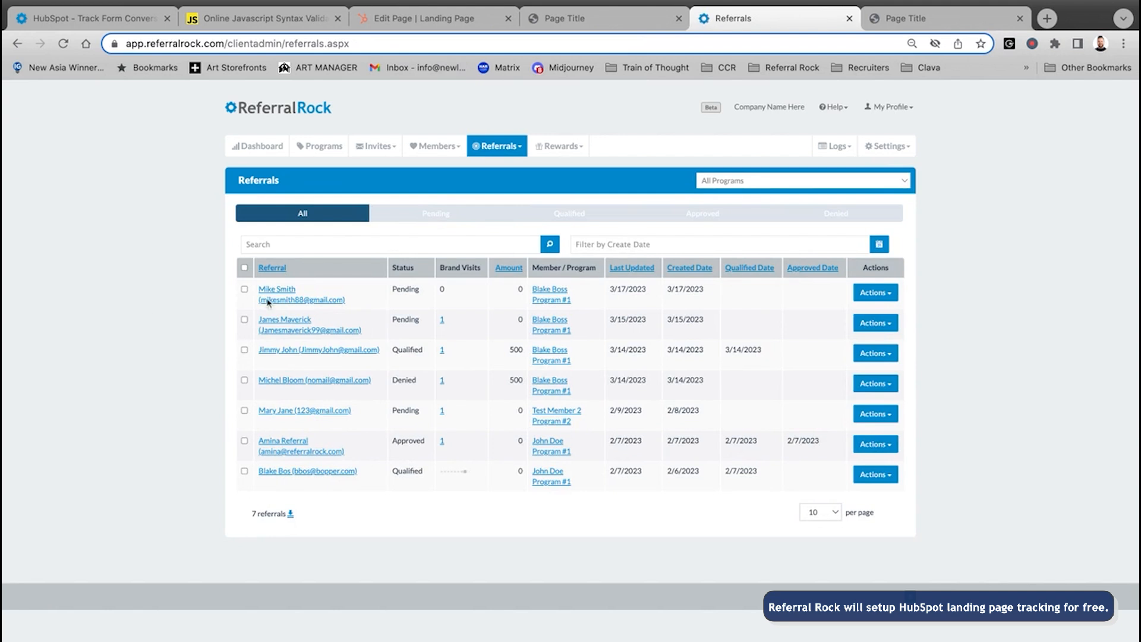
- Confirm the new referral at the top is Pending, dated 3/17/2023, and open its details
{"action": "scroll", "coordinate": [326, 289], "scroll_direction": "up", "scroll_amount": 5}
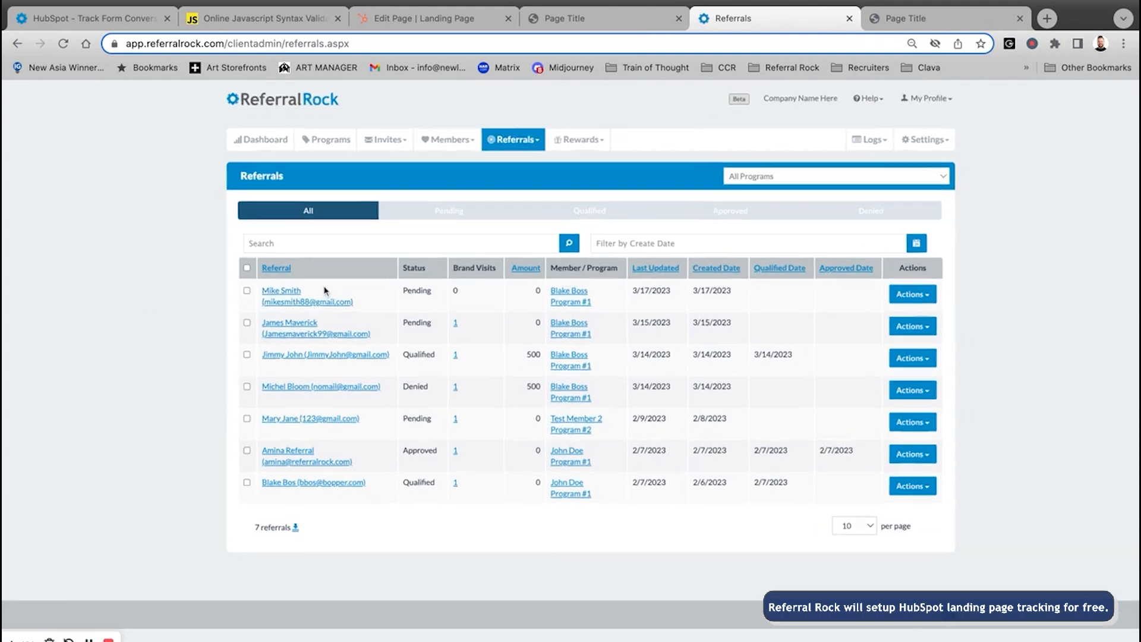
{"action": "scroll", "coordinate": [375, 314], "scroll_direction": "right", "scroll_amount": 3}
{"action": "left_click_drag", "start_coordinate": [670, 352], "coordinate": [547, 361]}
{"action": "scroll", "coordinate": [547, 361], "scroll_direction": "right", "scroll_amount": 5}
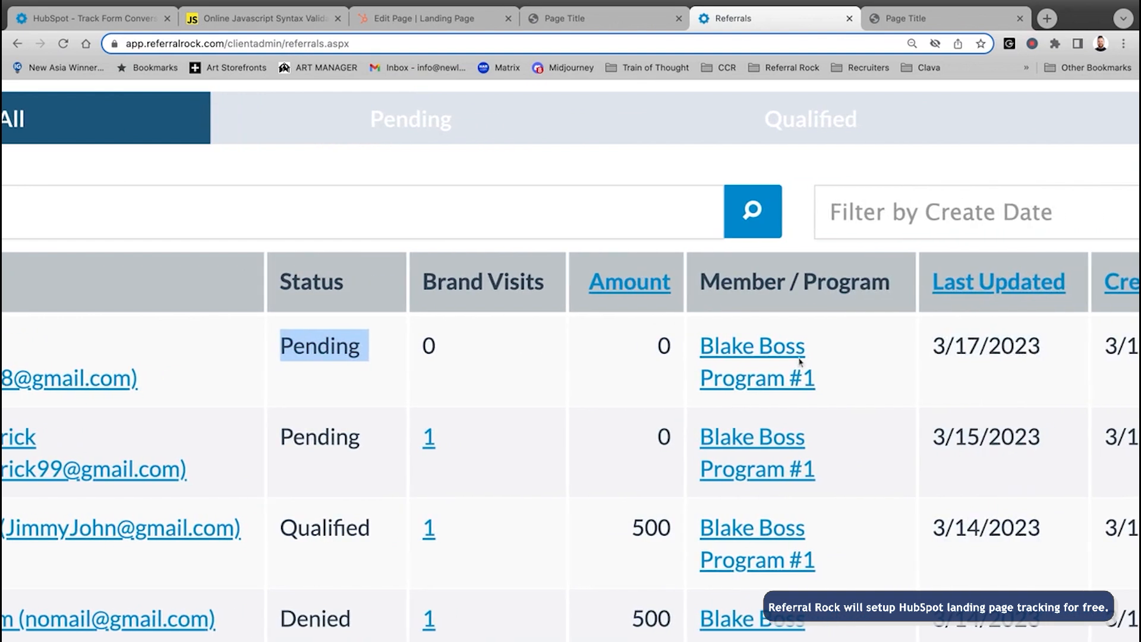
{"action": "scroll", "coordinate": [720, 363], "scroll_direction": "right", "scroll_amount": 4}
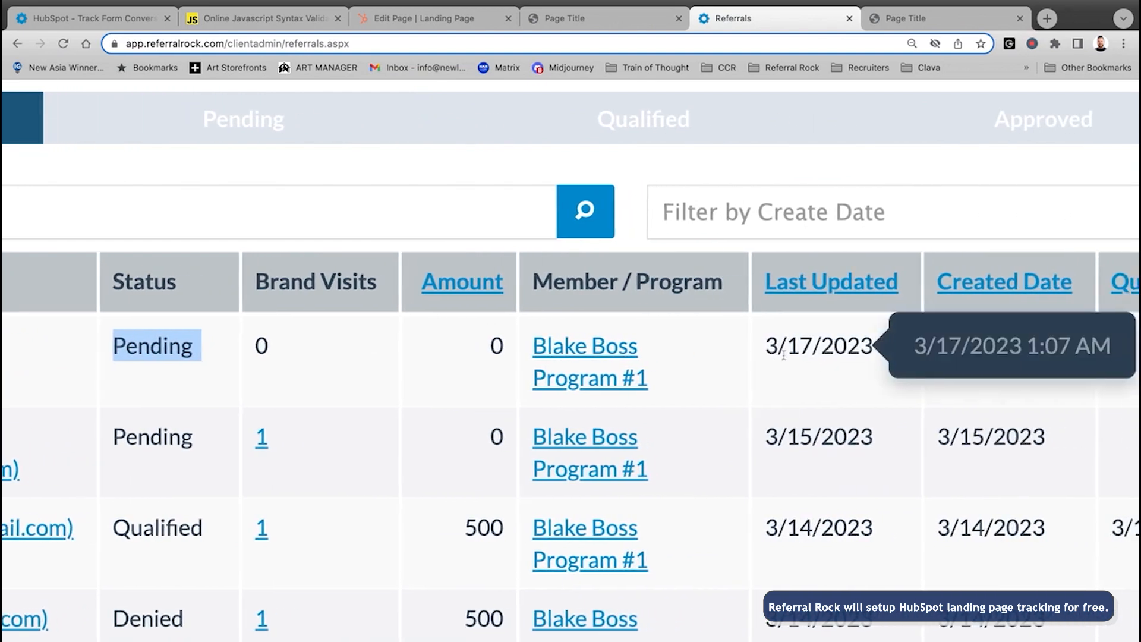
{"action": "scroll", "coordinate": [789, 373], "scroll_direction": "left", "scroll_amount": 11}
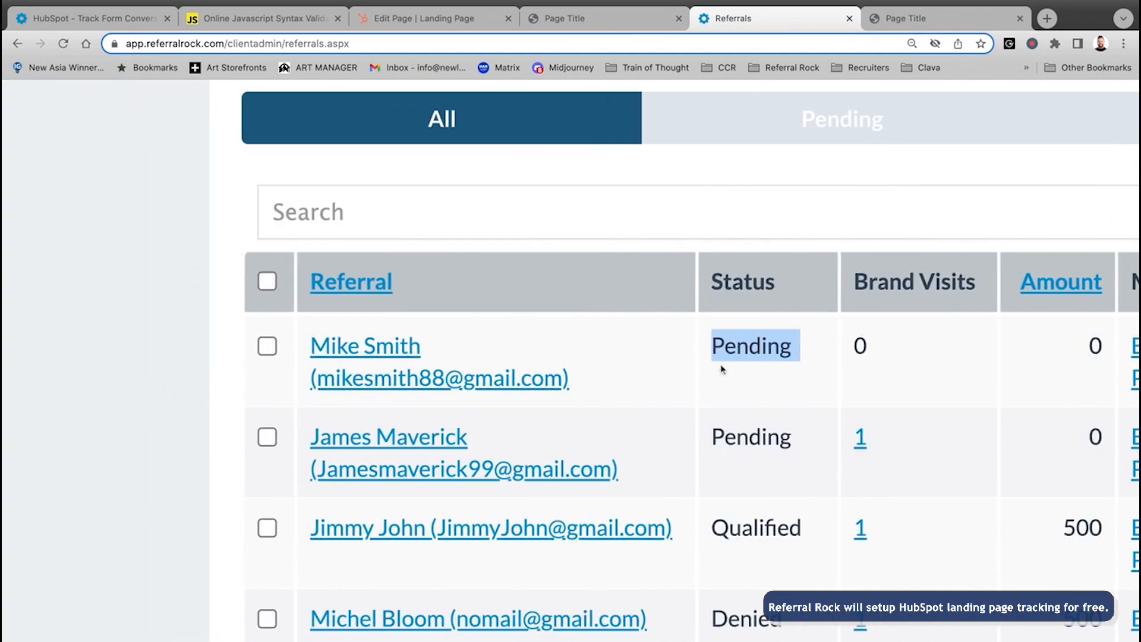
{"action": "left_click", "coordinate": [364, 351]}
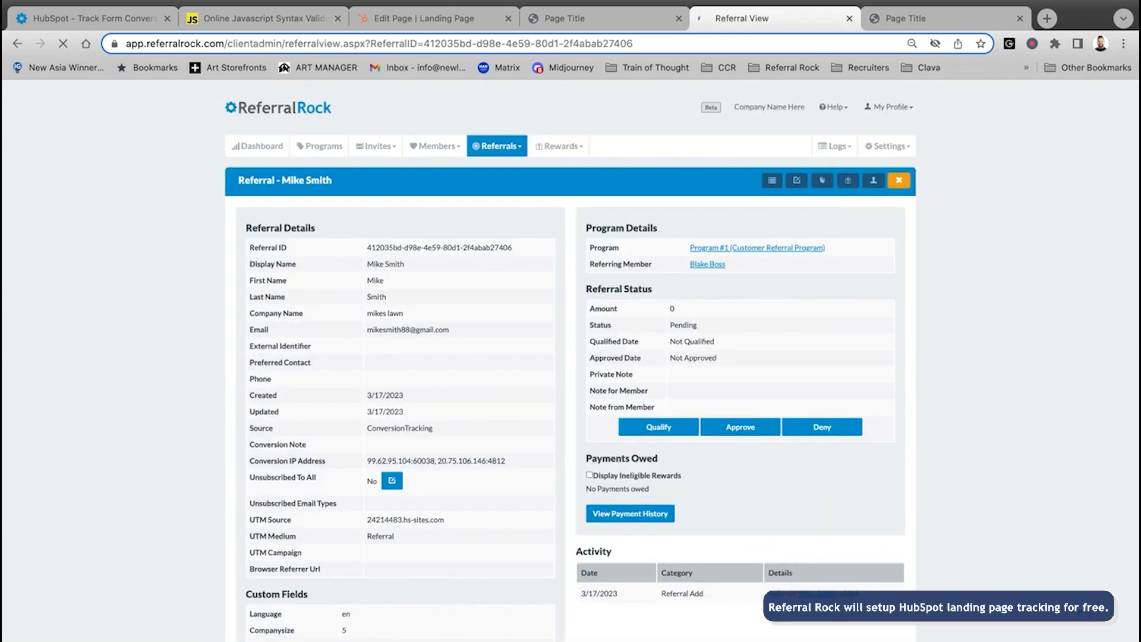
- Review the referral details, including source ConversionTracking, and highlight the captured contact information
{"action": "scroll", "coordinate": [636, 388], "scroll_direction": "down", "scroll_amount": 2}
{"action": "scroll", "coordinate": [634, 507], "scroll_direction": "down", "scroll_amount": 1}
{"action": "left_click_drag", "start_coordinate": [570, 432], "coordinate": [620, 432]}
{"action": "left_click", "coordinate": [701, 518]}
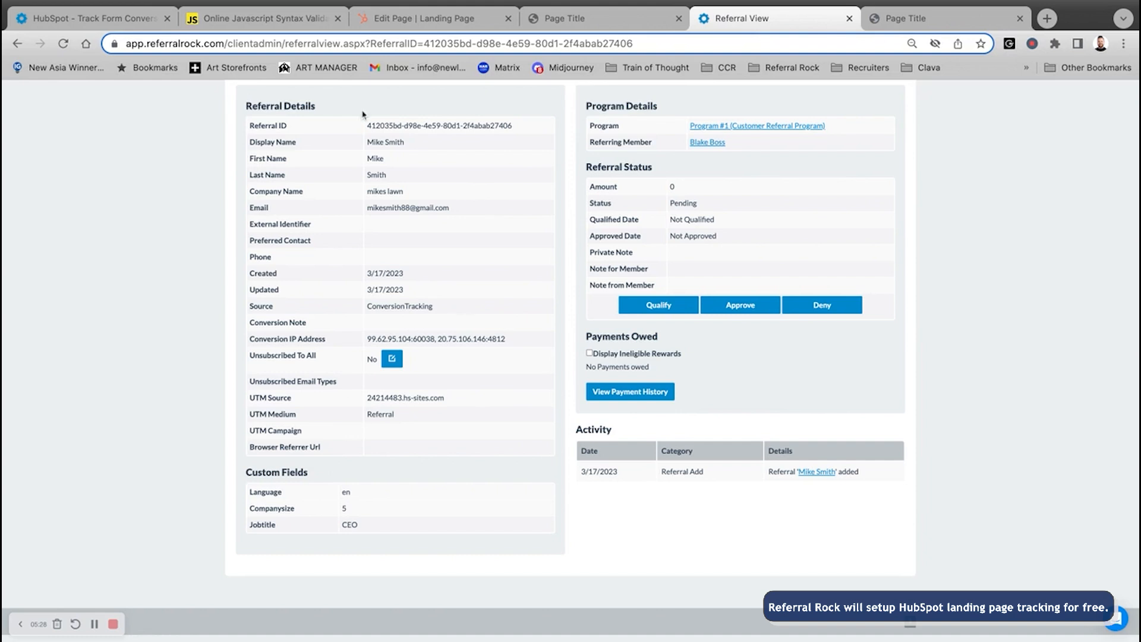
{"action": "left_click_drag", "start_coordinate": [469, 218], "coordinate": [243, 120]}
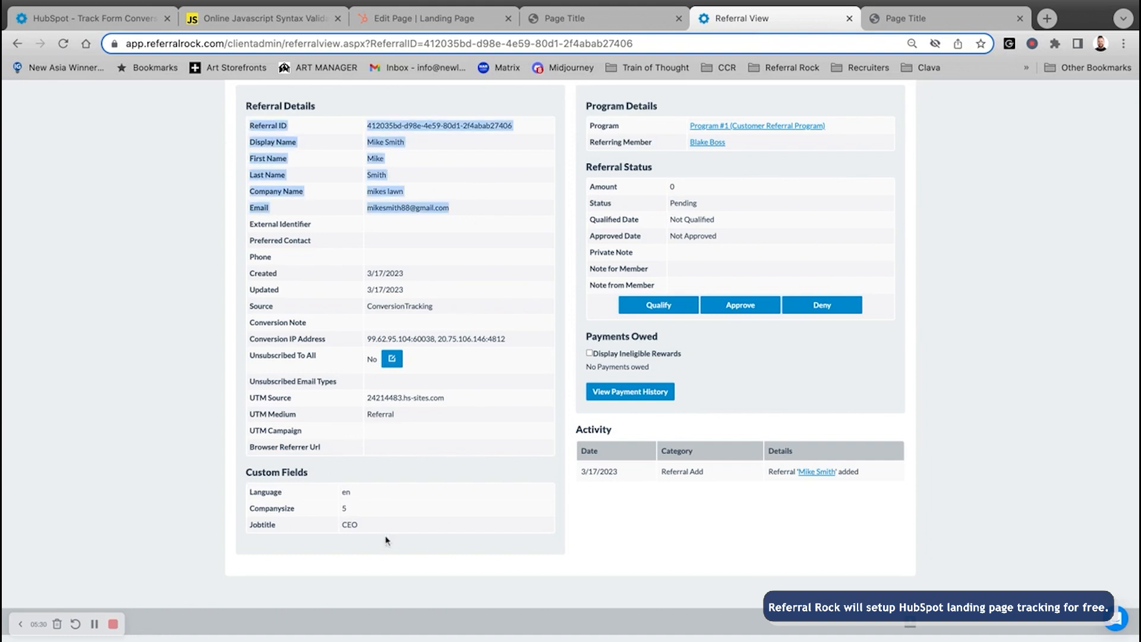
- Highlight the captured custom fields: Companysize 5, Jobtitle CEO and Language en
{"action": "scroll", "coordinate": [277, 517], "scroll_direction": "up", "scroll_amount": 5}
{"action": "scroll", "coordinate": [479, 471], "scroll_direction": "right", "scroll_amount": 3}
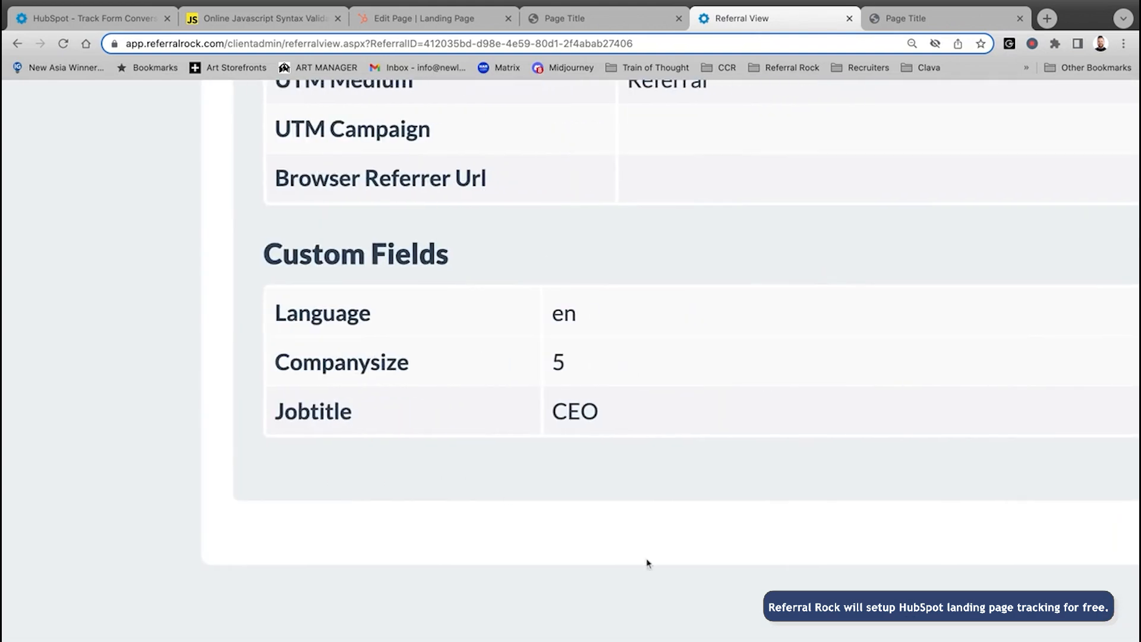
{"action": "double_click", "coordinate": [572, 365]}
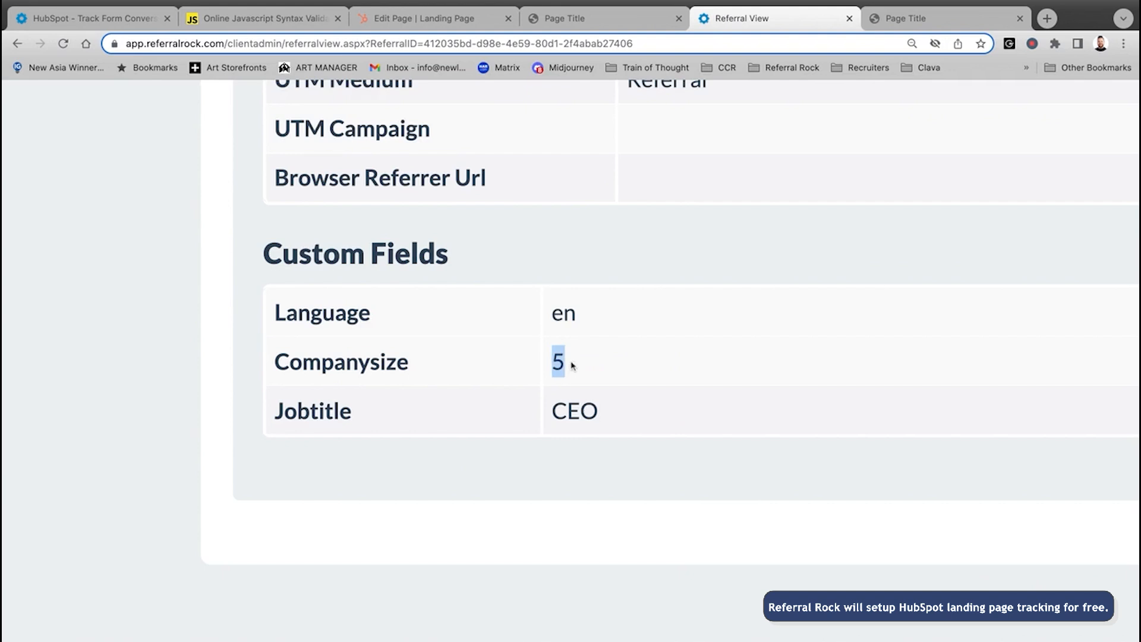
{"action": "left_click_drag", "start_coordinate": [630, 425], "coordinate": [550, 410]}
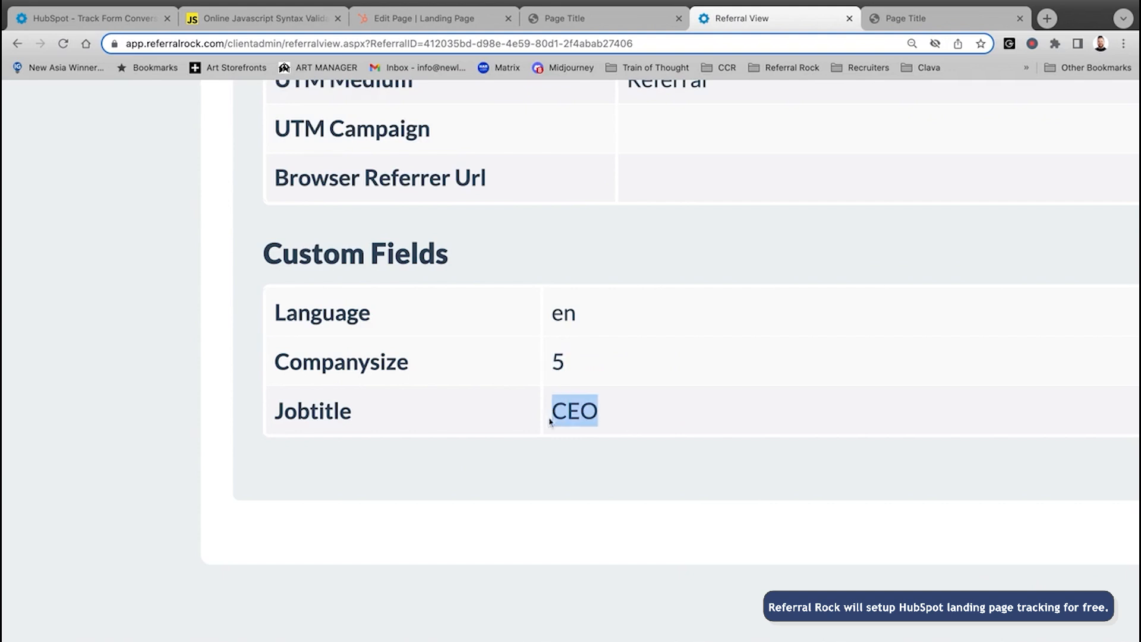
{"action": "double_click", "coordinate": [583, 318]}
{"action": "scroll", "coordinate": [516, 395], "scroll_direction": "down", "scroll_amount": 5}
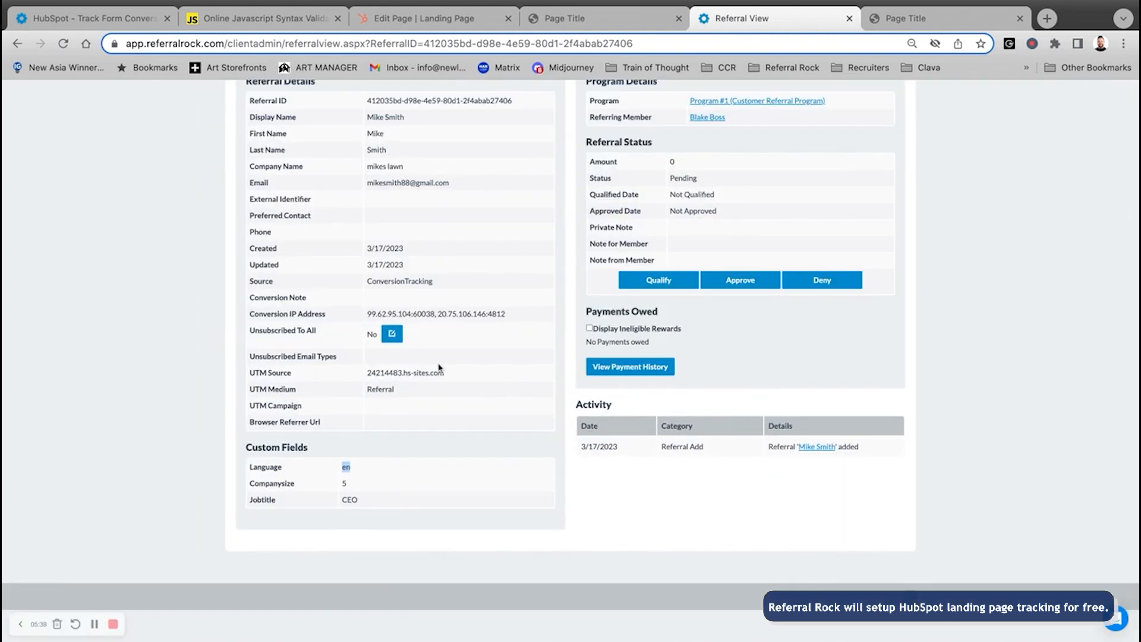